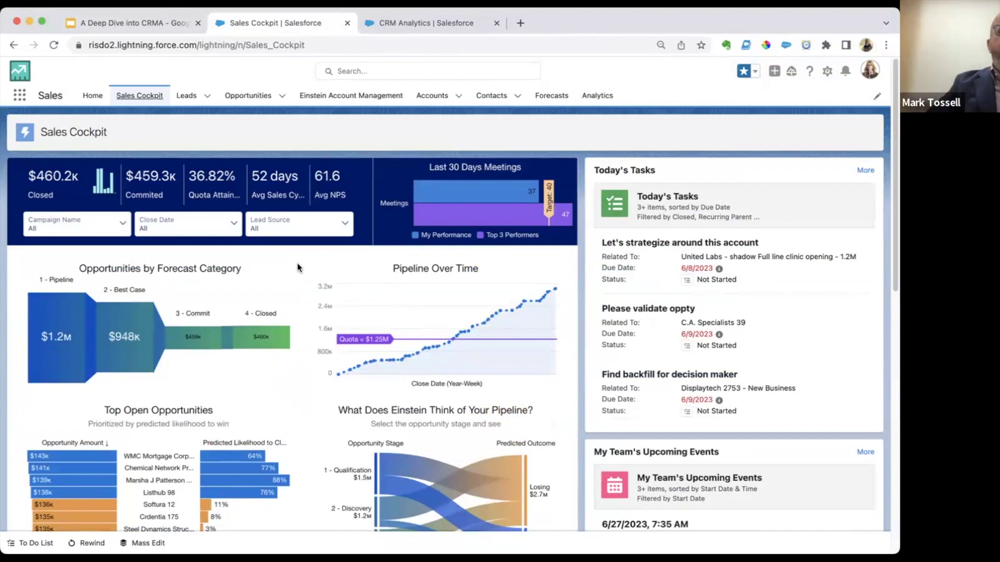
Filter the Sales Cockpit dashboard to the Commit category in the Opportunities by Forecast Category funnel
{"action": "scroll", "coordinate": [308, 267], "scroll_direction": "down", "scroll_amount": 5}
{"action": "scroll", "coordinate": [328, 326], "scroll_direction": "up", "scroll_amount": 5}
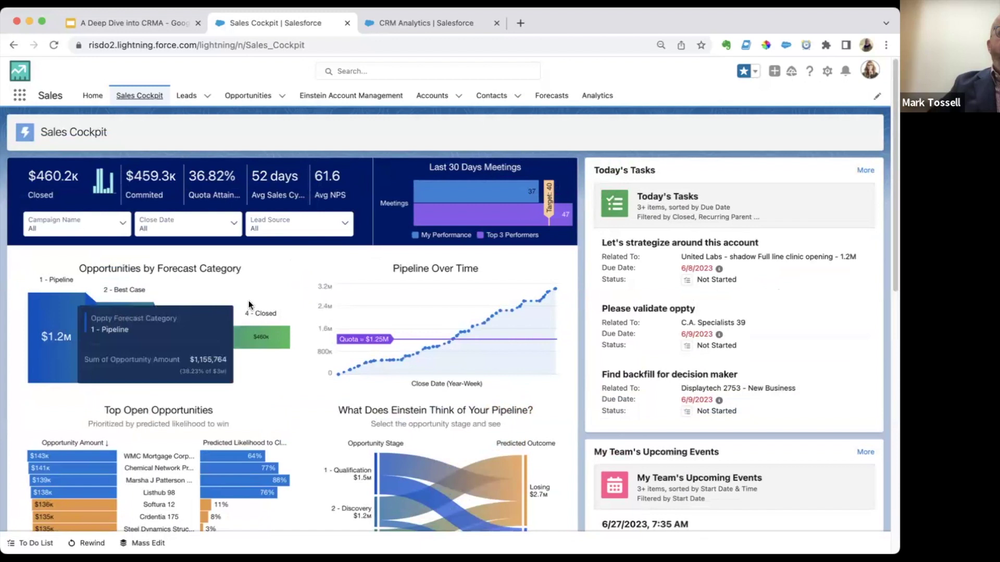
{"action": "scroll", "coordinate": [298, 288], "scroll_direction": "down", "scroll_amount": 1}
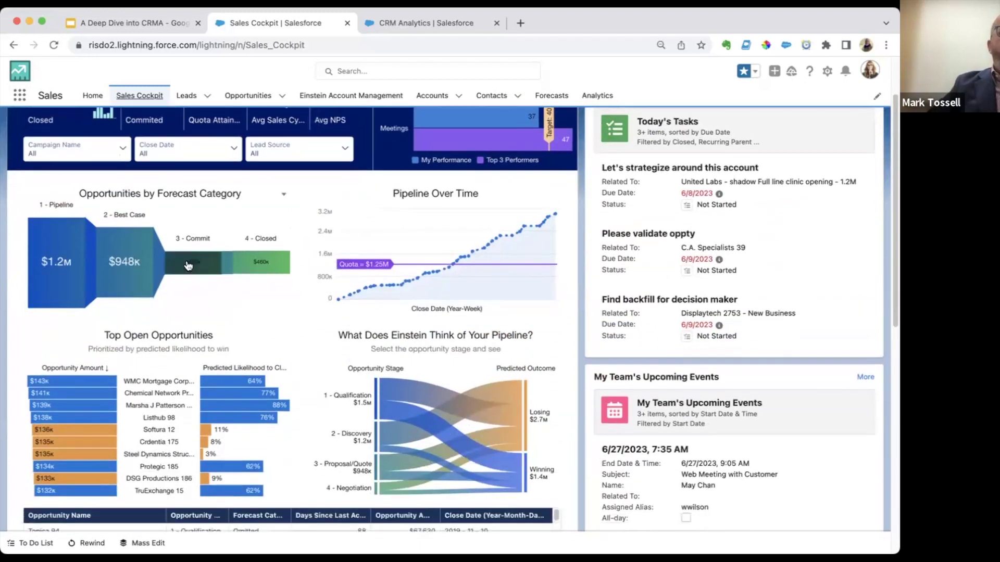
{"action": "left_click", "coordinate": [186, 260]}
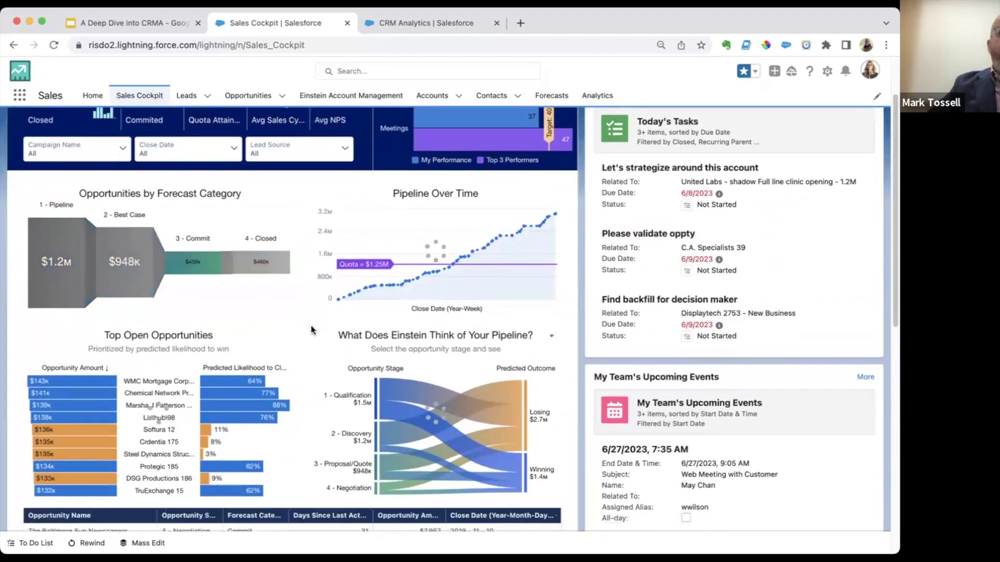
{"action": "scroll", "coordinate": [311, 325], "scroll_direction": "down", "scroll_amount": 3}
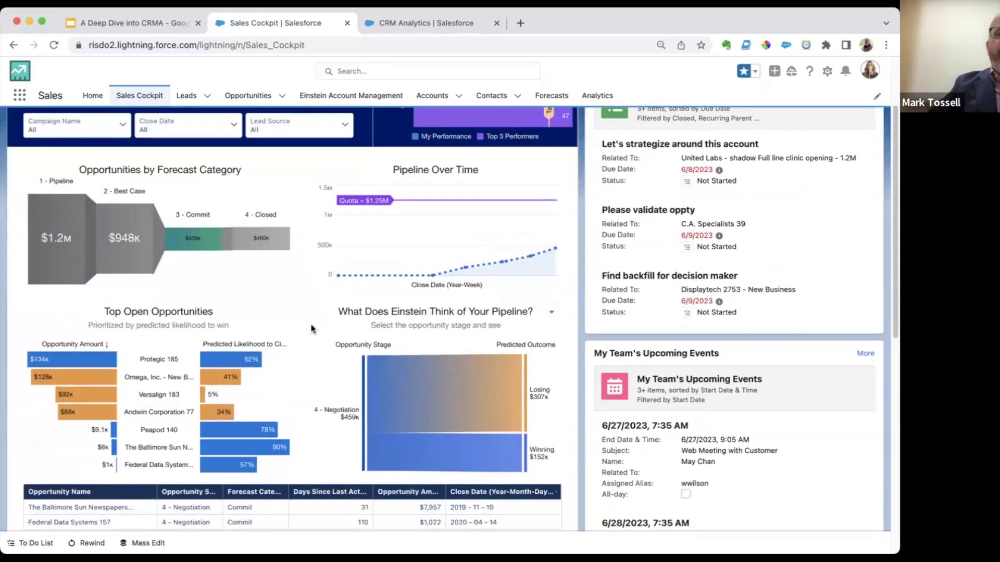
Narrow the dashboard to Negotiation-stage opportunities with a predicted outcome of Losing in the Einstein pipeline chart
{"action": "mouse_move", "coordinate": [228, 251]}
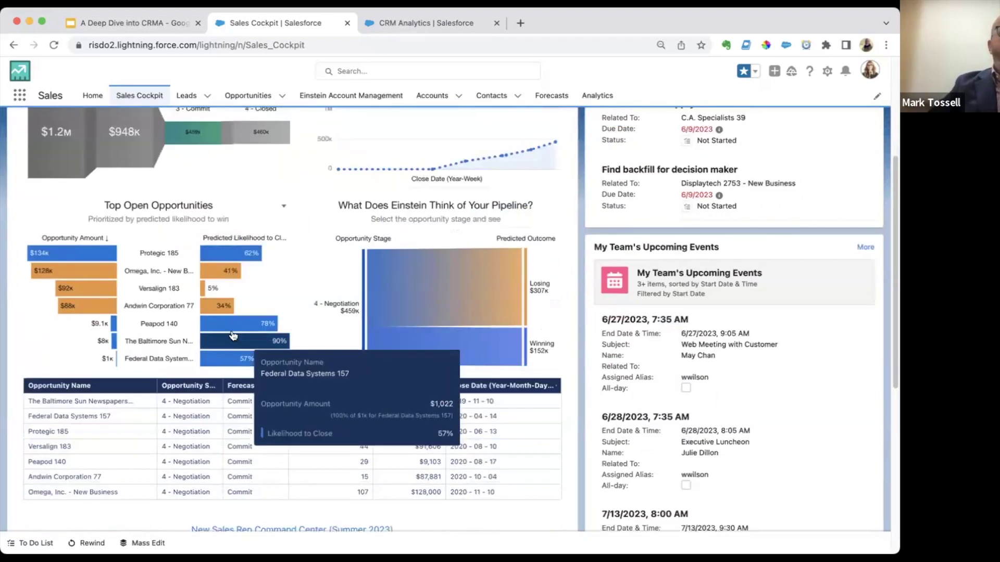
{"action": "mouse_move", "coordinate": [460, 296]}
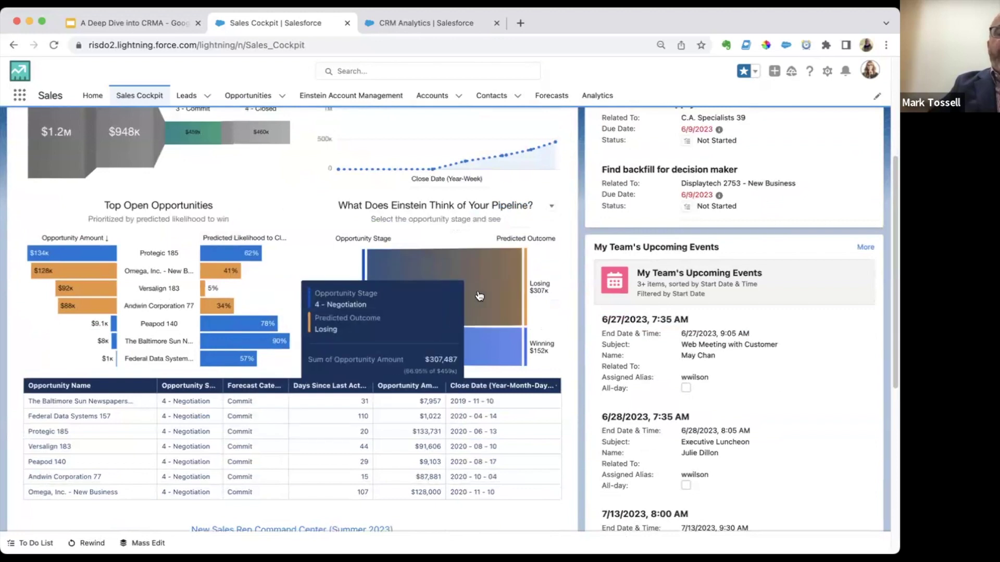
{"action": "left_click", "coordinate": [493, 282]}
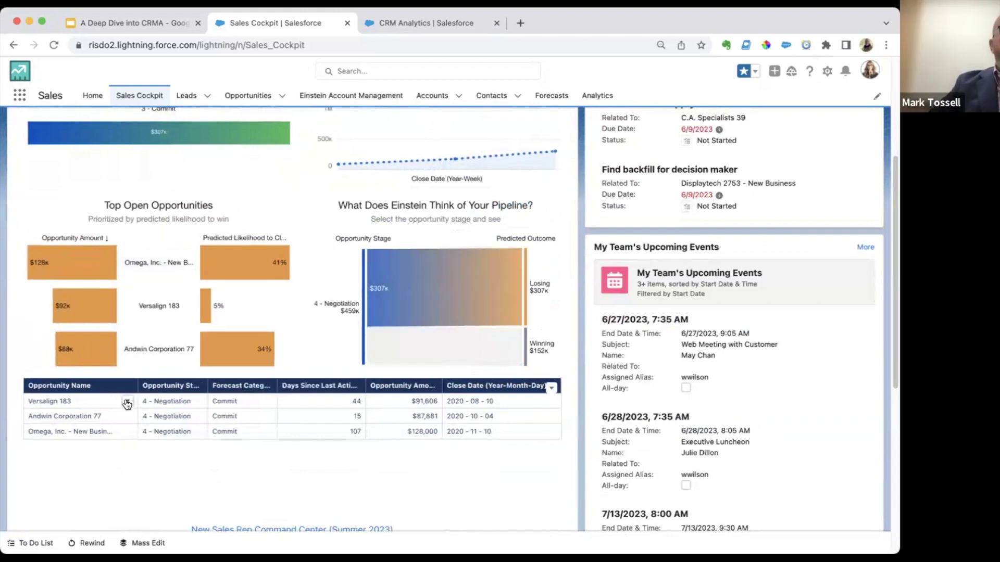
Open the Omega Inc. - New Business opportunity record and review its win prediction, details and activity
{"action": "left_click", "coordinate": [126, 403]}
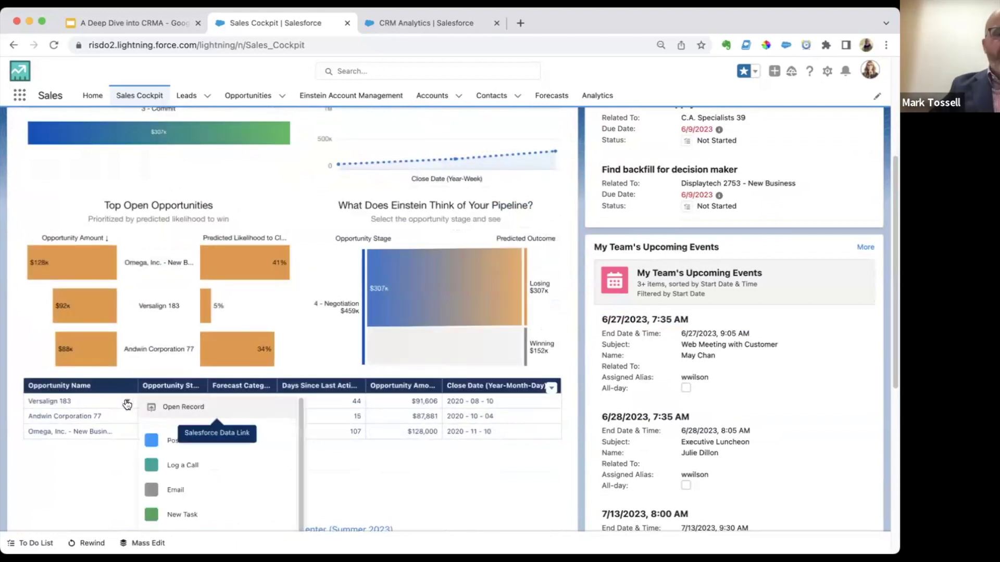
{"action": "left_click", "coordinate": [183, 405]}
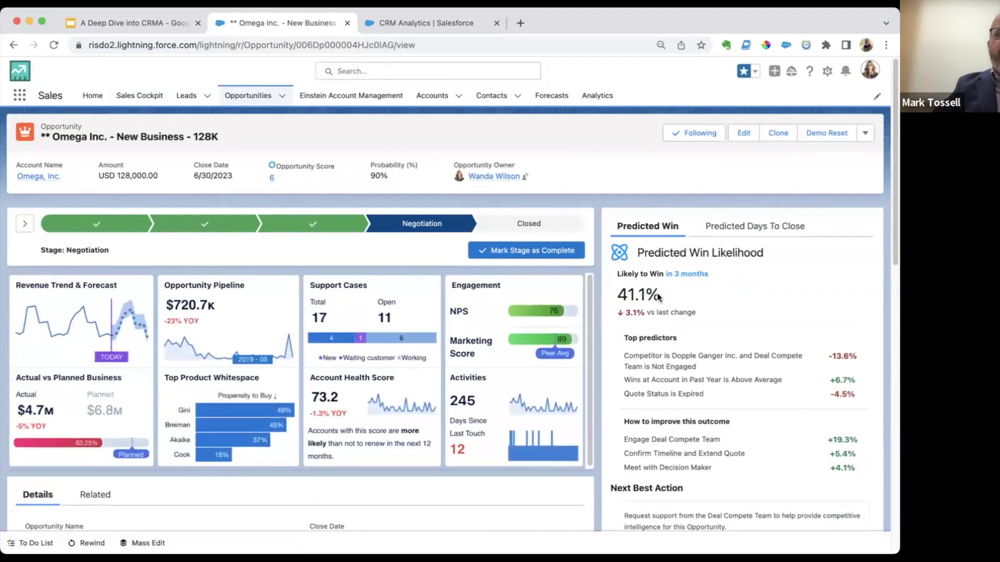
{"action": "scroll", "coordinate": [648, 282], "scroll_direction": "down", "scroll_amount": 10}
{"action": "scroll", "coordinate": [502, 268], "scroll_direction": "up", "scroll_amount": 1}
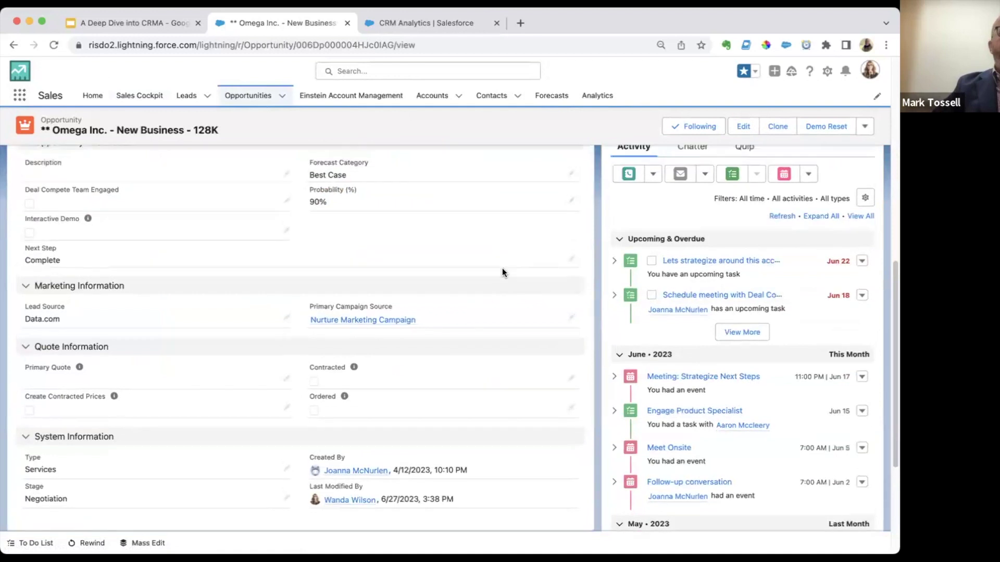
{"action": "scroll", "coordinate": [502, 267], "scroll_direction": "up", "scroll_amount": 2}
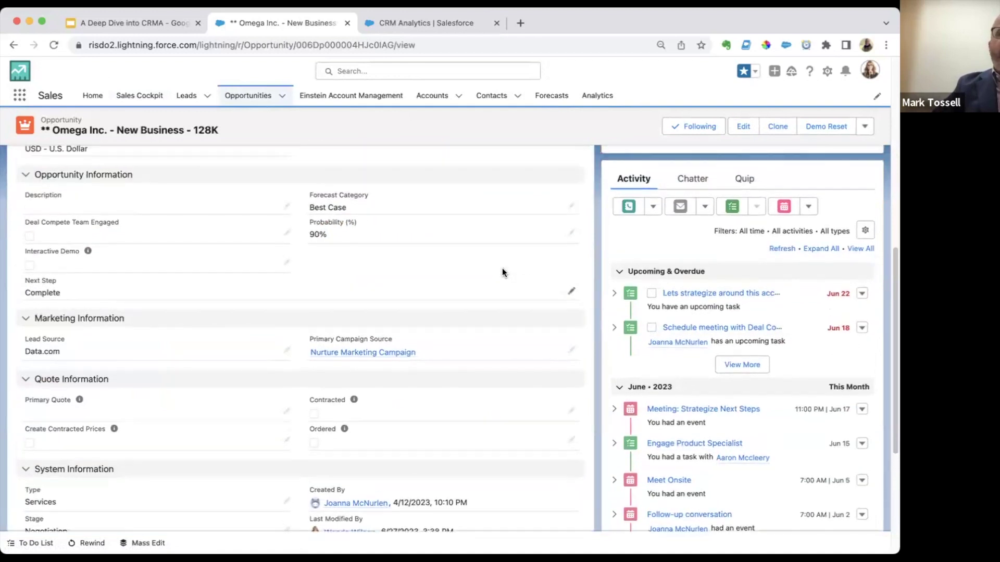
{"action": "scroll", "coordinate": [502, 272], "scroll_direction": "down", "scroll_amount": 2}
{"action": "scroll", "coordinate": [498, 279], "scroll_direction": "up", "scroll_amount": 6}
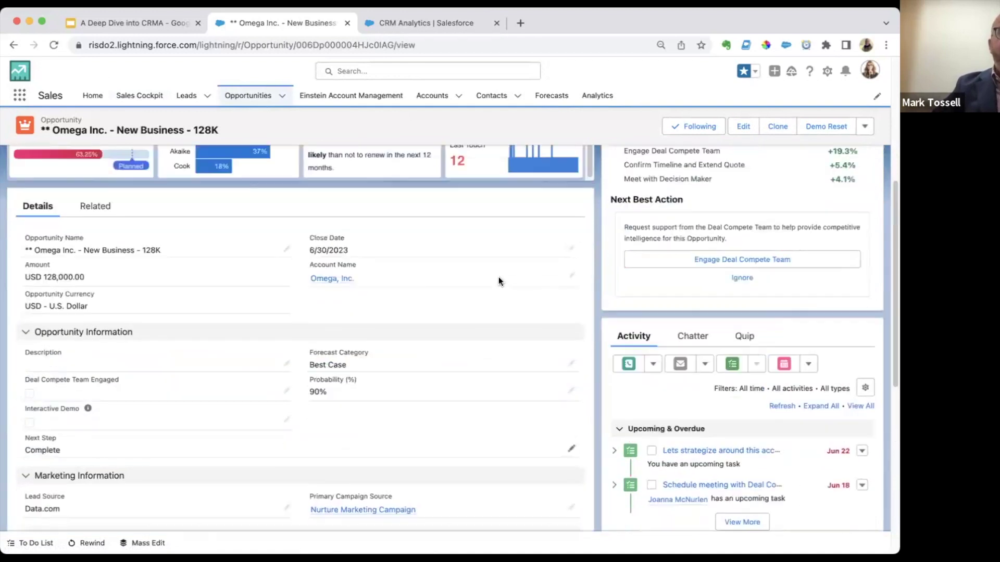
{"action": "scroll", "coordinate": [498, 277], "scroll_direction": "up", "scroll_amount": 2}
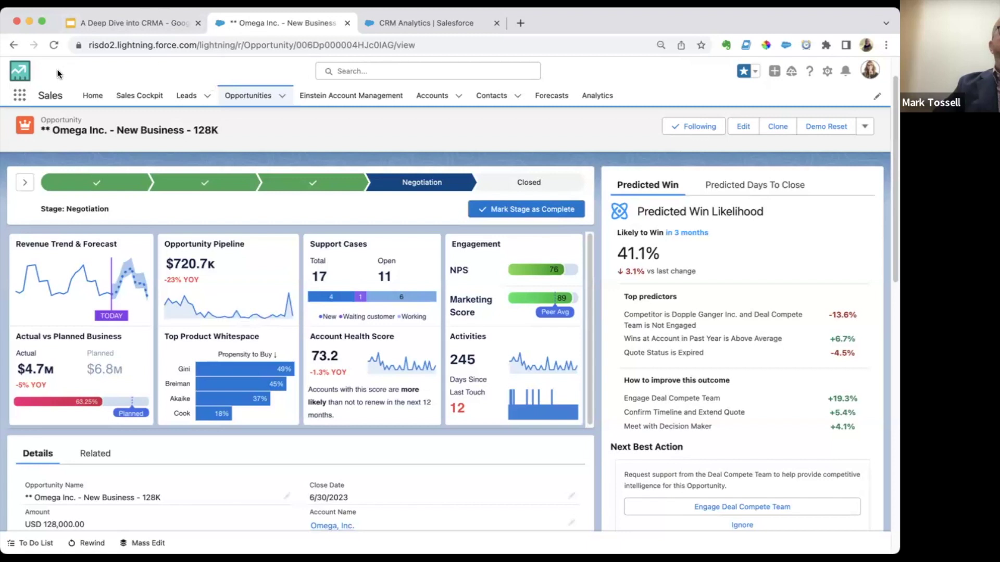
Switch to CRM Analytics, browse the datasets and open the Opportunities dataset in a new lens
{"action": "left_click", "coordinate": [20, 97]}
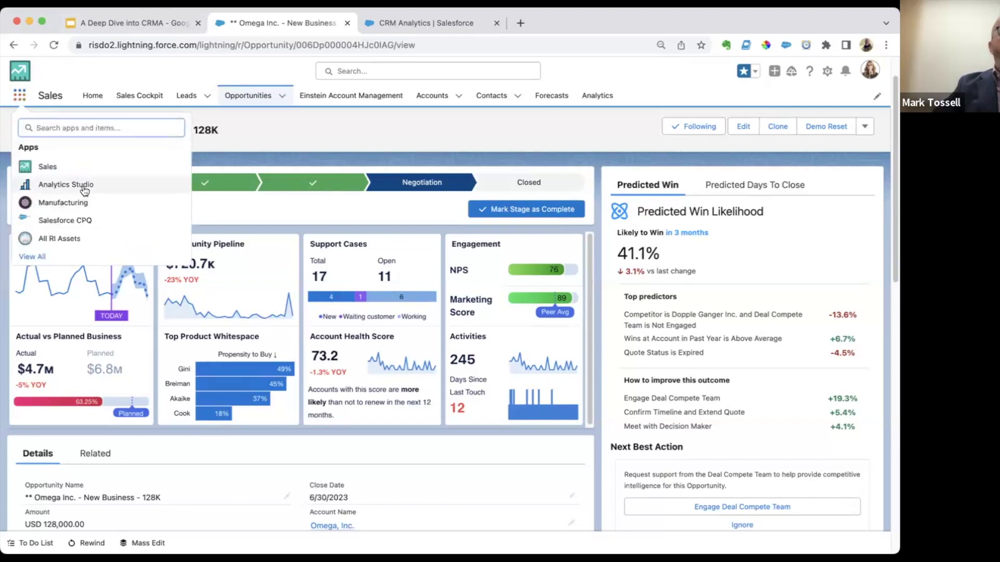
{"action": "left_click", "coordinate": [426, 29]}
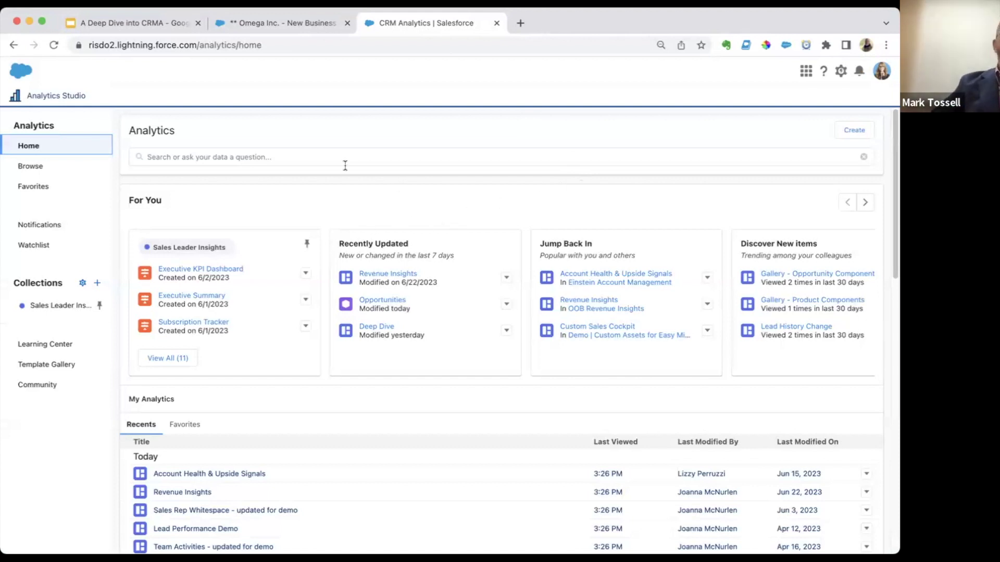
{"action": "left_click", "coordinate": [62, 164]}
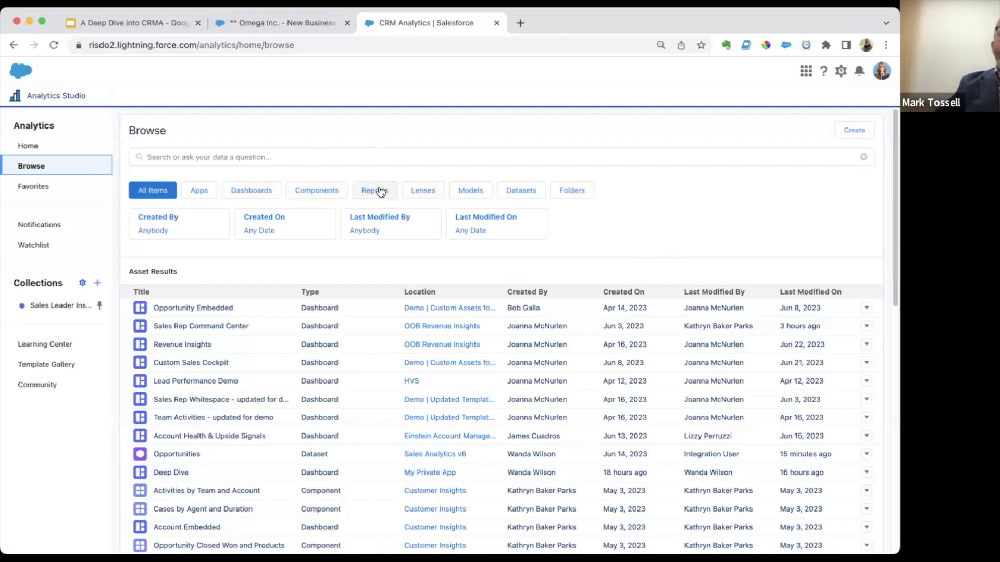
{"action": "left_click", "coordinate": [522, 191]}
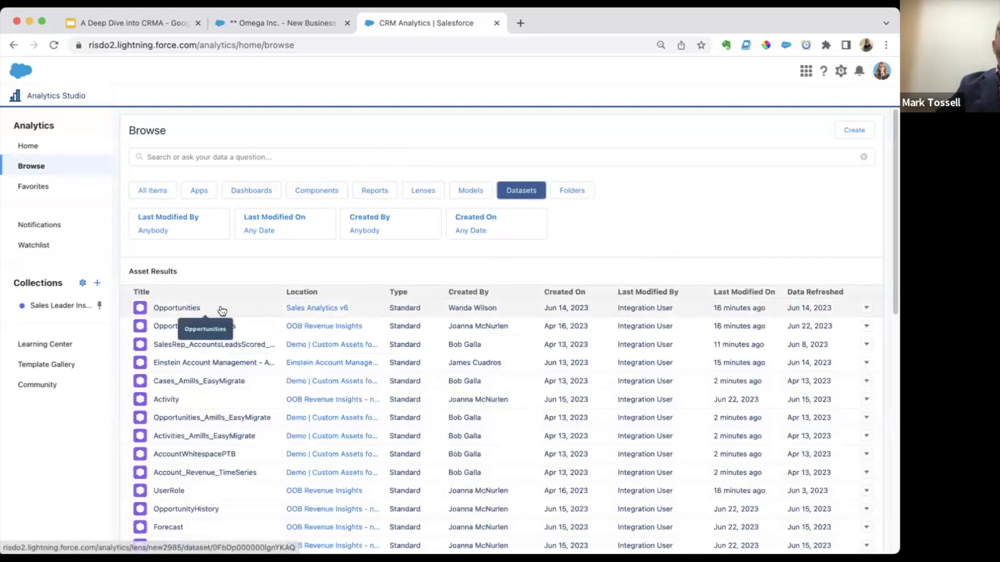
{"action": "left_click", "coordinate": [222, 311]}
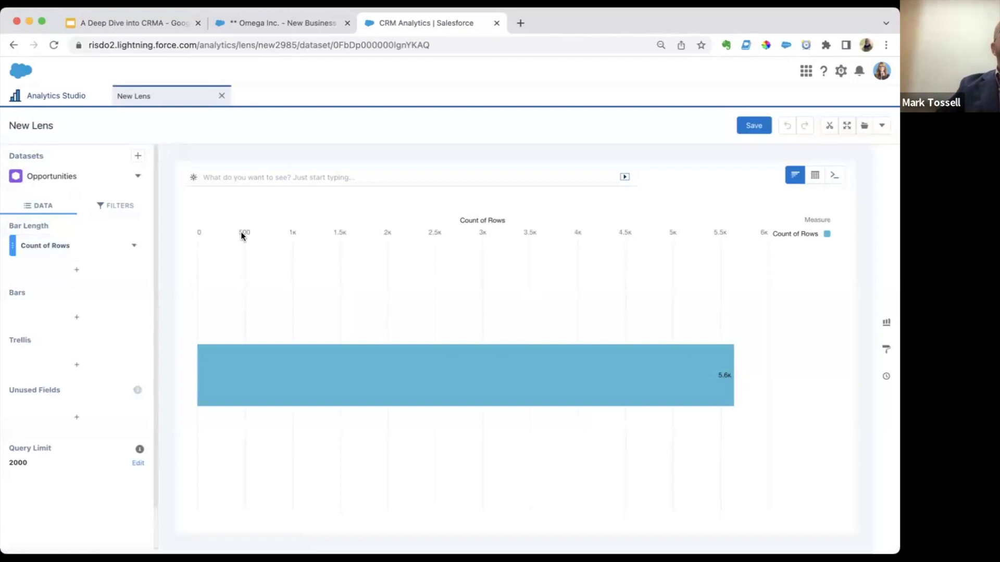
Look through the Sum measures available for the lens's bar length
{"action": "left_click", "coordinate": [60, 246]}
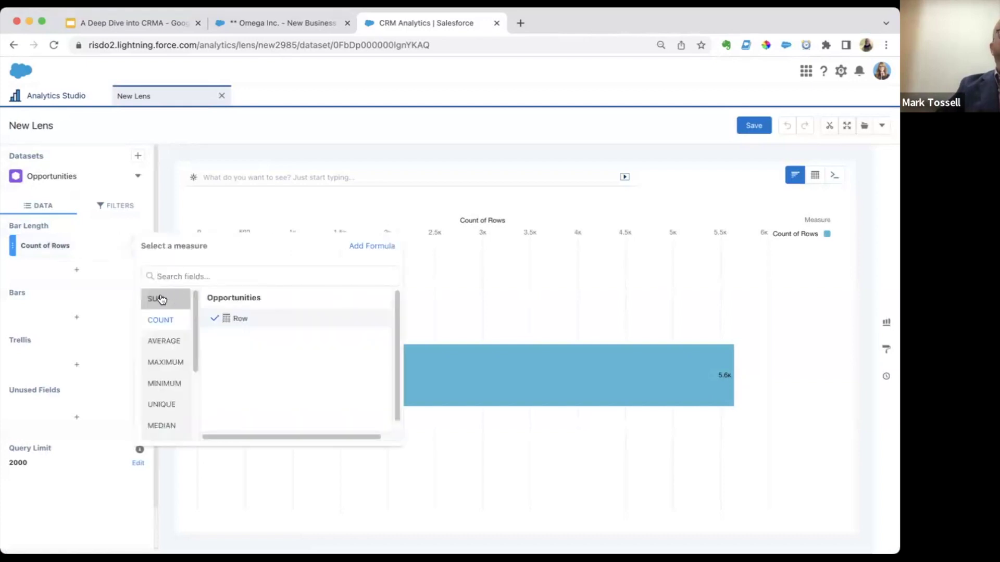
{"action": "left_click", "coordinate": [161, 299]}
{"action": "scroll", "coordinate": [308, 328], "scroll_direction": "down", "scroll_amount": 2}
{"action": "scroll", "coordinate": [294, 331], "scroll_direction": "up", "scroll_amount": 2}
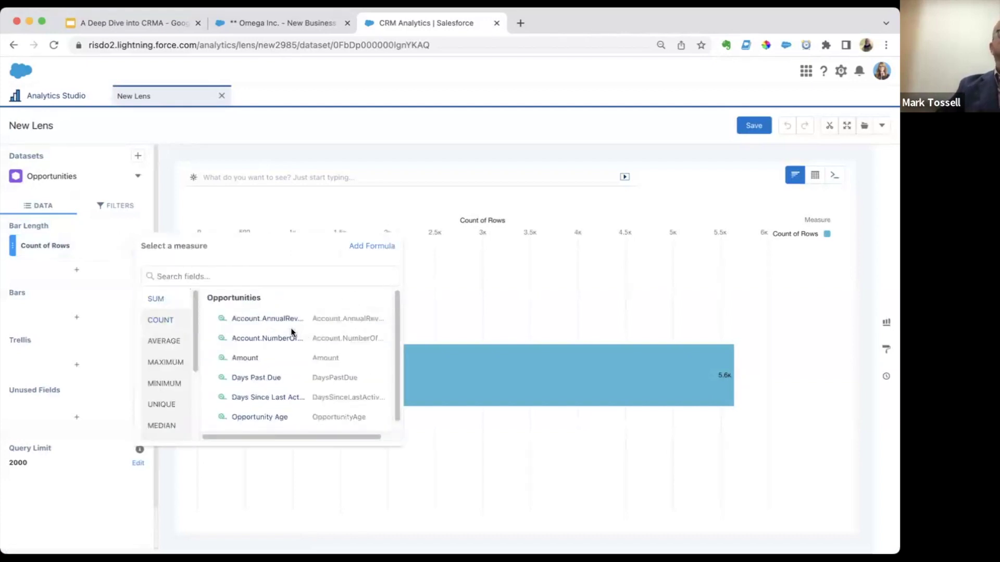
{"action": "left_click", "coordinate": [77, 298]}
Look through the fields available for grouping the lens's bars
{"action": "left_click", "coordinate": [76, 317]}
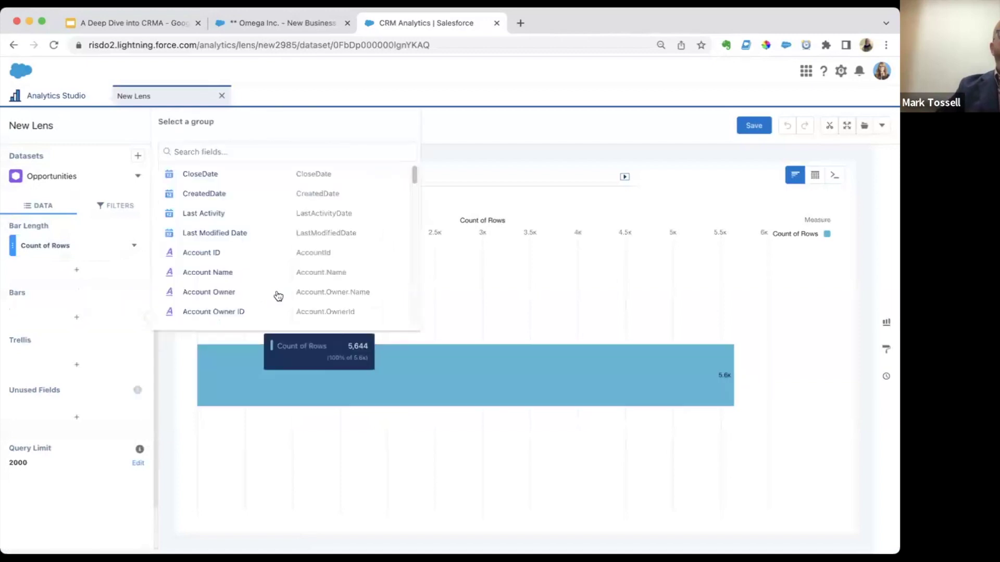
{"action": "scroll", "coordinate": [283, 259], "scroll_direction": "down", "scroll_amount": 2}
{"action": "scroll", "coordinate": [284, 257], "scroll_direction": "up", "scroll_amount": 2}
{"action": "scroll", "coordinate": [282, 263], "scroll_direction": "down", "scroll_amount": 4}
{"action": "scroll", "coordinate": [283, 265], "scroll_direction": "down", "scroll_amount": 15}
{"action": "scroll", "coordinate": [288, 268], "scroll_direction": "down", "scroll_amount": 3}
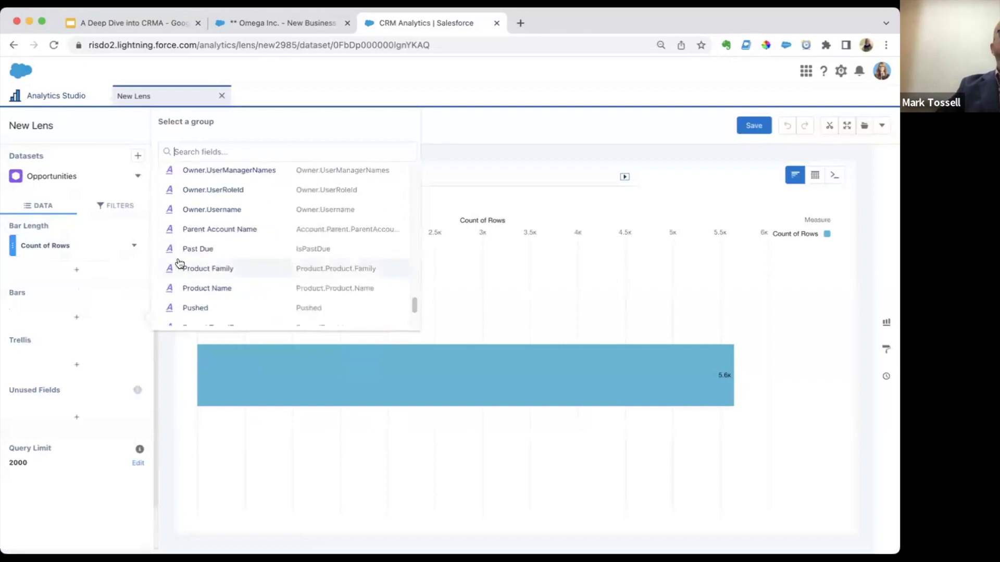
{"action": "left_click", "coordinate": [124, 339]}
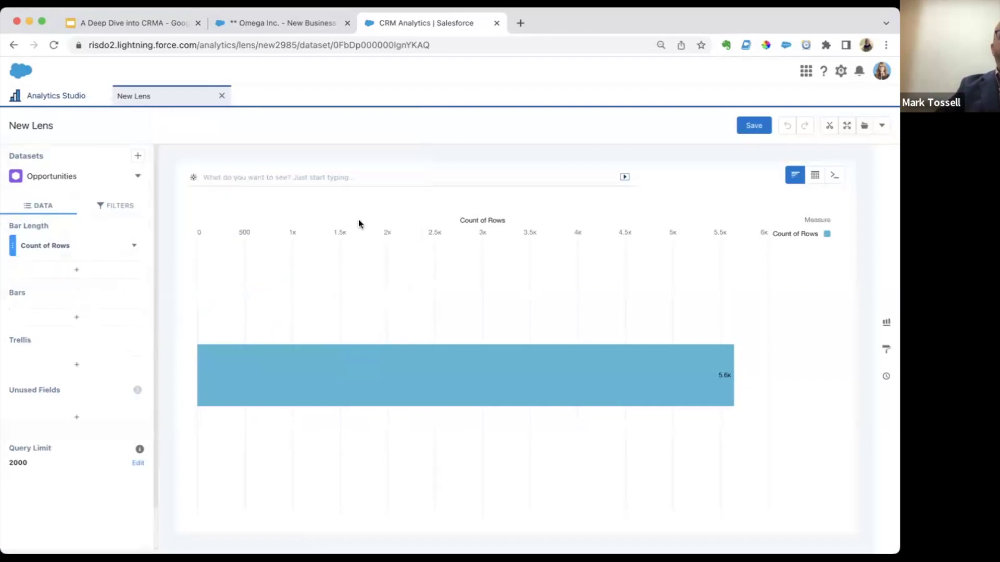
Open the Opportunities dataset's field list and review its dimensions, measures, dates and the options for Account ID
{"action": "left_click", "coordinate": [138, 179]}
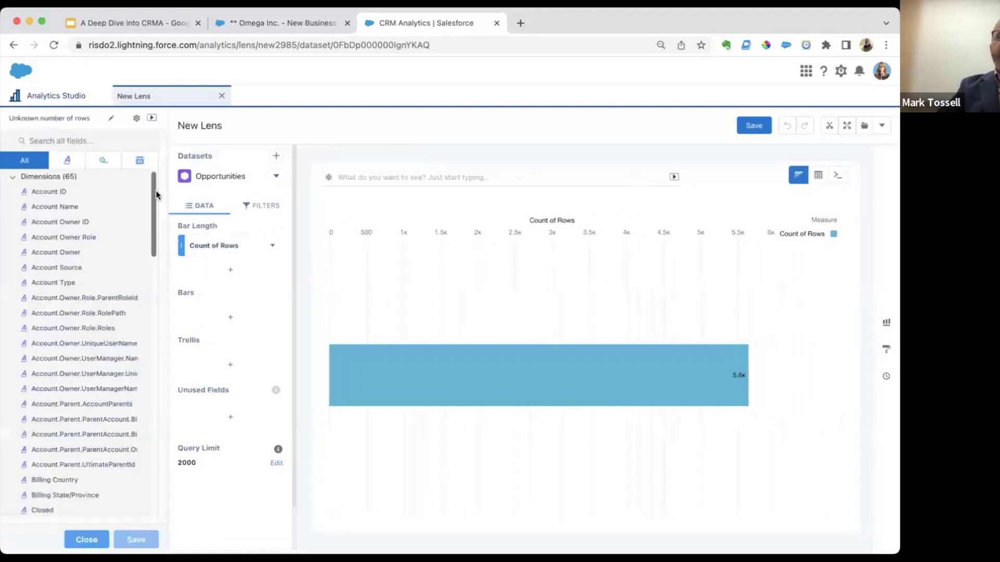
{"action": "left_click", "coordinate": [69, 162]}
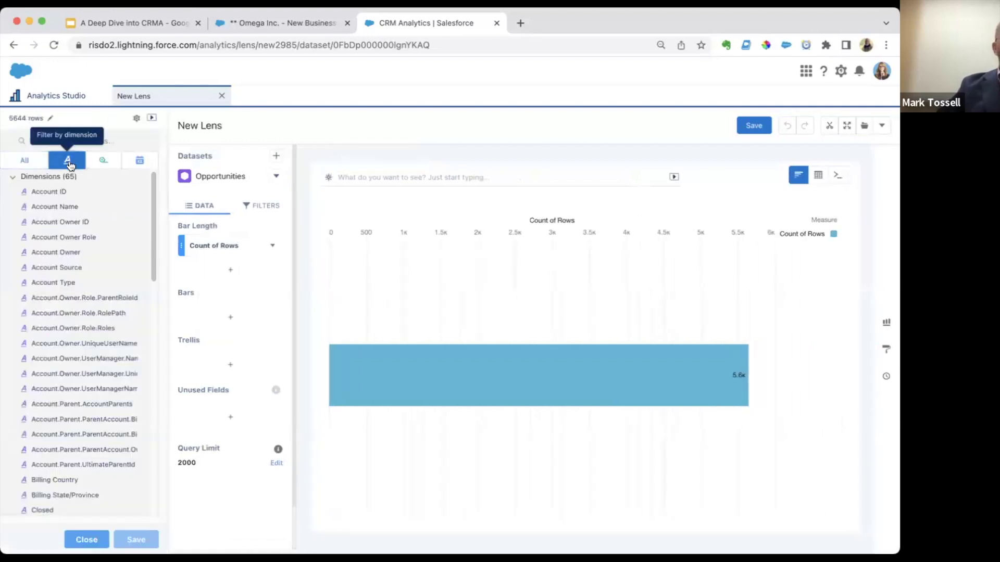
{"action": "scroll", "coordinate": [111, 247], "scroll_direction": "down", "scroll_amount": 5}
{"action": "scroll", "coordinate": [111, 247], "scroll_direction": "down", "scroll_amount": 6}
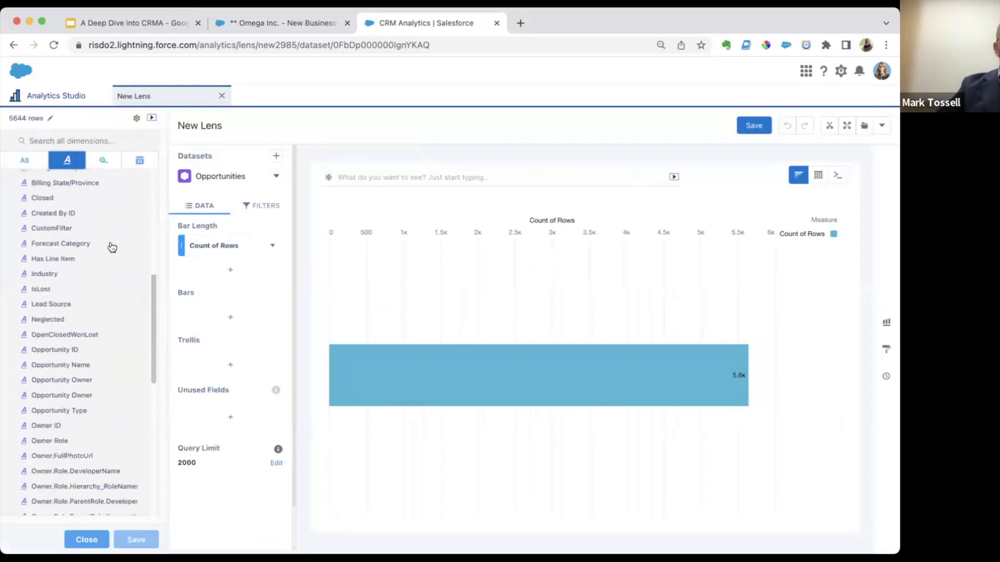
{"action": "left_click", "coordinate": [104, 164]}
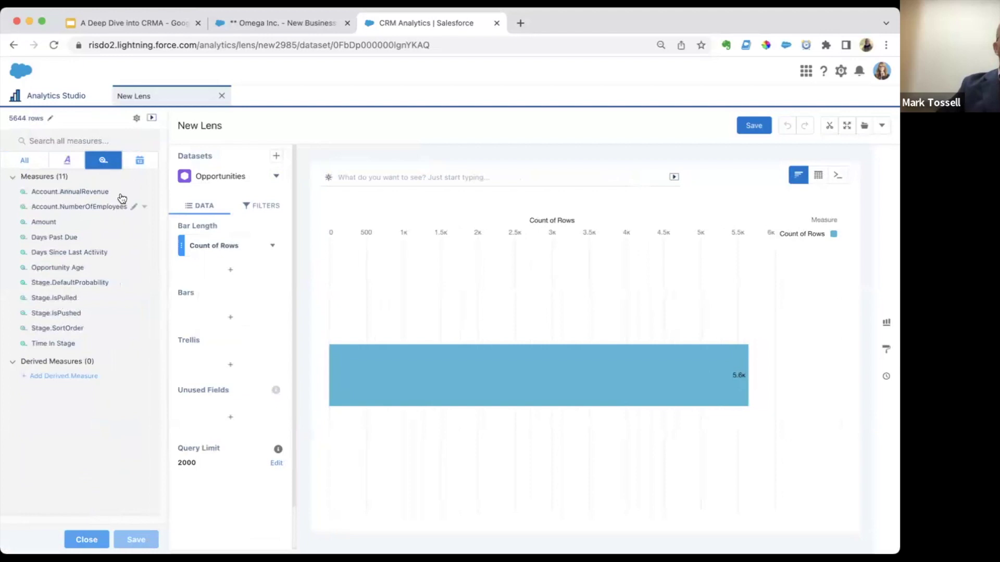
{"action": "left_click", "coordinate": [140, 165]}
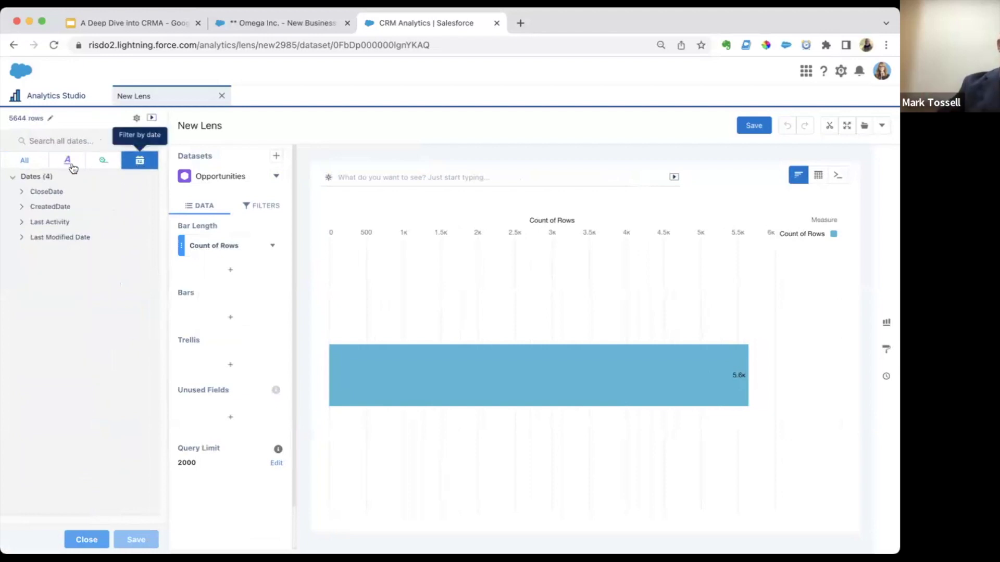
{"action": "left_click", "coordinate": [24, 161]}
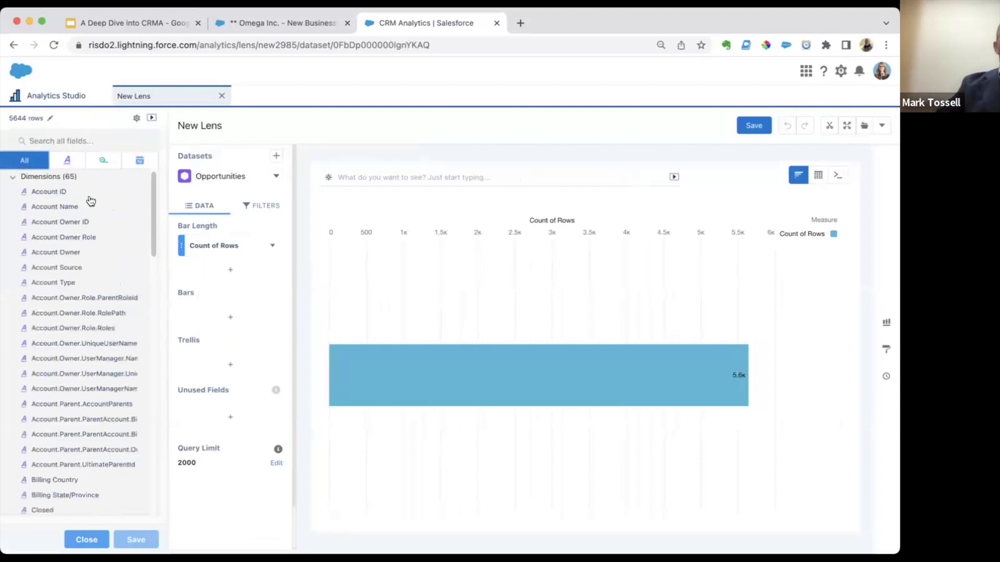
{"action": "left_click", "coordinate": [134, 193]}
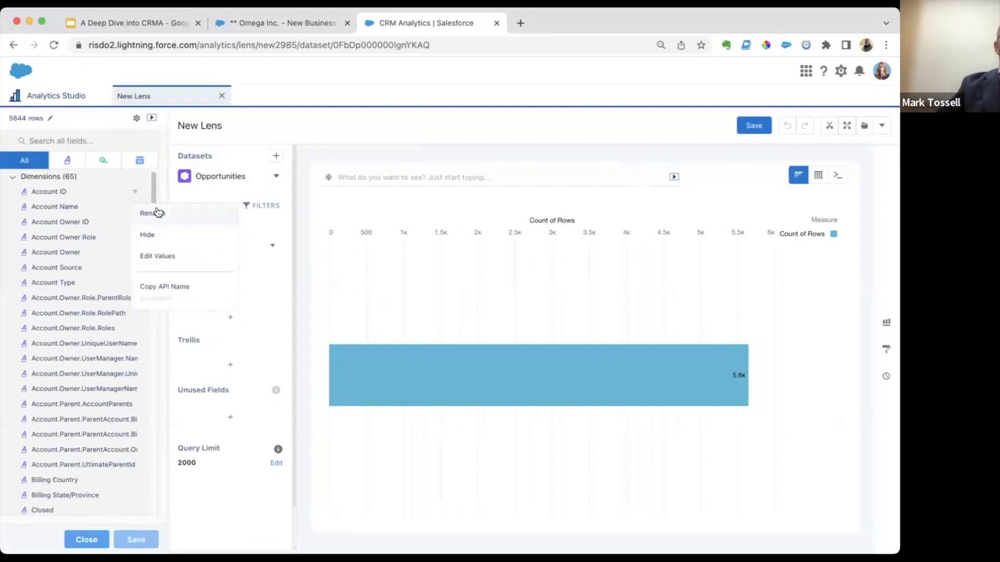
Filter the field list to dimensions and open the values of the Stage dimension for editing
{"action": "left_click", "coordinate": [68, 161]}
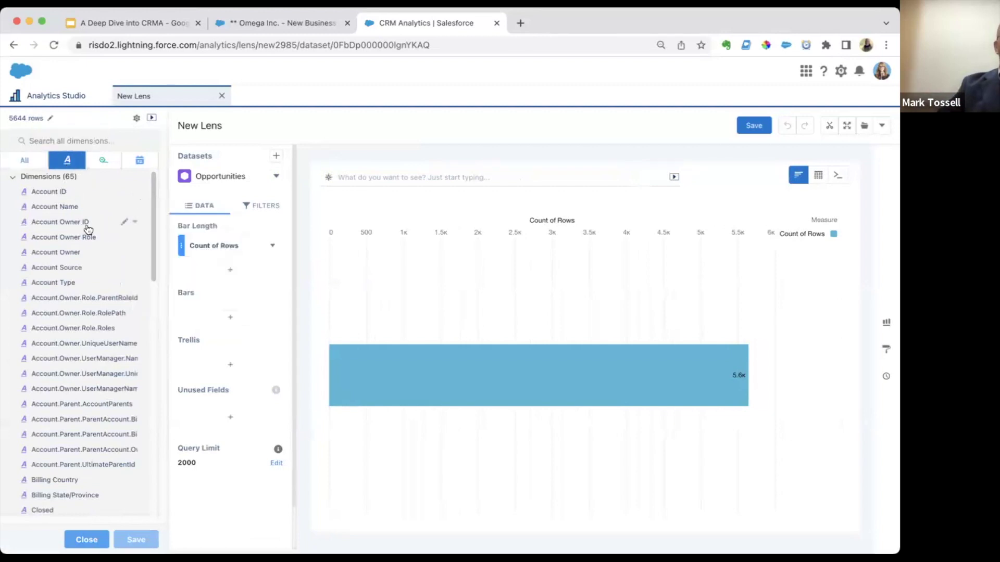
{"action": "scroll", "coordinate": [113, 238], "scroll_direction": "down", "scroll_amount": 2}
{"action": "scroll", "coordinate": [114, 249], "scroll_direction": "down", "scroll_amount": 13}
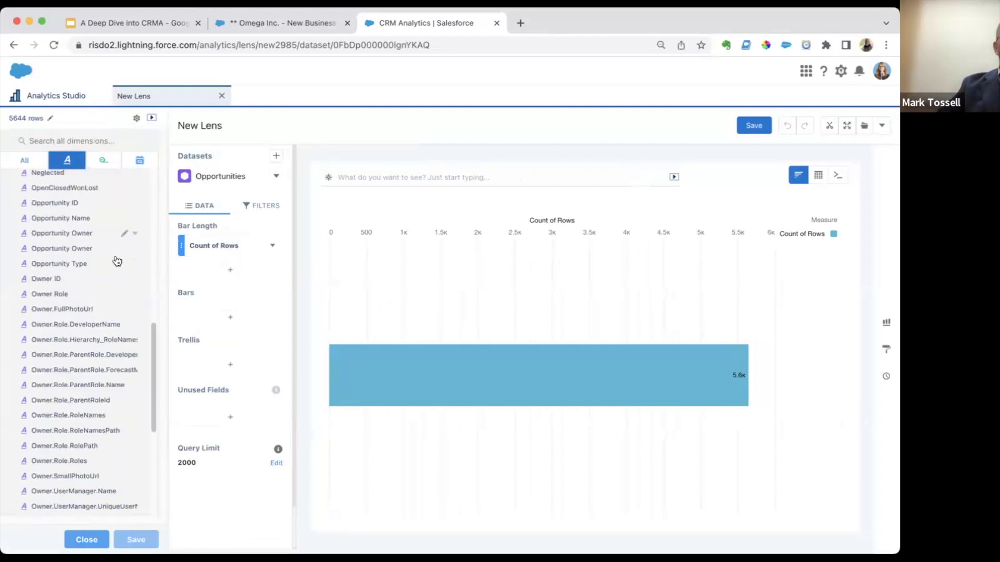
{"action": "scroll", "coordinate": [86, 328], "scroll_direction": "down", "scroll_amount": 2}
{"action": "scroll", "coordinate": [99, 375], "scroll_direction": "down", "scroll_amount": 2}
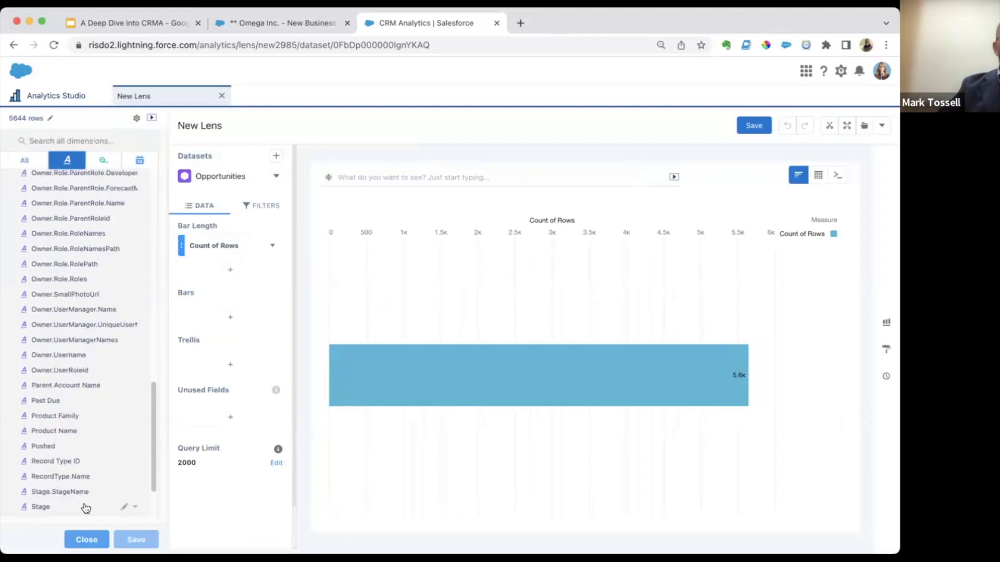
{"action": "left_click", "coordinate": [135, 509]}
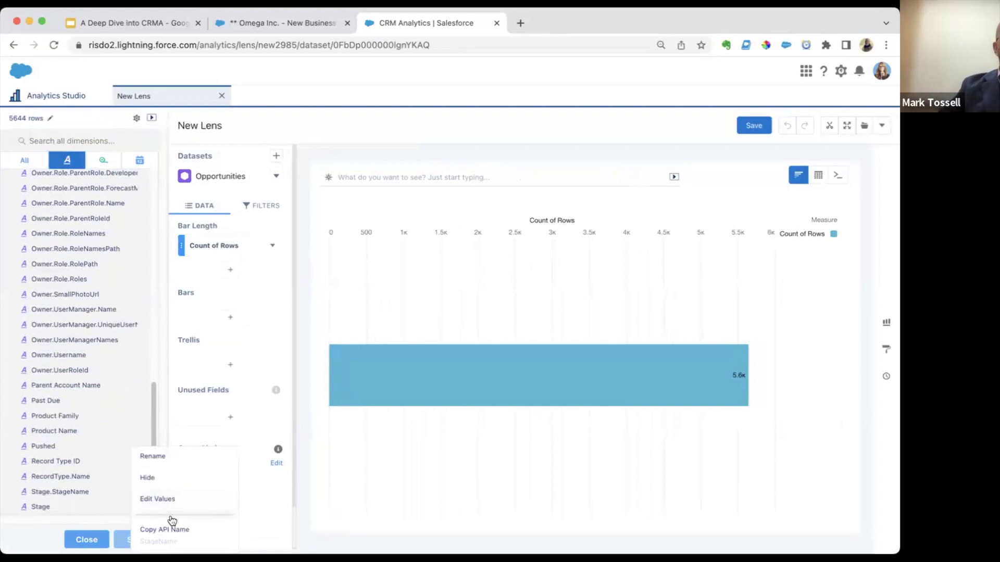
{"action": "left_click", "coordinate": [171, 499]}
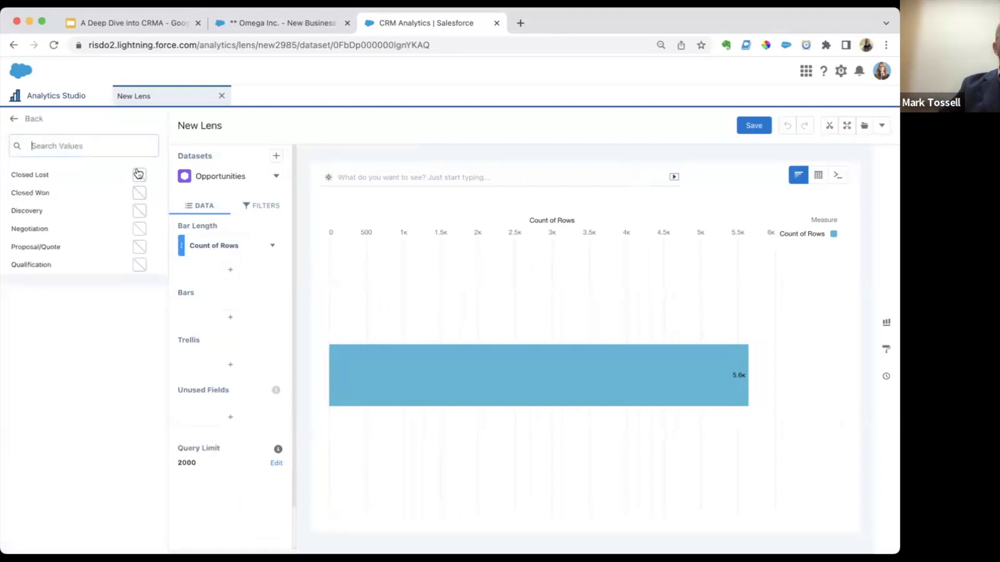
Open the Closed Lost value's name for editing, return to the full field list and review its dates and measures before closing it
{"action": "left_click", "coordinate": [123, 175]}
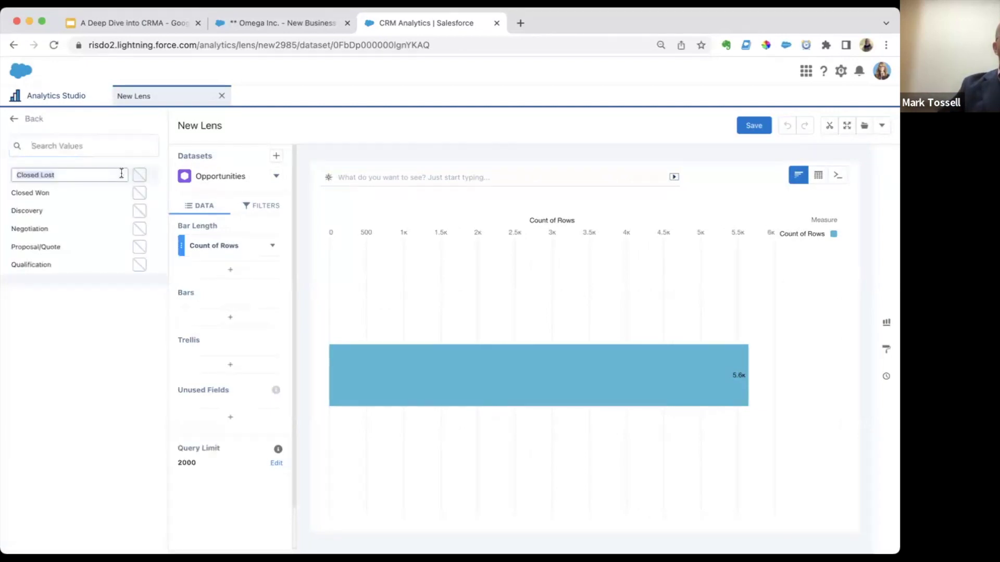
{"action": "left_click", "coordinate": [27, 118]}
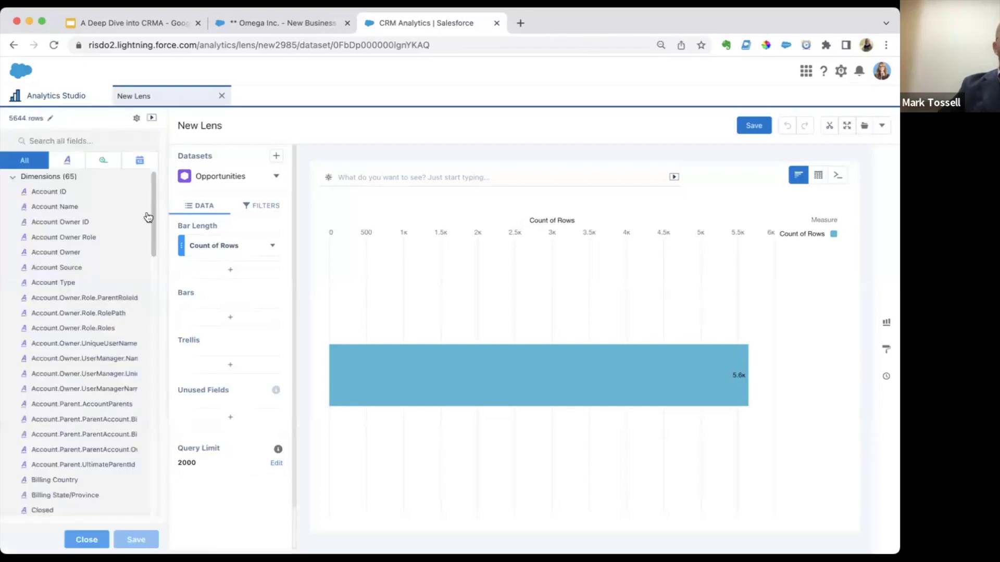
{"action": "left_click_drag", "start_coordinate": [150, 207], "coordinate": [150, 494]}
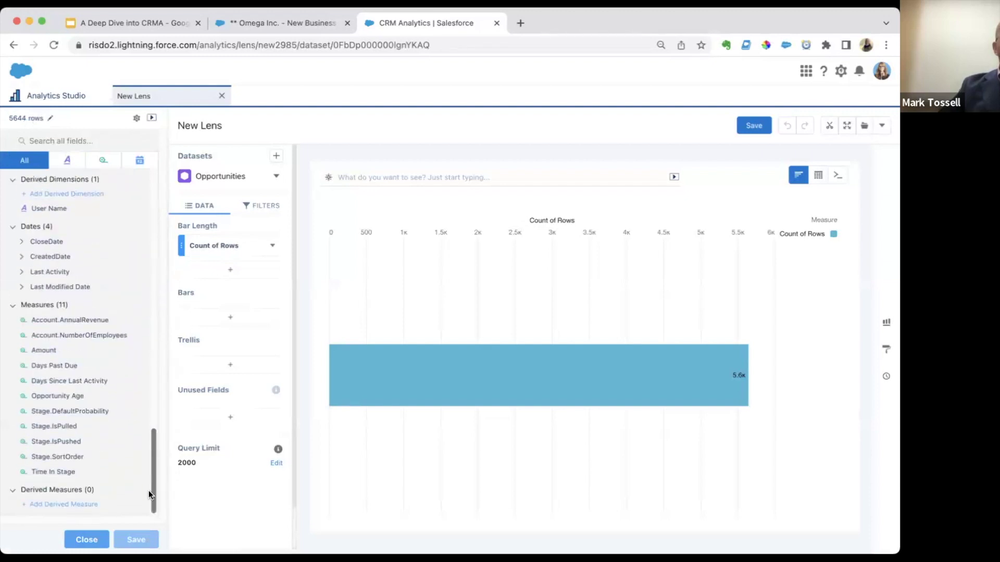
{"action": "left_click", "coordinate": [83, 540]}
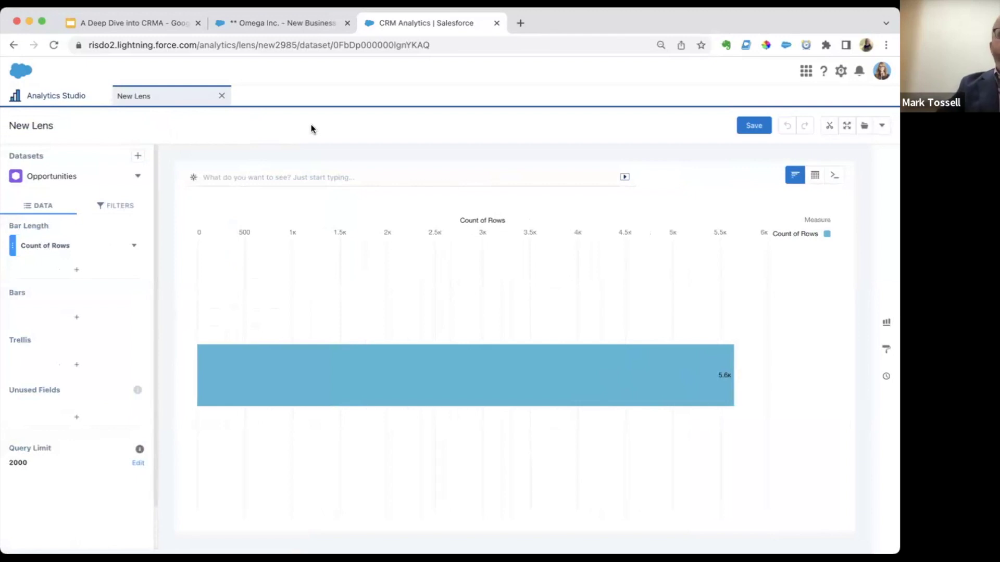
Group the lens's bars by Industry
{"action": "left_click", "coordinate": [120, 323]}
{"action": "type", "text": "ind"}
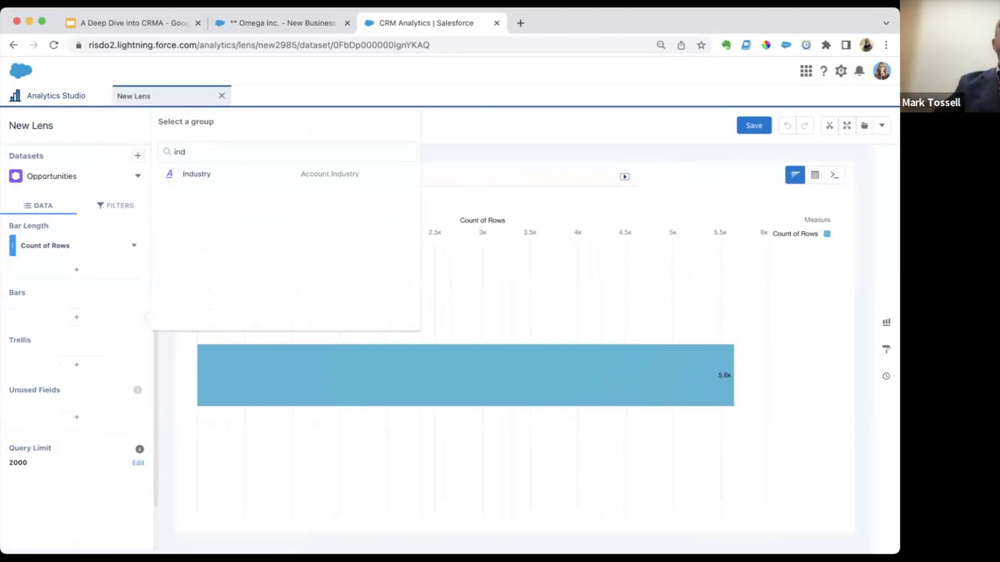
{"action": "left_click", "coordinate": [213, 168]}
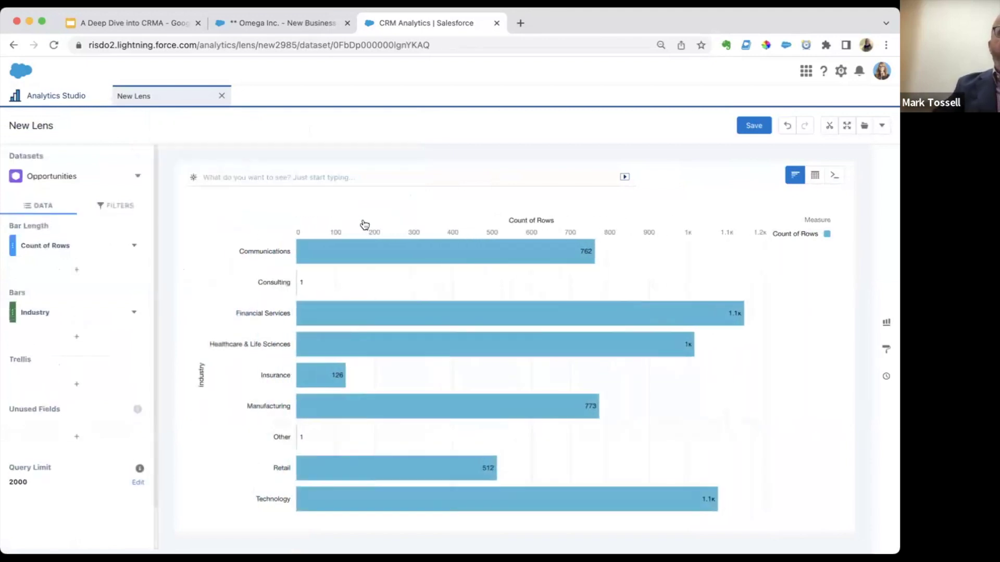
Sort the bars by Count of Rows in descending order and add Sum of Amount as a second bar length measure
{"action": "left_click", "coordinate": [134, 245]}
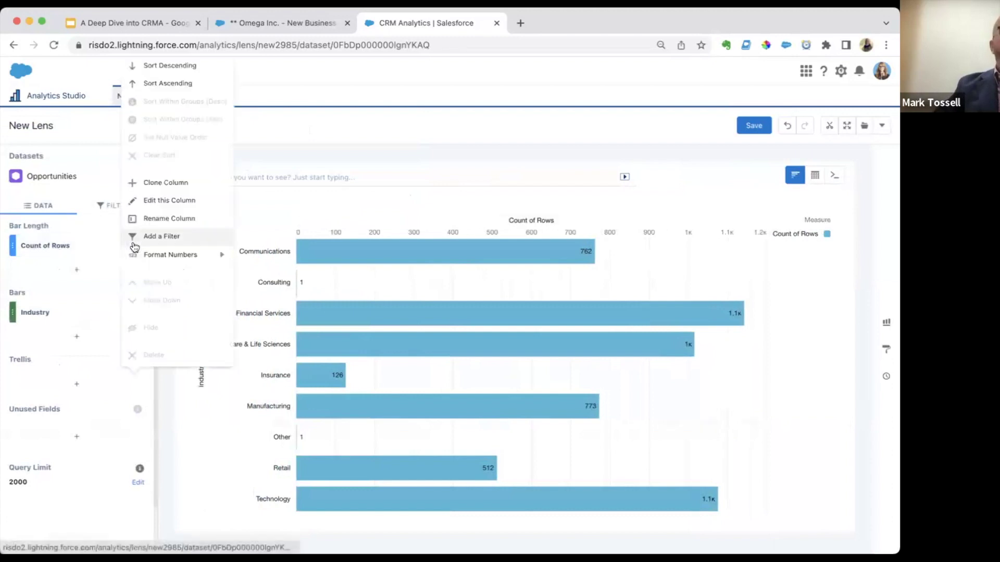
{"action": "left_click", "coordinate": [193, 72]}
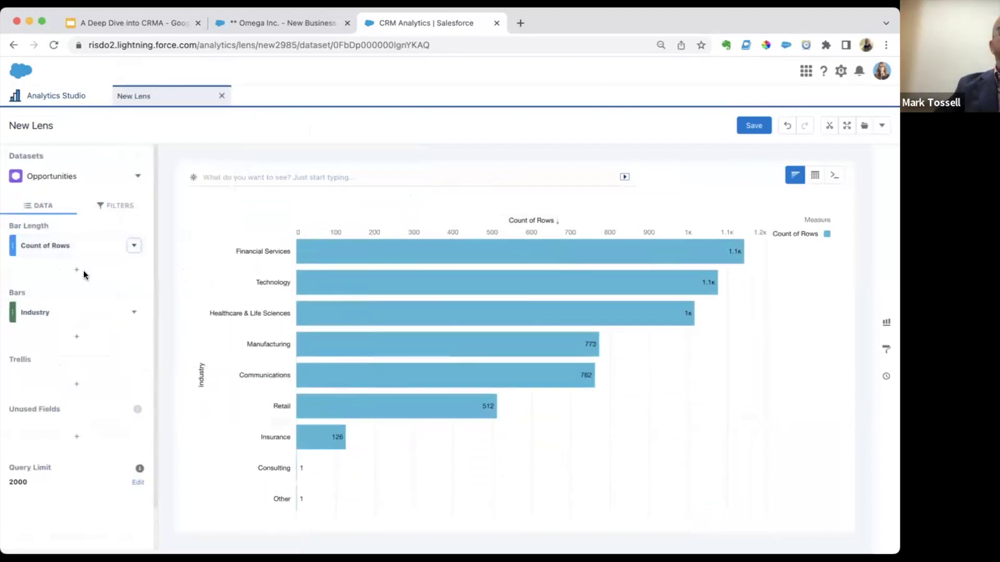
{"action": "left_click", "coordinate": [86, 270]}
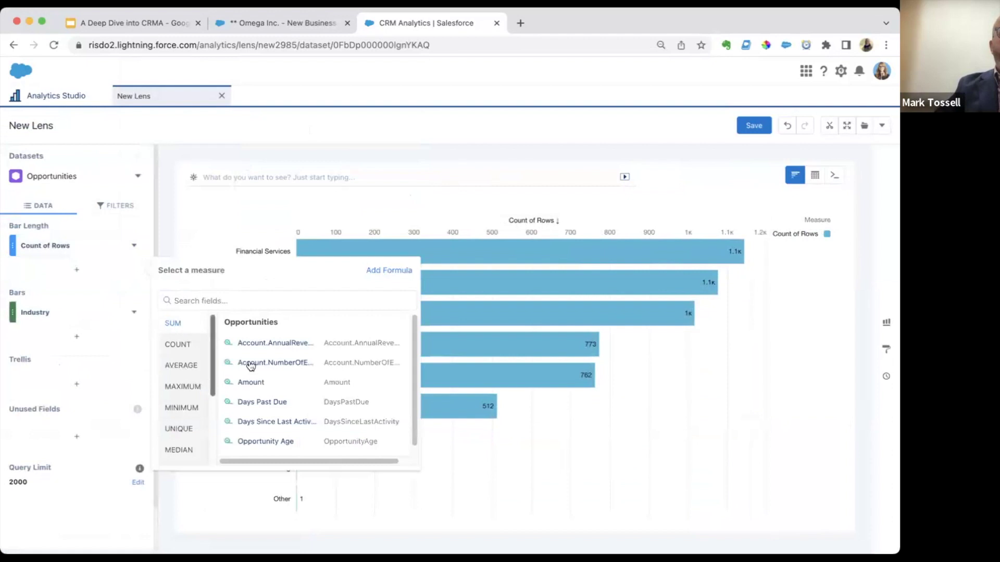
{"action": "left_click", "coordinate": [262, 384]}
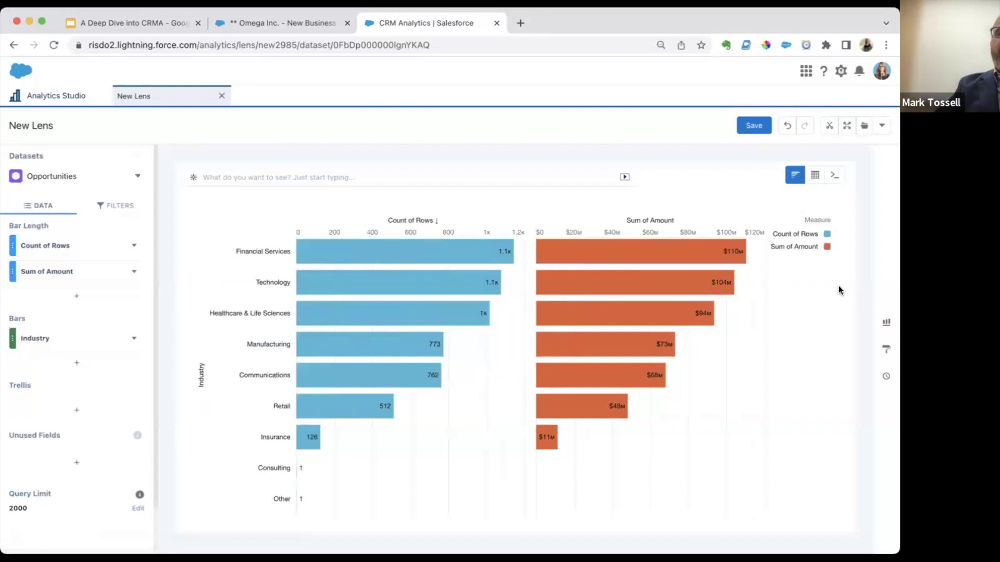
Look through the available chart types and leave the lens without saving its changes
{"action": "left_click", "coordinate": [886, 322]}
{"action": "scroll", "coordinate": [838, 281], "scroll_direction": "down", "scroll_amount": 5}
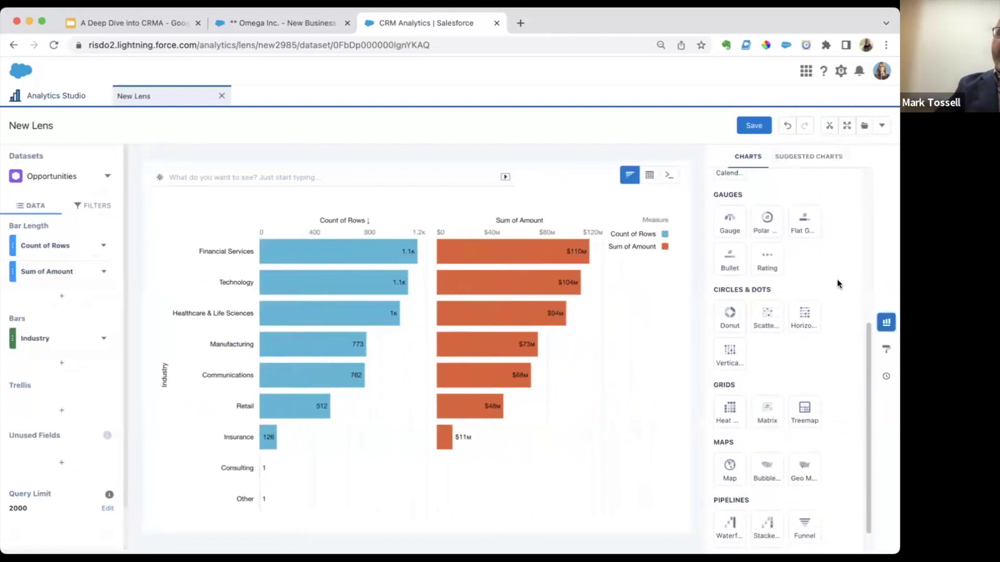
{"action": "scroll", "coordinate": [838, 283], "scroll_direction": "up", "scroll_amount": 5}
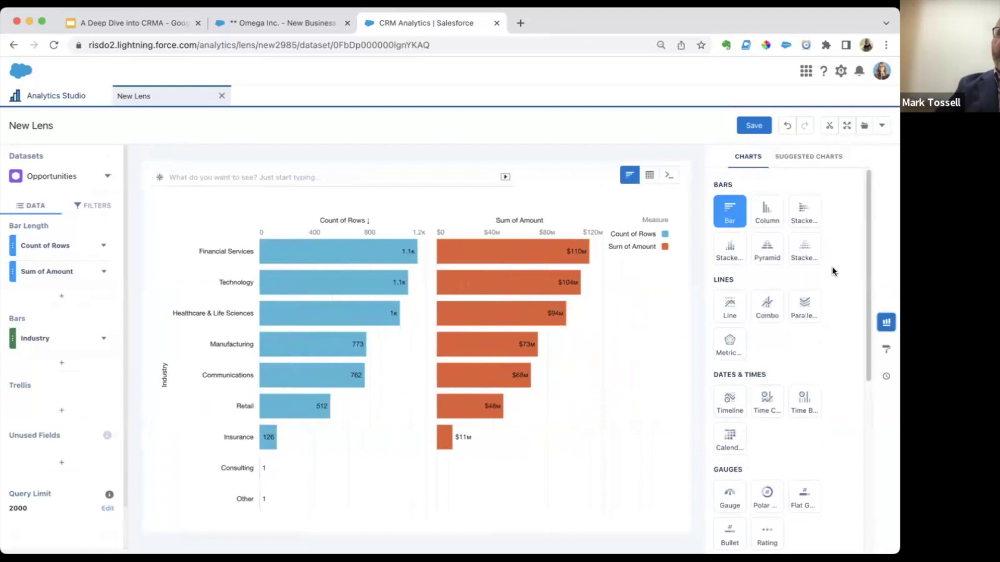
{"action": "left_click", "coordinate": [222, 97]}
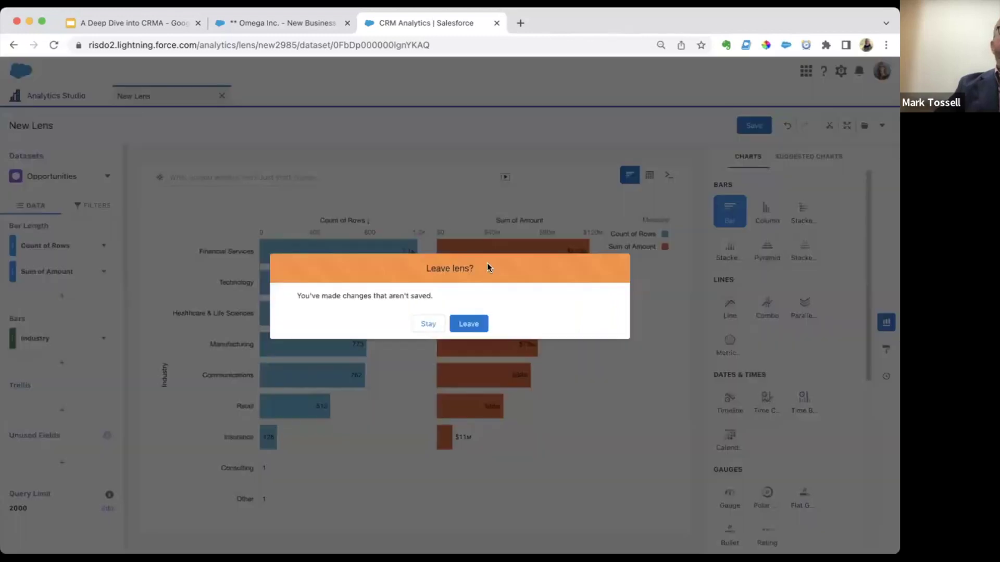
{"action": "left_click", "coordinate": [474, 321]}
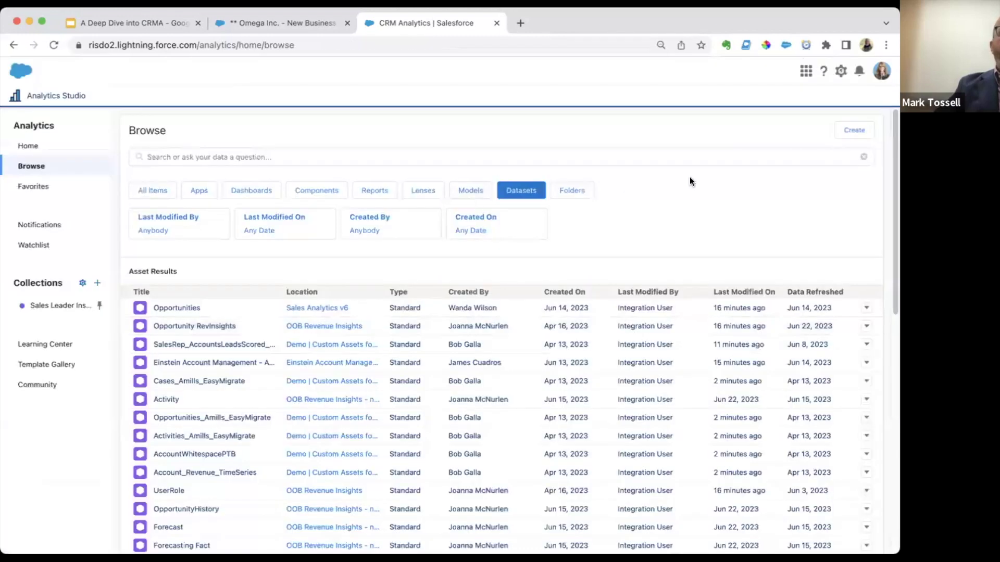
Start creating a dashboard from a template and look through the available dashboard templates
{"action": "left_click", "coordinate": [848, 132]}
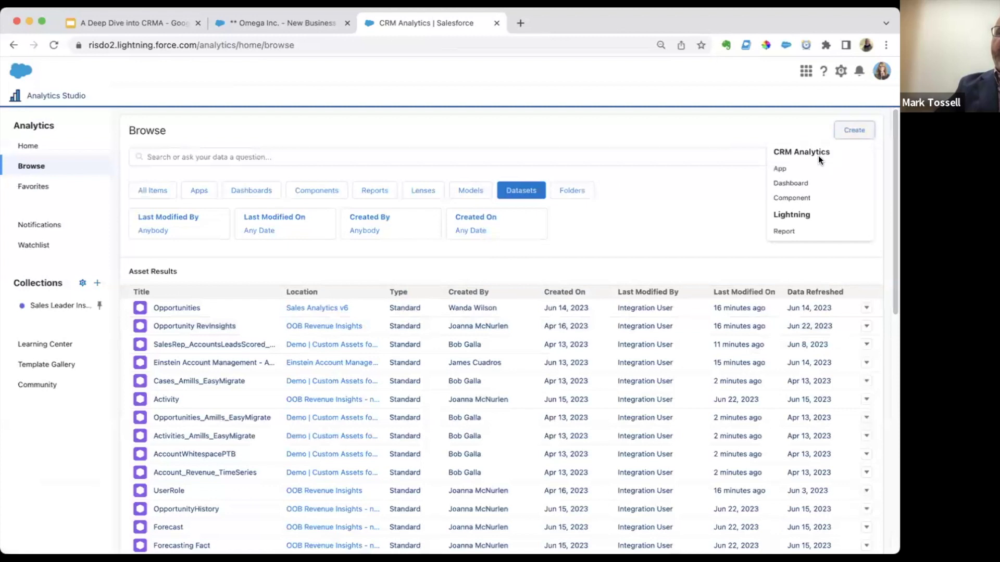
{"action": "left_click", "coordinate": [812, 185]}
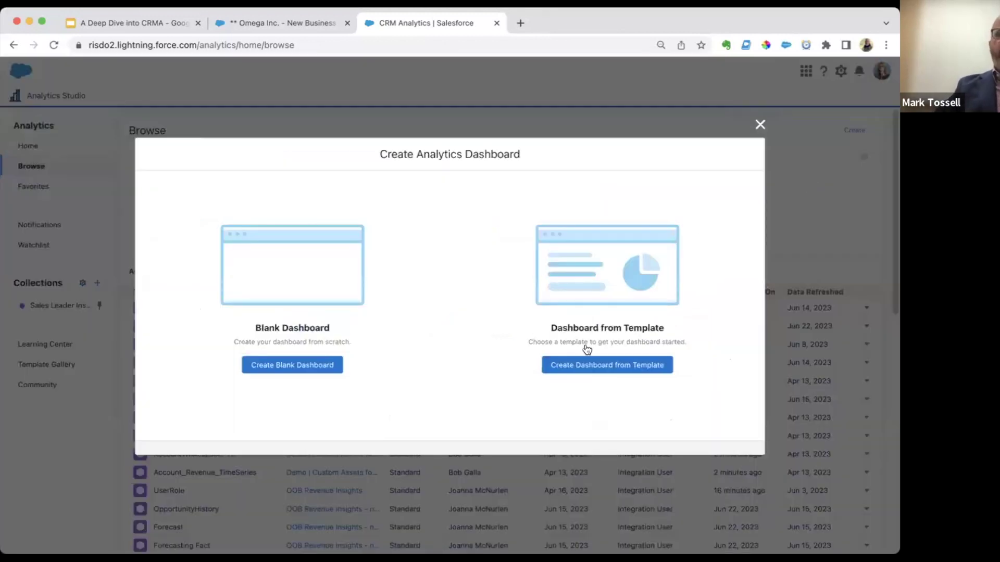
{"action": "left_click", "coordinate": [619, 367]}
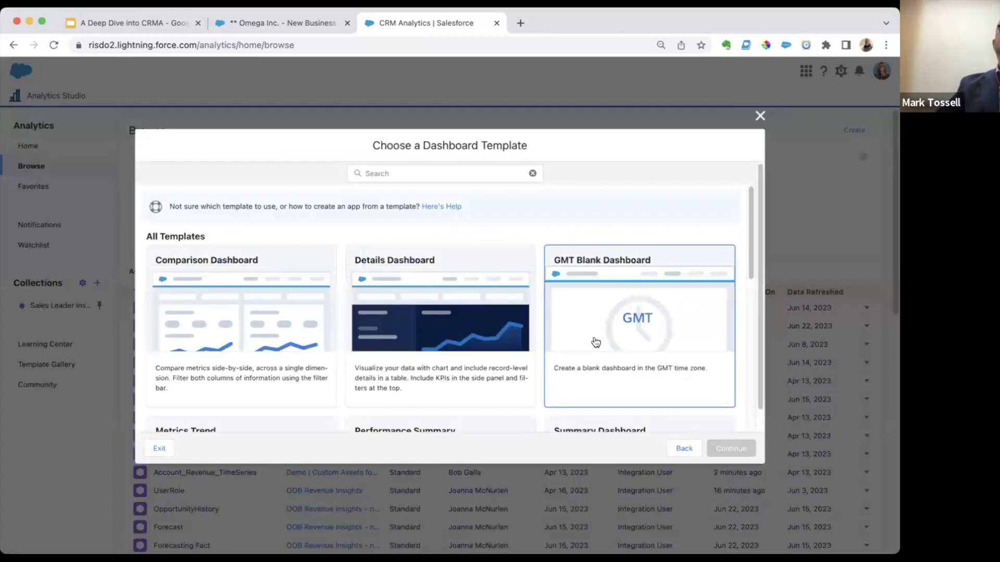
{"action": "scroll", "coordinate": [482, 232], "scroll_direction": "down", "scroll_amount": 2}
{"action": "scroll", "coordinate": [494, 271], "scroll_direction": "down", "scroll_amount": 8}
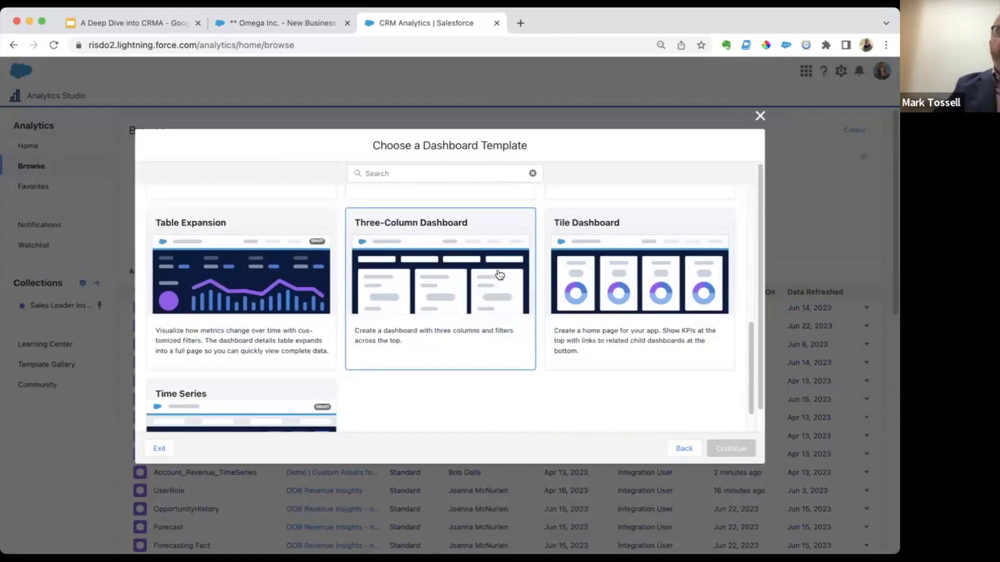
{"action": "scroll", "coordinate": [499, 274], "scroll_direction": "up", "scroll_amount": 10}
{"action": "scroll", "coordinate": [499, 276], "scroll_direction": "down", "scroll_amount": 2}
{"action": "scroll", "coordinate": [505, 279], "scroll_direction": "up", "scroll_amount": 2}
{"action": "scroll", "coordinate": [385, 296], "scroll_direction": "down", "scroll_amount": 1}
{"action": "scroll", "coordinate": [269, 255], "scroll_direction": "down", "scroll_amount": 5}
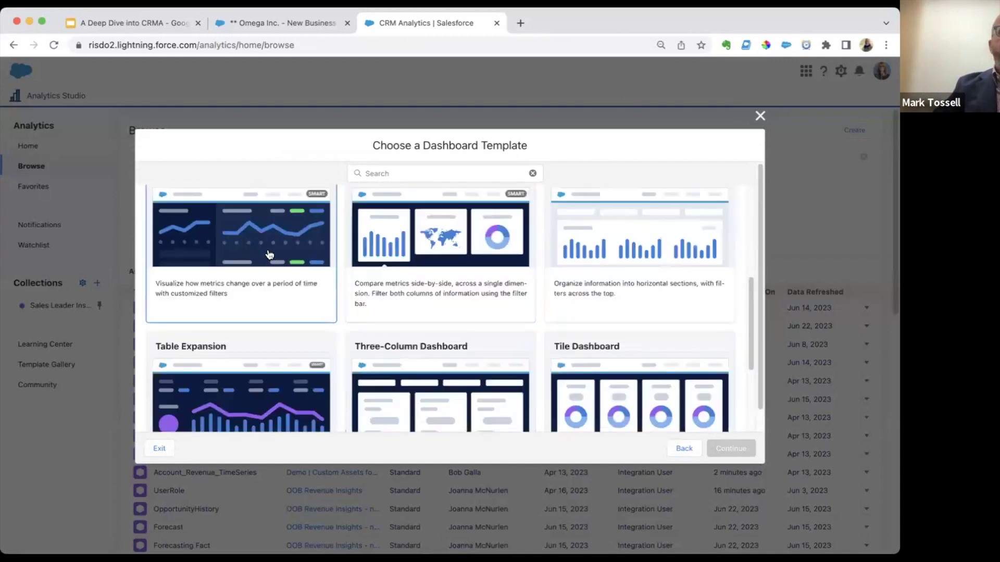
Choose the Metrics Trend template, proceed to naming the dashboard and cancel its creation
{"action": "scroll", "coordinate": [430, 314], "scroll_direction": "up", "scroll_amount": 3}
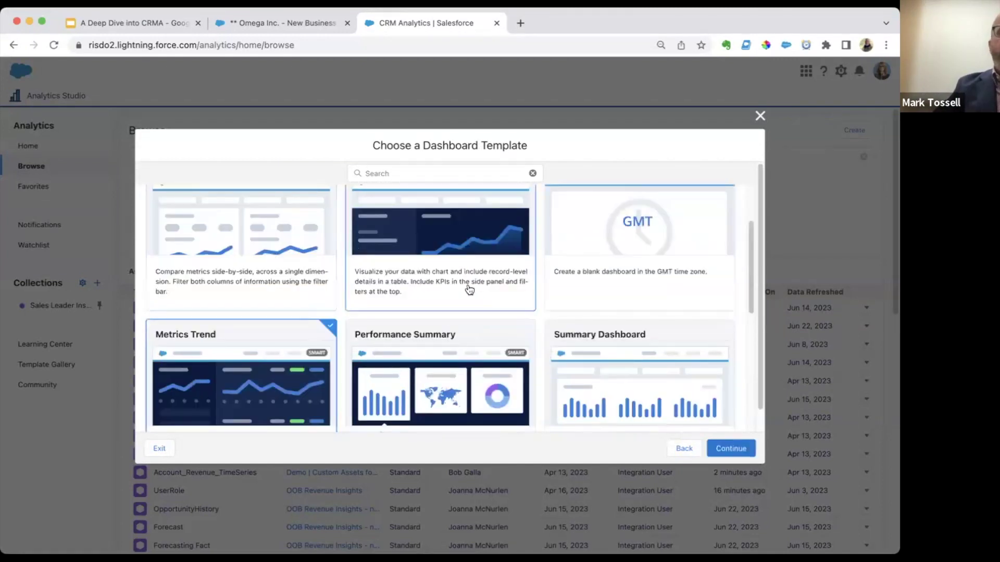
{"action": "scroll", "coordinate": [467, 294], "scroll_direction": "up", "scroll_amount": 2}
{"action": "left_click", "coordinate": [465, 300]}
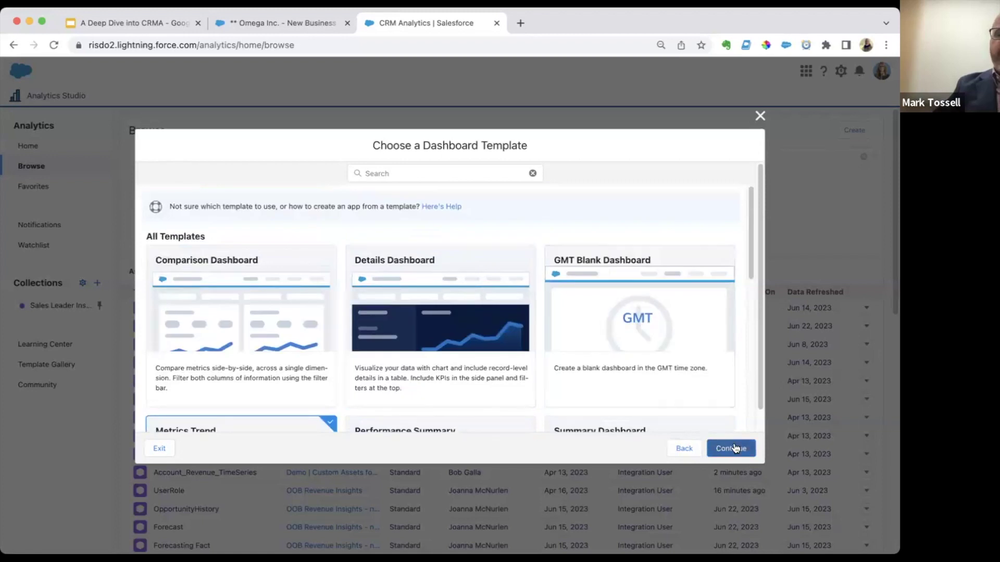
{"action": "left_click", "coordinate": [724, 447]}
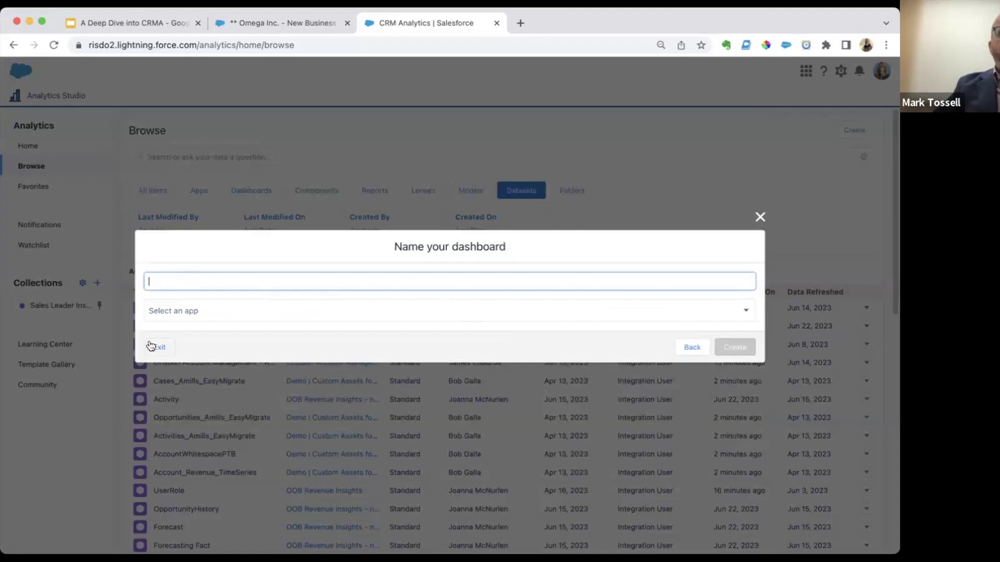
{"action": "left_click", "coordinate": [759, 215]}
Create a blank analytics dashboard
{"action": "left_click", "coordinate": [854, 129]}
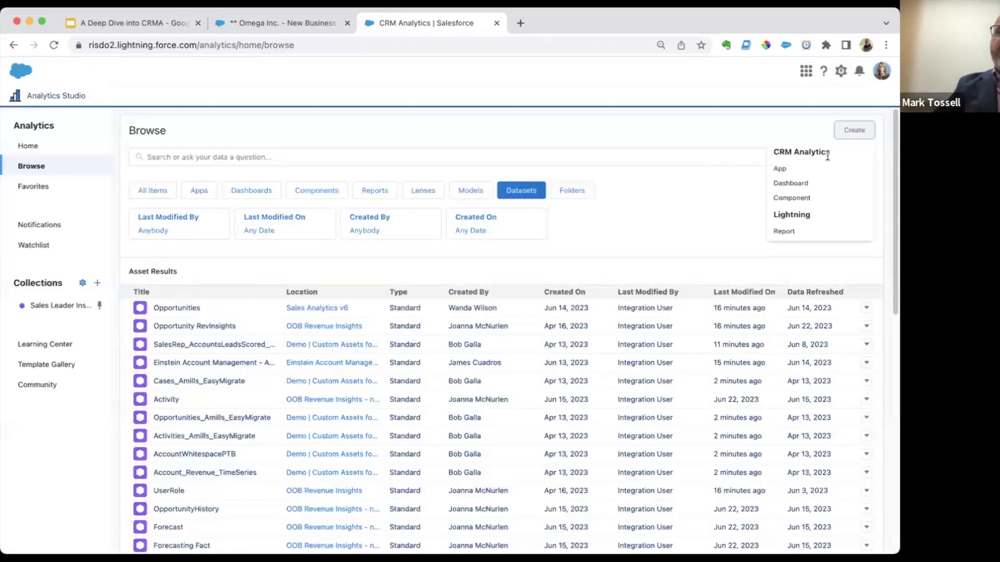
{"action": "left_click", "coordinate": [806, 182]}
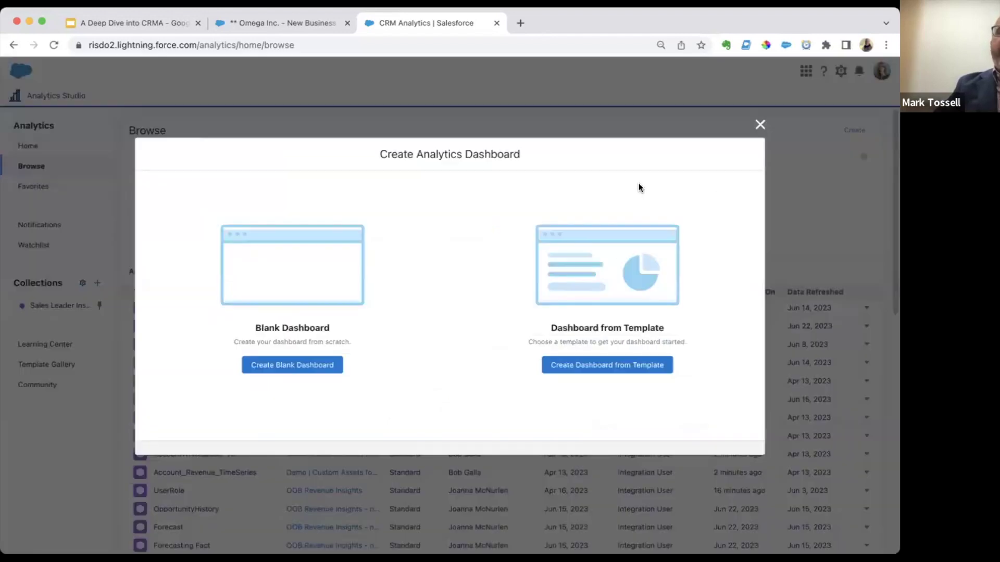
{"action": "left_click", "coordinate": [302, 365]}
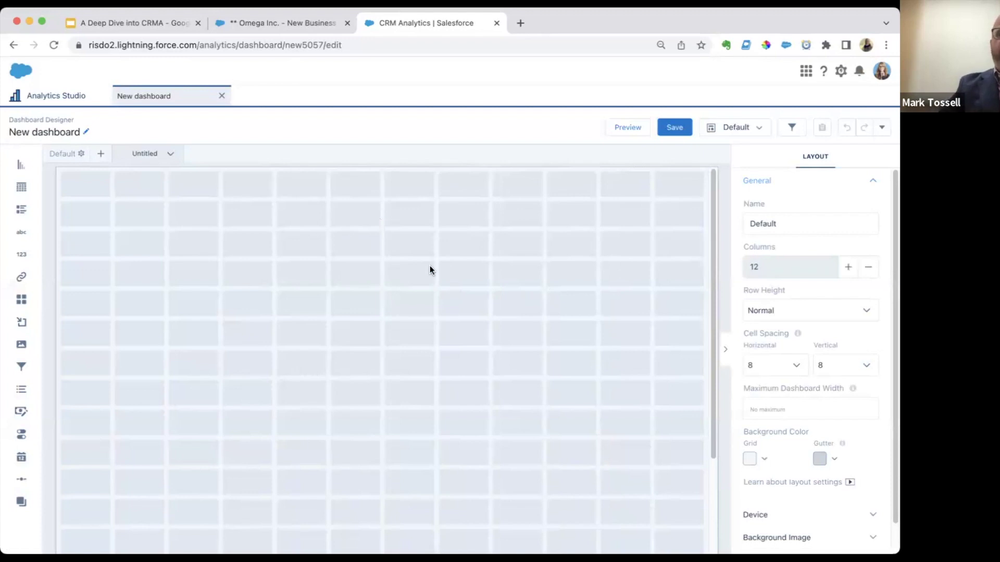
Increase the dashboard layout's number of columns to 50
{"action": "key", "text": "super+minus"}
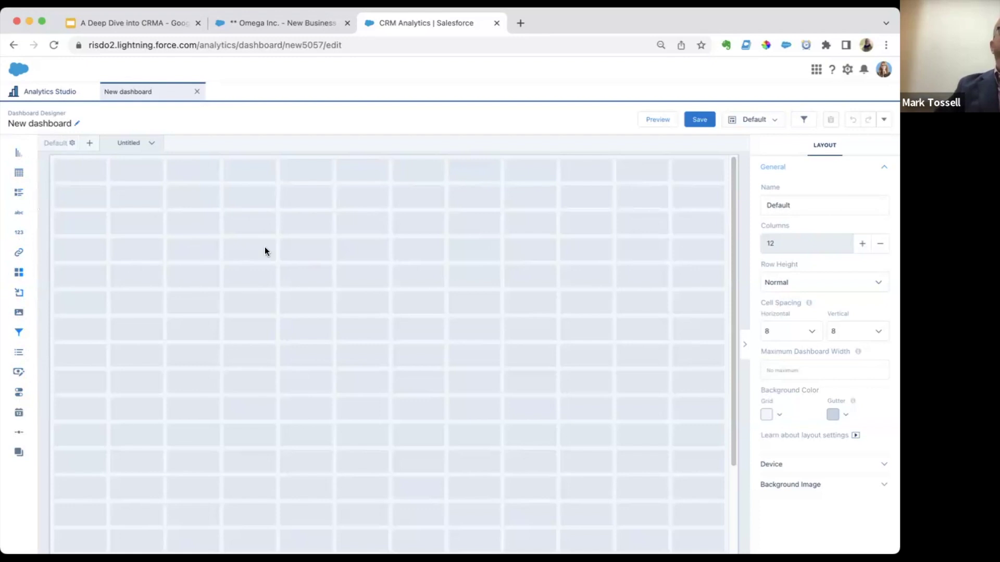
{"action": "double_click", "coordinate": [860, 245]}
{"action": "double_click", "coordinate": [860, 245]}
{"action": "double_click", "coordinate": [861, 245]}
{"action": "double_click", "coordinate": [860, 246]}
{"action": "double_click", "coordinate": [860, 245]}
{"action": "double_click", "coordinate": [860, 245]}
{"action": "left_click", "coordinate": [860, 245]}
{"action": "double_click", "coordinate": [860, 246]}
{"action": "left_click", "coordinate": [860, 245]}
{"action": "double_click", "coordinate": [860, 245]}
{"action": "left_click", "coordinate": [860, 245]}
{"action": "double_click", "coordinate": [860, 246]}
{"action": "double_click", "coordinate": [860, 245]}
{"action": "left_click", "coordinate": [860, 245]}
{"action": "double_click", "coordinate": [860, 245]}
{"action": "left_click", "coordinate": [860, 245]}
{"action": "double_click", "coordinate": [860, 245]}
{"action": "left_click", "coordinate": [861, 245]}
{"action": "double_click", "coordinate": [860, 245]}
{"action": "double_click", "coordinate": [860, 245]}
{"action": "left_click", "coordinate": [860, 245]}
{"action": "double_click", "coordinate": [860, 245]}
{"action": "left_click", "coordinate": [860, 245]}
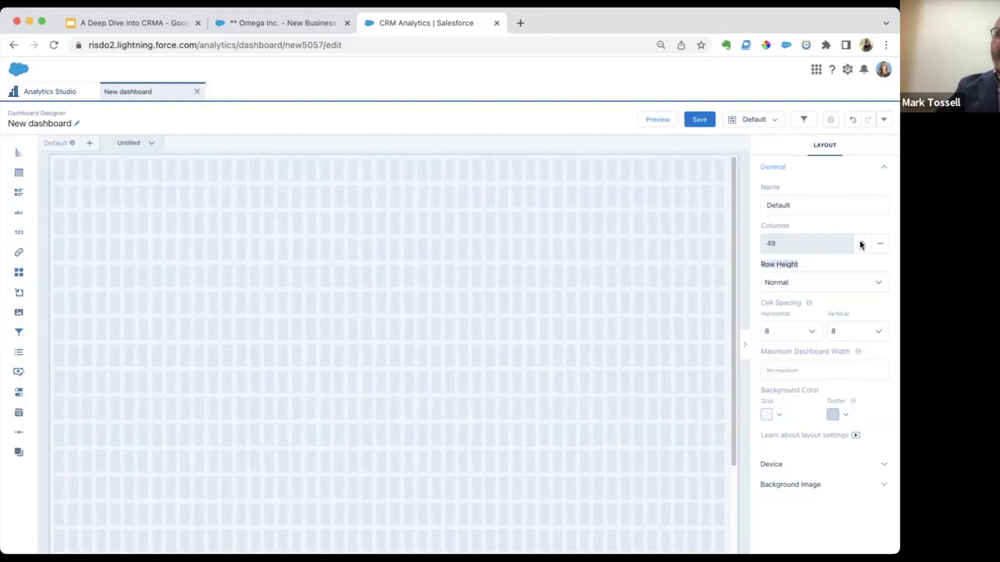
Set the layout's row height to Fine and its horizontal and vertical cell spacing to 0
{"action": "left_click", "coordinate": [823, 282]}
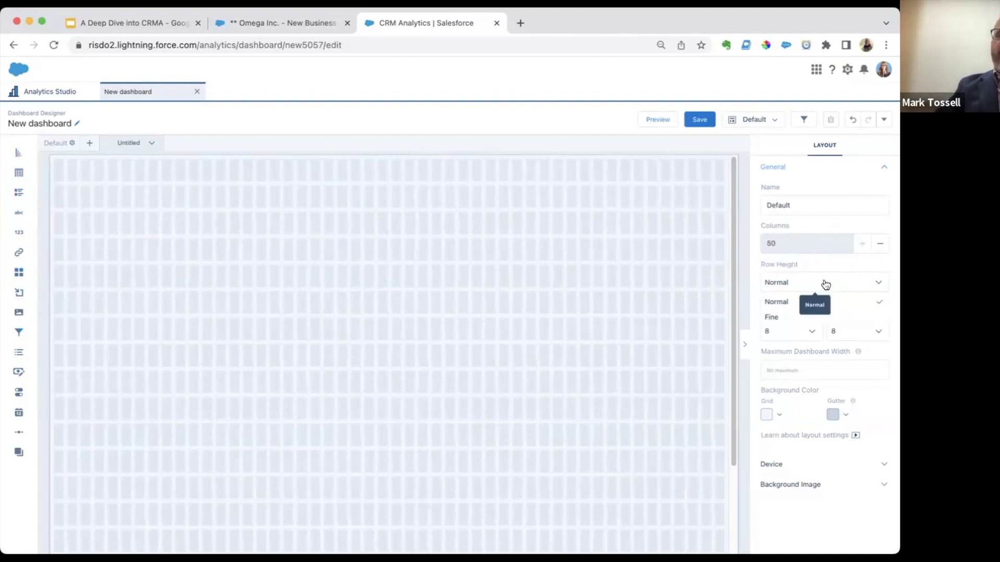
{"action": "left_click", "coordinate": [801, 318]}
{"action": "left_click", "coordinate": [803, 333]}
{"action": "left_click", "coordinate": [791, 352]}
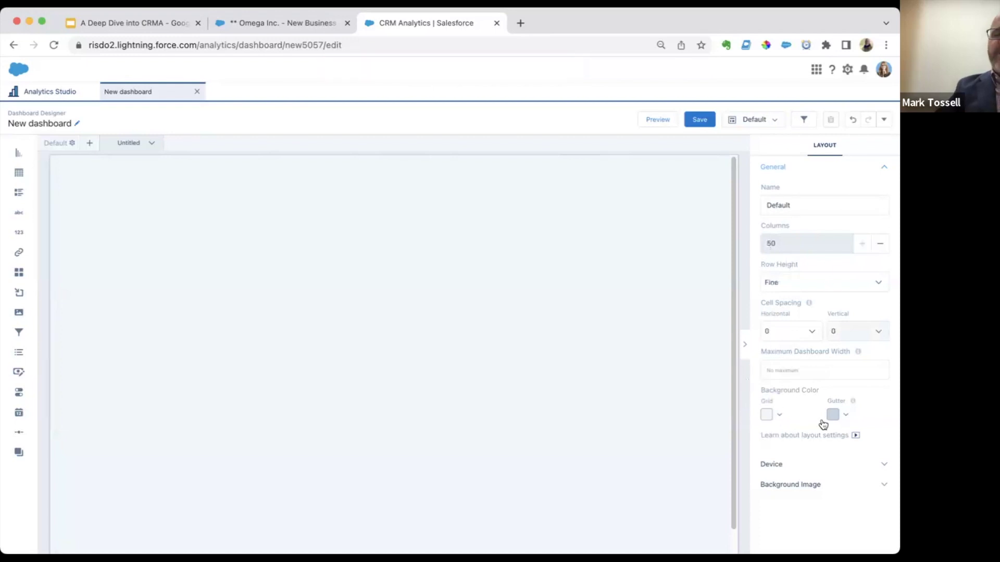
Try a dark navy background color for the dashboard grid and settle on white
{"action": "left_click", "coordinate": [770, 416]}
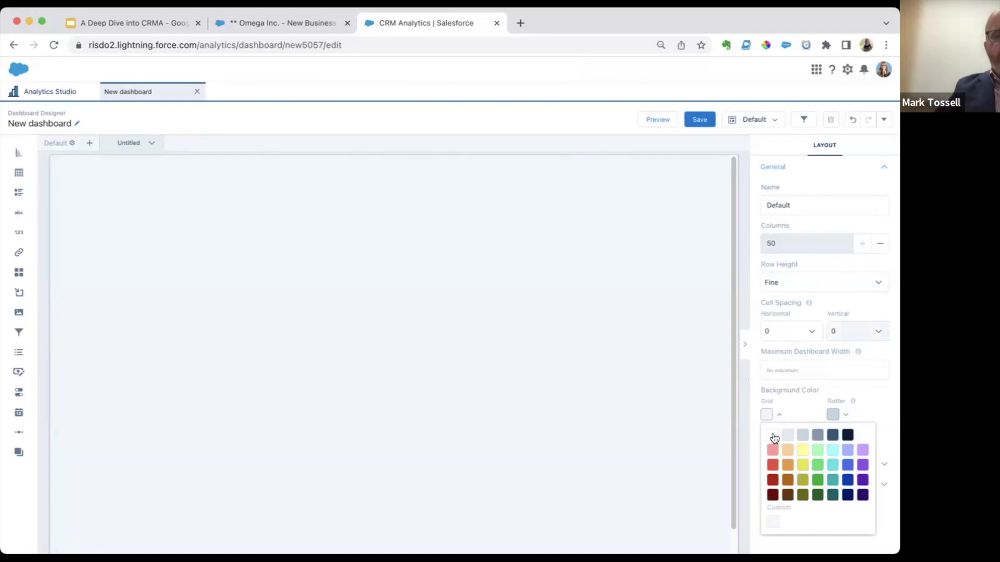
{"action": "left_click", "coordinate": [848, 435]}
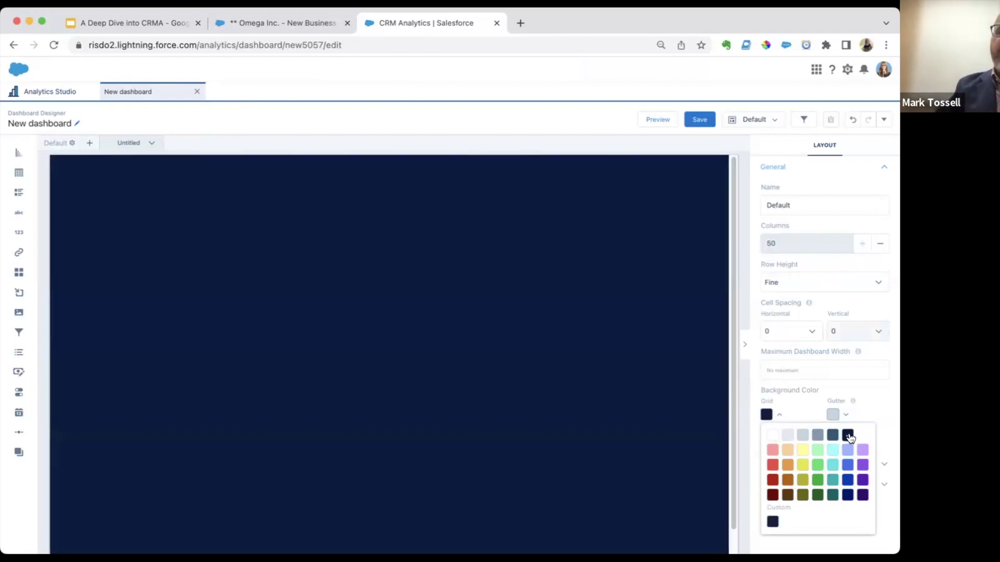
{"action": "left_click", "coordinate": [773, 435]}
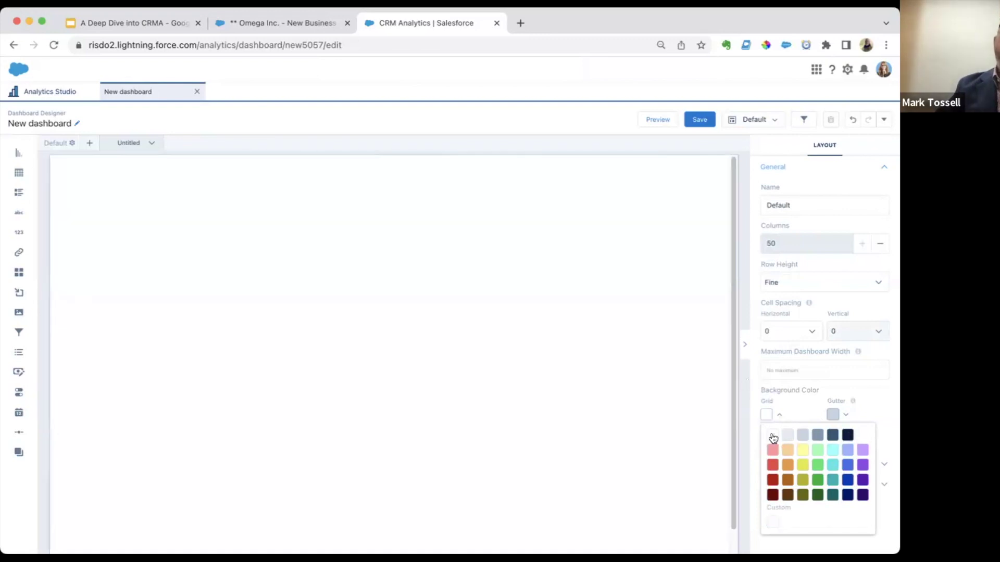
{"action": "left_click", "coordinate": [617, 353]}
Set the layout's maximum dashboard width to 1500
{"action": "left_click", "coordinate": [64, 143]}
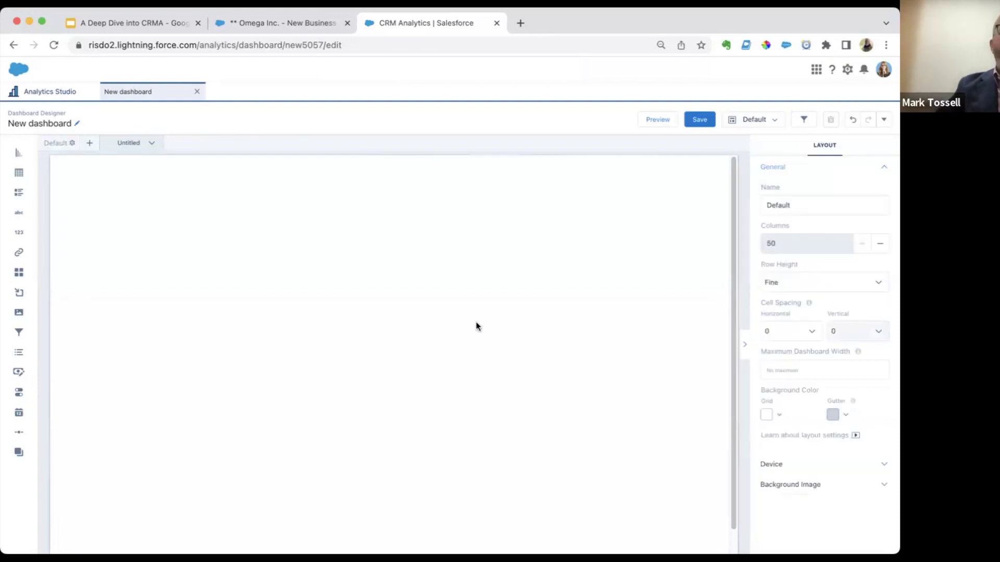
{"action": "left_click", "coordinate": [814, 367]}
{"action": "type", "text": "1500"}
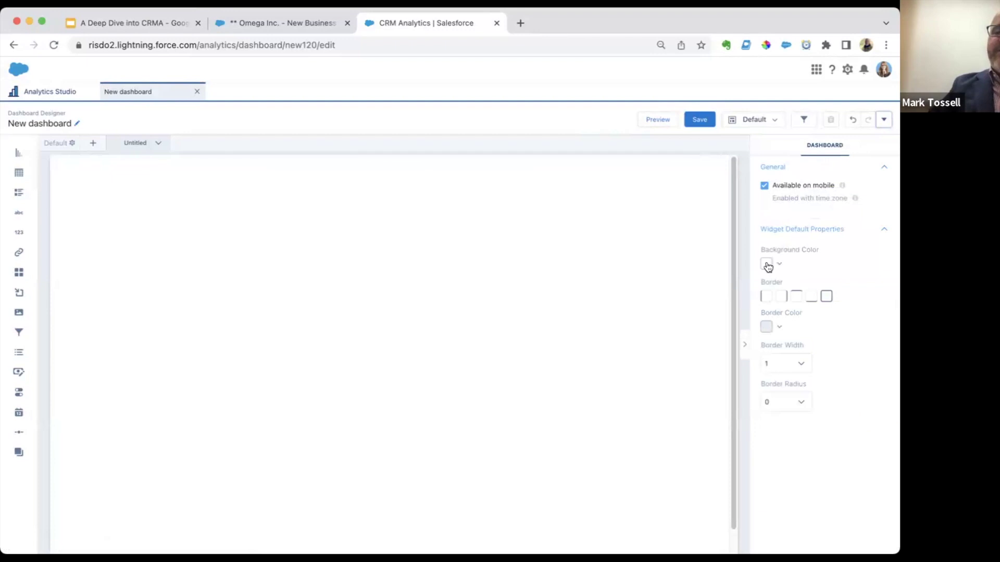
Set the dashboard's default widget background to a fully transparent custom color
{"action": "left_click", "coordinate": [767, 264]}
{"action": "left_click", "coordinate": [776, 370]}
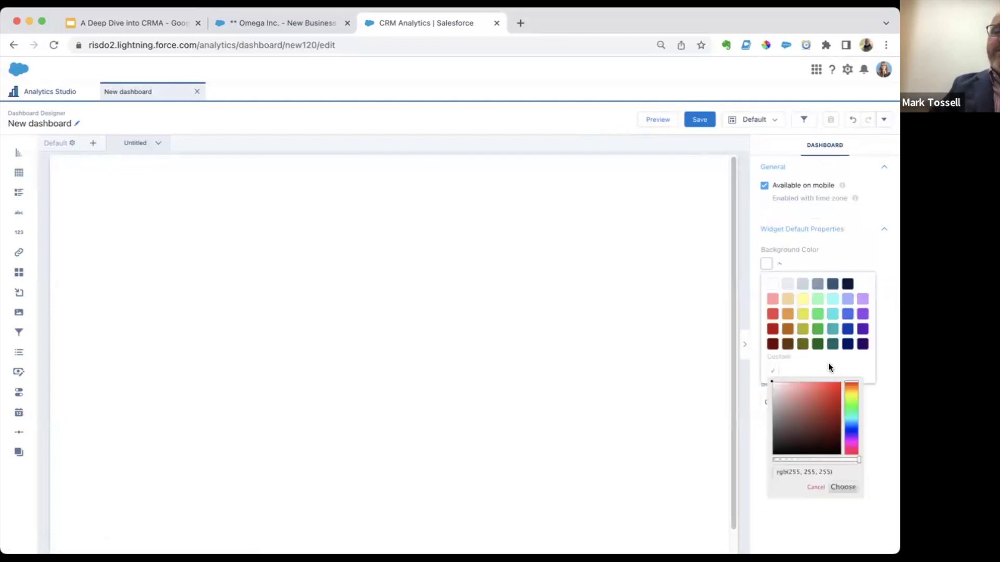
{"action": "left_click", "coordinate": [842, 487]}
{"action": "left_click", "coordinate": [887, 264]}
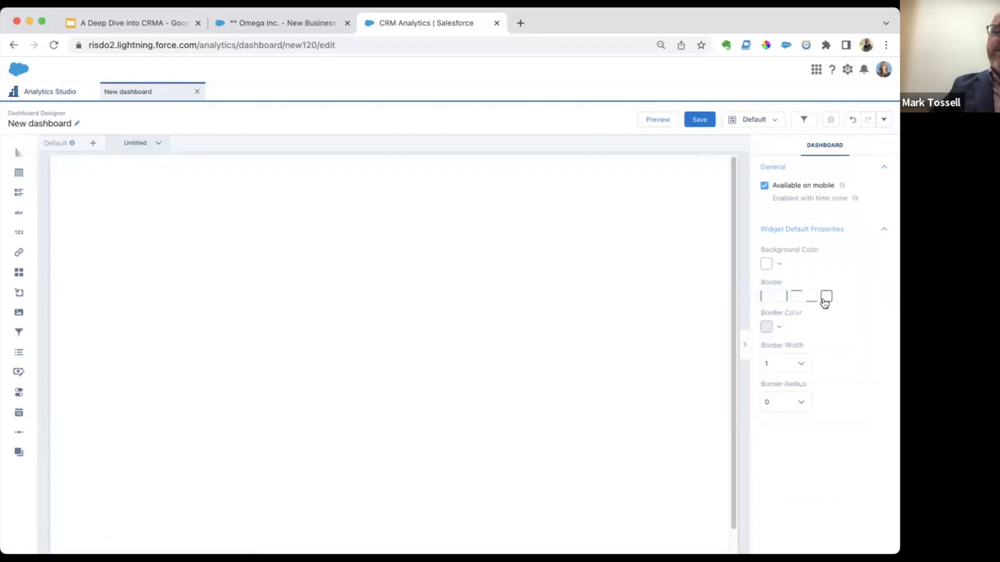
Turn on the default widget border on all sides and make its color a fully transparent custom color
{"action": "left_click", "coordinate": [773, 325]}
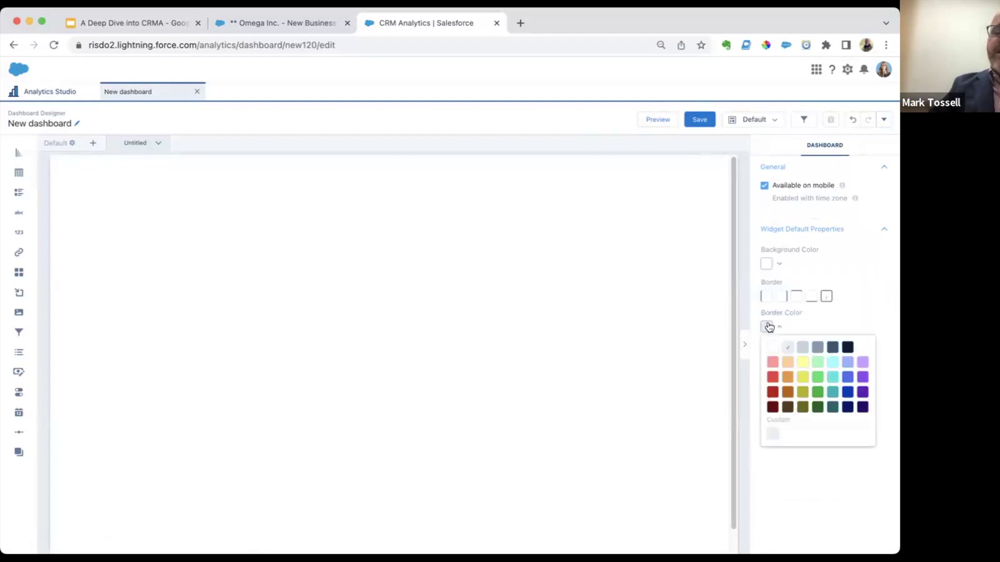
{"action": "left_click", "coordinate": [771, 435]}
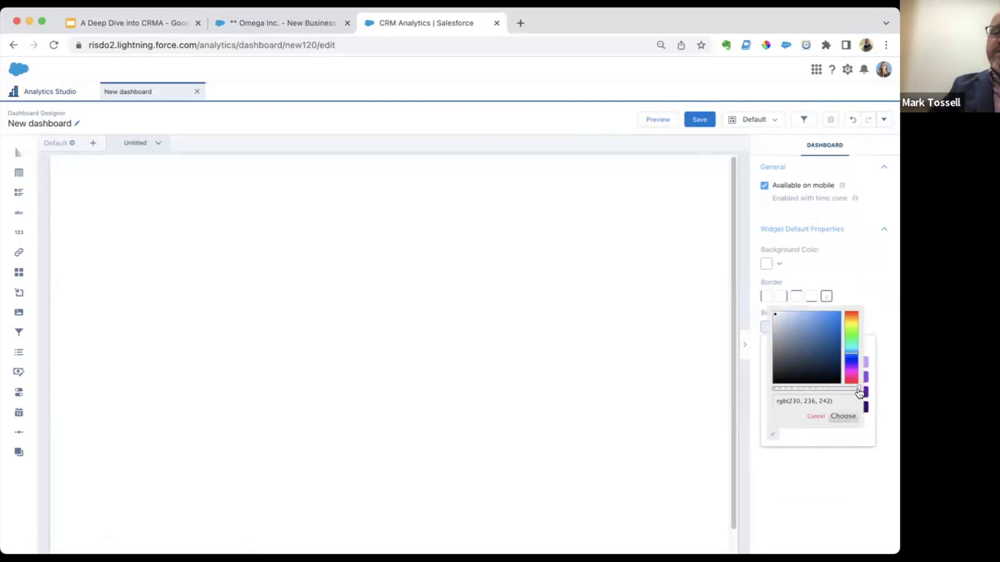
{"action": "left_click", "coordinate": [843, 416]}
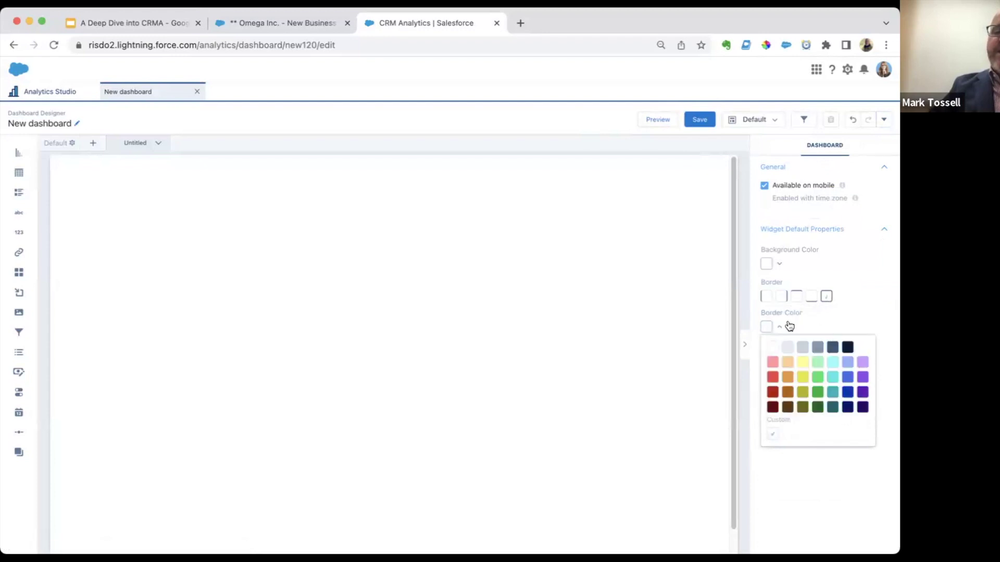
{"action": "left_click", "coordinate": [781, 328]}
Set the default widget border width to 8 and the border radius to 8
{"action": "left_click", "coordinate": [797, 364]}
{"action": "left_click", "coordinate": [770, 428]}
{"action": "left_click", "coordinate": [779, 405]}
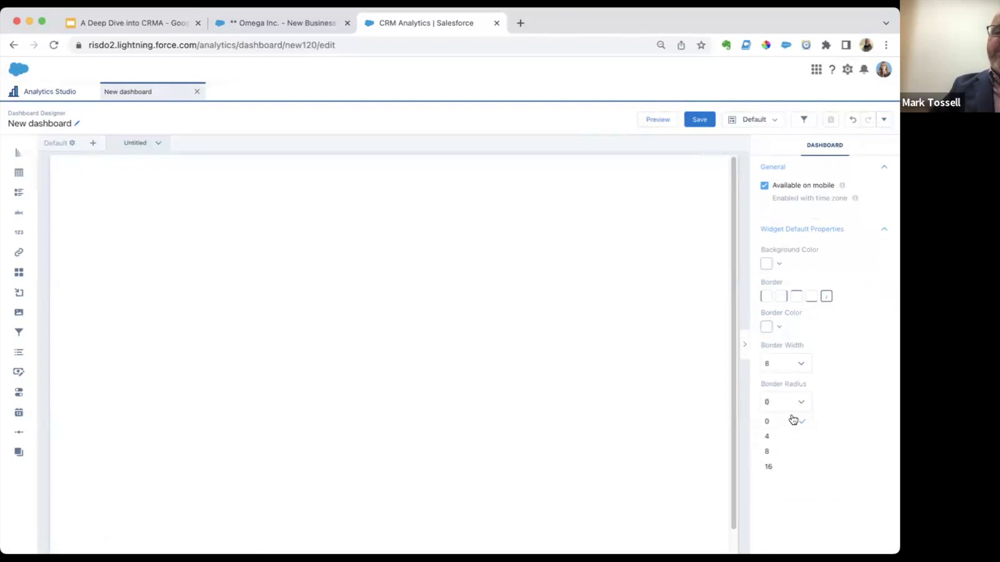
{"action": "left_click", "coordinate": [785, 452]}
{"action": "left_click", "coordinate": [479, 247]}
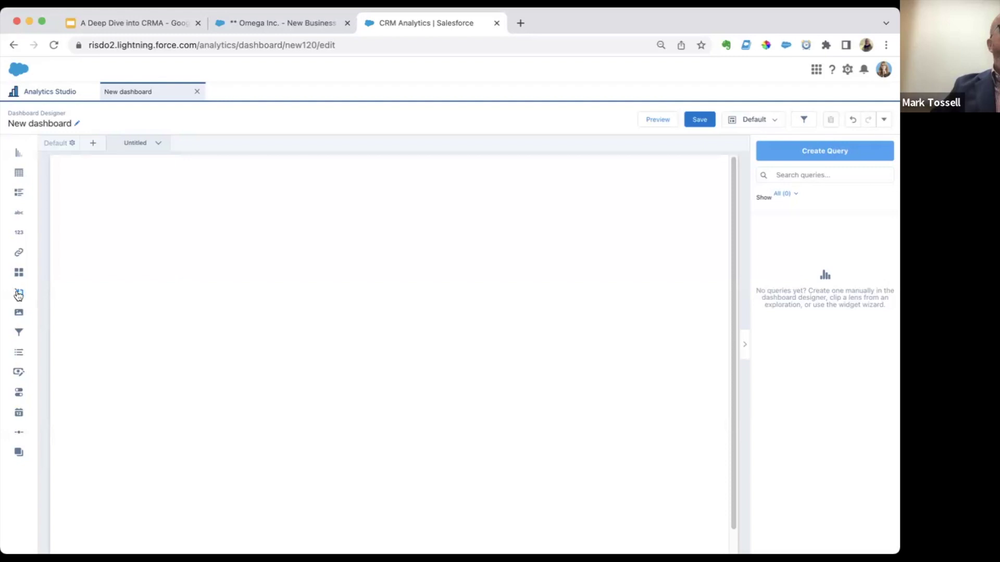
Add a container widget in the upper-left corner of the dashboard grid and stretch it across the full width
{"action": "left_click_drag", "start_coordinate": [19, 292], "coordinate": [55, 173]}
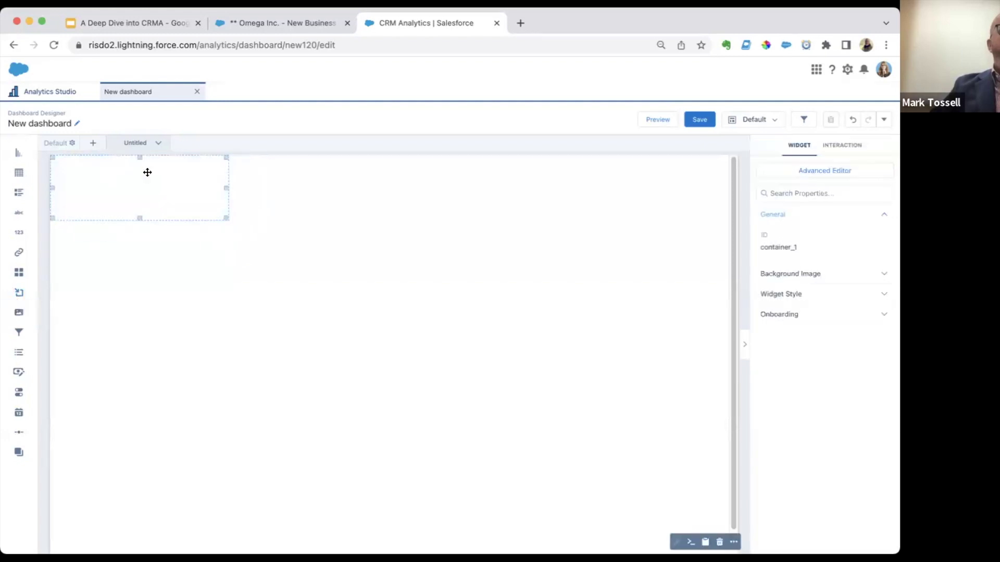
{"action": "left_click_drag", "start_coordinate": [228, 187], "coordinate": [719, 190]}
{"action": "left_click", "coordinate": [661, 179]}
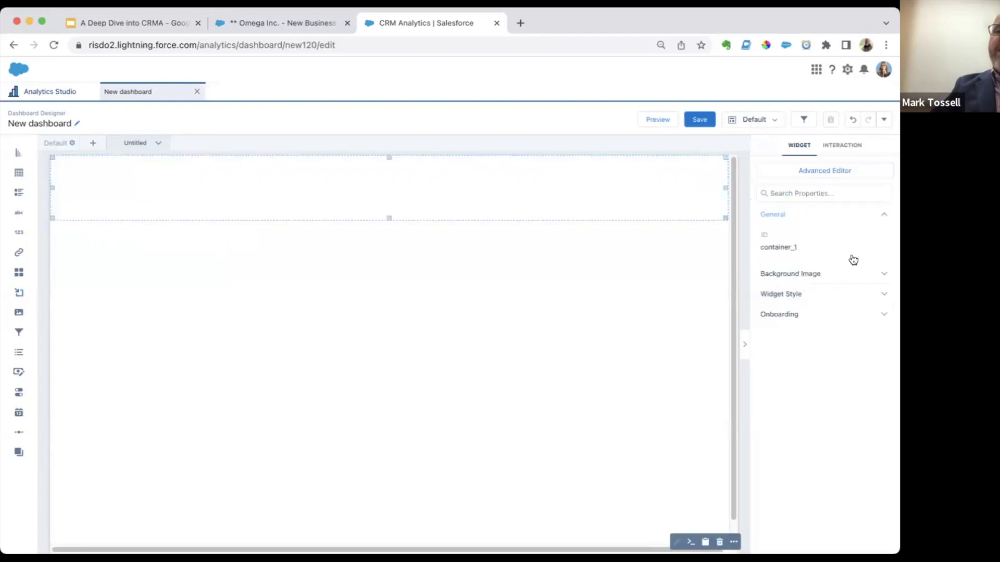
Override the header container's default style by removing its border and setting the border radius to 0
{"action": "left_click", "coordinate": [831, 295]}
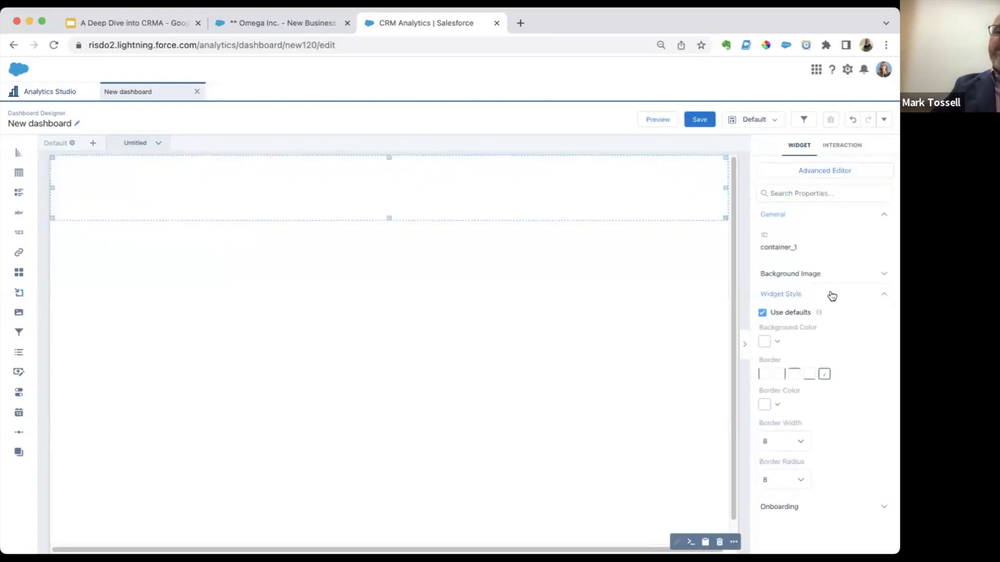
{"action": "left_click", "coordinate": [829, 377]}
{"action": "left_click", "coordinate": [795, 478]}
{"action": "left_click", "coordinate": [782, 490]}
{"action": "left_click", "coordinate": [589, 274]}
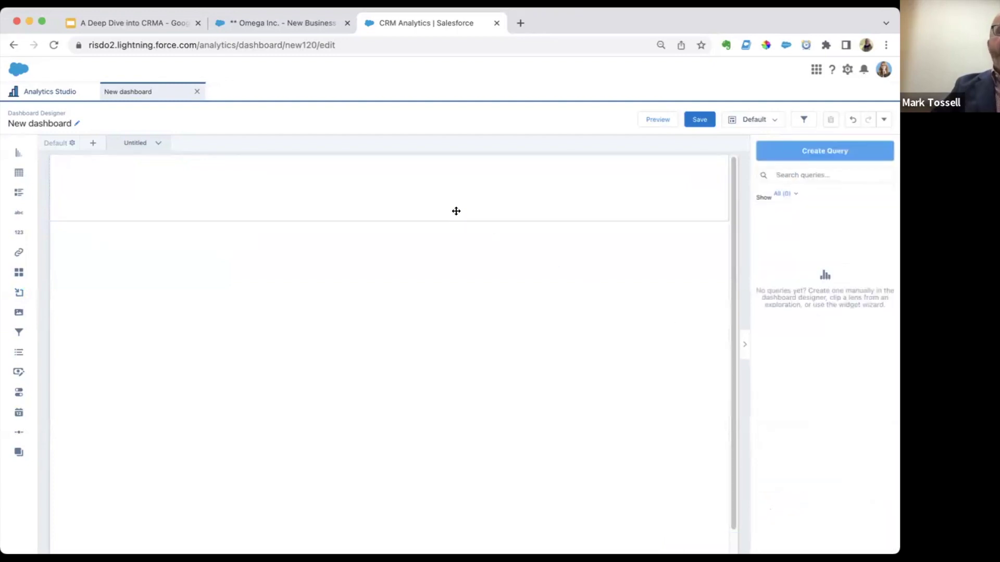
Fill the header container with the dark navy background color
{"action": "left_click", "coordinate": [455, 210]}
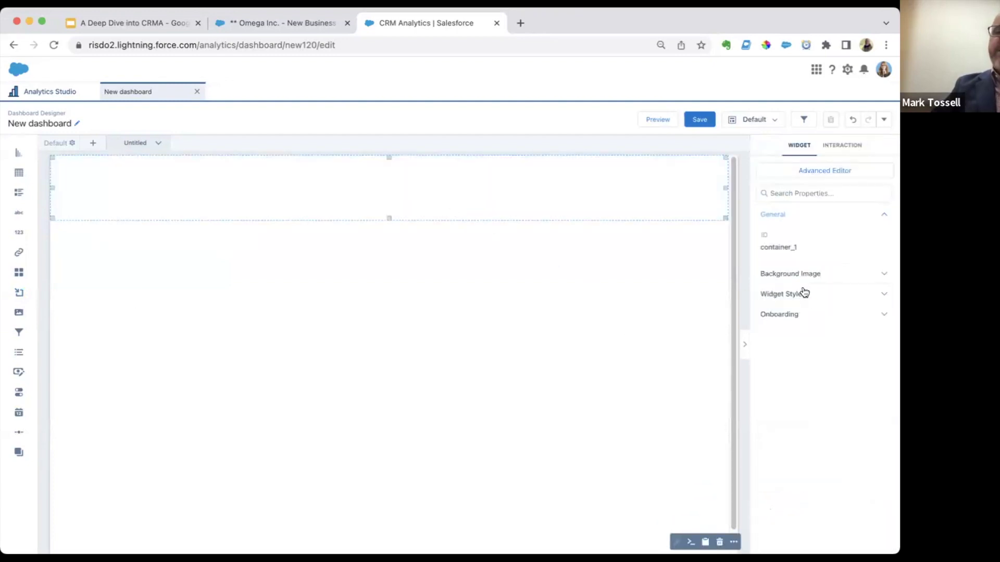
{"action": "left_click", "coordinate": [812, 298]}
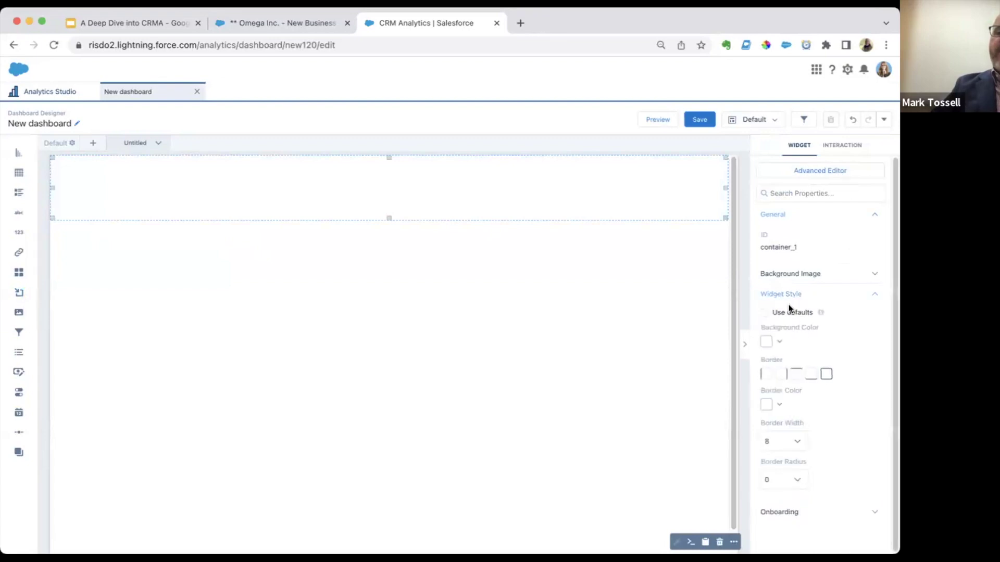
{"action": "left_click", "coordinate": [771, 345]}
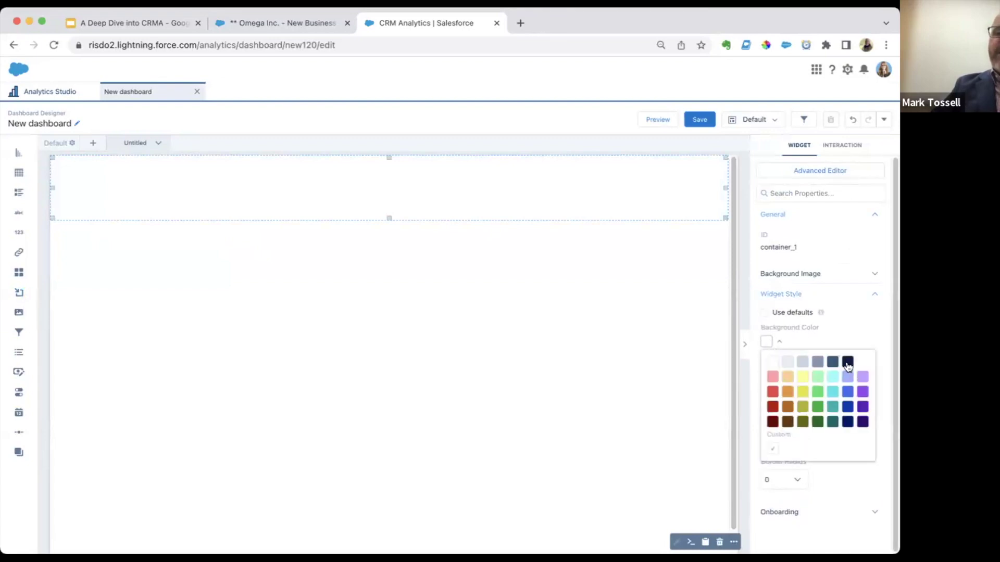
{"action": "left_click", "coordinate": [848, 362]}
{"action": "left_click", "coordinate": [636, 319]}
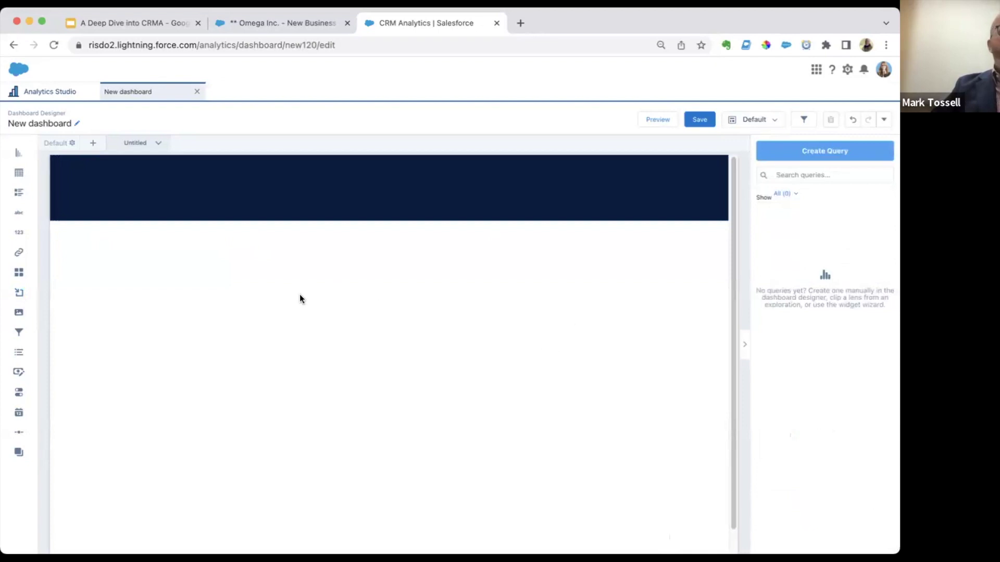
Place a text widget inside the navy header and enter the text "Sales Analytics"
{"action": "left_click_drag", "start_coordinate": [19, 212], "coordinate": [85, 189]}
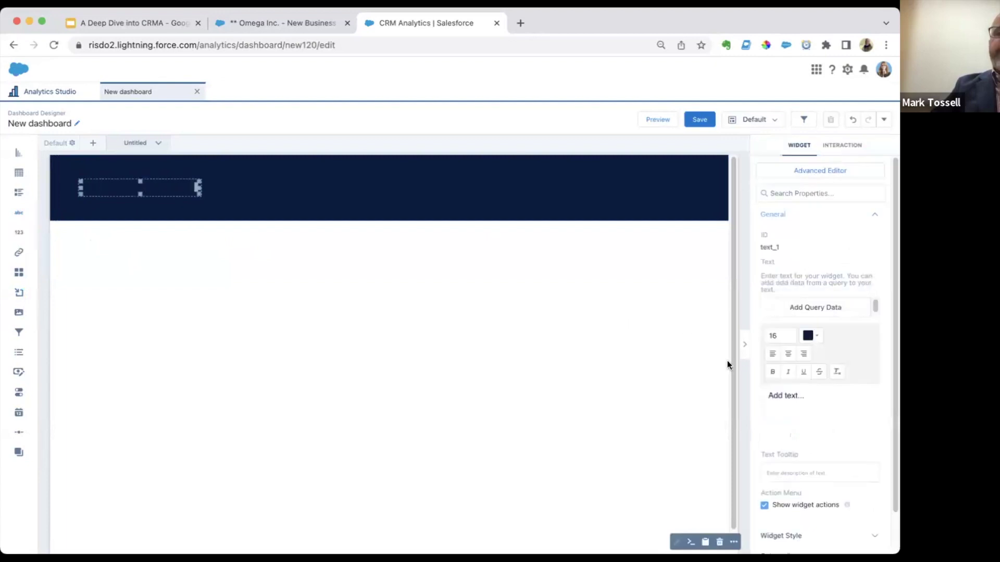
{"action": "left_click", "coordinate": [790, 396]}
{"action": "type", "text": "Sale"}
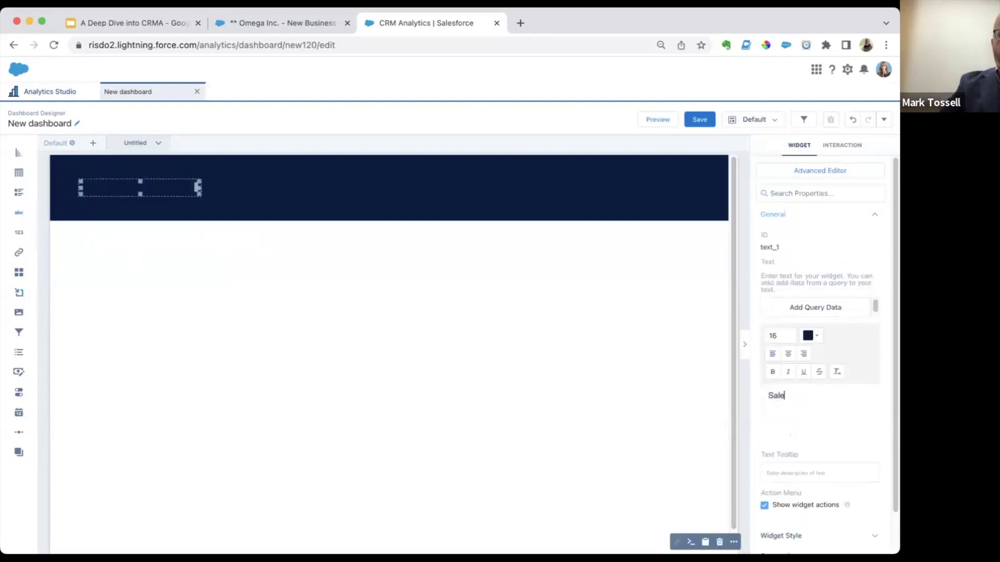
{"action": "type", "text": "s Analytics"}
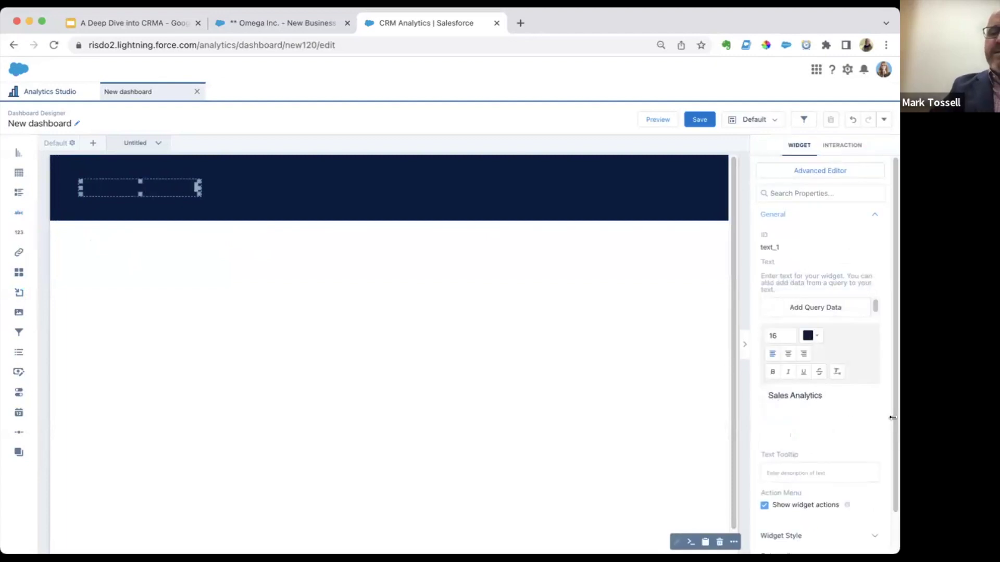
Change the color of the "Sales Analytics" text to white
{"action": "triple_click", "coordinate": [791, 397]}
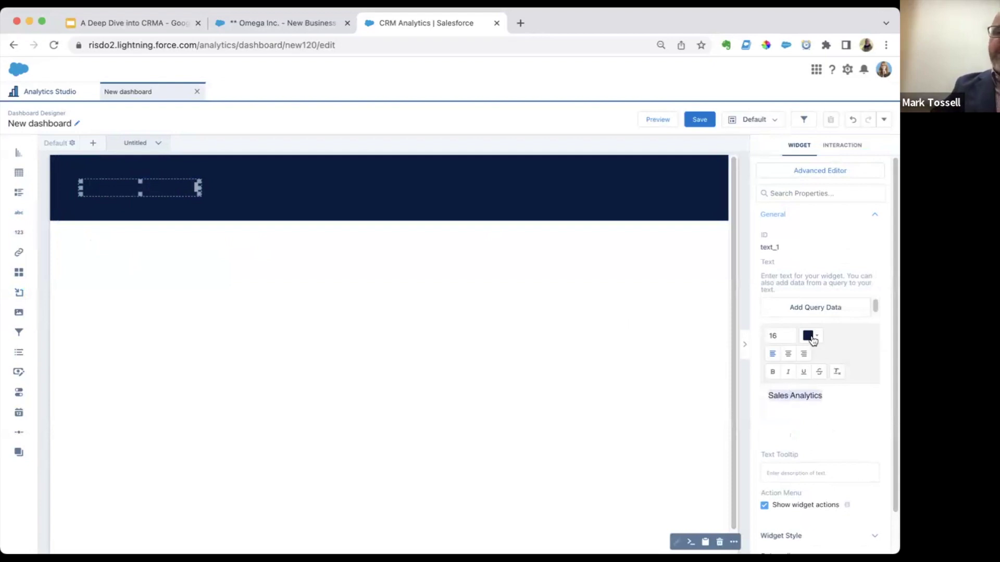
{"action": "left_click", "coordinate": [809, 337]}
{"action": "left_click", "coordinate": [800, 382]}
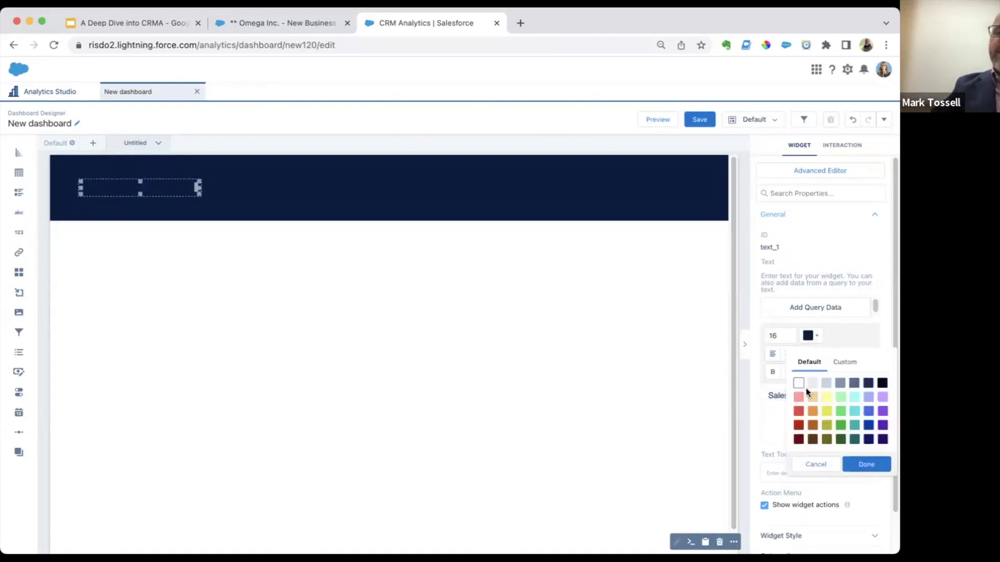
{"action": "left_click", "coordinate": [865, 464]}
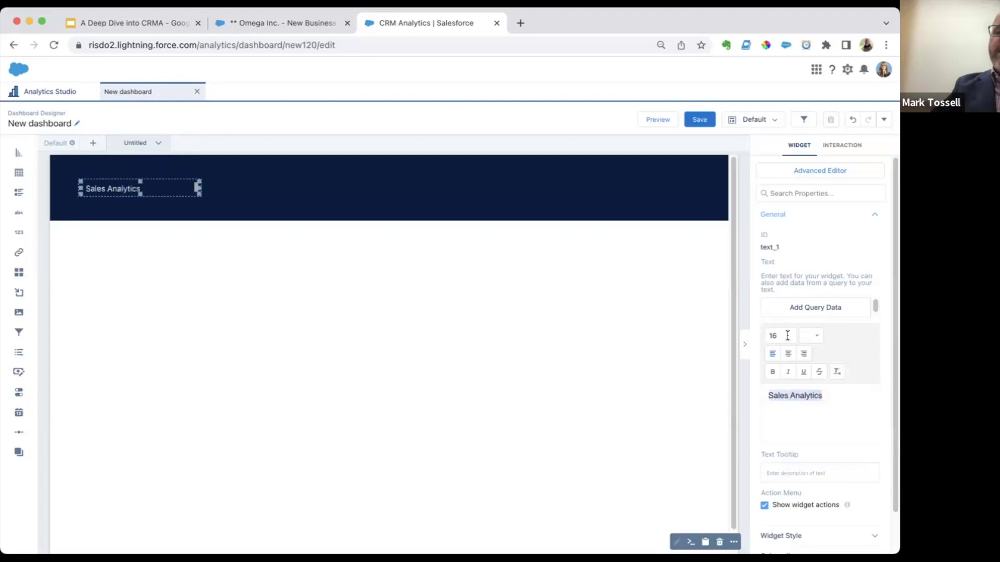
Set the "Sales Analytics" text to font size 24 and make it bold
{"action": "left_click", "coordinate": [787, 336]}
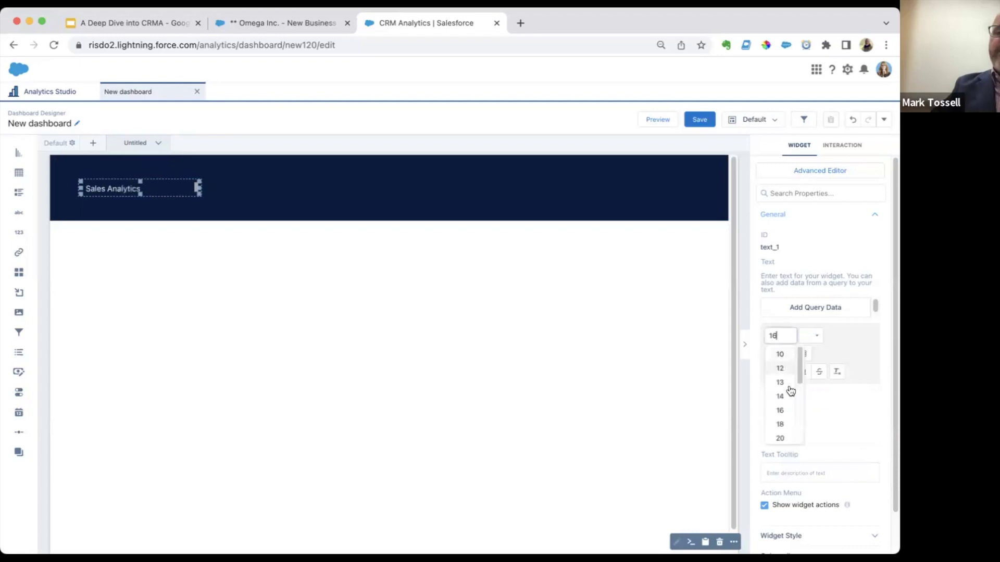
{"action": "left_click", "coordinate": [785, 423]}
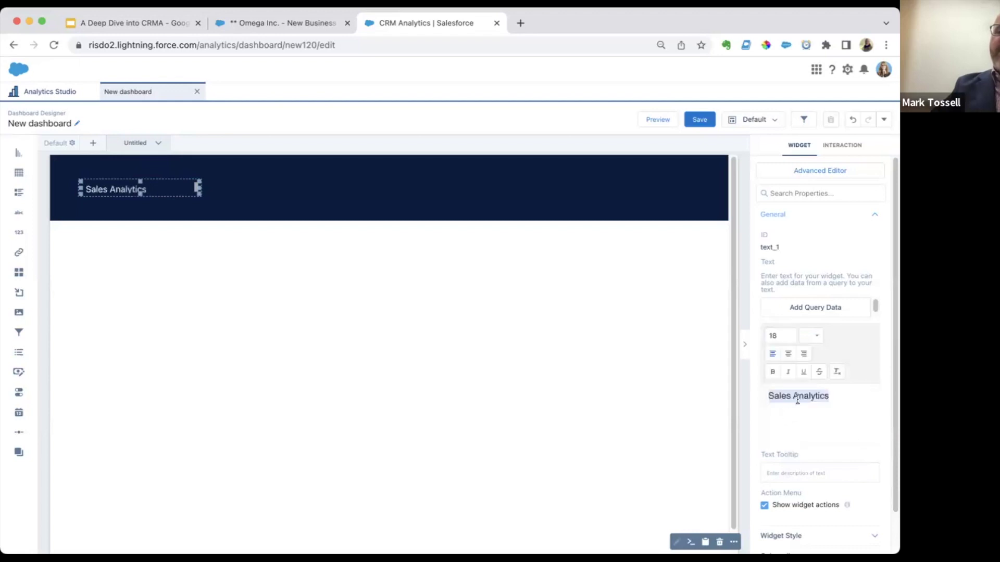
{"action": "left_click", "coordinate": [783, 336]}
{"action": "scroll", "coordinate": [783, 419], "scroll_direction": "down", "scroll_amount": 2}
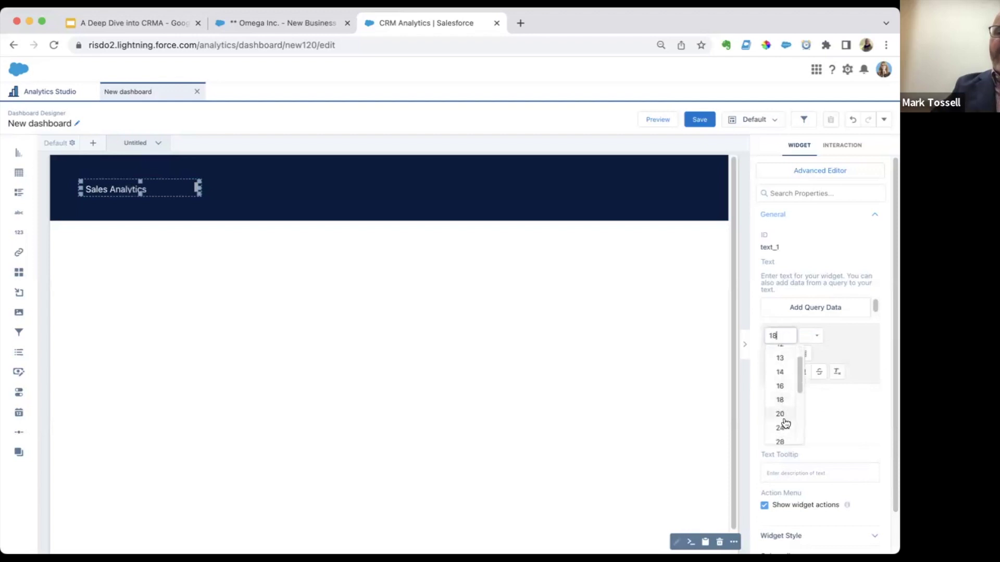
{"action": "left_click", "coordinate": [779, 424]}
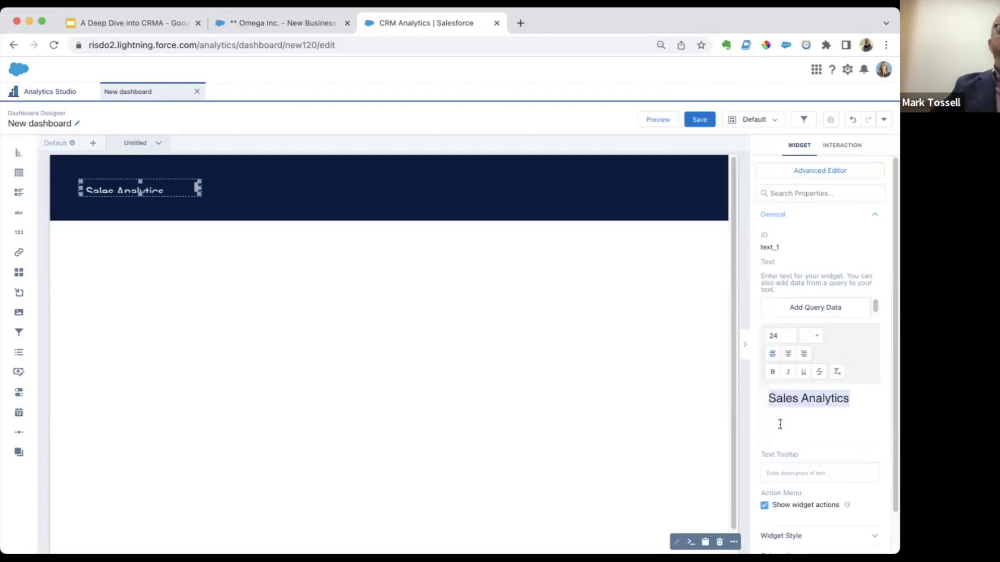
{"action": "left_click", "coordinate": [772, 372]}
{"action": "left_click", "coordinate": [494, 292]}
Remove the border from the "Sales Analytics" text widget and enlarge its box to fit the title in the header
{"action": "left_click", "coordinate": [157, 184]}
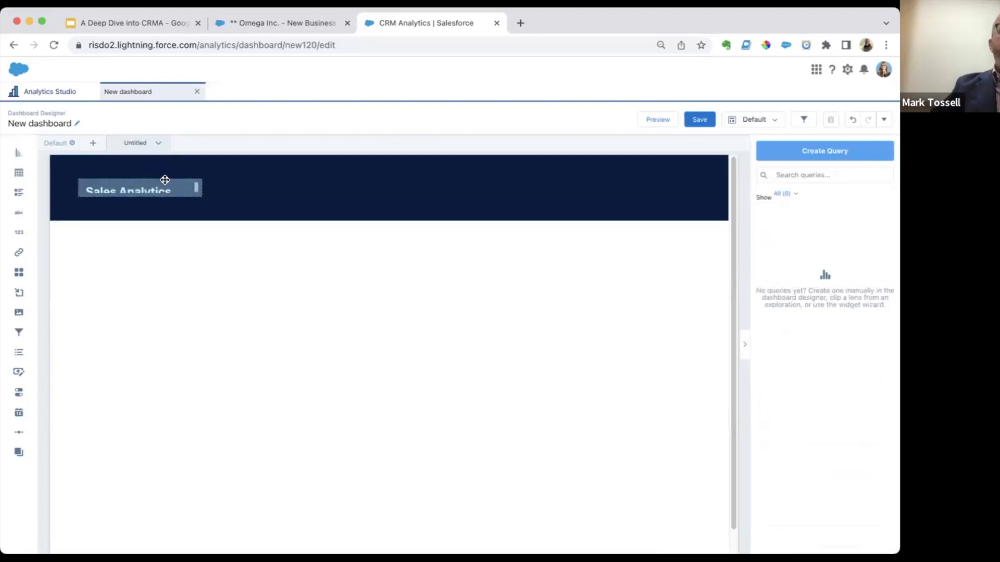
{"action": "left_click", "coordinate": [817, 486]}
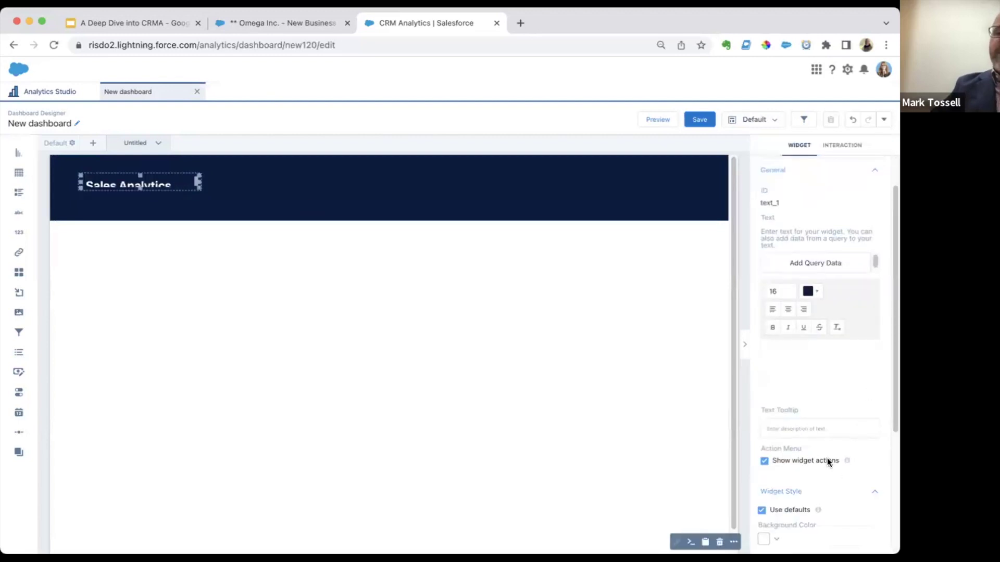
{"action": "scroll", "coordinate": [833, 417], "scroll_direction": "down", "scroll_amount": 4}
{"action": "left_click", "coordinate": [827, 375]}
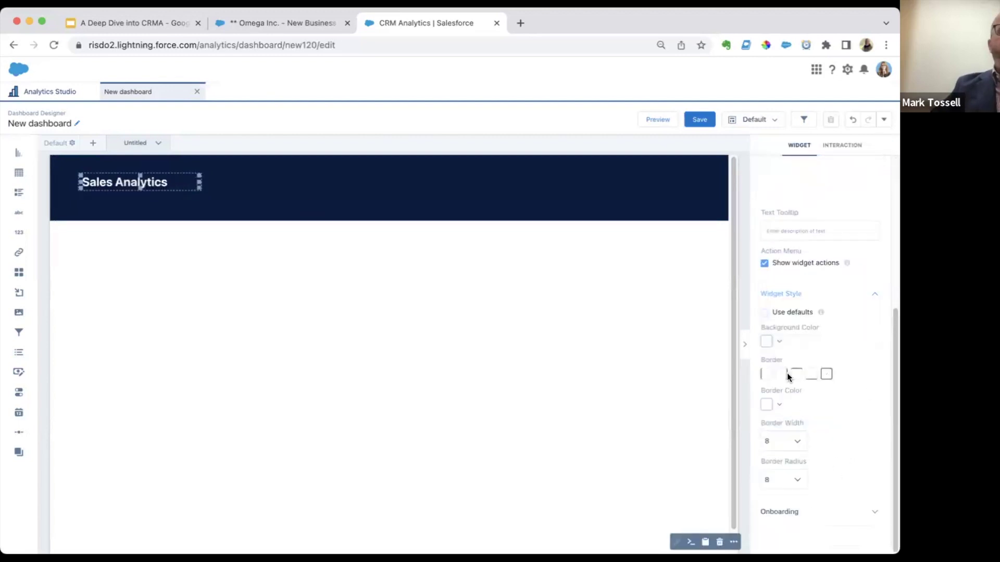
{"action": "left_click_drag", "start_coordinate": [199, 190], "coordinate": [238, 198]}
{"action": "left_click", "coordinate": [358, 300]}
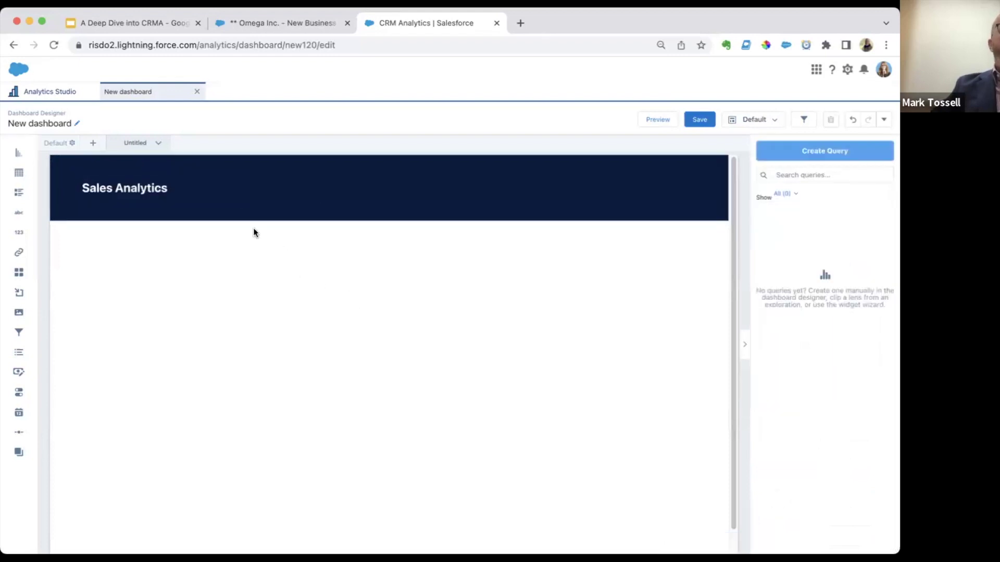
{"action": "left_click", "coordinate": [219, 193]}
{"action": "left_click", "coordinate": [327, 305]}
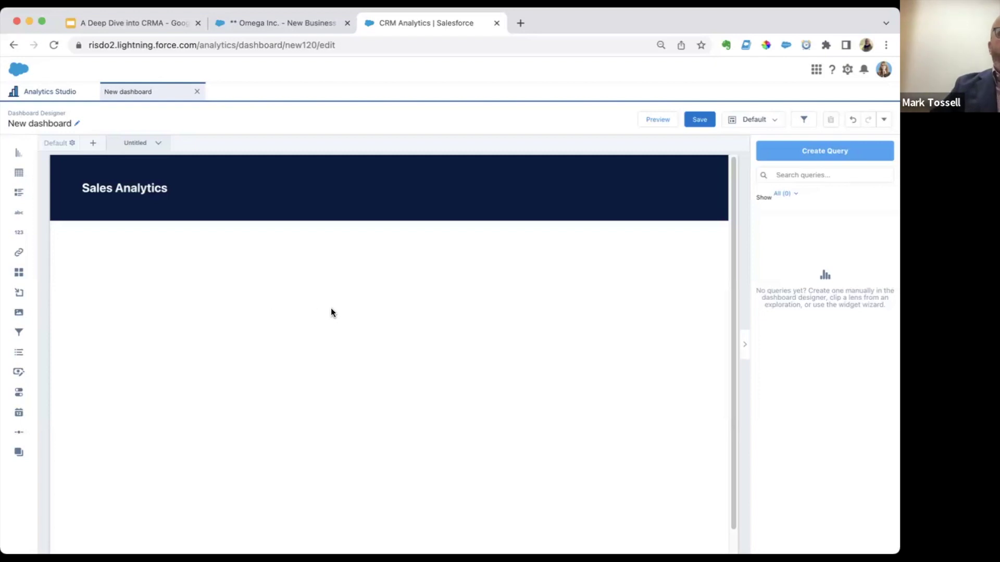
{"action": "scroll", "coordinate": [335, 312], "scroll_direction": "down", "scroll_amount": 1}
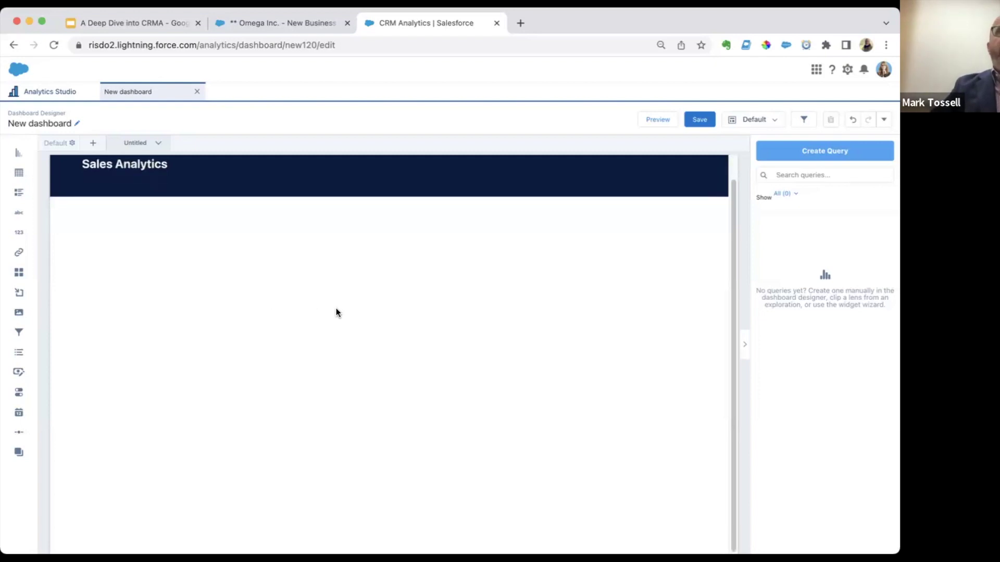
{"action": "scroll", "coordinate": [332, 318], "scroll_direction": "up", "scroll_amount": 1}
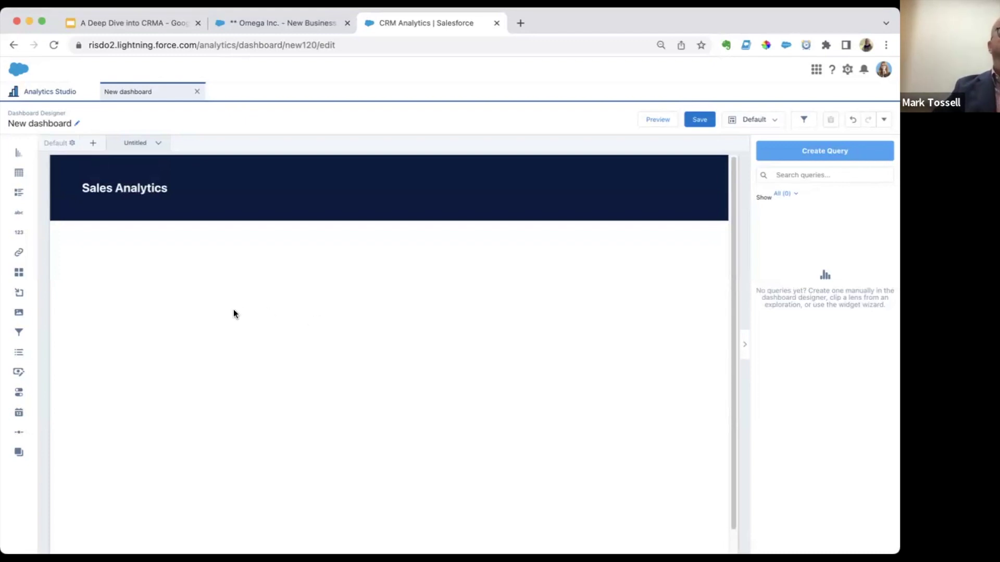
Create a query on the Opportunities dataset from Sales Analytics v6, with Sum of Amount placed ahead of Count of Rows as measures
{"action": "left_click", "coordinate": [808, 149]}
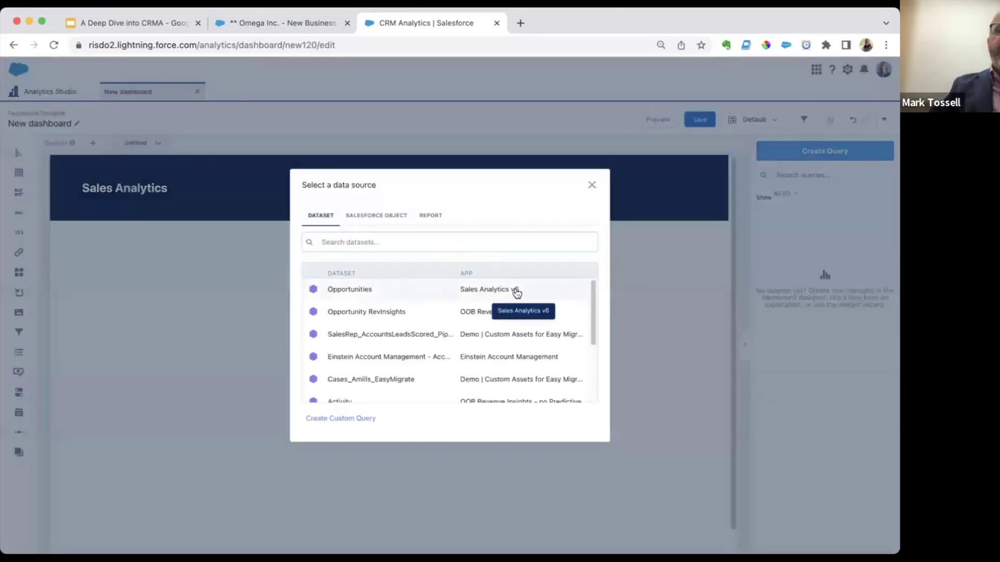
{"action": "left_click", "coordinate": [501, 290]}
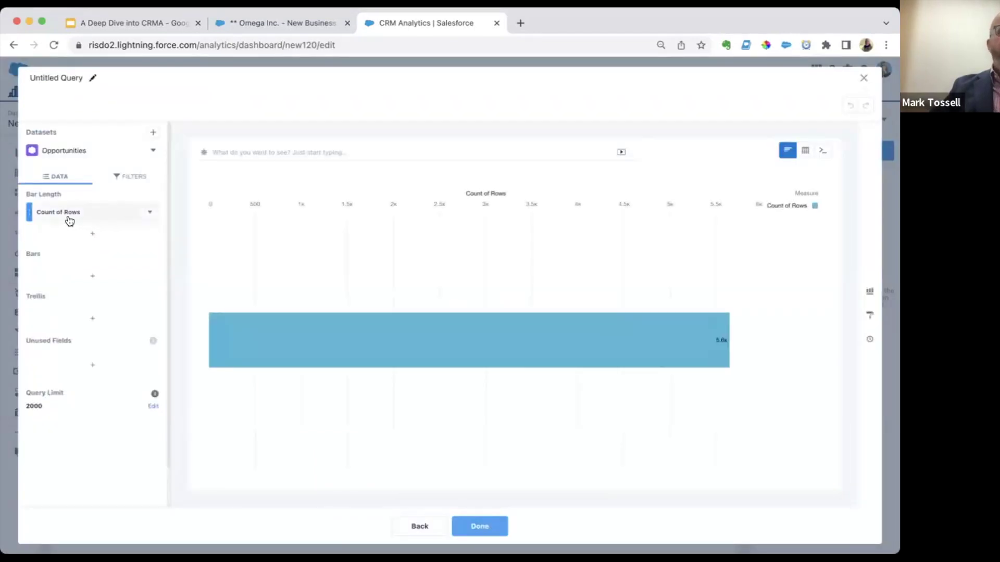
{"action": "left_click", "coordinate": [91, 233]}
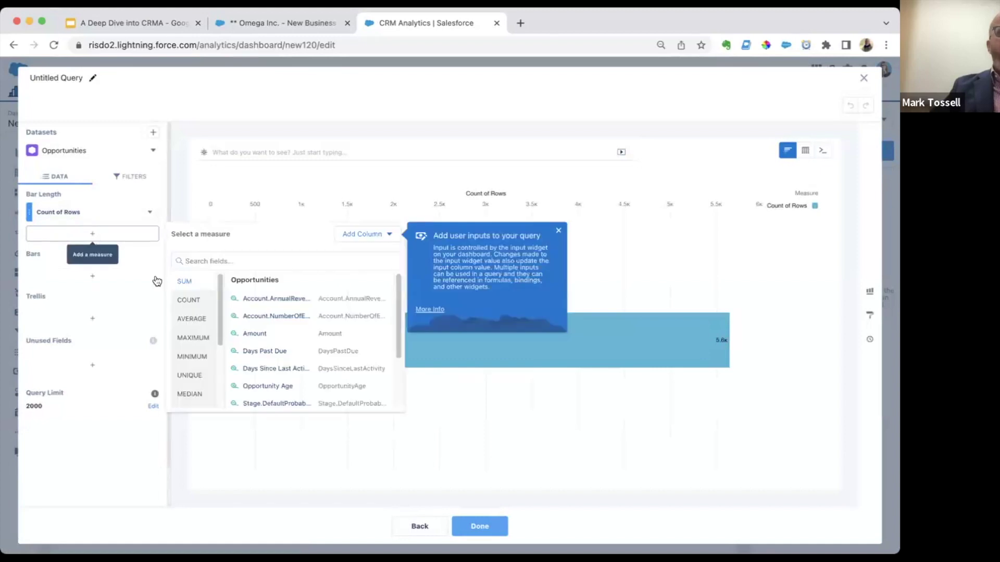
{"action": "left_click", "coordinate": [279, 333]}
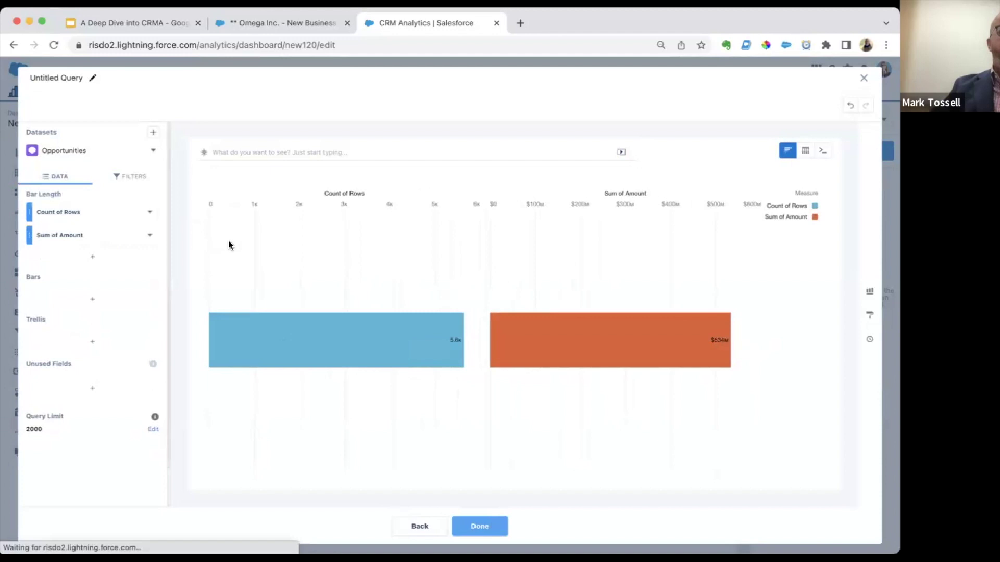
{"action": "left_click_drag", "start_coordinate": [92, 234], "coordinate": [88, 212]}
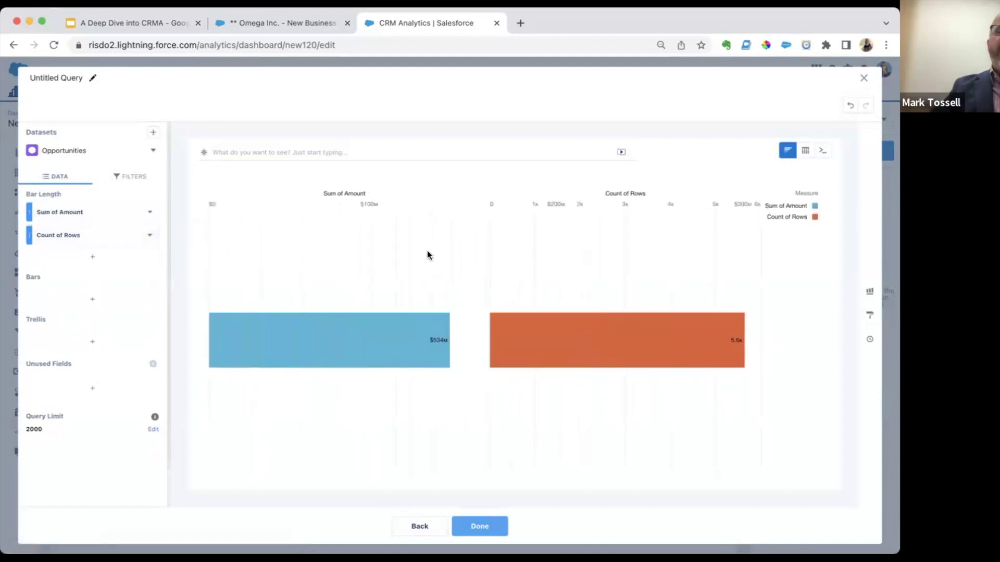
Filter the query to opportunities whose Closed field equals Open
{"action": "left_click", "coordinate": [136, 179]}
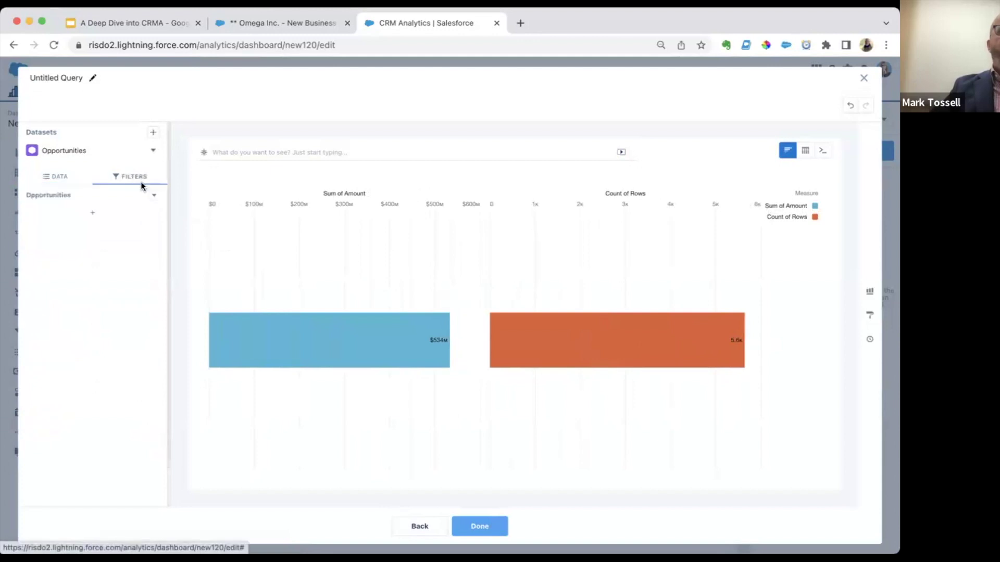
{"action": "left_click", "coordinate": [130, 217]}
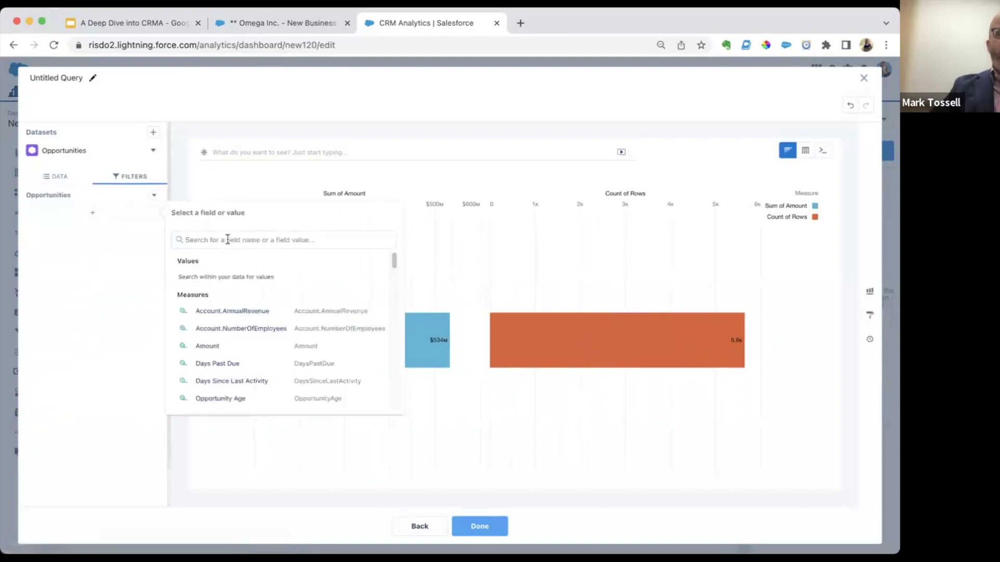
{"action": "type", "text": "closed"}
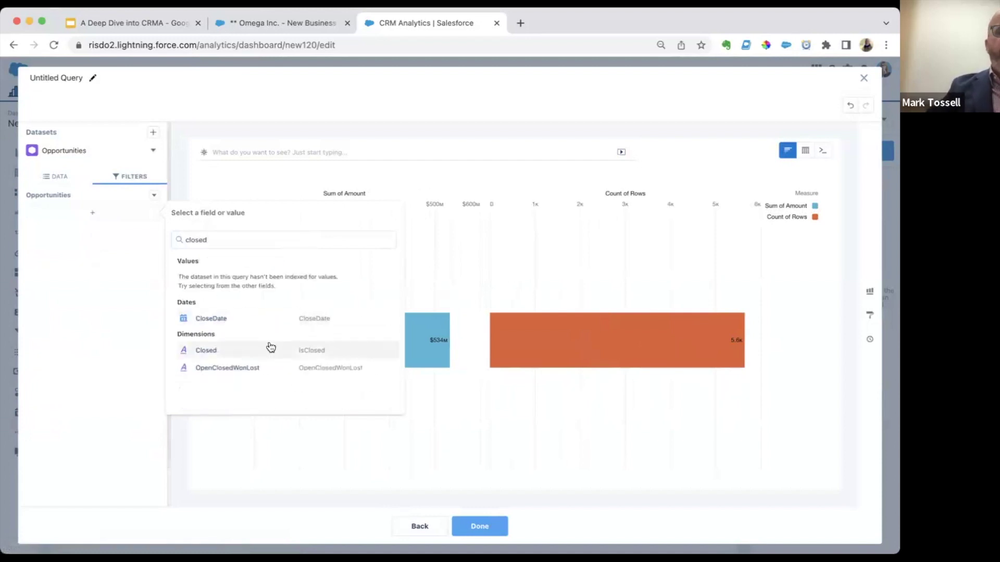
{"action": "left_click", "coordinate": [265, 348]}
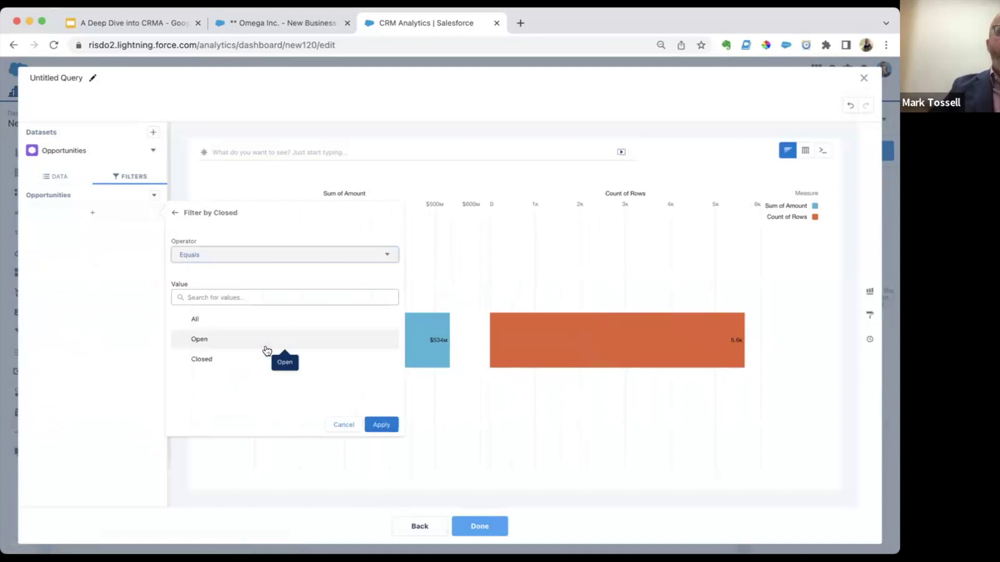
{"action": "left_click", "coordinate": [248, 341]}
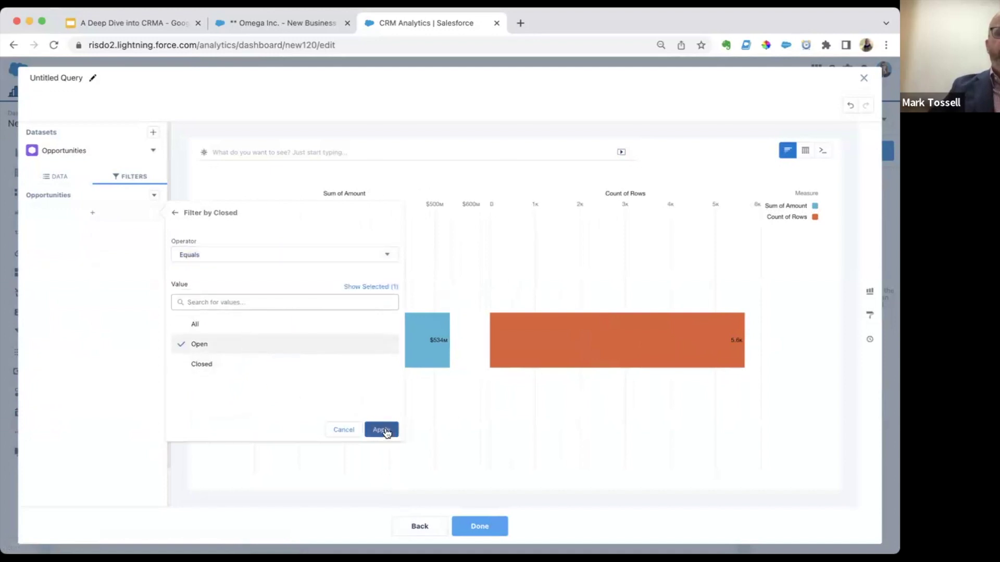
{"action": "left_click", "coordinate": [385, 430]}
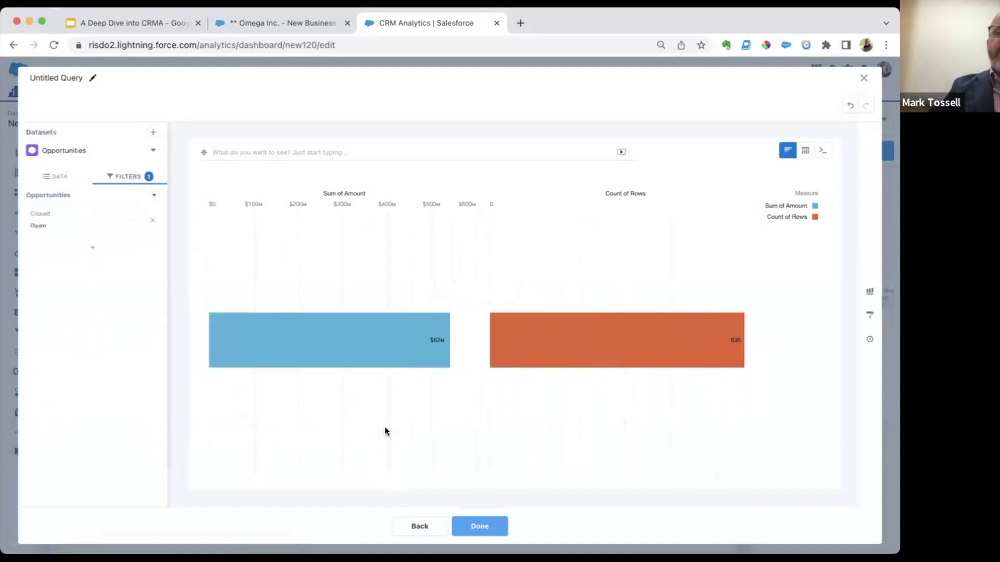
Name the query "Pipeline Trend"
{"action": "left_click", "coordinate": [89, 77]}
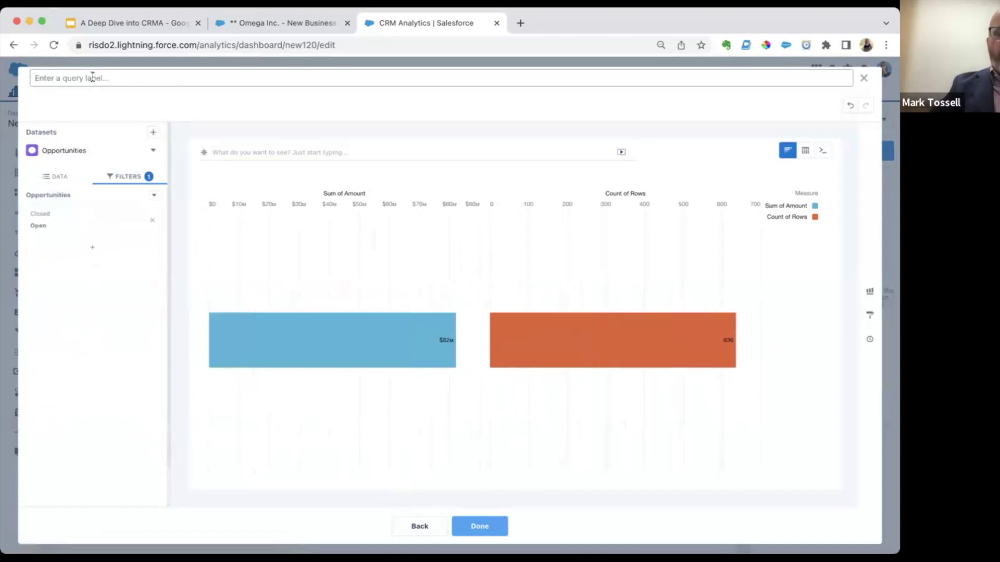
{"action": "type", "text": "P"}
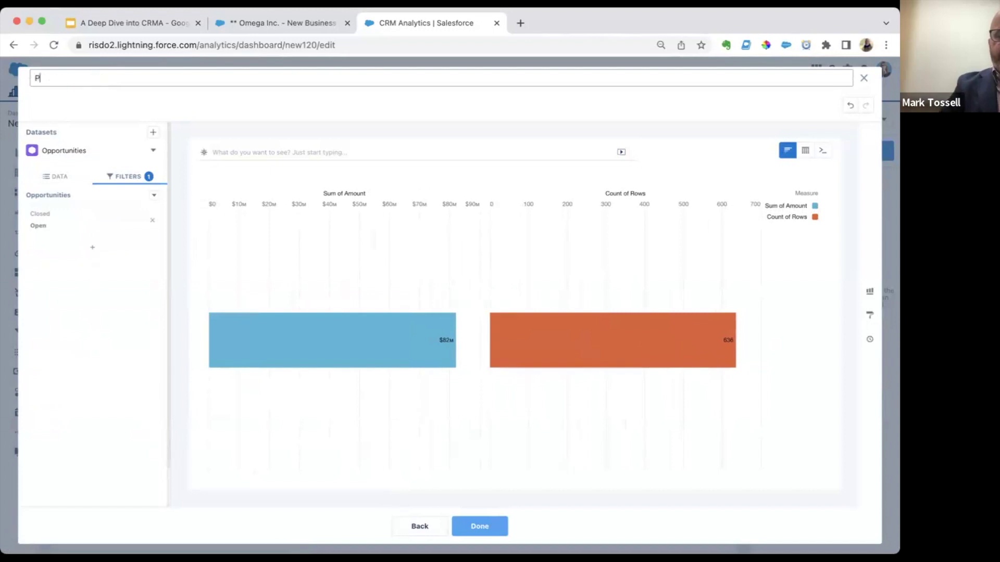
{"action": "type", "text": "ipeline Trend"}
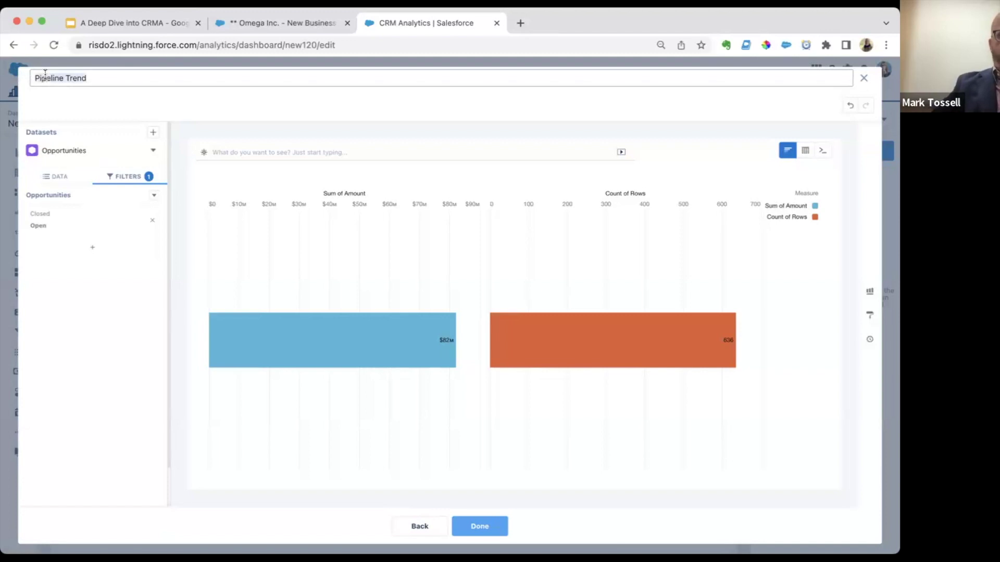
{"action": "left_click", "coordinate": [168, 109]}
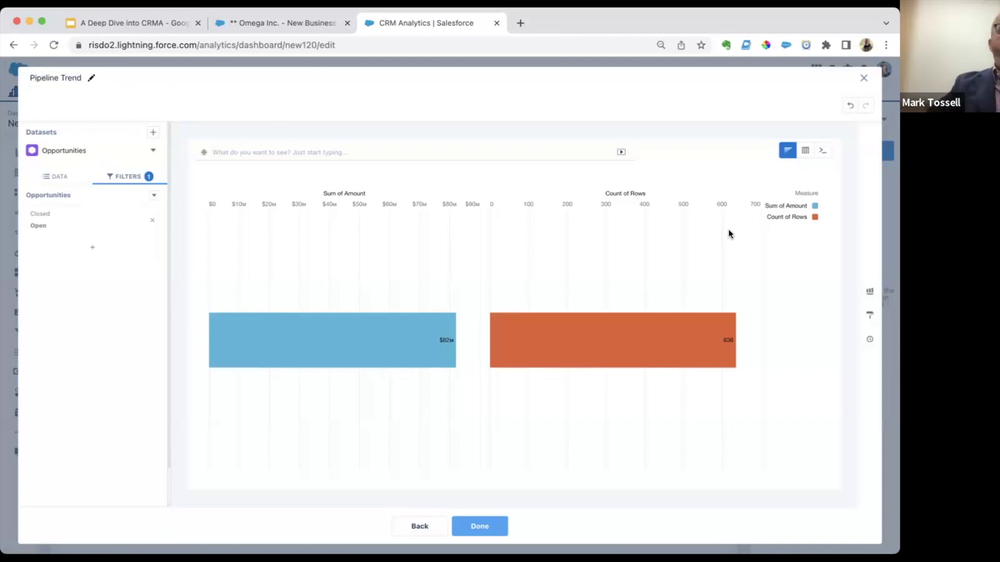
Add the chart title "Pipeline Trend" and set its font size to 16
{"action": "left_click", "coordinate": [870, 314]}
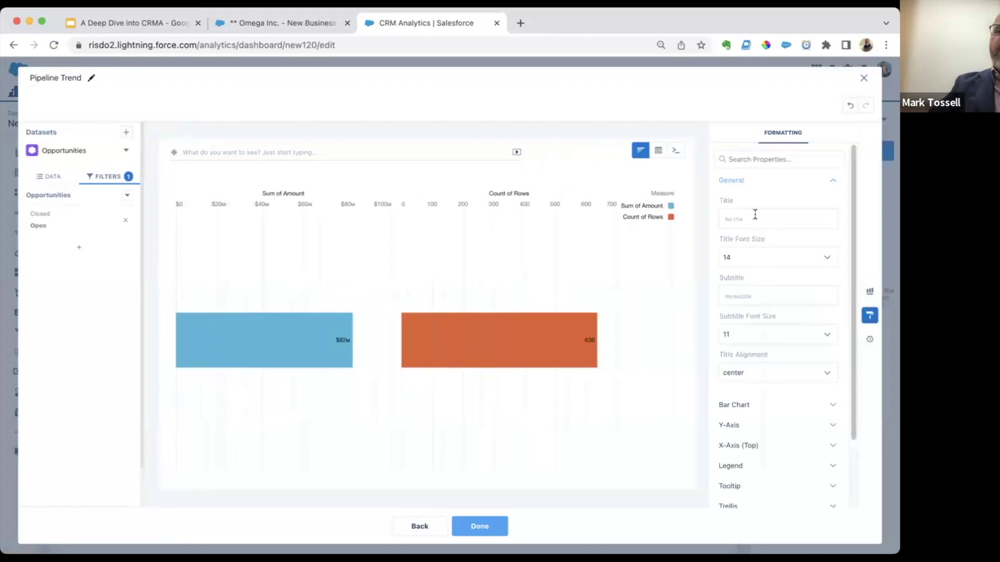
{"action": "type", "text": "Pipeline Trend"}
{"action": "left_click", "coordinate": [774, 259]}
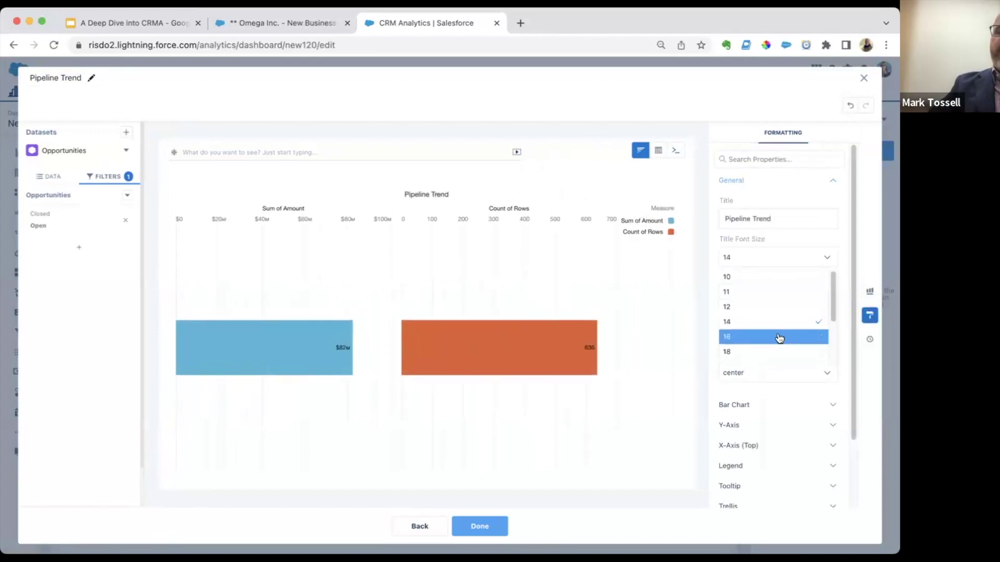
{"action": "left_click", "coordinate": [779, 337]}
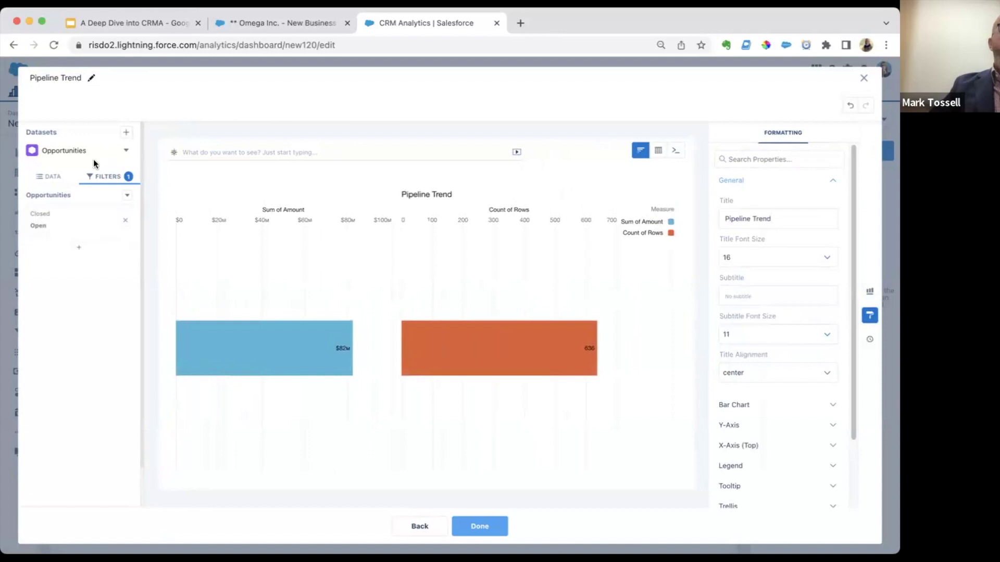
Group the chart's bars by CloseDate at the Year-Month level
{"action": "left_click", "coordinate": [52, 178]}
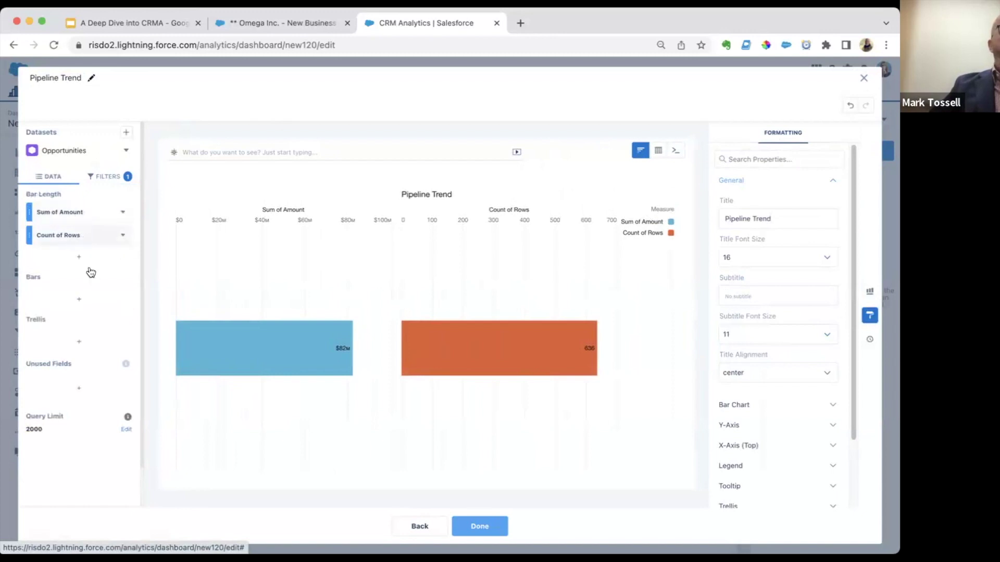
{"action": "left_click", "coordinate": [104, 300]}
{"action": "type", "text": "clo"}
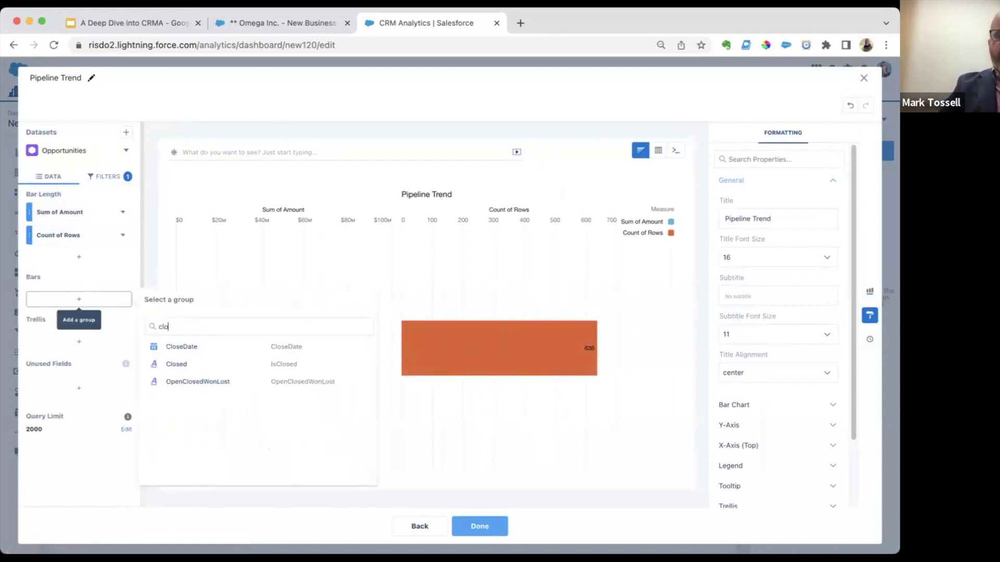
{"action": "left_click", "coordinate": [214, 347]}
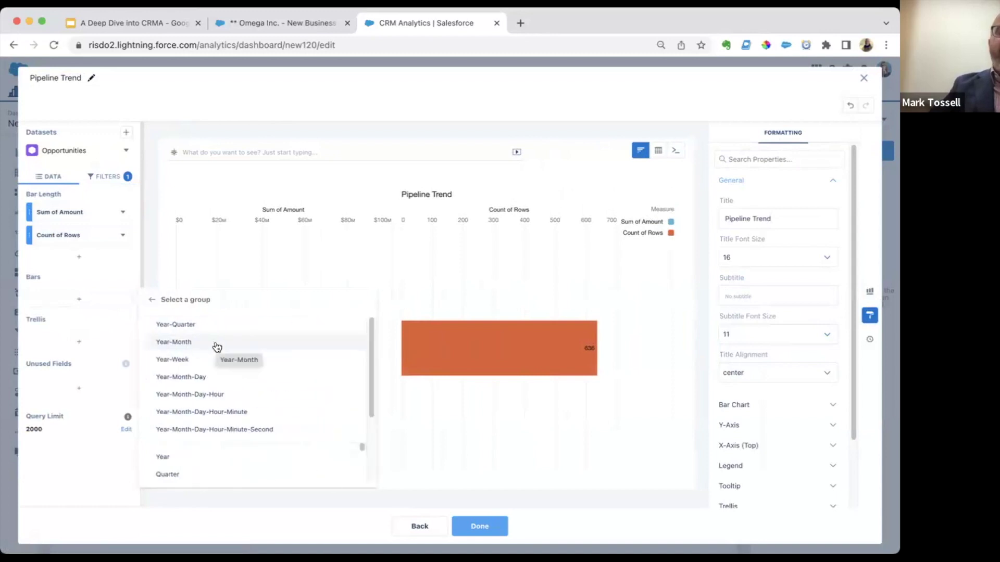
{"action": "left_click", "coordinate": [241, 346]}
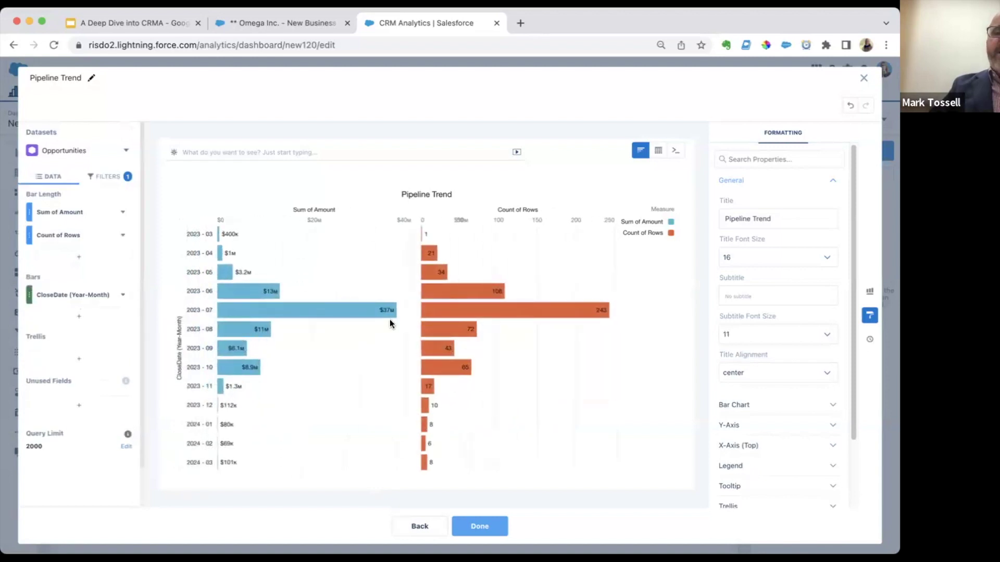
Try the Column, Line and Timeline chart types on the Pipeline Trend query
{"action": "left_click", "coordinate": [870, 293]}
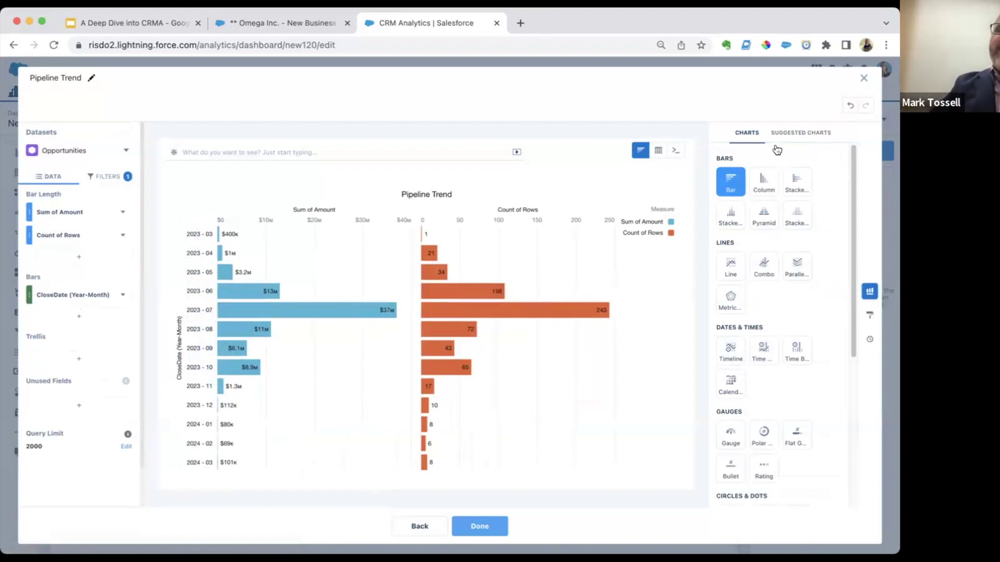
{"action": "left_click", "coordinate": [757, 182]}
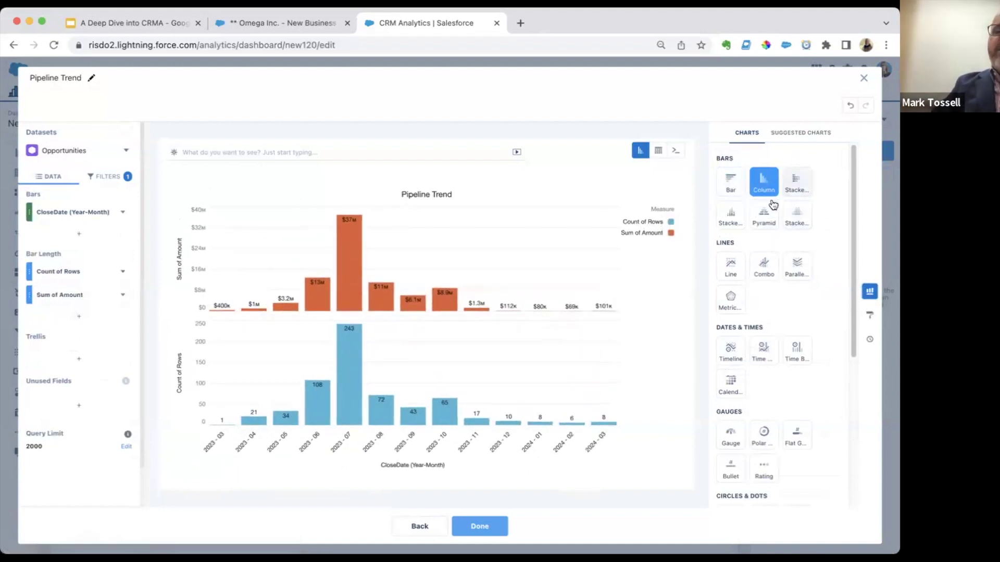
{"action": "left_click", "coordinate": [737, 260]}
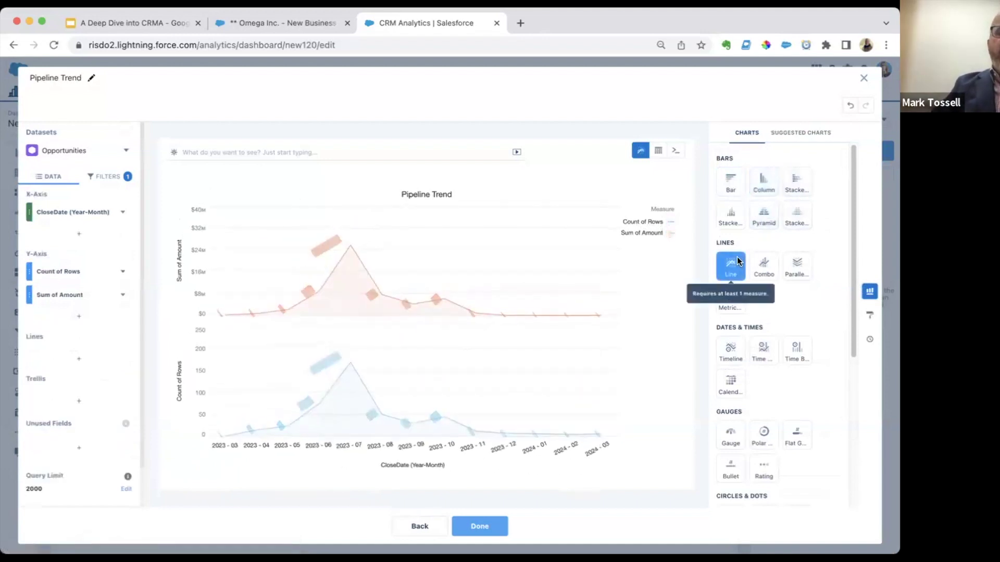
{"action": "scroll", "coordinate": [738, 258], "scroll_direction": "down", "scroll_amount": 1}
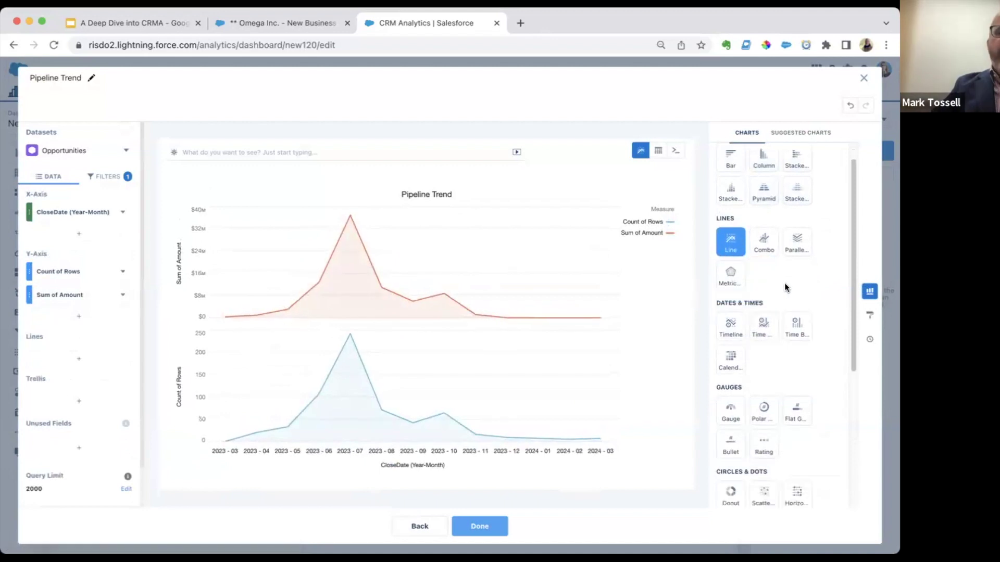
{"action": "scroll", "coordinate": [784, 288], "scroll_direction": "down", "scroll_amount": 1}
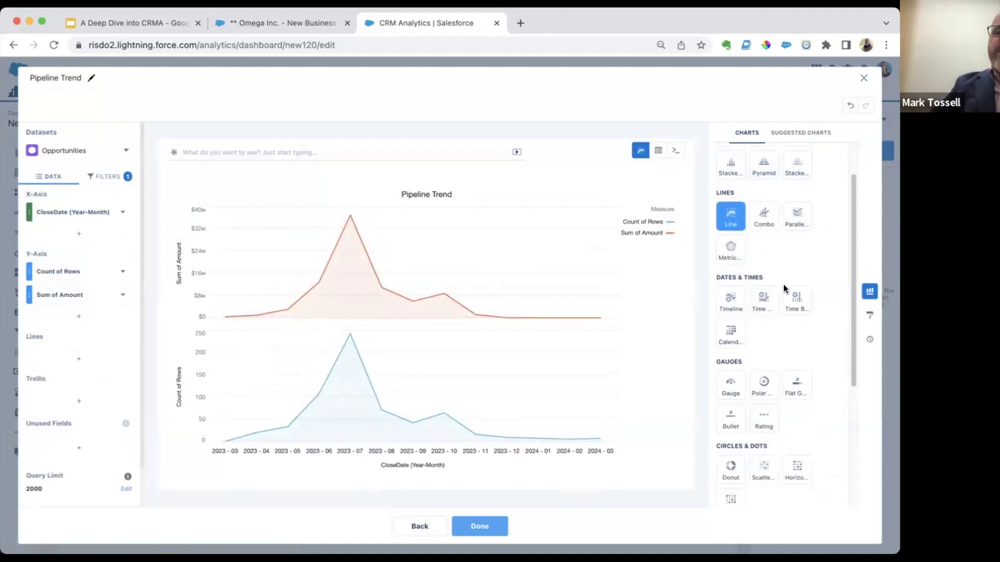
{"action": "left_click", "coordinate": [731, 300]}
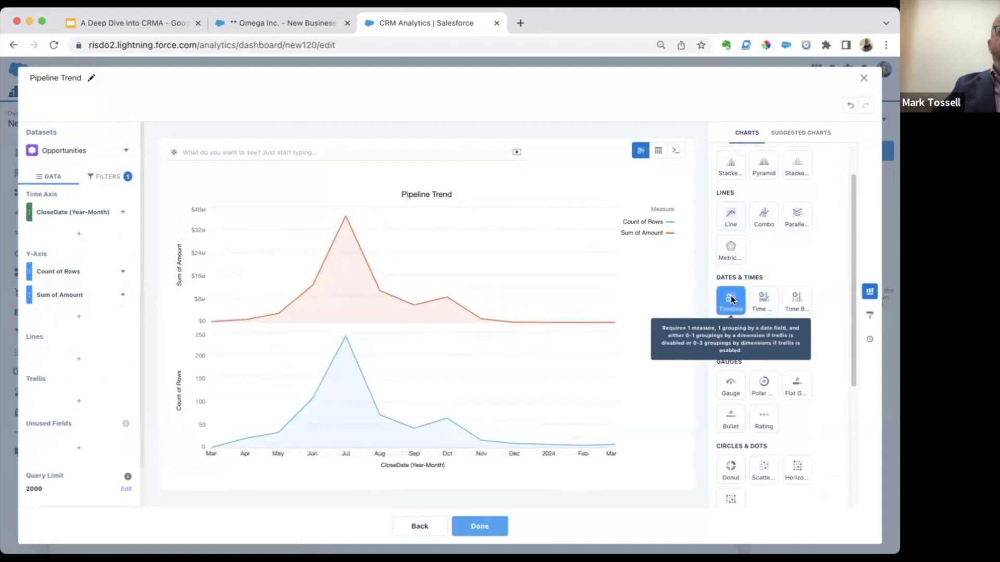
Change the chart to a Time Combo chart and move Sum of Amount ahead of Count of Rows on the Y-axis
{"action": "left_click", "coordinate": [764, 301]}
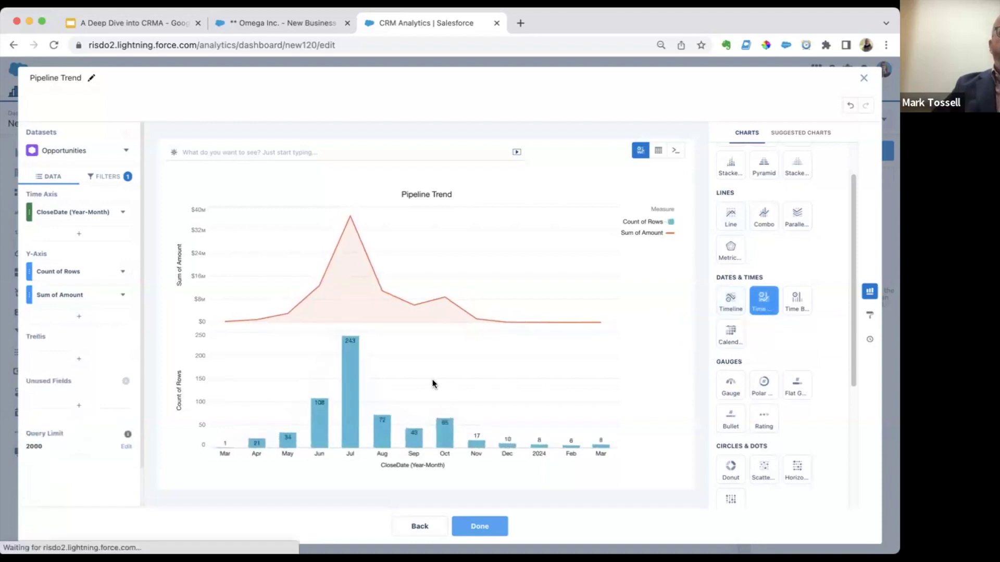
{"action": "mouse_move", "coordinate": [349, 397]}
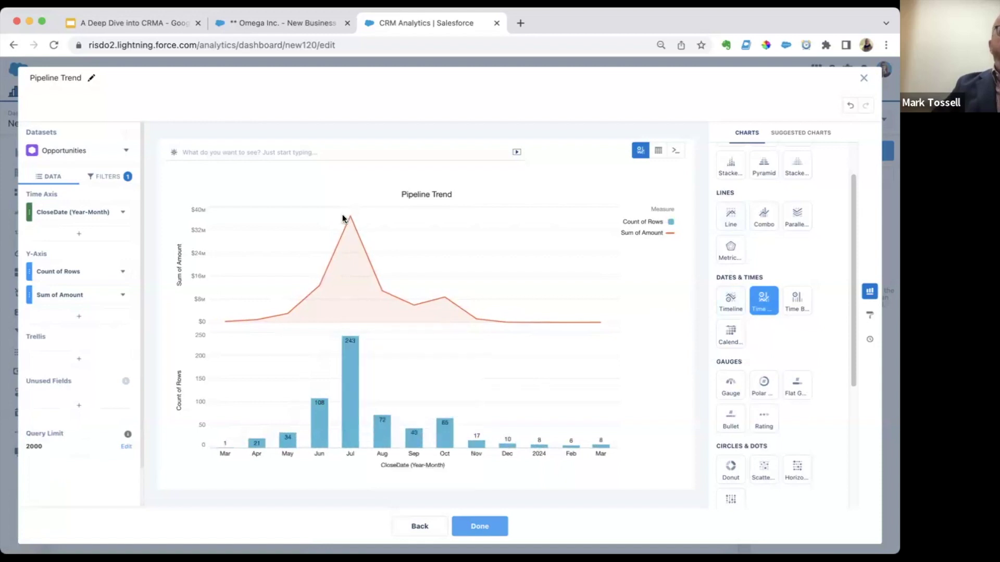
{"action": "left_click_drag", "start_coordinate": [100, 285], "coordinate": [89, 268]}
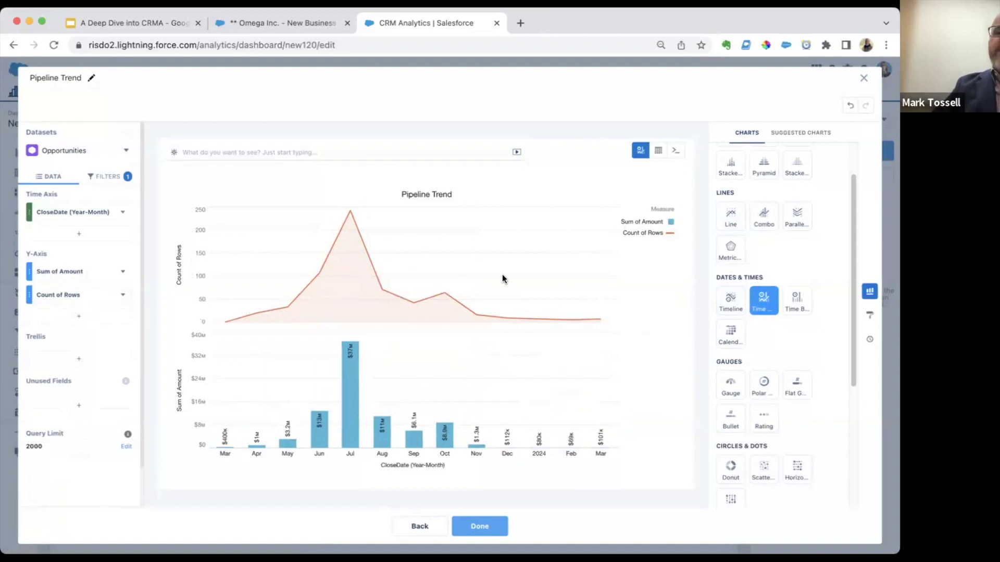
Examine the suggested charts for the Pipeline Trend query
{"action": "left_click", "coordinate": [815, 137]}
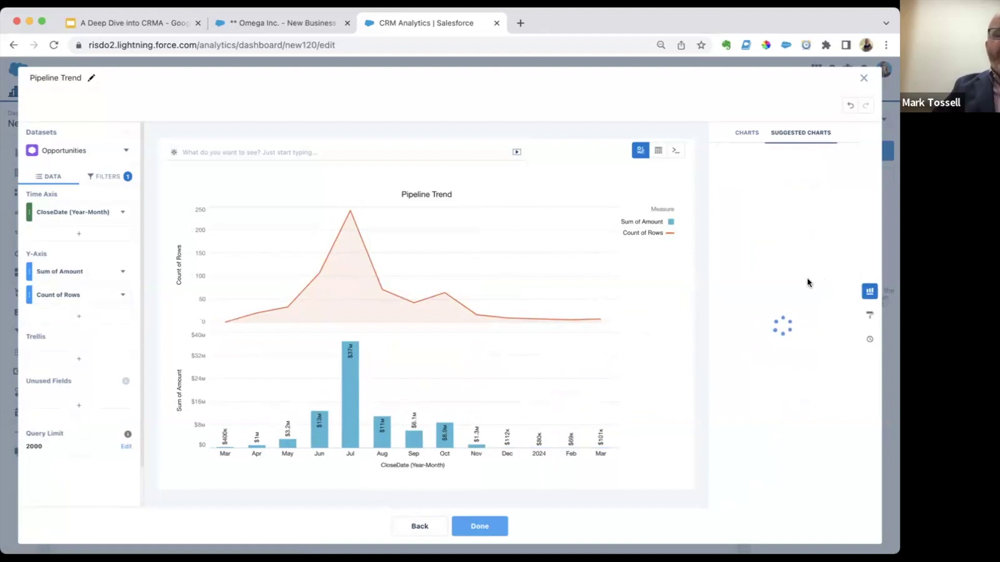
{"action": "scroll", "coordinate": [808, 283], "scroll_direction": "down", "scroll_amount": 10}
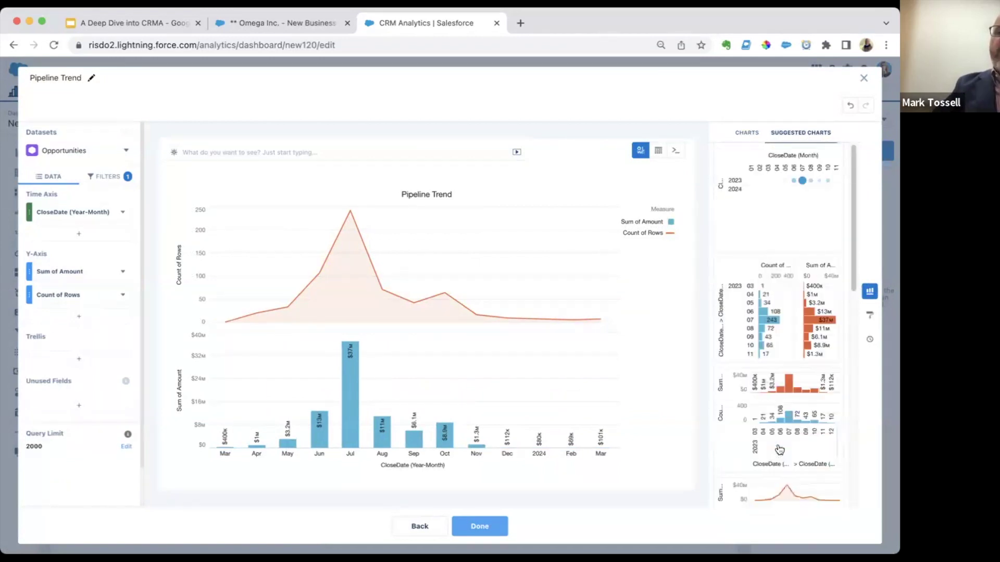
Position the chart legend at top-center and hide the legend header
{"action": "left_click", "coordinate": [869, 315]}
{"action": "scroll", "coordinate": [790, 350], "scroll_direction": "down", "scroll_amount": 3}
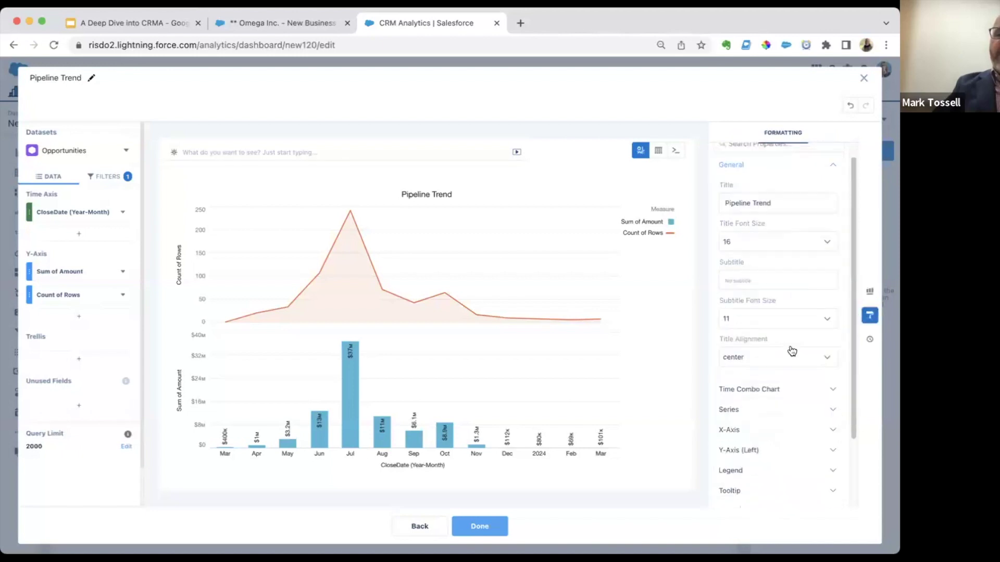
{"action": "left_click", "coordinate": [768, 387]}
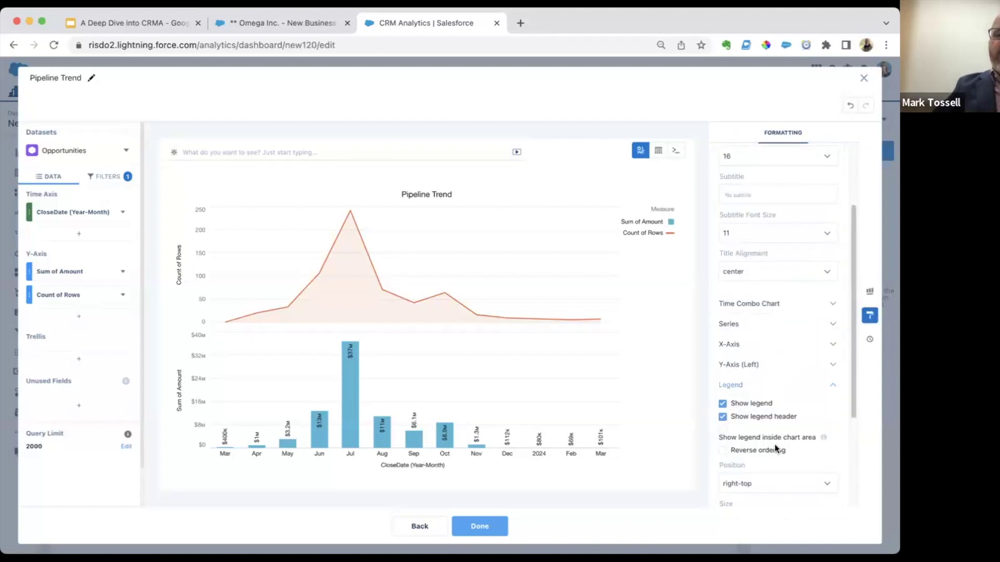
{"action": "scroll", "coordinate": [774, 445], "scroll_direction": "down", "scroll_amount": 4}
{"action": "left_click", "coordinate": [775, 366]}
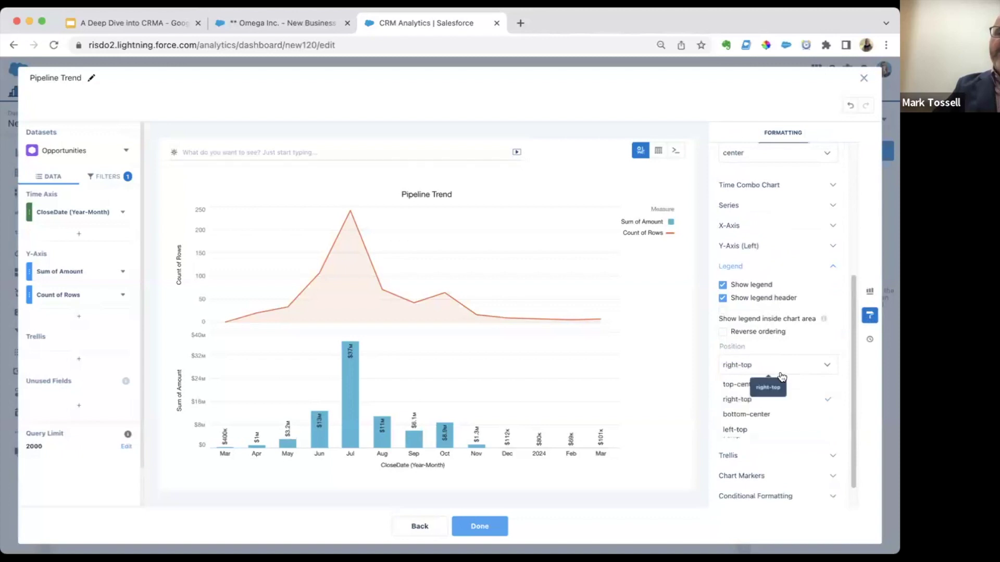
{"action": "left_click", "coordinate": [783, 386]}
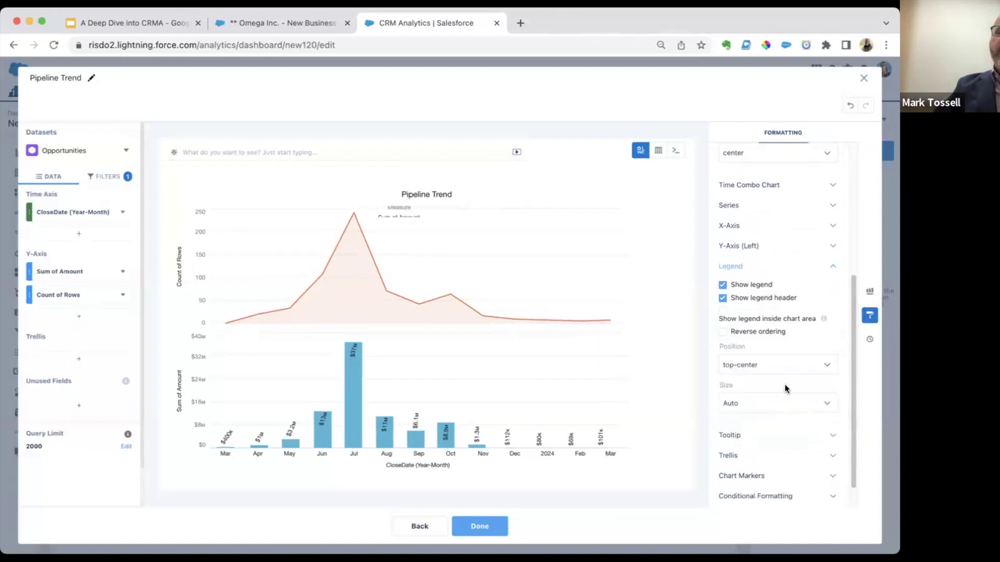
{"action": "left_click", "coordinate": [722, 299]}
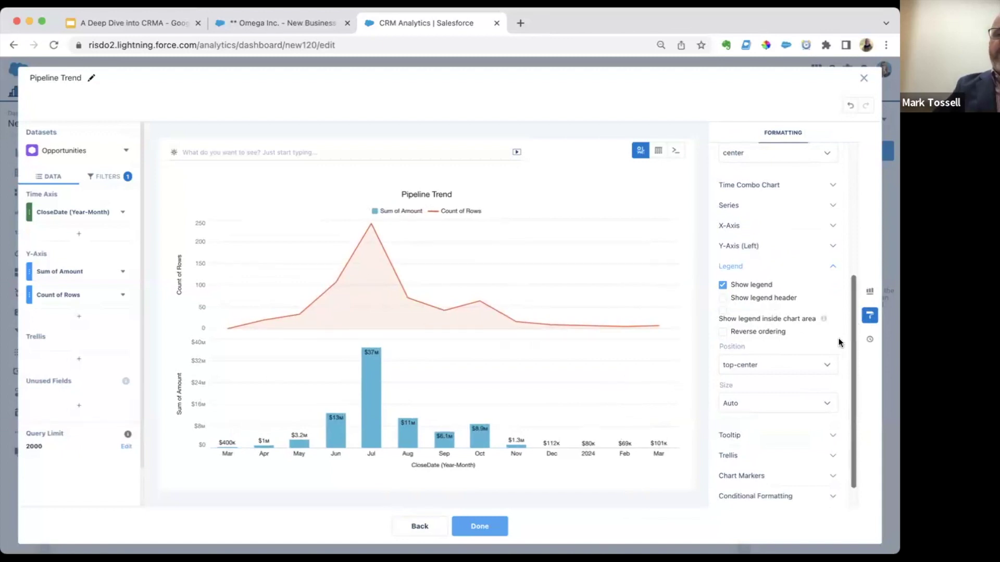
Set the Time Combo chart's axis mode to Dual Axis
{"action": "scroll", "coordinate": [807, 367], "scroll_direction": "down", "scroll_amount": 1}
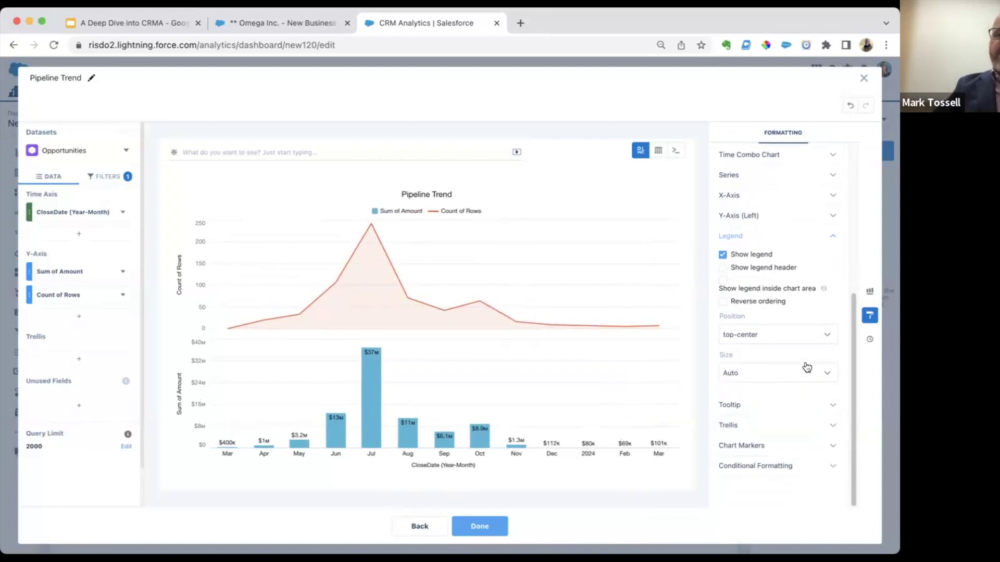
{"action": "scroll", "coordinate": [778, 314], "scroll_direction": "up", "scroll_amount": 5}
{"action": "left_click", "coordinate": [774, 403]}
{"action": "scroll", "coordinate": [787, 375], "scroll_direction": "down", "scroll_amount": 6}
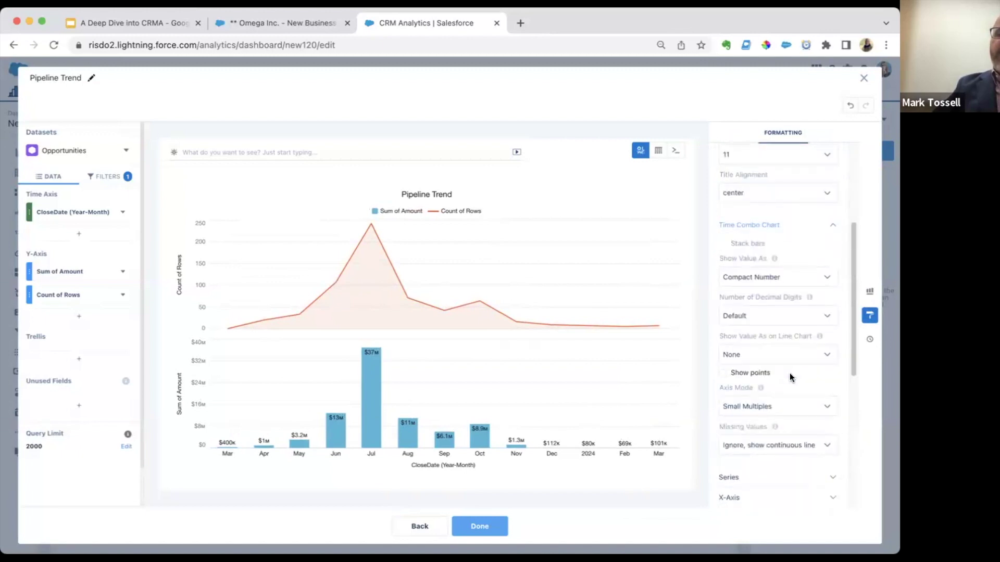
{"action": "left_click", "coordinate": [774, 283]}
{"action": "left_click", "coordinate": [775, 287]}
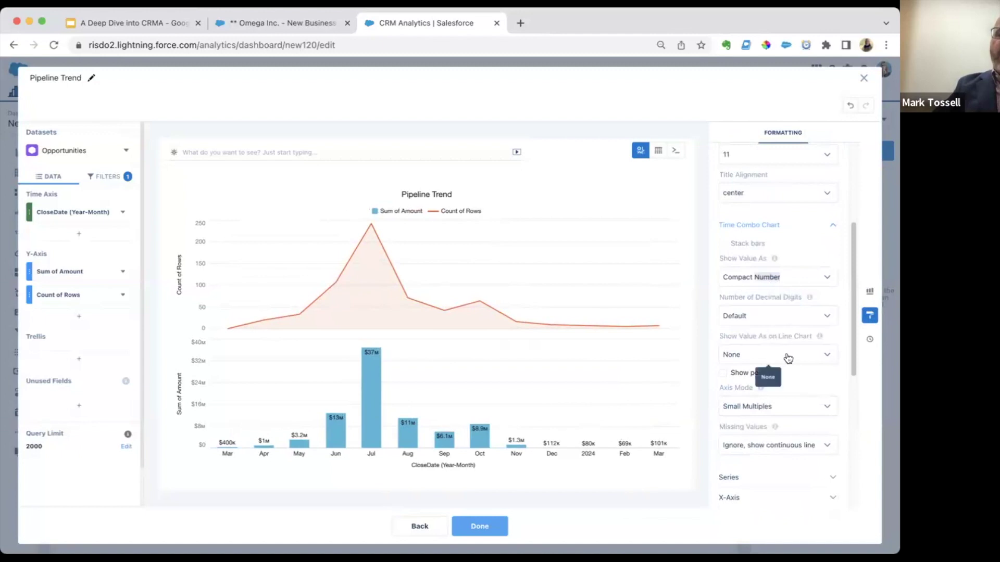
{"action": "scroll", "coordinate": [784, 375], "scroll_direction": "down", "scroll_amount": 1}
{"action": "left_click", "coordinate": [792, 376]}
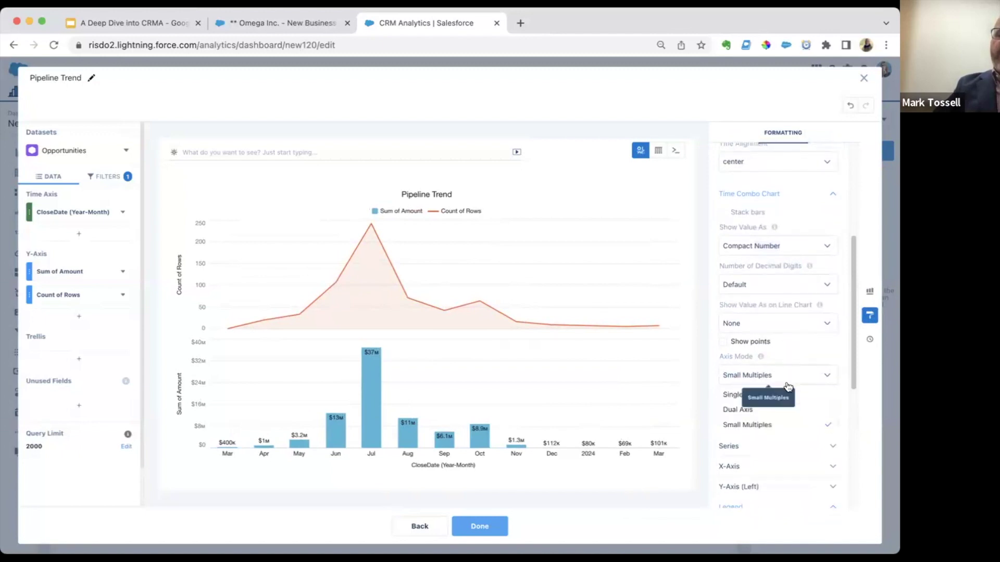
{"action": "left_click", "coordinate": [763, 411]}
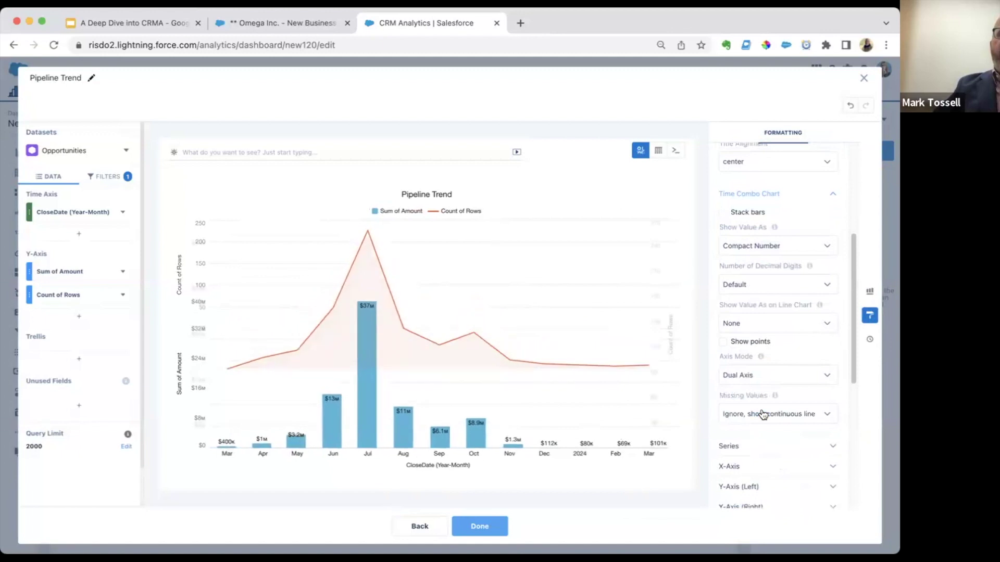
Finish the Pipeline Trend query and place its chart on the dashboard below the Sales Analytics header
{"action": "left_click", "coordinate": [869, 314]}
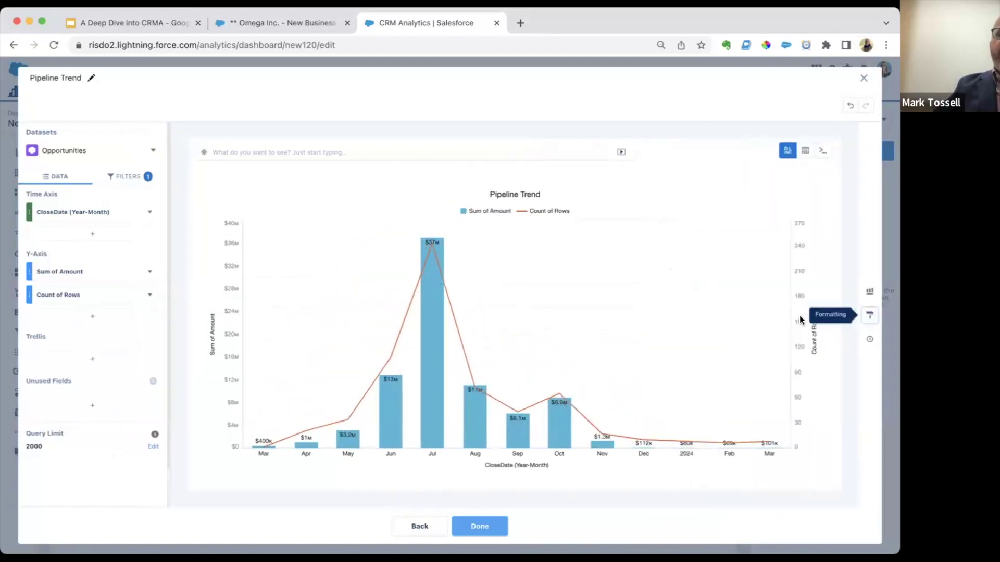
{"action": "left_click", "coordinate": [489, 526]}
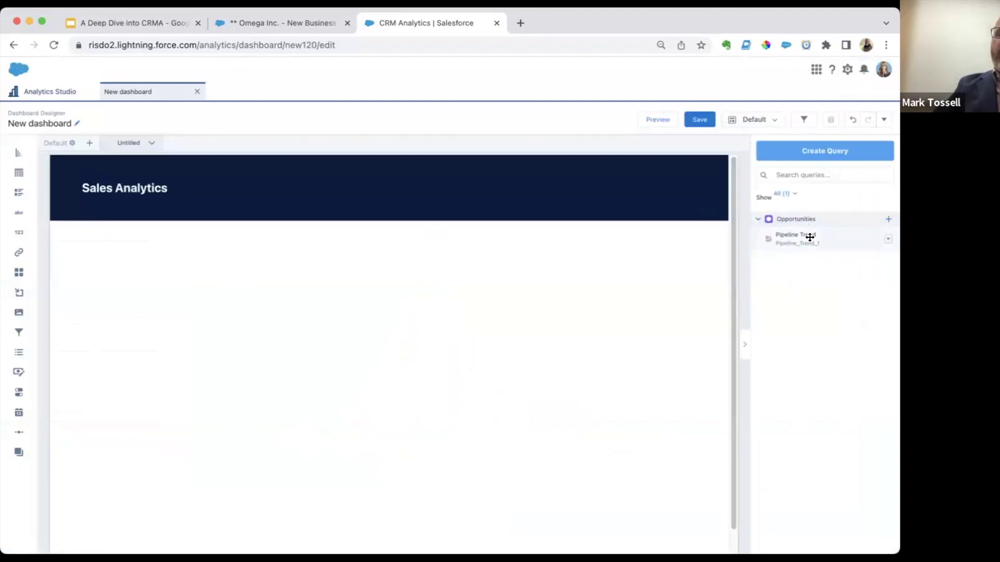
{"action": "left_click_drag", "start_coordinate": [839, 236], "coordinate": [443, 485]}
Give the Pipeline Trend chart widget a dark navy background matching the header
{"action": "left_click", "coordinate": [404, 306]}
{"action": "scroll", "coordinate": [847, 406], "scroll_direction": "down", "scroll_amount": 5}
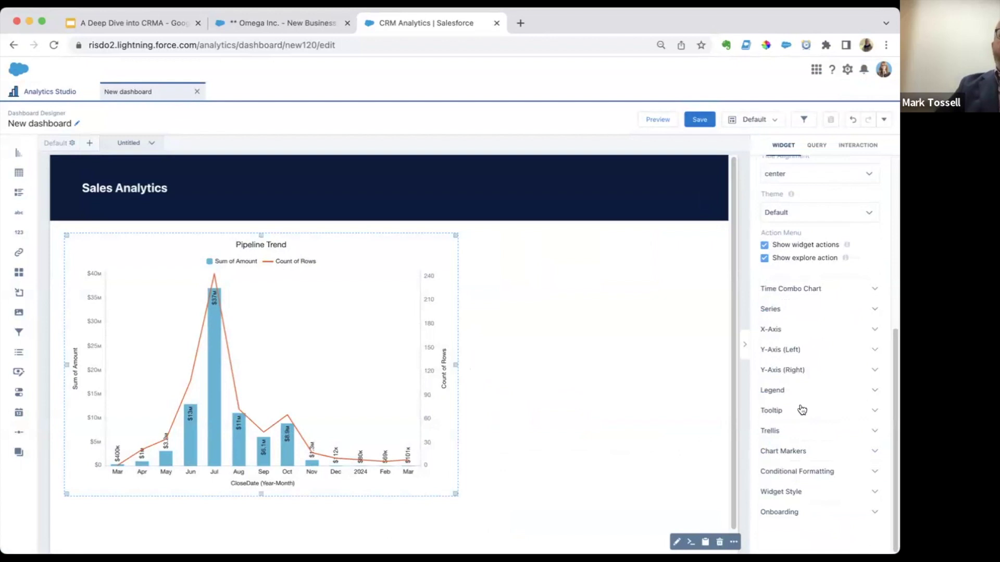
{"action": "left_click", "coordinate": [812, 491]}
{"action": "scroll", "coordinate": [821, 391], "scroll_direction": "down", "scroll_amount": 4}
{"action": "left_click", "coordinate": [769, 342]}
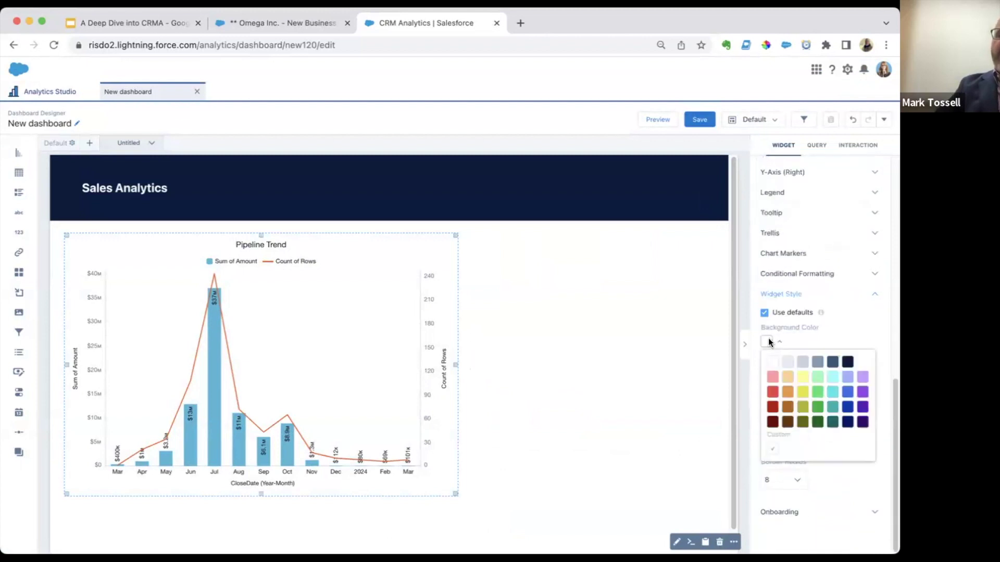
{"action": "left_click", "coordinate": [848, 362]}
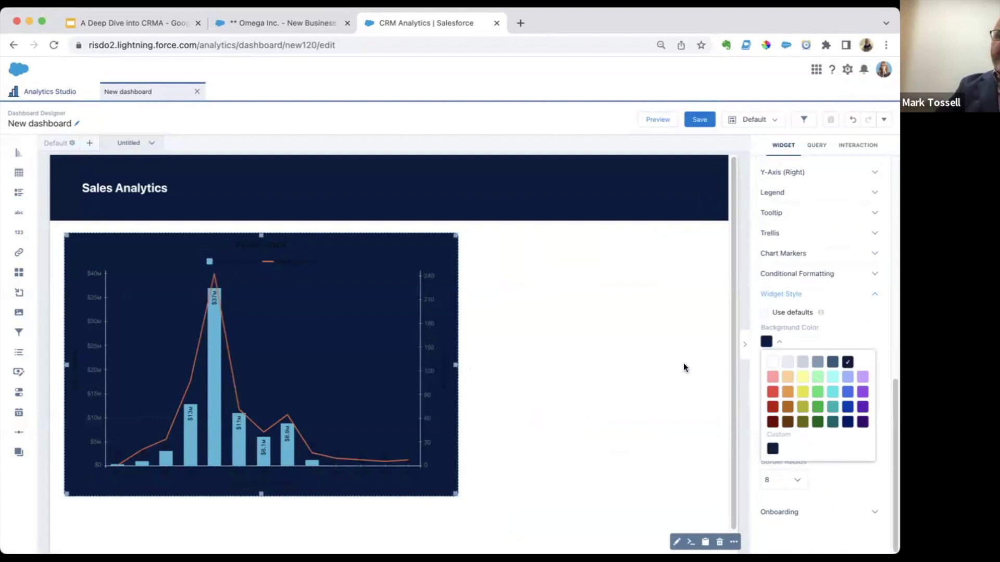
{"action": "left_click", "coordinate": [843, 474]}
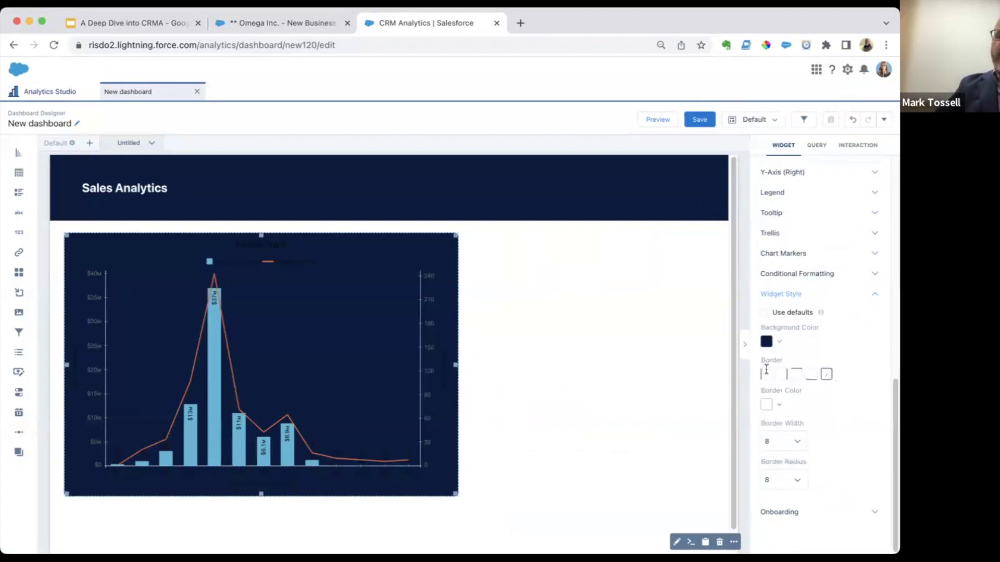
{"action": "left_click", "coordinate": [627, 345]}
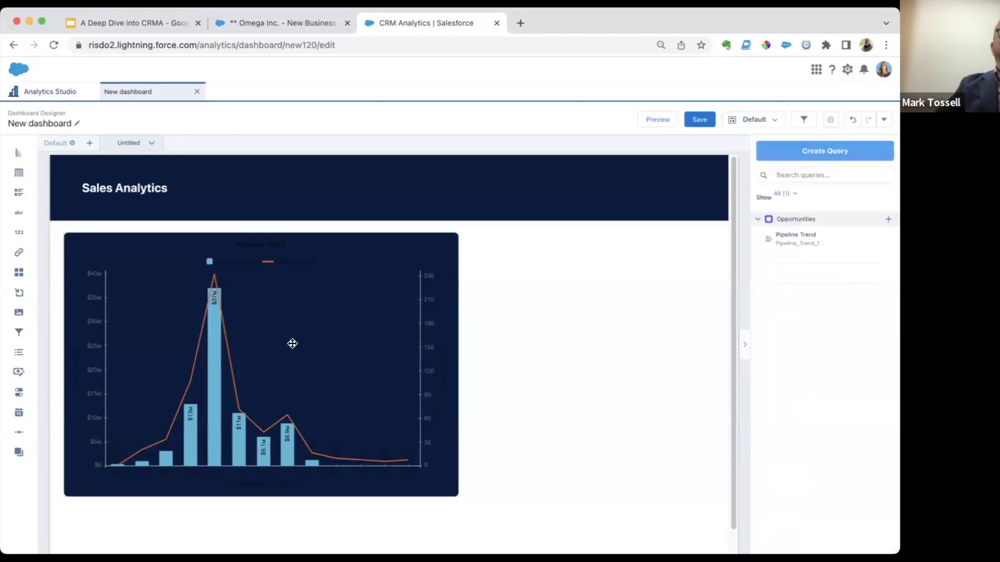
Apply the Dark theme to the Pipeline Trend chart
{"action": "left_click", "coordinate": [386, 342]}
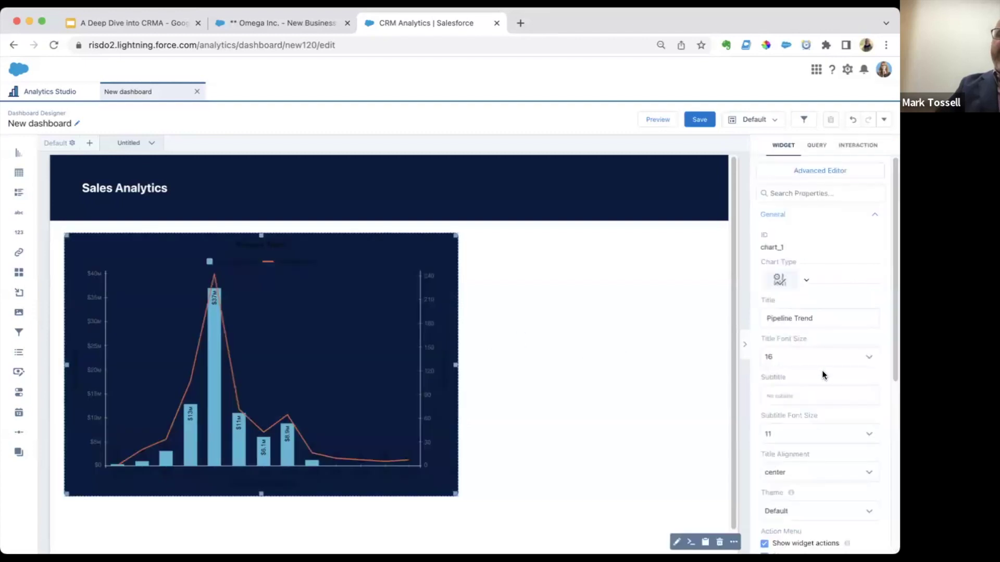
{"action": "scroll", "coordinate": [828, 373], "scroll_direction": "down", "scroll_amount": 3}
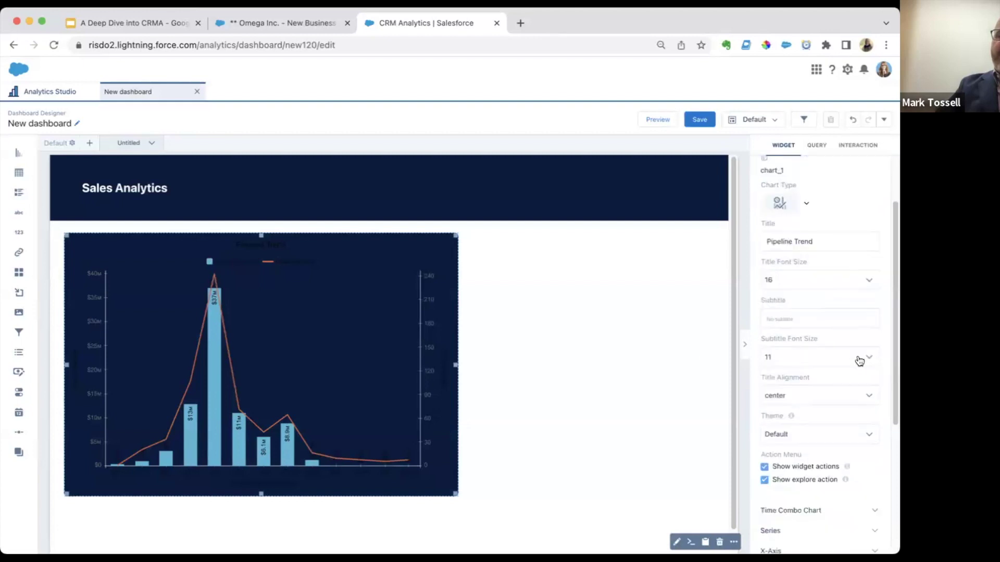
{"action": "scroll", "coordinate": [834, 374], "scroll_direction": "down", "scroll_amount": 3}
{"action": "left_click", "coordinate": [820, 369]}
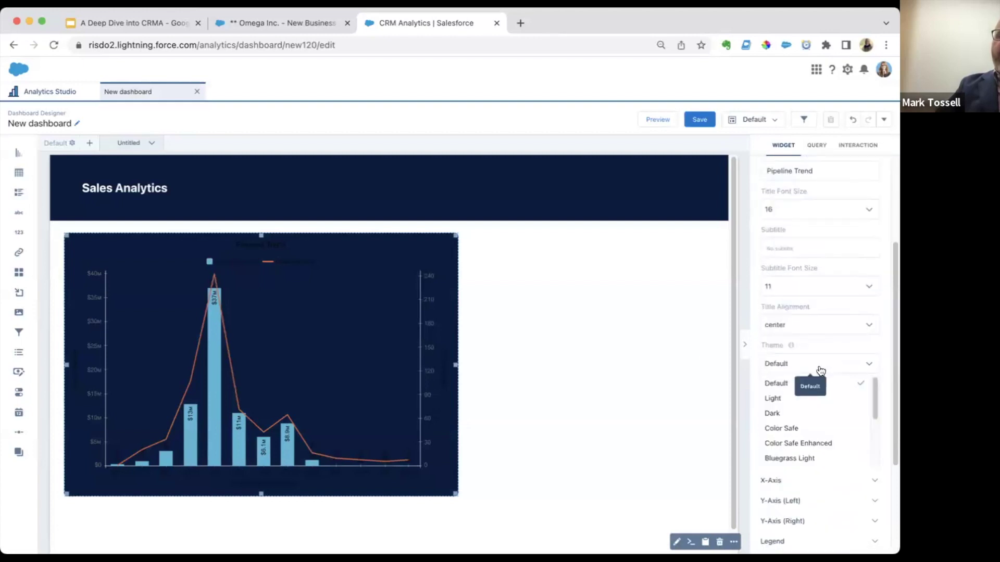
{"action": "scroll", "coordinate": [838, 414], "scroll_direction": "down", "scroll_amount": 3}
{"action": "scroll", "coordinate": [838, 413], "scroll_direction": "up", "scroll_amount": 4}
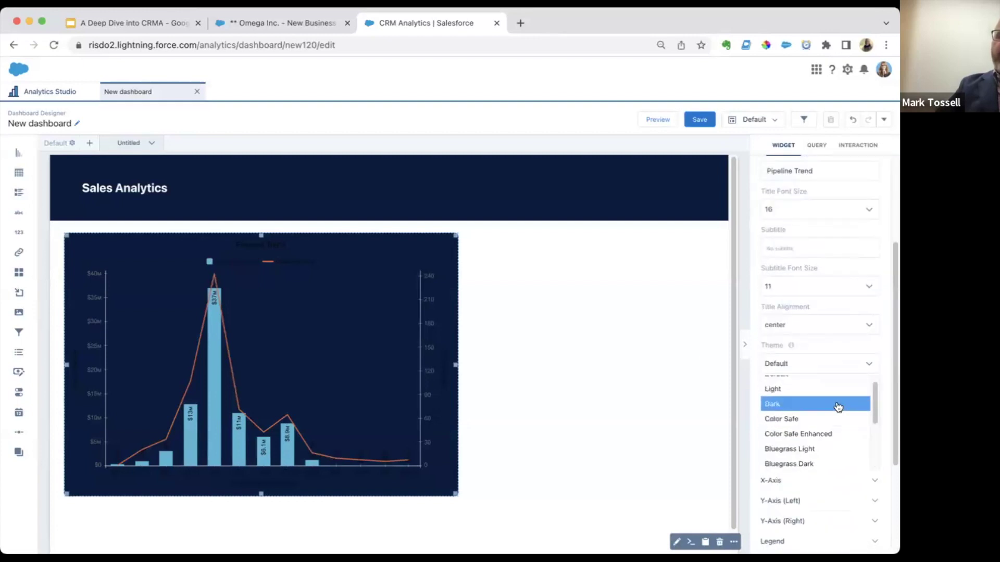
{"action": "left_click", "coordinate": [835, 413]}
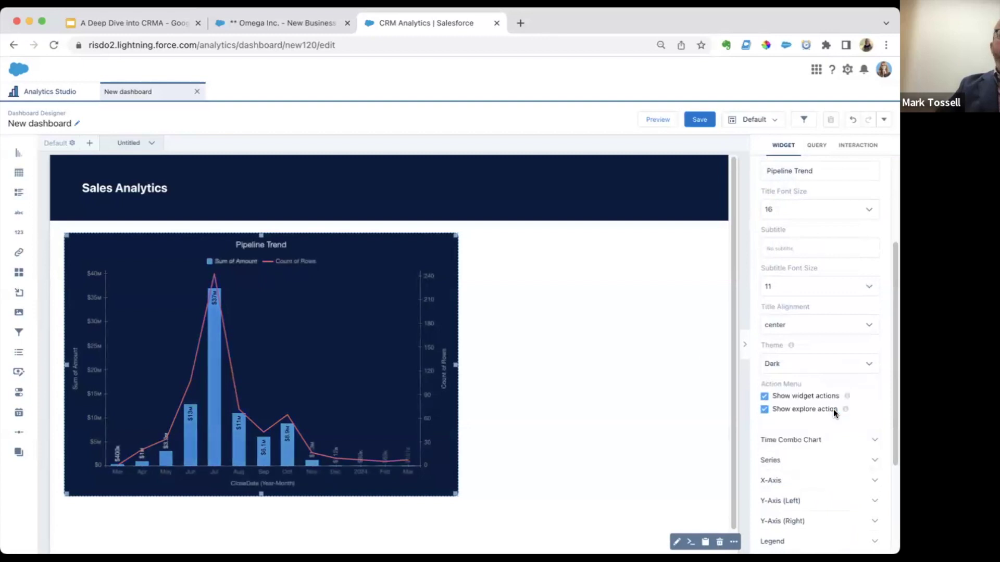
{"action": "left_click", "coordinate": [654, 367]}
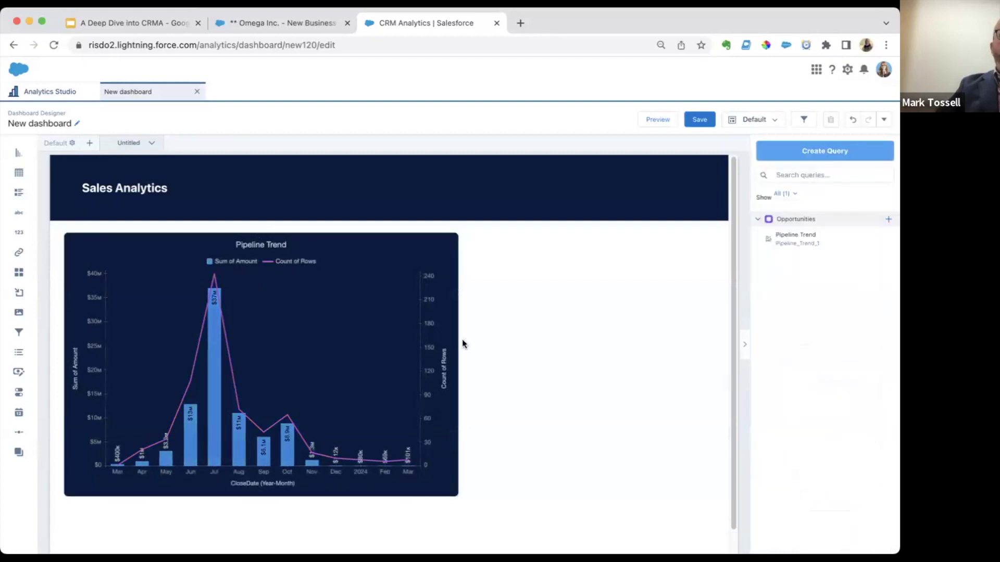
Widen the Pipeline Trend chart slightly and check it with the properties area collapsed
{"action": "scroll", "coordinate": [523, 339], "scroll_direction": "down", "scroll_amount": 1}
{"action": "left_click", "coordinate": [433, 328]}
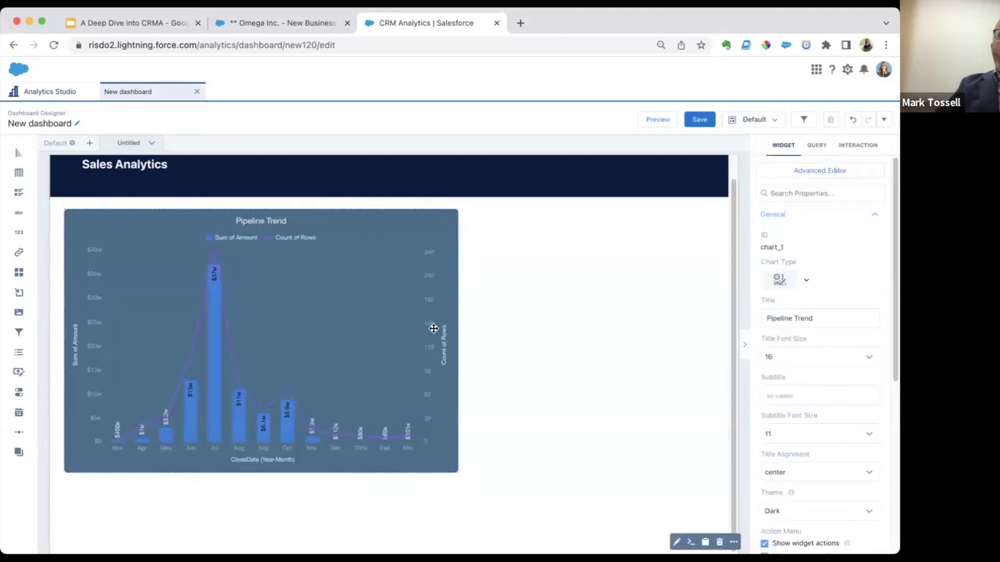
{"action": "left_click_drag", "start_coordinate": [455, 340], "coordinate": [494, 342]}
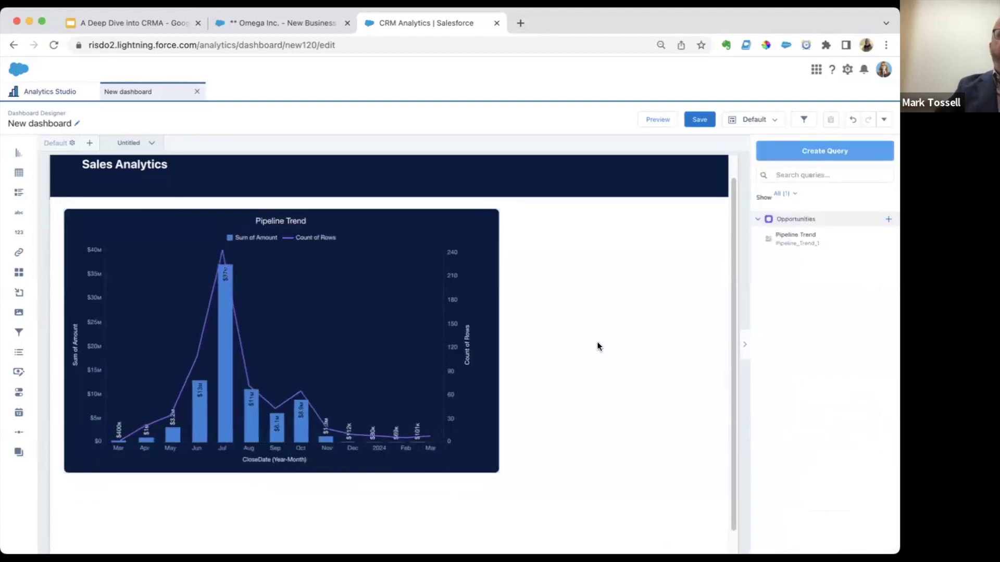
{"action": "left_click", "coordinate": [744, 348]}
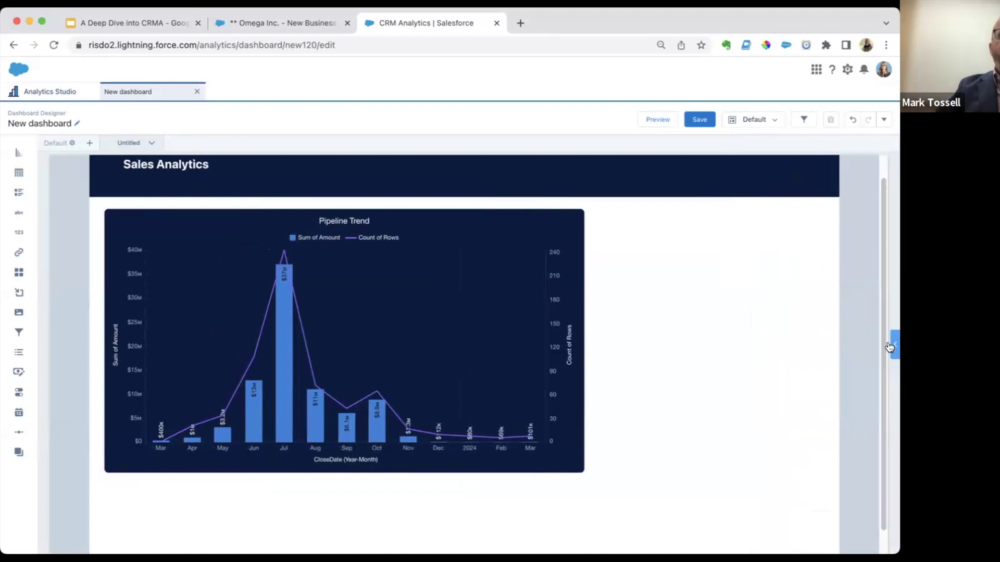
{"action": "left_click", "coordinate": [890, 347]}
Set the Pipeline Trend chart's title font size to 18
{"action": "left_click", "coordinate": [453, 270]}
{"action": "left_click", "coordinate": [813, 356]}
{"action": "left_click", "coordinate": [839, 451]}
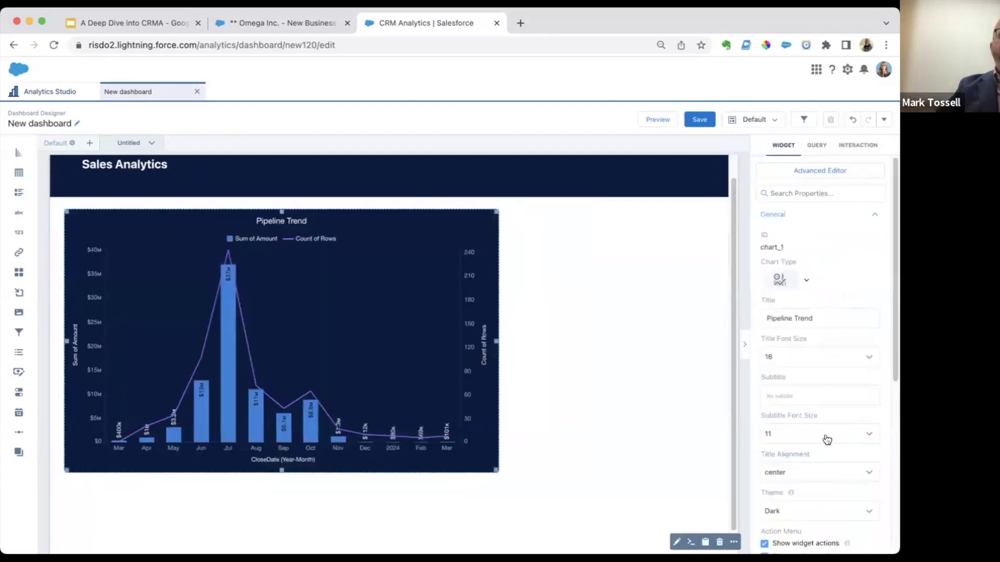
{"action": "left_click", "coordinate": [640, 326]}
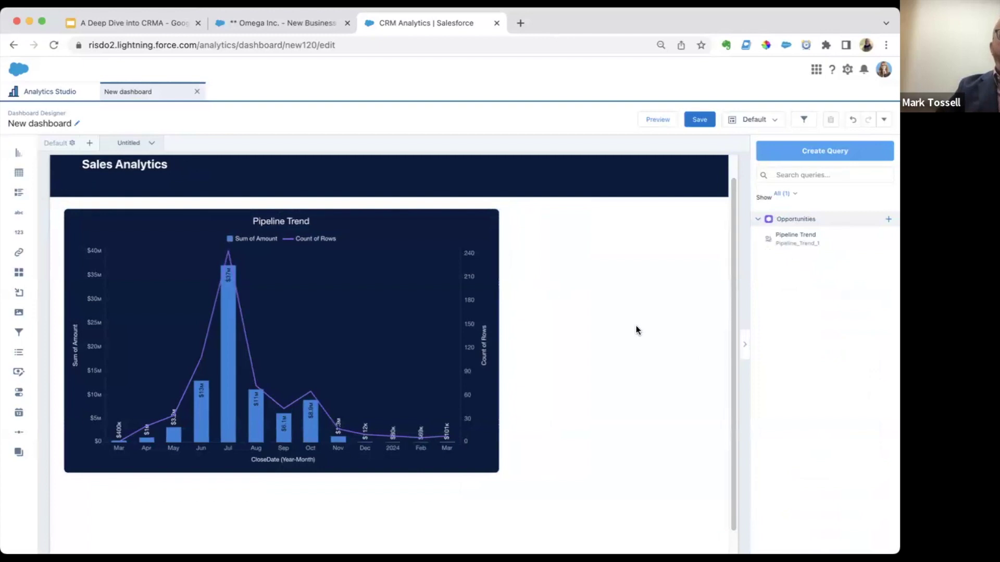
Set the Pipeline Trend query's selection type to Multiple selection
{"action": "left_click", "coordinate": [438, 307]}
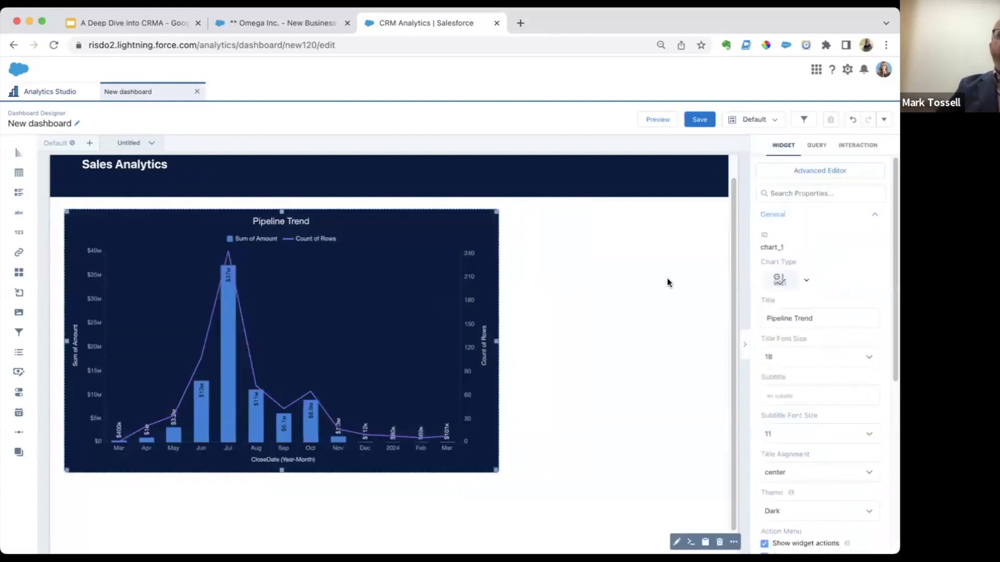
{"action": "scroll", "coordinate": [817, 328], "scroll_direction": "down", "scroll_amount": 2}
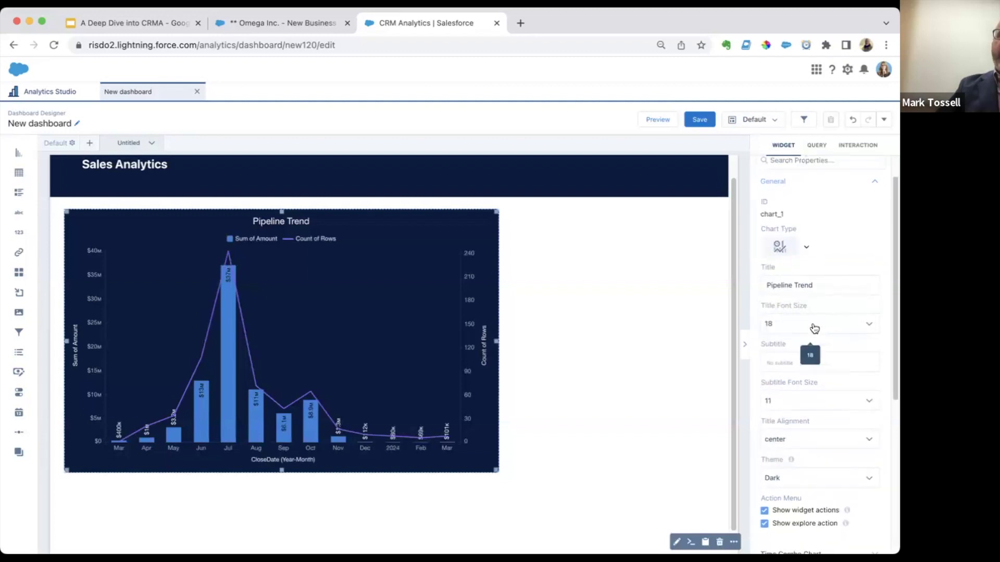
{"action": "scroll", "coordinate": [815, 328], "scroll_direction": "up", "scroll_amount": 1}
{"action": "left_click", "coordinate": [816, 145]}
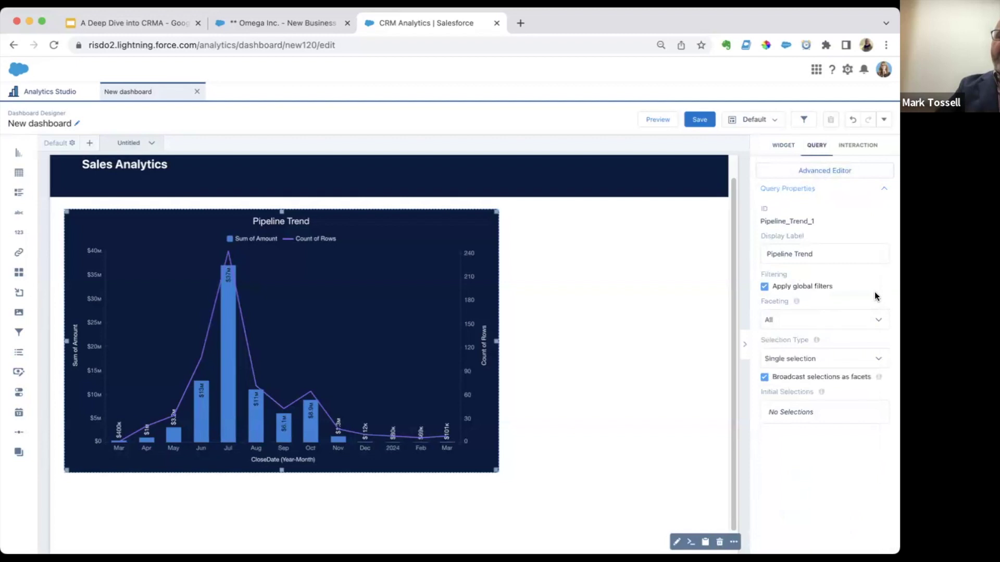
{"action": "left_click", "coordinate": [836, 360]}
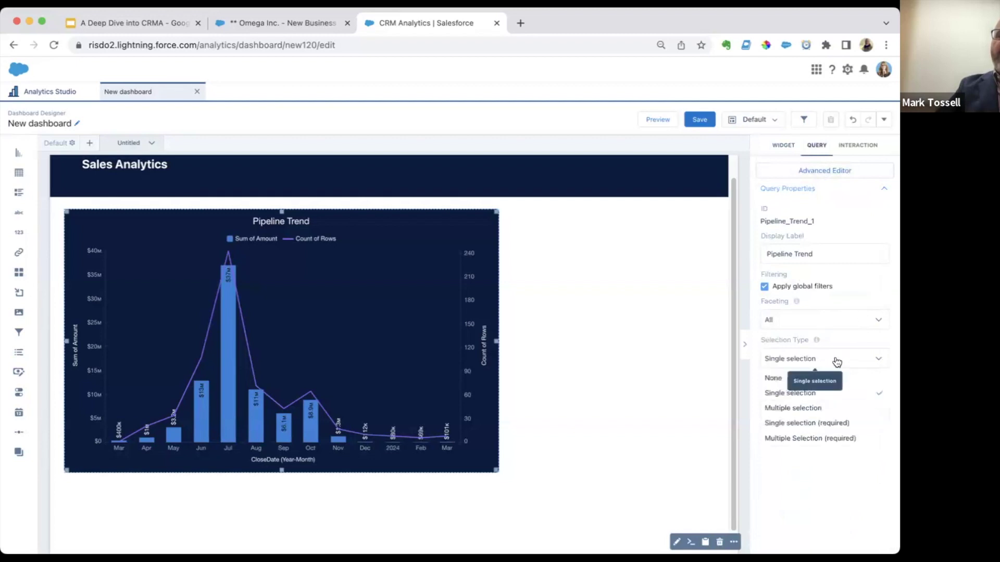
{"action": "left_click", "coordinate": [849, 409]}
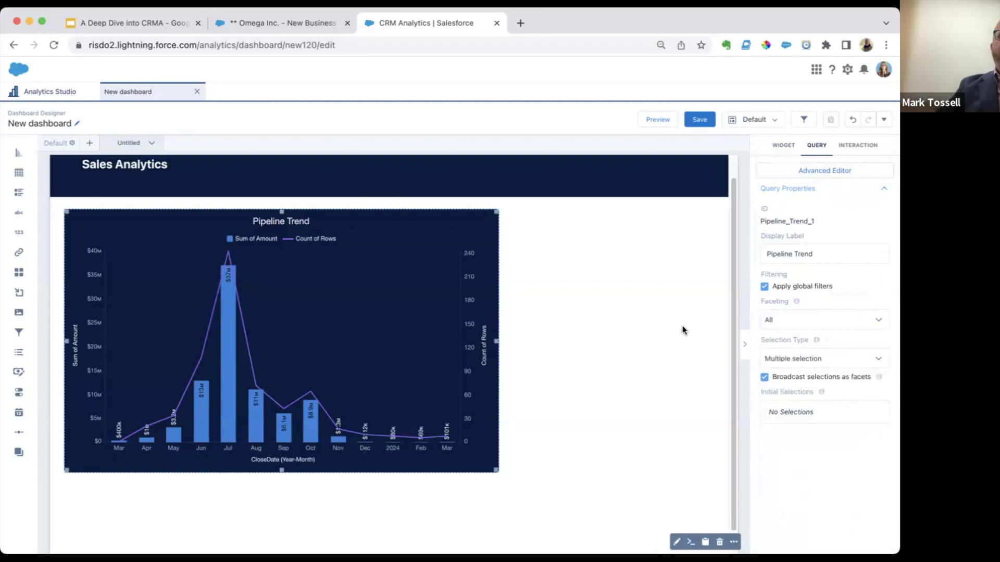
Create a new query on the Opportunities dataset from the Sales Analytics v6 app and label it Stages
{"action": "left_click", "coordinate": [609, 308]}
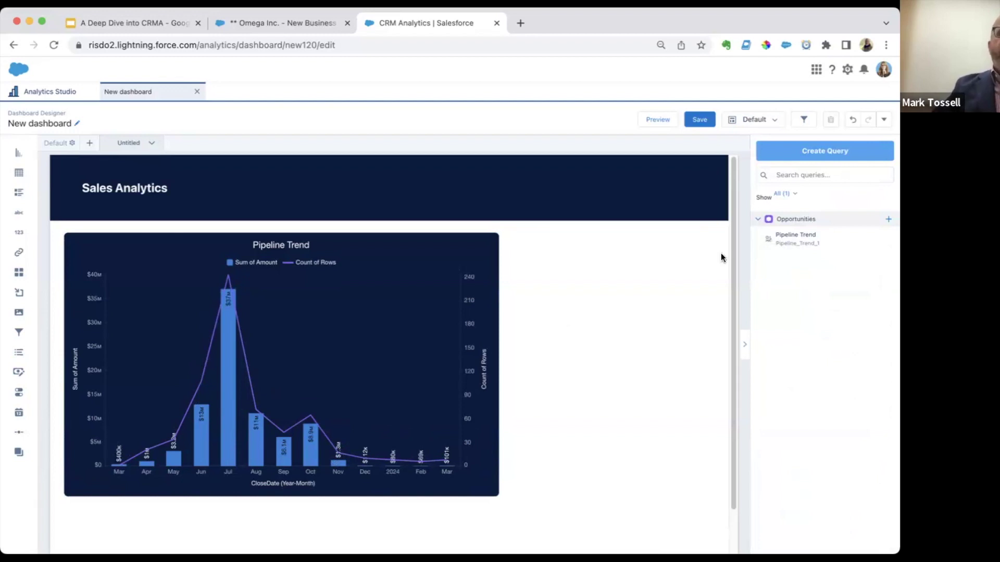
{"action": "left_click", "coordinate": [828, 151]}
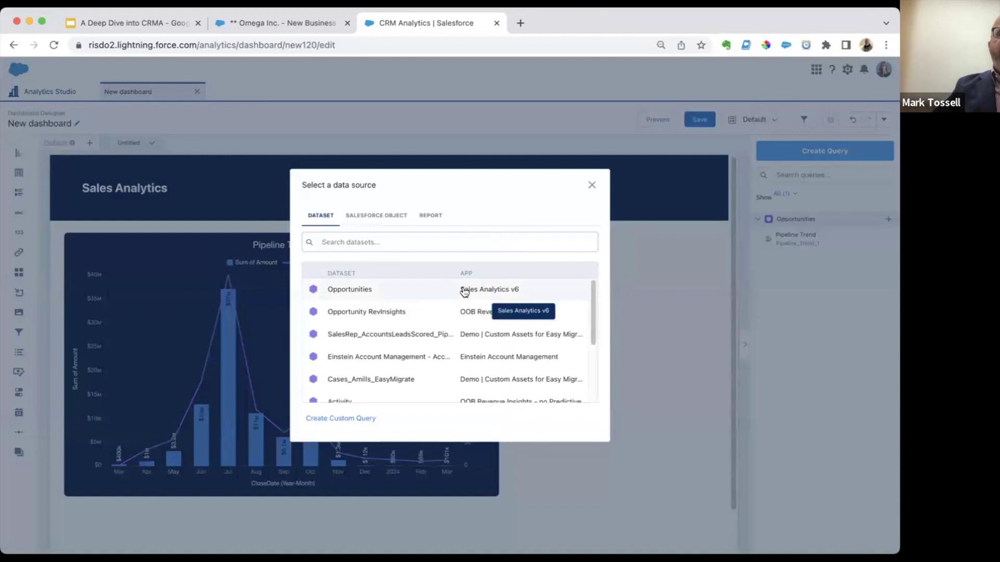
{"action": "left_click", "coordinate": [464, 292]}
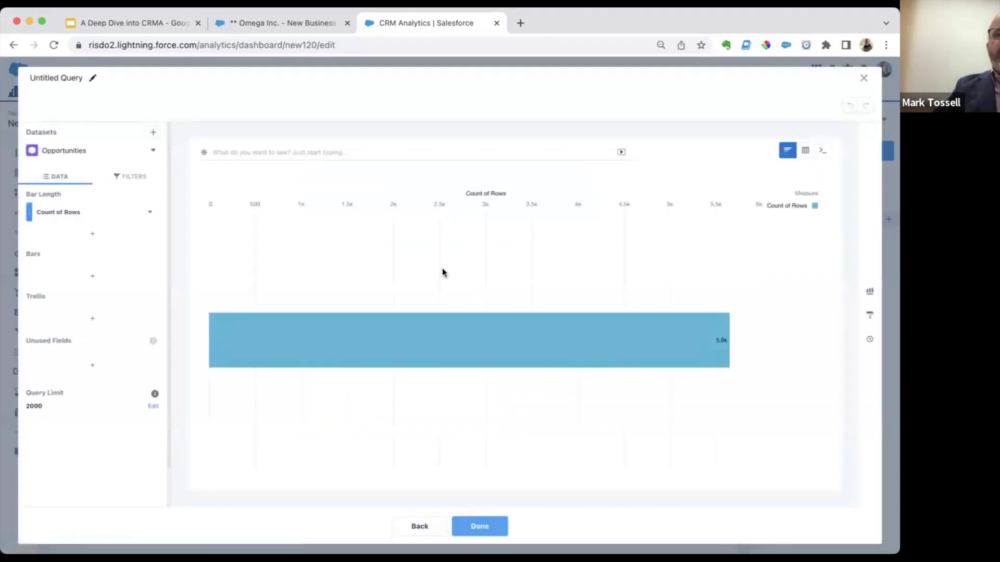
{"action": "left_click", "coordinate": [94, 79]}
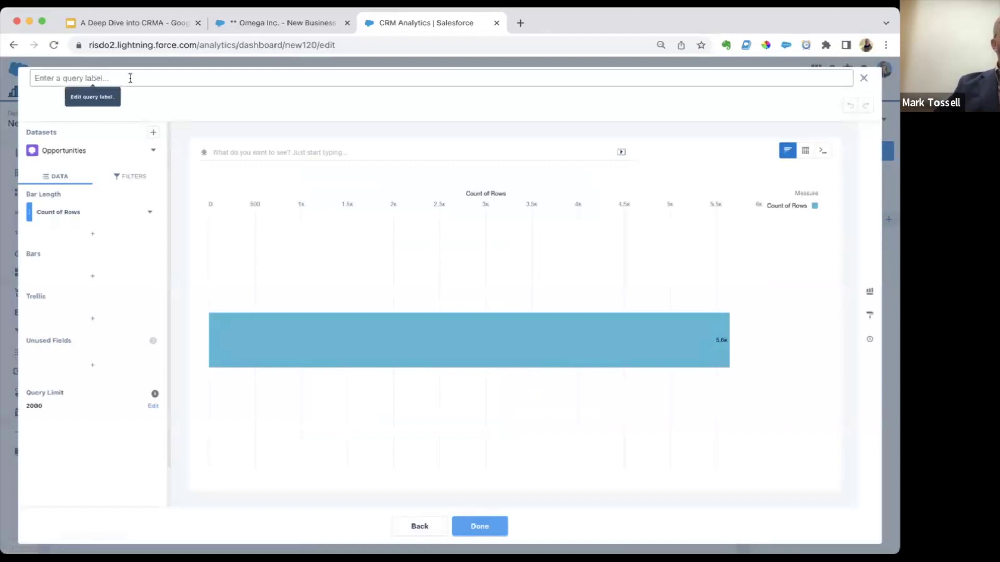
{"action": "type", "text": "Pieline"}
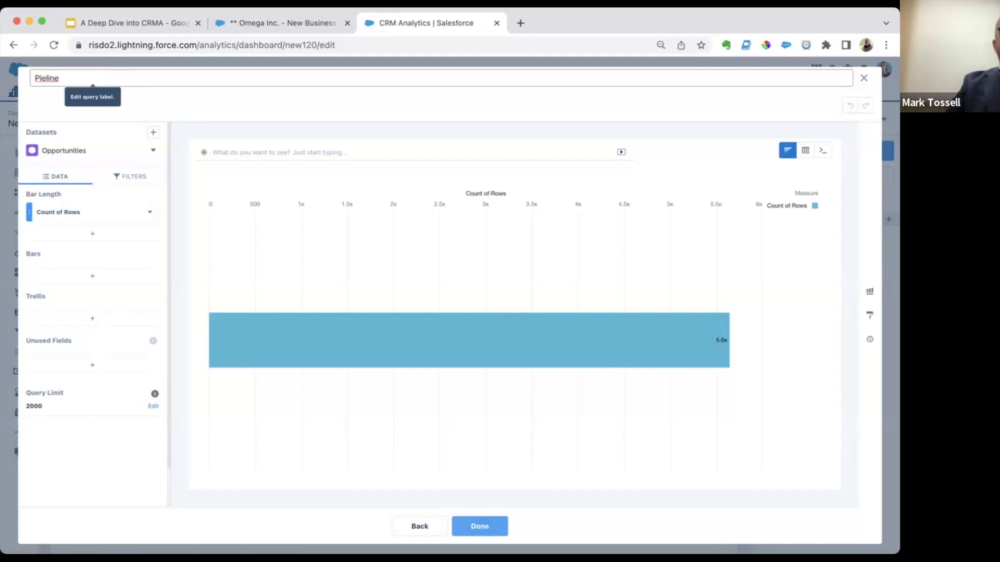
{"action": "key", "text": "BackSpace"}
{"action": "key", "text": "BackSpace"}
{"action": "type", "text": "Stages"}
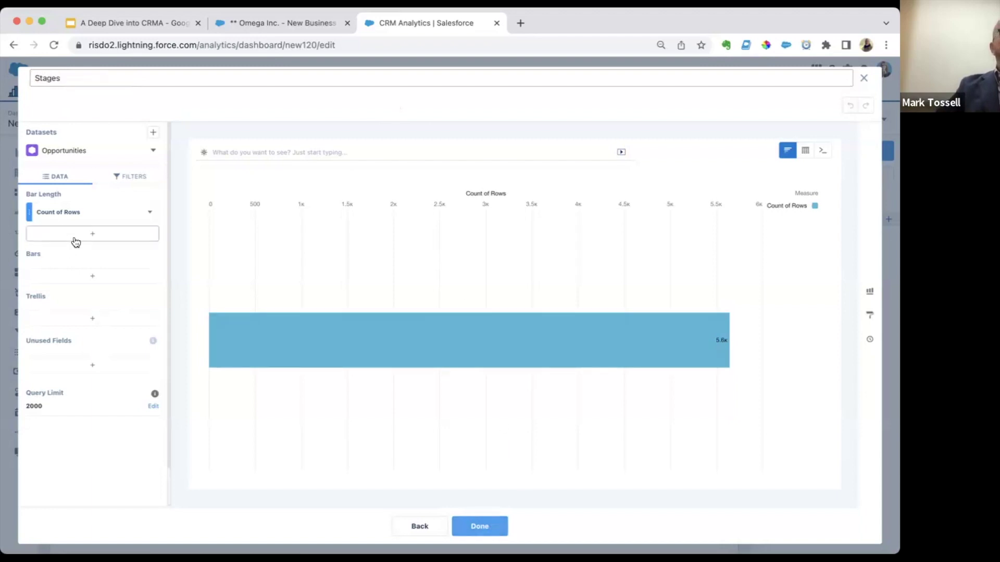
Set the Stages query's bar length to Sum of Amount and group its bars by Stage
{"action": "left_click", "coordinate": [74, 220]}
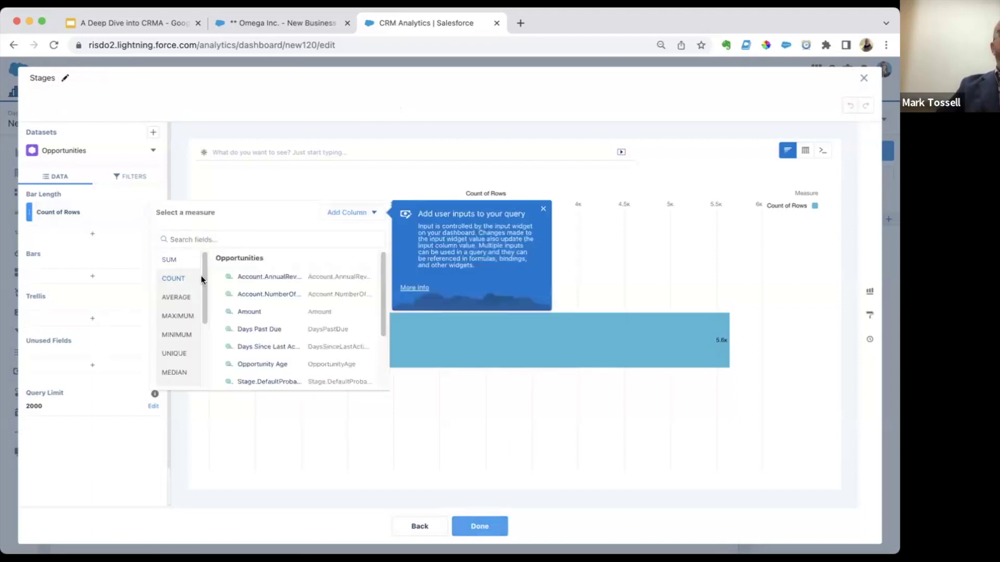
{"action": "left_click", "coordinate": [249, 312]}
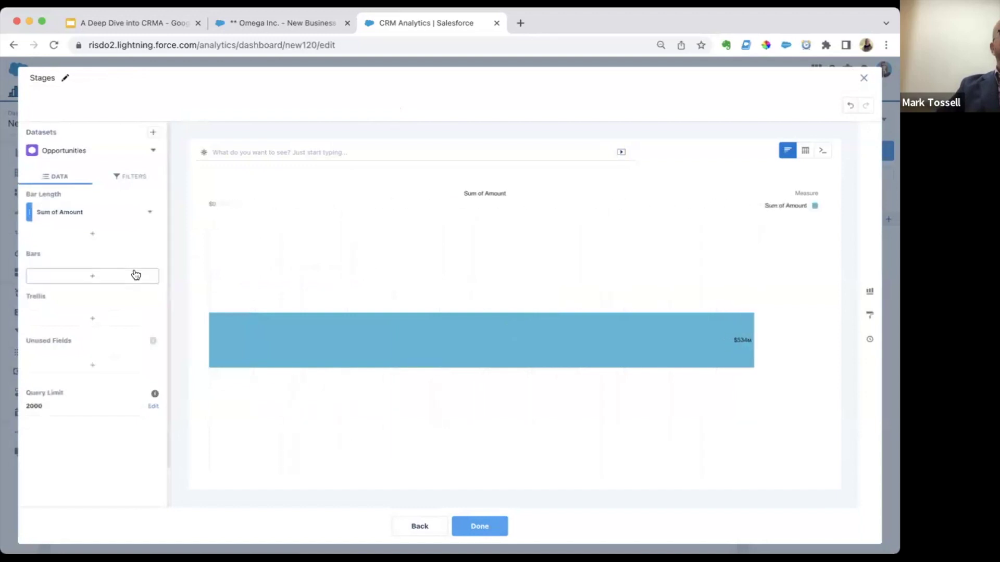
{"action": "left_click", "coordinate": [134, 277]}
{"action": "type", "text": "st"}
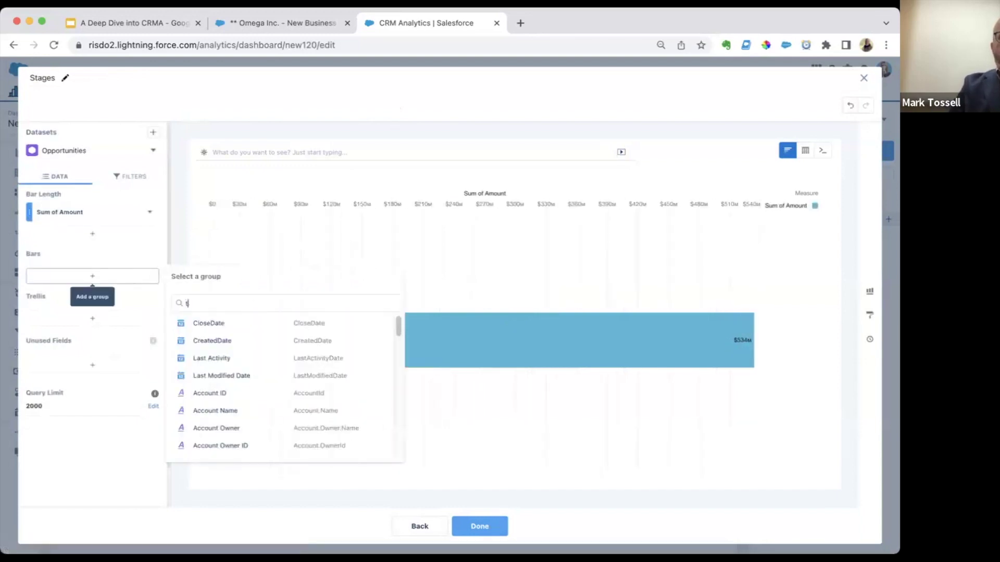
{"action": "type", "text": "a"}
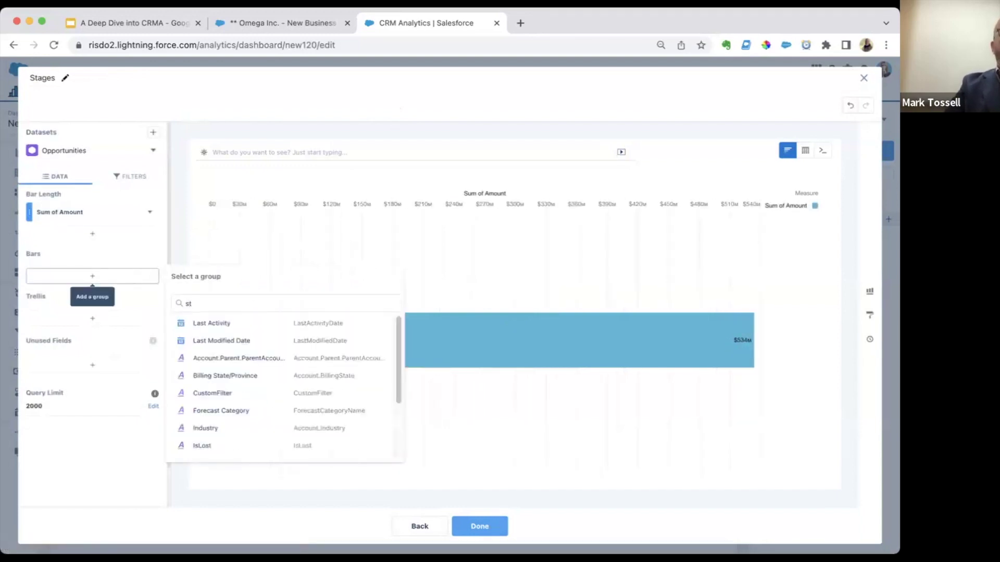
{"action": "left_click", "coordinate": [315, 375]}
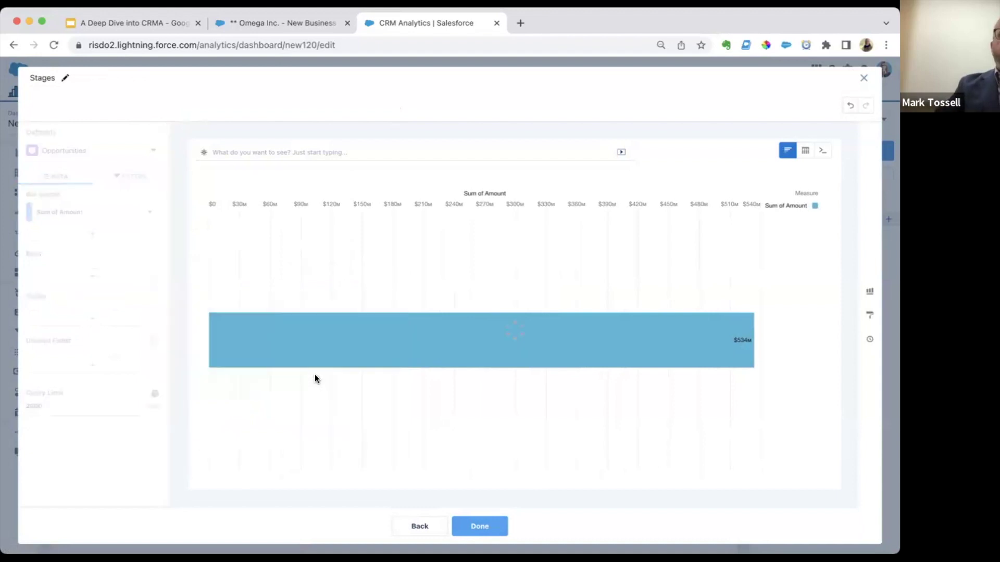
Apply conditional formatting to the Stages chart based on the Stage field
{"action": "left_click", "coordinate": [867, 316]}
{"action": "scroll", "coordinate": [826, 408], "scroll_direction": "down", "scroll_amount": 3}
{"action": "left_click", "coordinate": [797, 461]}
{"action": "scroll", "coordinate": [796, 442], "scroll_direction": "down", "scroll_amount": 2}
{"action": "left_click", "coordinate": [779, 420]}
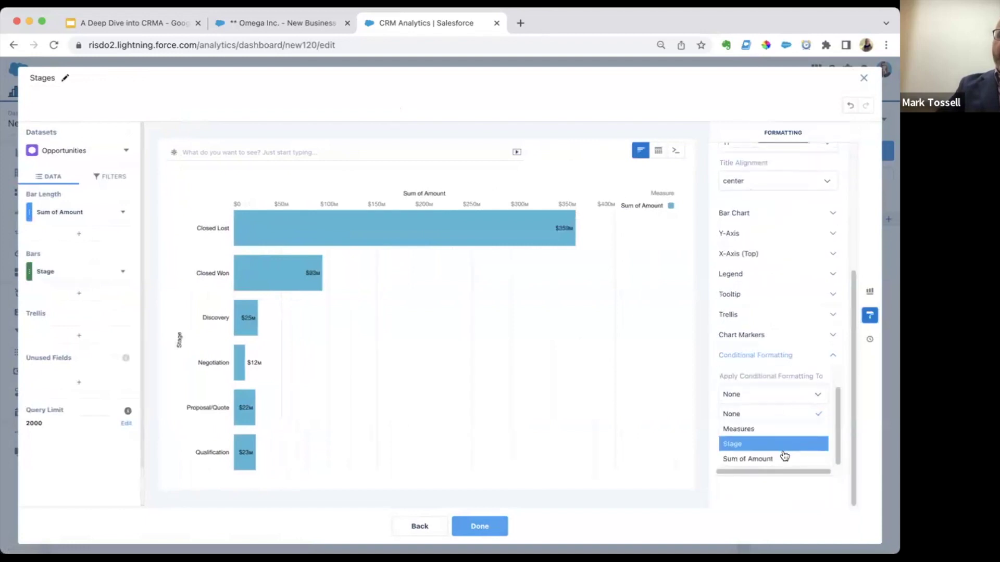
{"action": "left_click", "coordinate": [785, 449]}
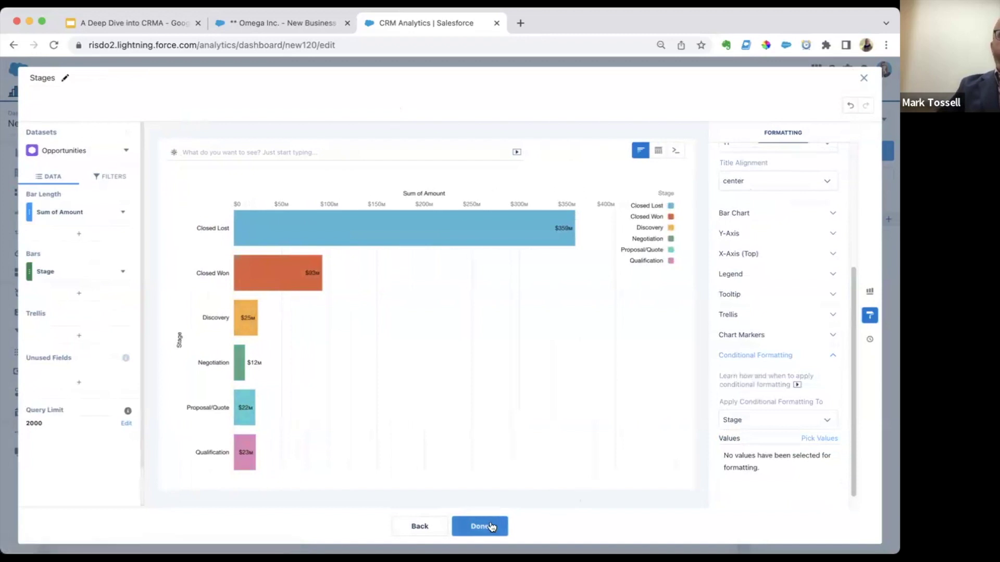
Title the Stages chart "Breakdown by Stage" and finish the query
{"action": "scroll", "coordinate": [828, 296], "scroll_direction": "up", "scroll_amount": 4}
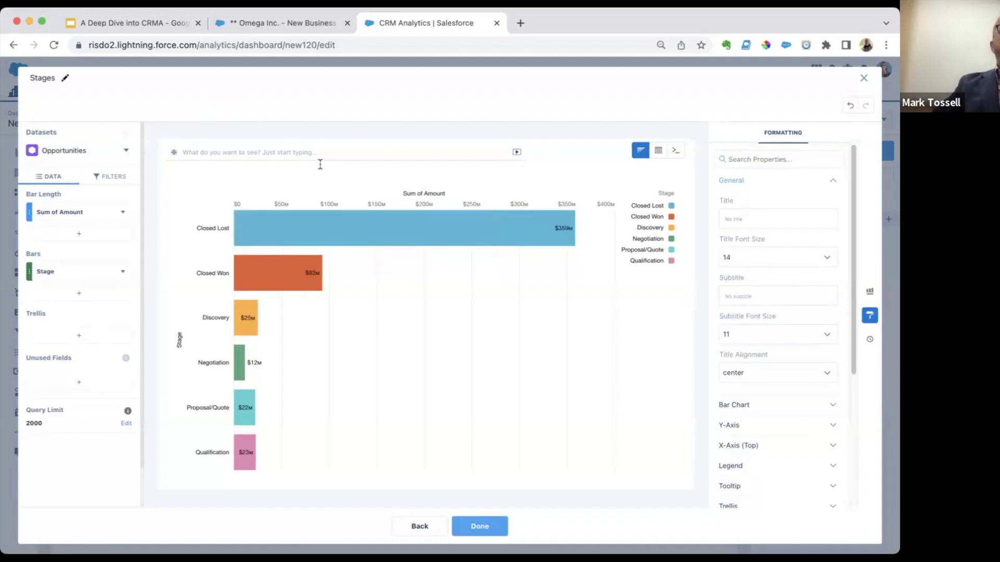
{"action": "left_click", "coordinate": [766, 218]}
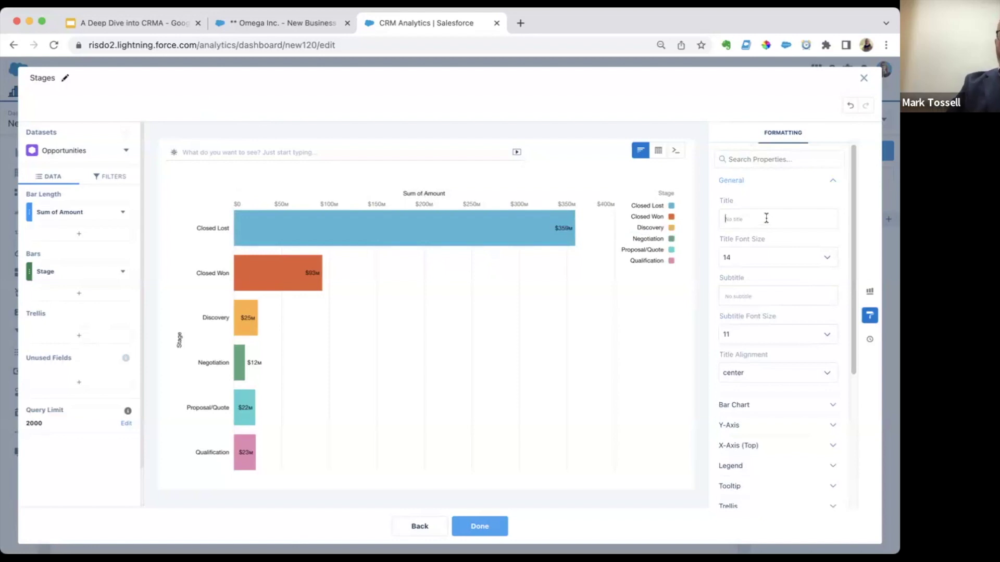
{"action": "type", "text": "Breakd"}
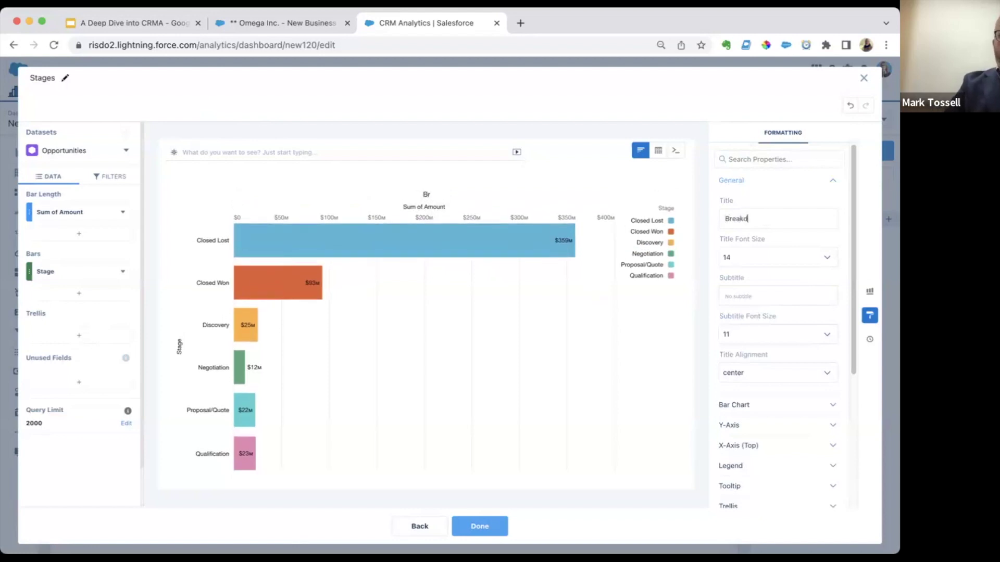
{"action": "type", "text": "own by Stage"}
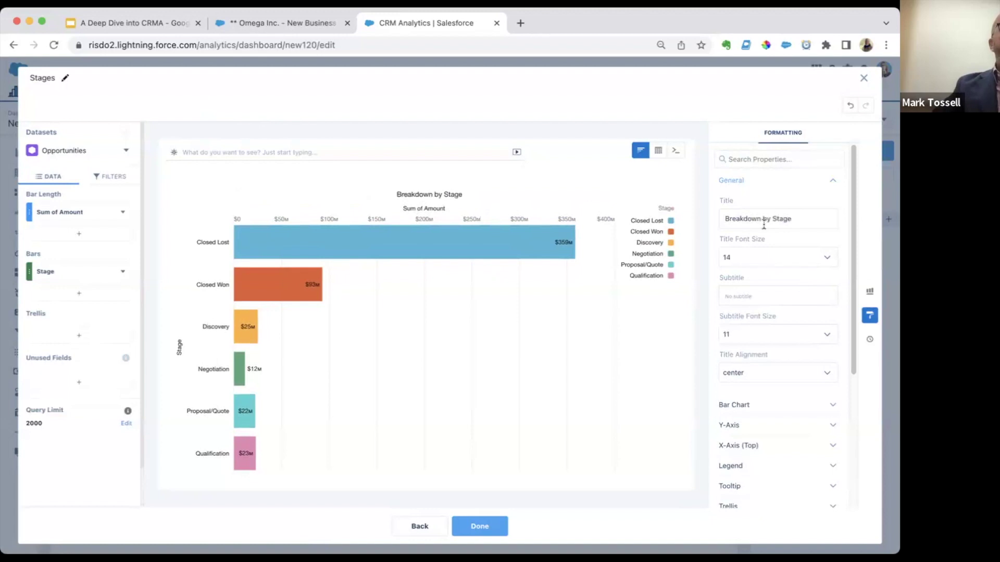
{"action": "left_click", "coordinate": [503, 519]}
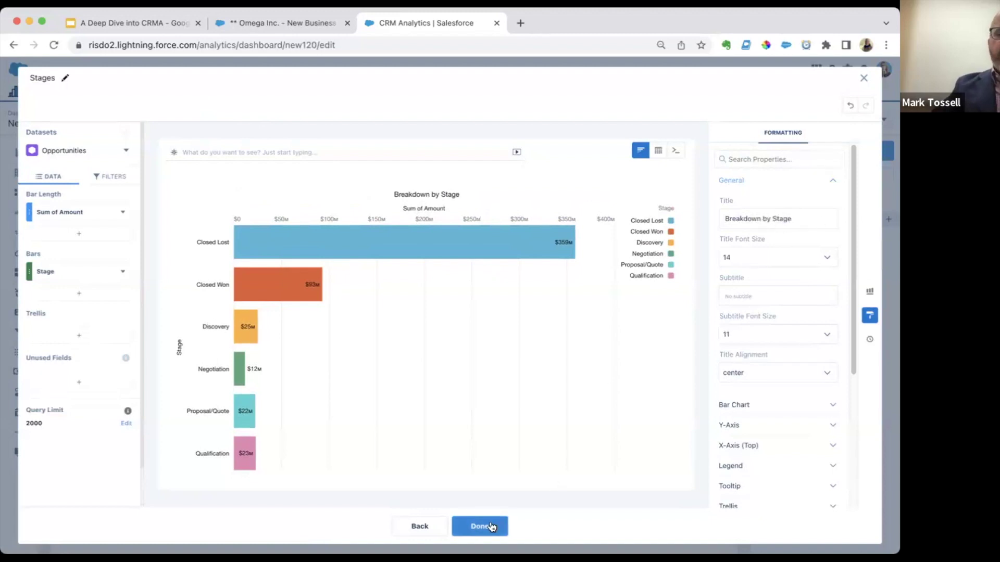
Remove the filter from the Pipeline Trend chart's query and update the chart on the dashboard
{"action": "left_click", "coordinate": [419, 283]}
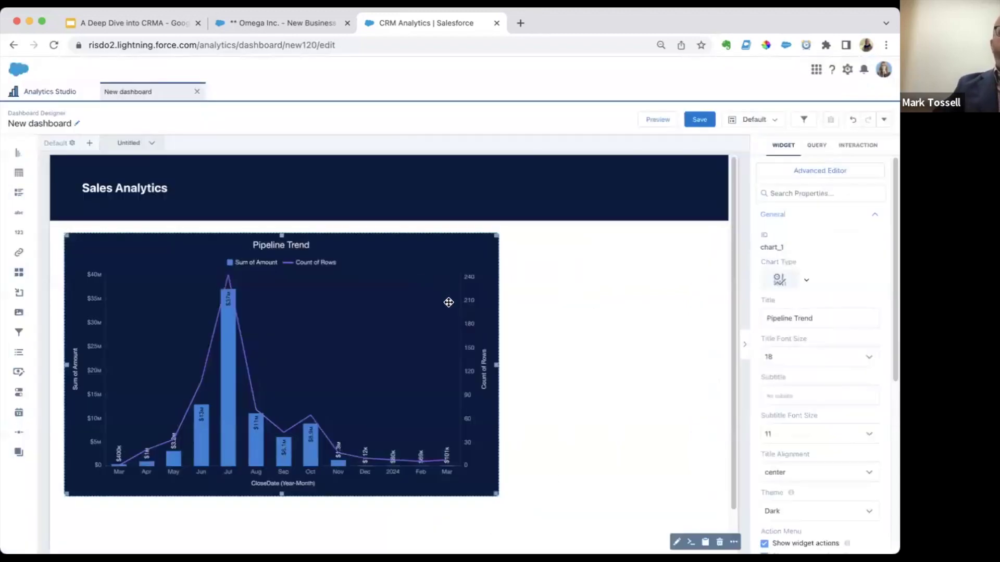
{"action": "left_click", "coordinate": [676, 541]}
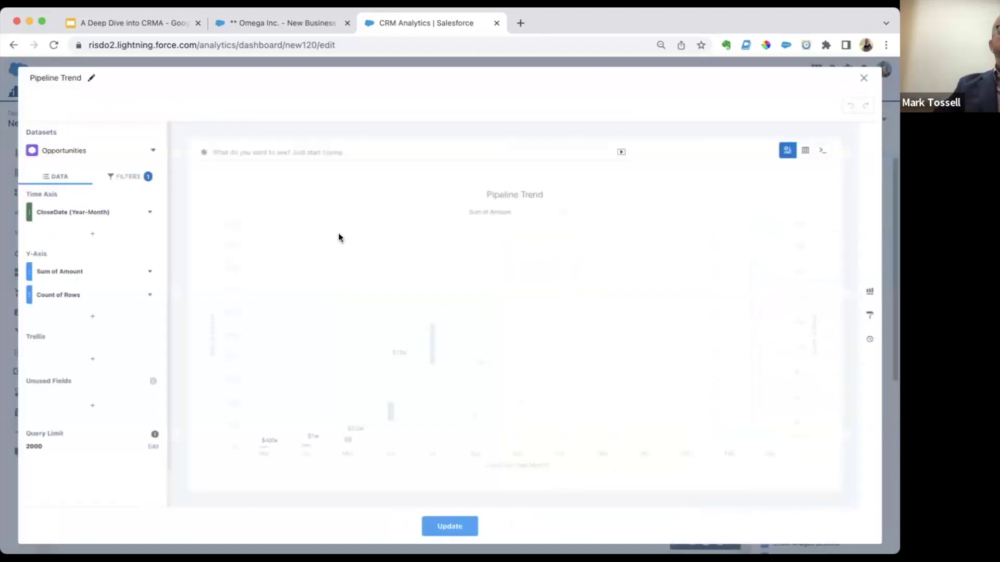
{"action": "left_click", "coordinate": [130, 176]}
{"action": "left_click", "coordinate": [152, 222]}
{"action": "left_click", "coordinate": [51, 179]}
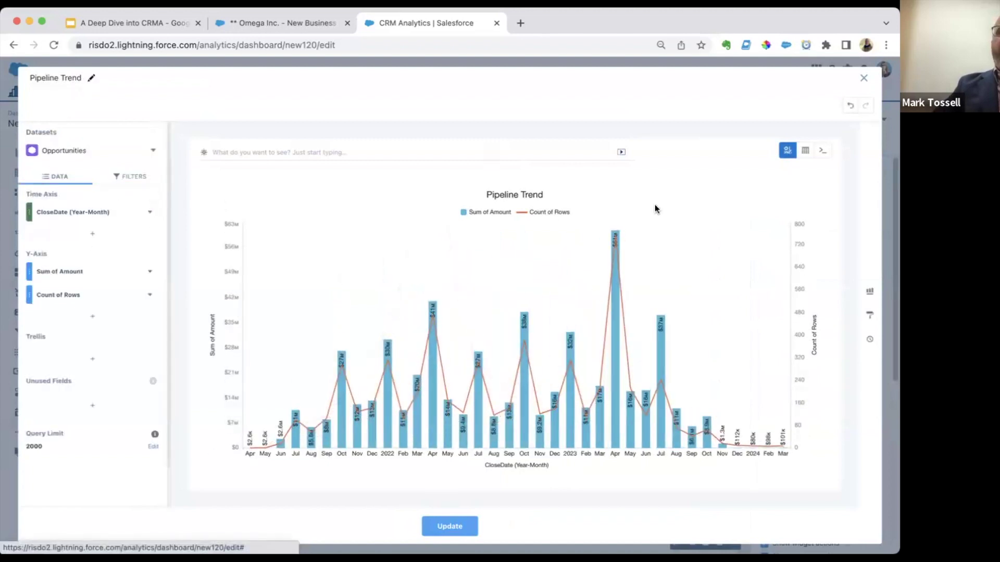
{"action": "left_click", "coordinate": [451, 526]}
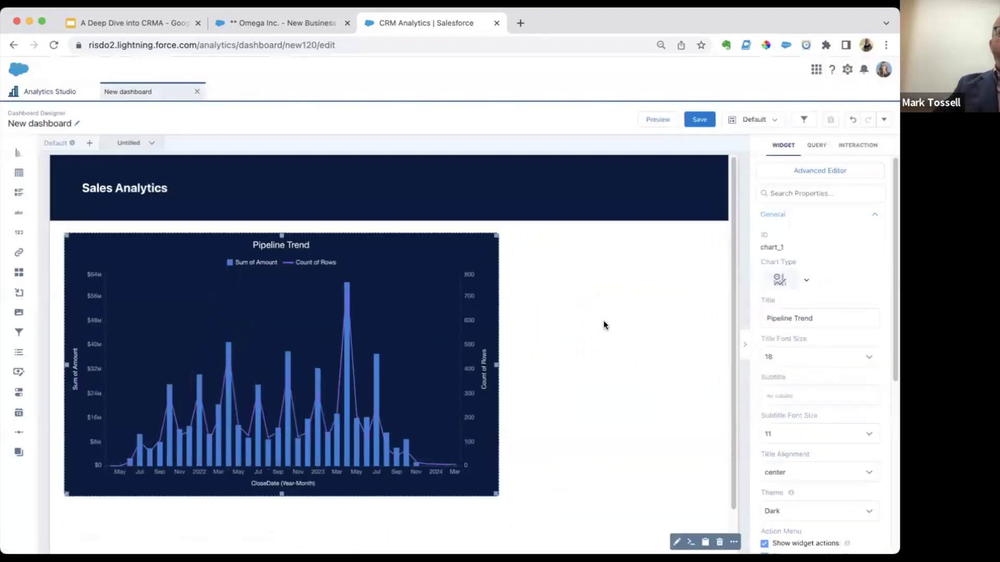
Change the Pipeline Trend chart's title to "Trend by Close Date"
{"action": "scroll", "coordinate": [816, 411], "scroll_direction": "down", "scroll_amount": 4}
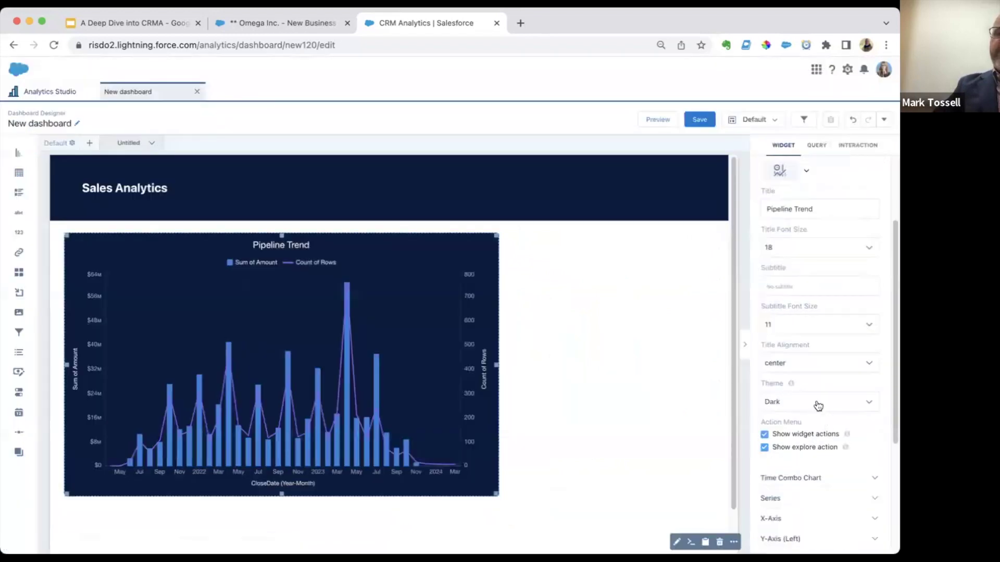
{"action": "scroll", "coordinate": [822, 365], "scroll_direction": "down", "scroll_amount": 4}
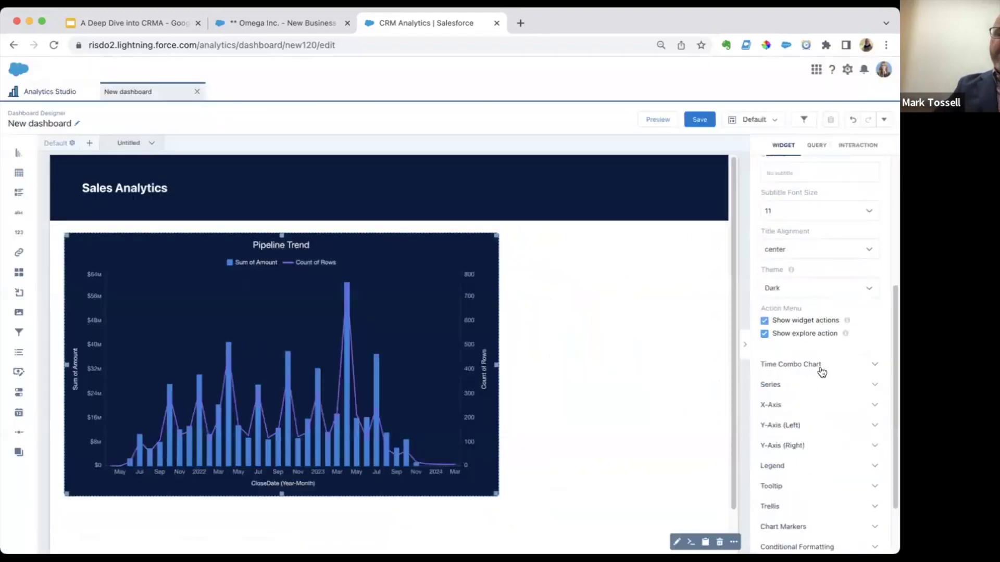
{"action": "scroll", "coordinate": [823, 369], "scroll_direction": "up", "scroll_amount": 6}
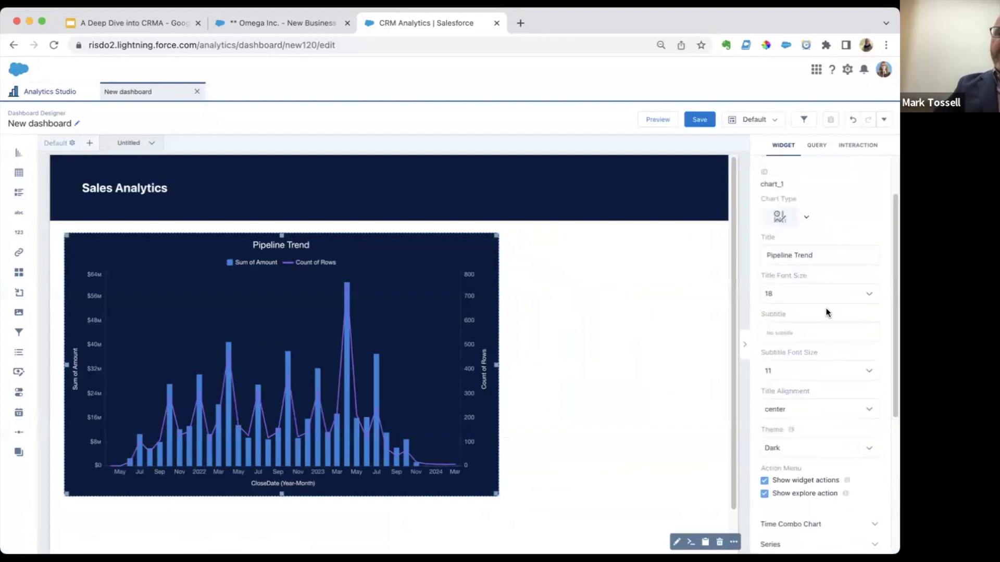
{"action": "double_click", "coordinate": [783, 254]}
{"action": "key", "text": "BackSpace"}
{"action": "left_click", "coordinate": [785, 254]}
{"action": "type", "text": "by Close Date"}
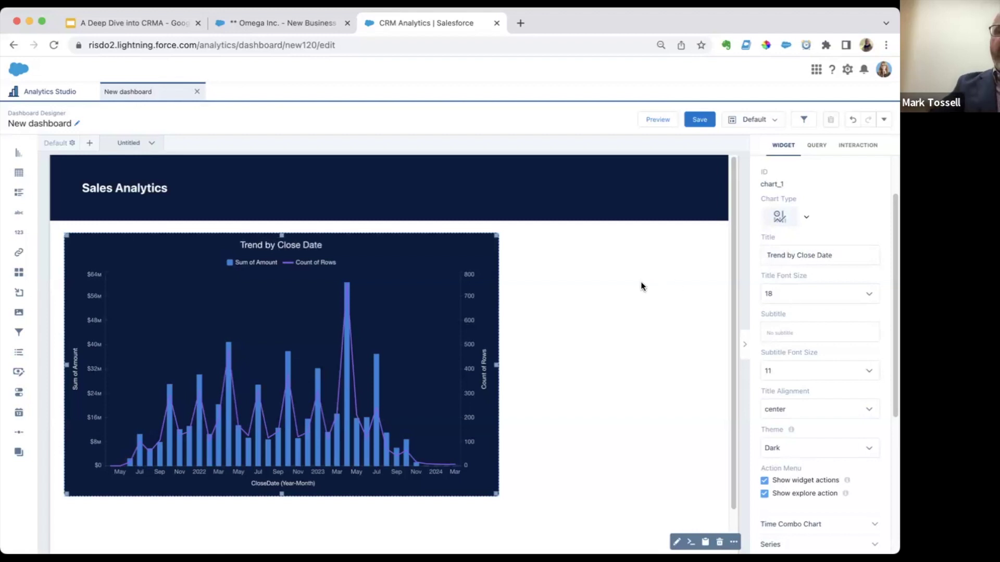
{"action": "left_click", "coordinate": [641, 282]}
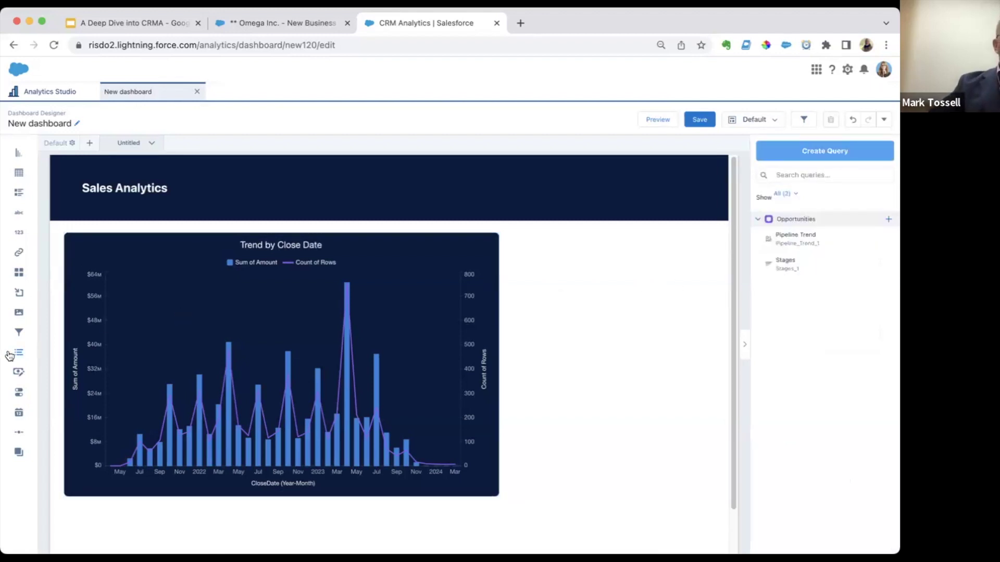
Add a toggle widget to the right end of the dashboard header, based on the Opportunities dataset's Closed field
{"action": "left_click_drag", "start_coordinate": [18, 394], "coordinate": [602, 190]}
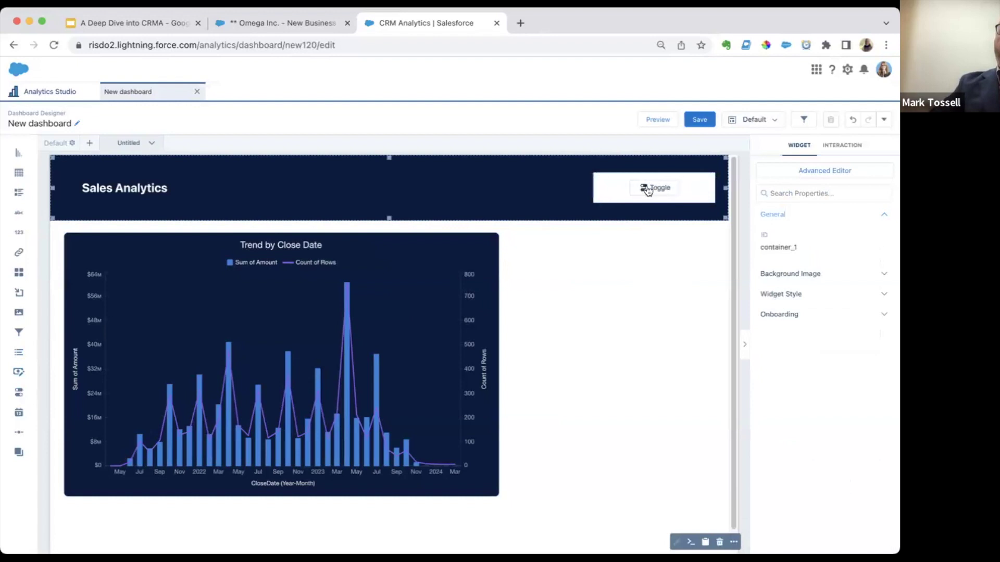
{"action": "left_click", "coordinate": [646, 186]}
{"action": "type", "text": "closed"}
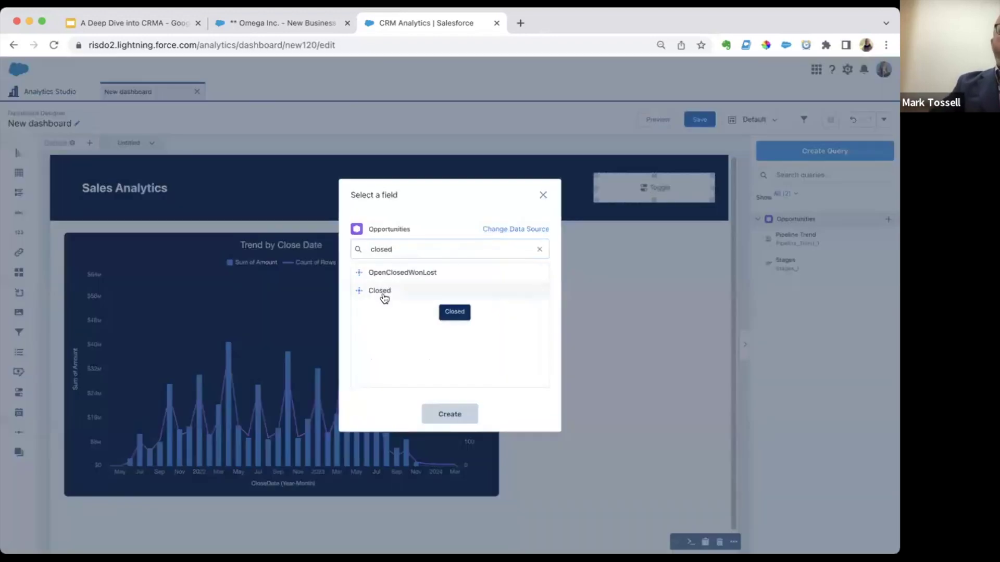
{"action": "left_click", "coordinate": [384, 297]}
{"action": "left_click", "coordinate": [491, 413]}
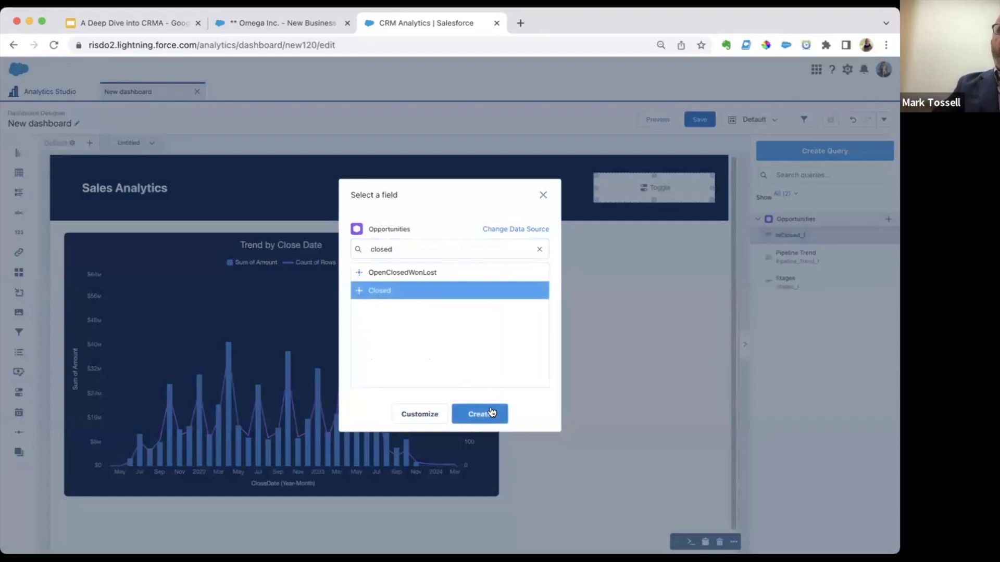
Widen the Open/Closed toggle slightly and increase its height within the header
{"action": "left_click_drag", "start_coordinate": [594, 186], "coordinate": [585, 186]}
{"action": "left_click", "coordinate": [644, 195]}
{"action": "left_click", "coordinate": [676, 201]}
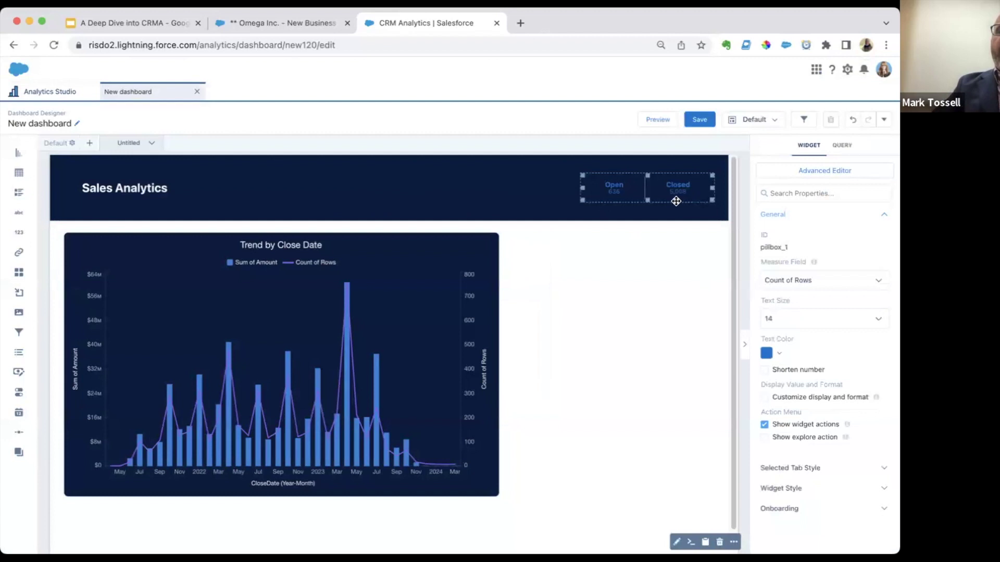
{"action": "left_click_drag", "start_coordinate": [648, 201], "coordinate": [647, 169]}
{"action": "left_click", "coordinate": [647, 177]}
{"action": "left_click", "coordinate": [647, 174]}
{"action": "left_click", "coordinate": [647, 169]}
{"action": "left_click", "coordinate": [687, 186]}
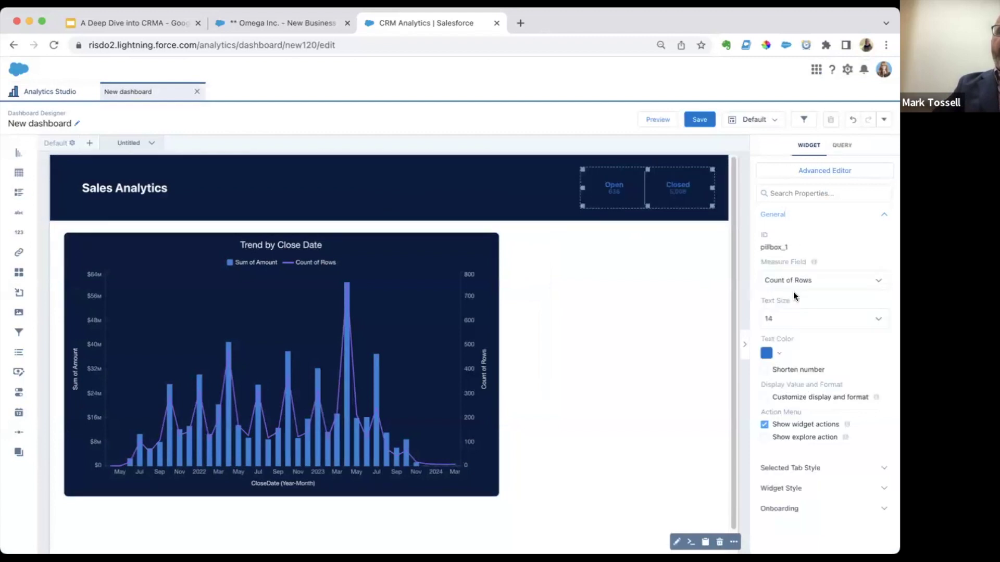
Override the Open/Closed toggle's default widget style with a light grey border on all sides
{"action": "left_click", "coordinate": [813, 487]}
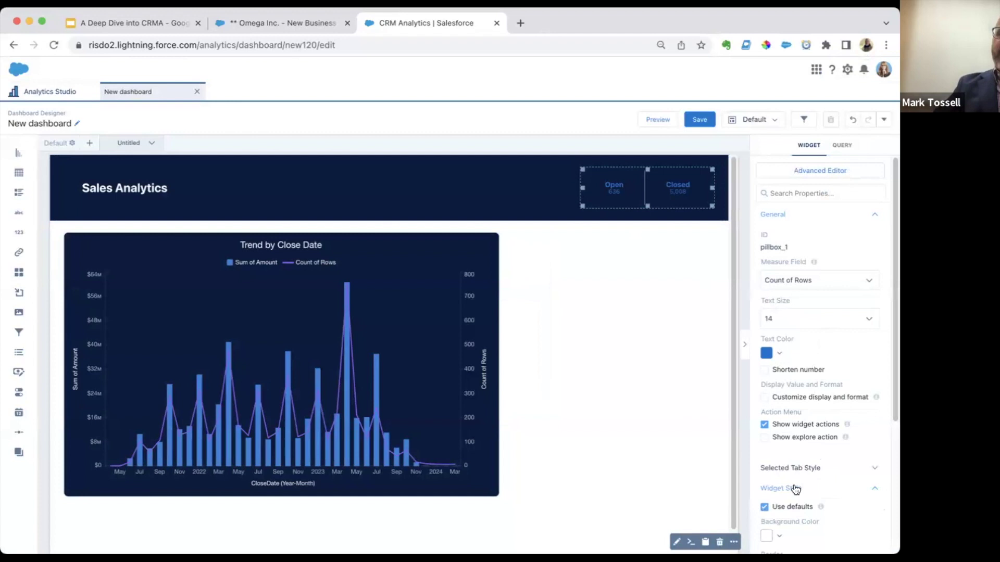
{"action": "scroll", "coordinate": [811, 479], "scroll_direction": "down", "scroll_amount": 5}
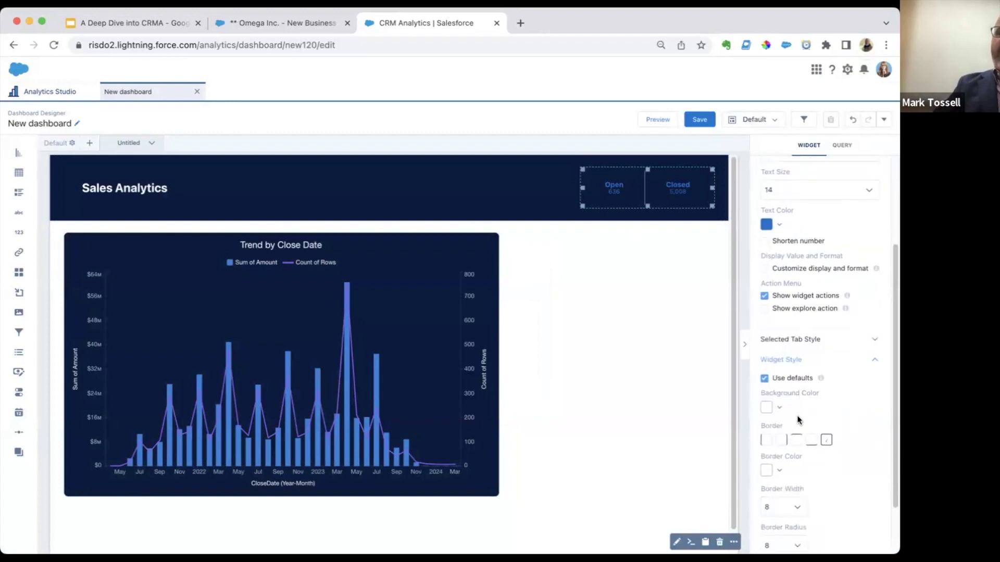
{"action": "scroll", "coordinate": [801, 417], "scroll_direction": "down", "scroll_amount": 3}
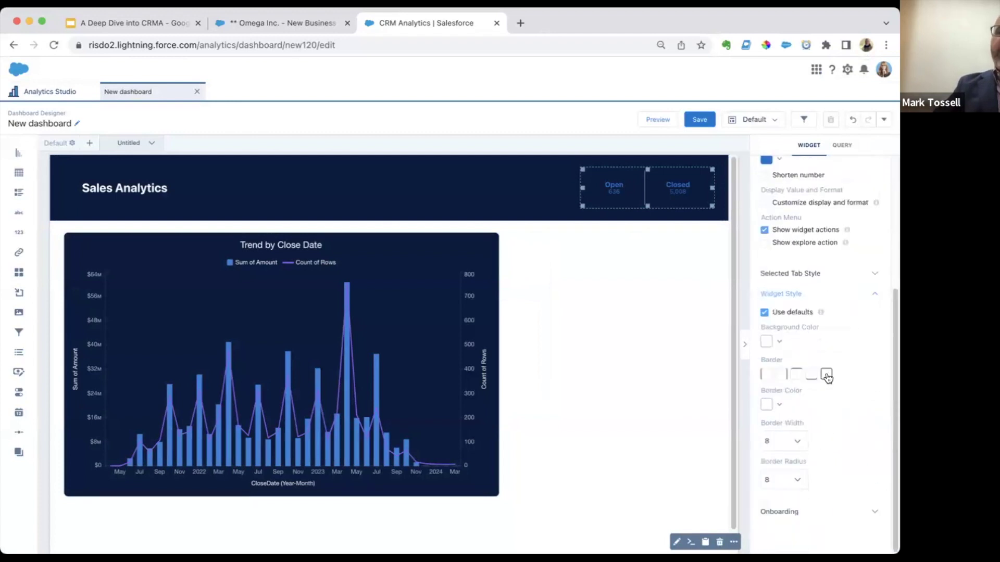
{"action": "left_click", "coordinate": [678, 328]}
{"action": "left_click", "coordinate": [684, 191]}
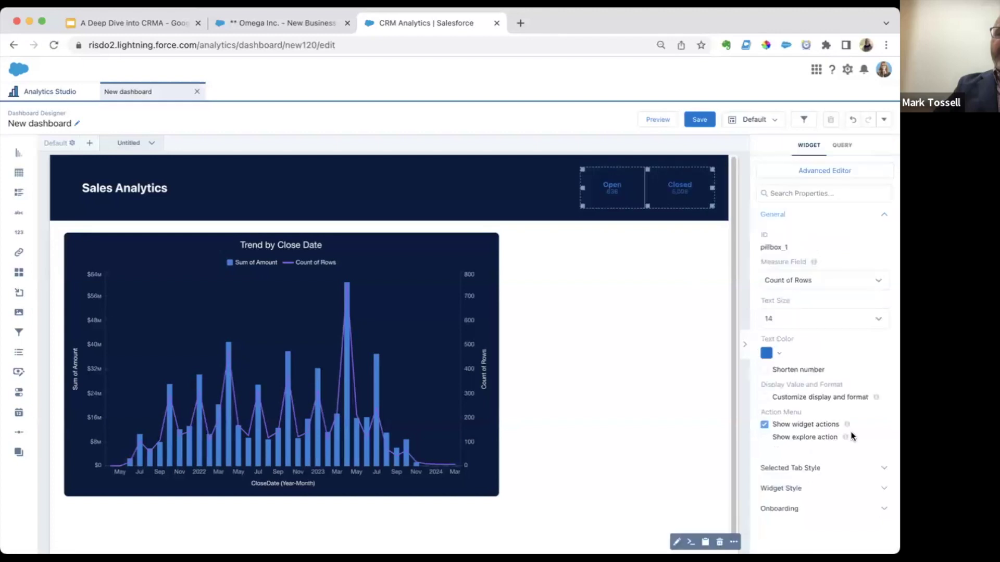
{"action": "left_click", "coordinate": [810, 489]}
{"action": "scroll", "coordinate": [853, 440], "scroll_direction": "down", "scroll_amount": 5}
{"action": "left_click", "coordinate": [831, 373]}
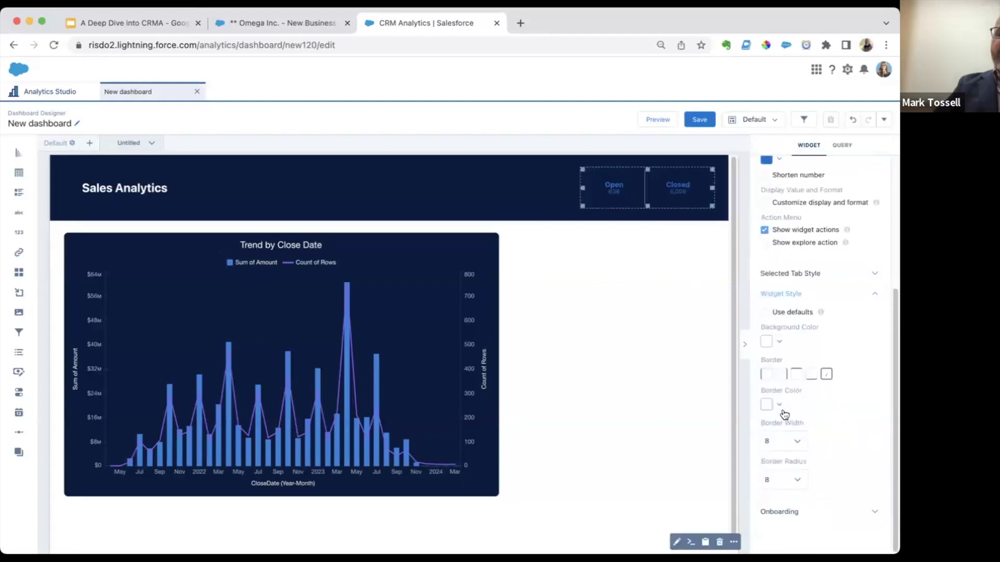
{"action": "left_click", "coordinate": [779, 406]}
{"action": "left_click", "coordinate": [788, 425]}
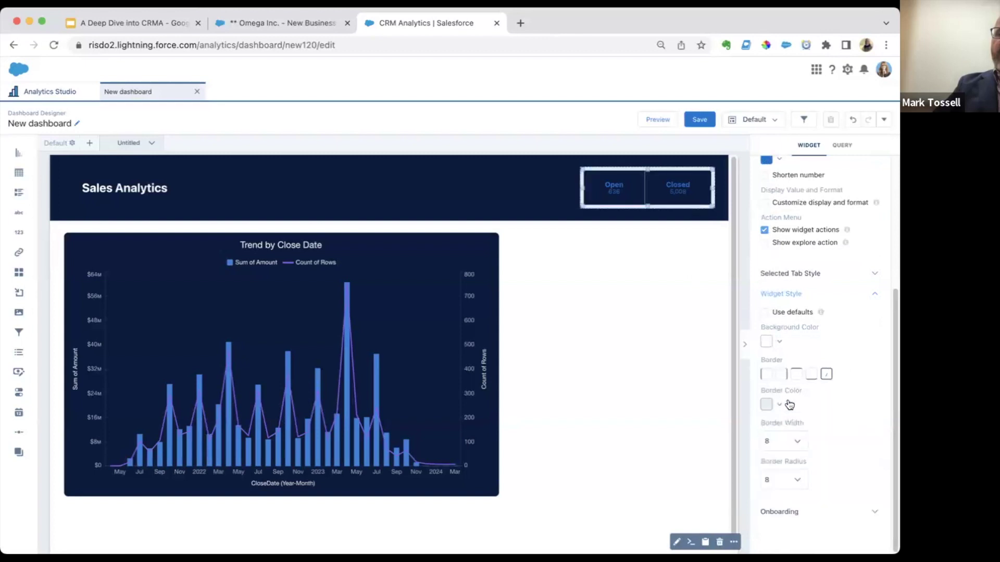
Set the Open/Closed toggle's border width to 2 and its border radius to 4
{"action": "left_click", "coordinate": [778, 441]}
{"action": "left_click", "coordinate": [779, 454]}
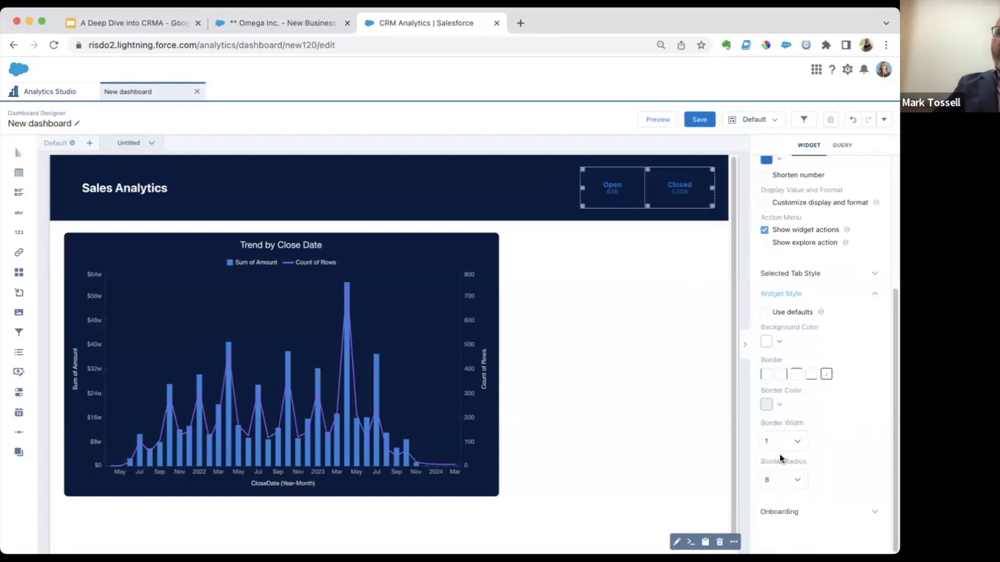
{"action": "left_click", "coordinate": [780, 442]}
{"action": "left_click", "coordinate": [784, 471]}
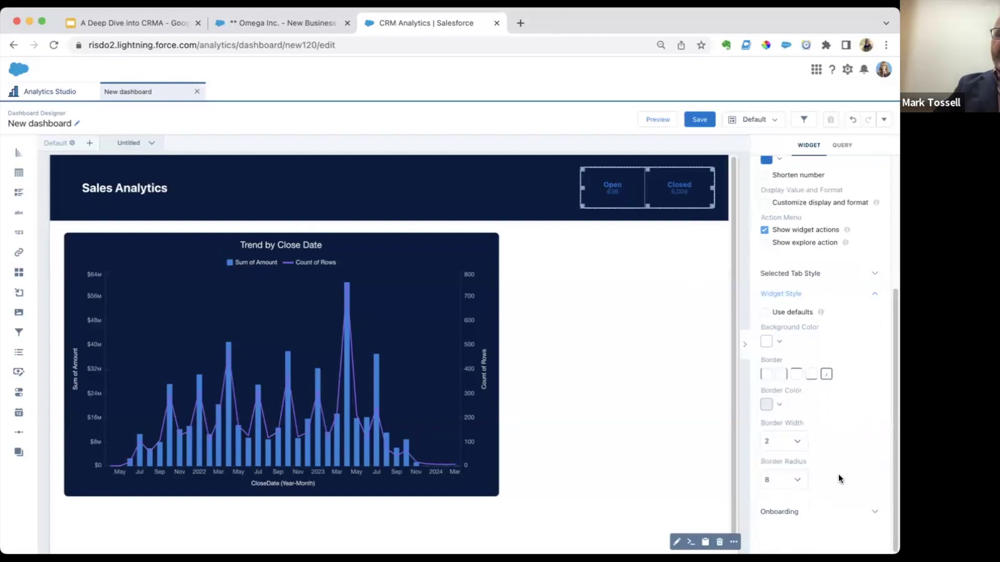
{"action": "left_click", "coordinate": [791, 481]}
{"action": "left_click", "coordinate": [789, 513]}
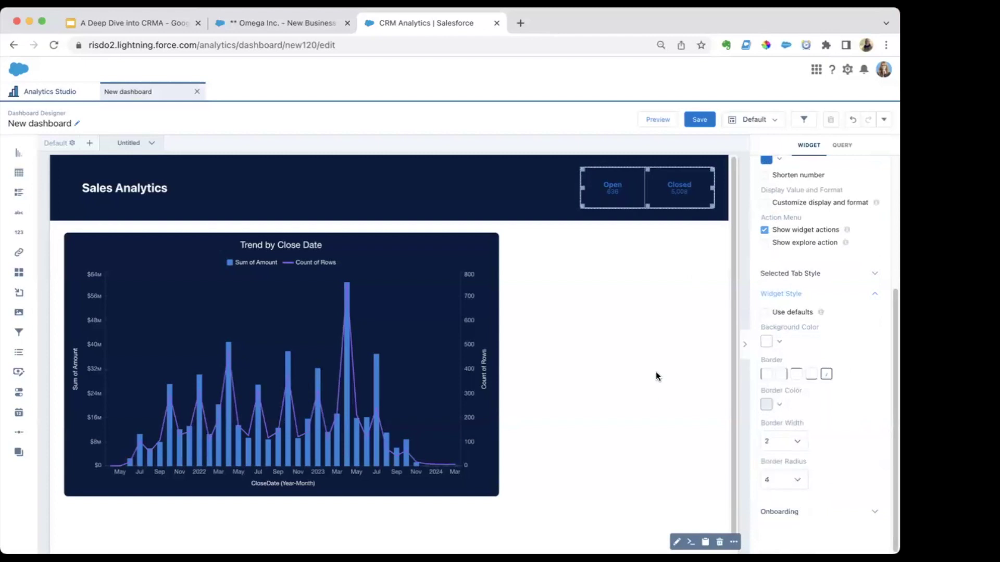
{"action": "left_click", "coordinate": [655, 371]}
{"action": "left_click", "coordinate": [673, 197]}
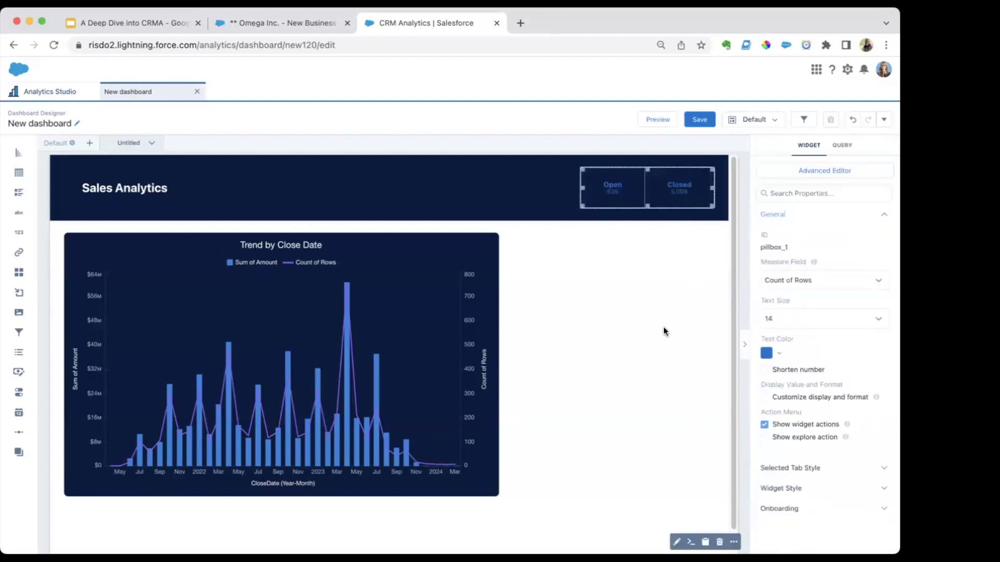
Preview the dashboard, test the Open and Closed filters on the trend chart, and return to editing
{"action": "left_click", "coordinate": [600, 323]}
{"action": "key", "text": "super+e"}
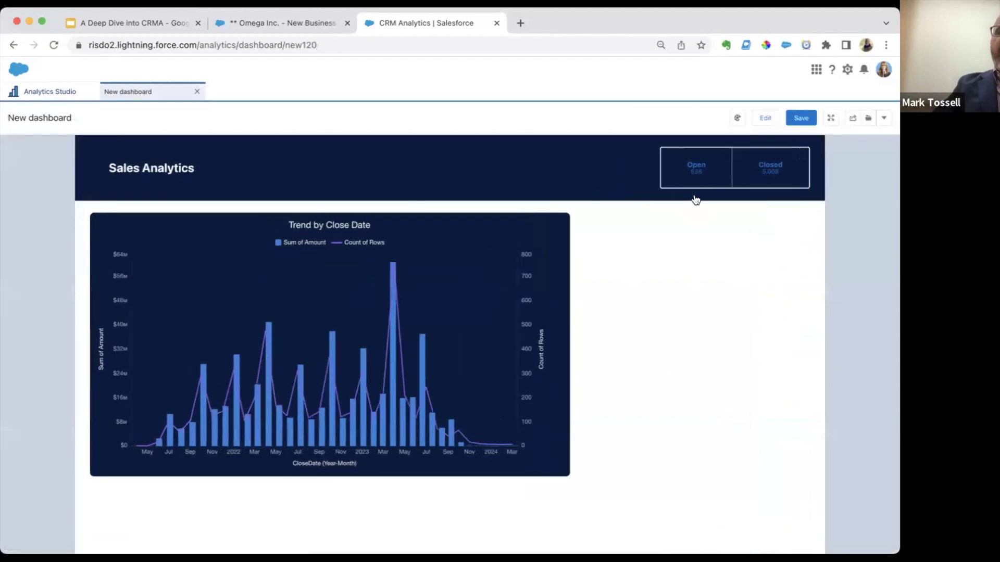
{"action": "left_click", "coordinate": [699, 175]}
{"action": "left_click", "coordinate": [770, 167]}
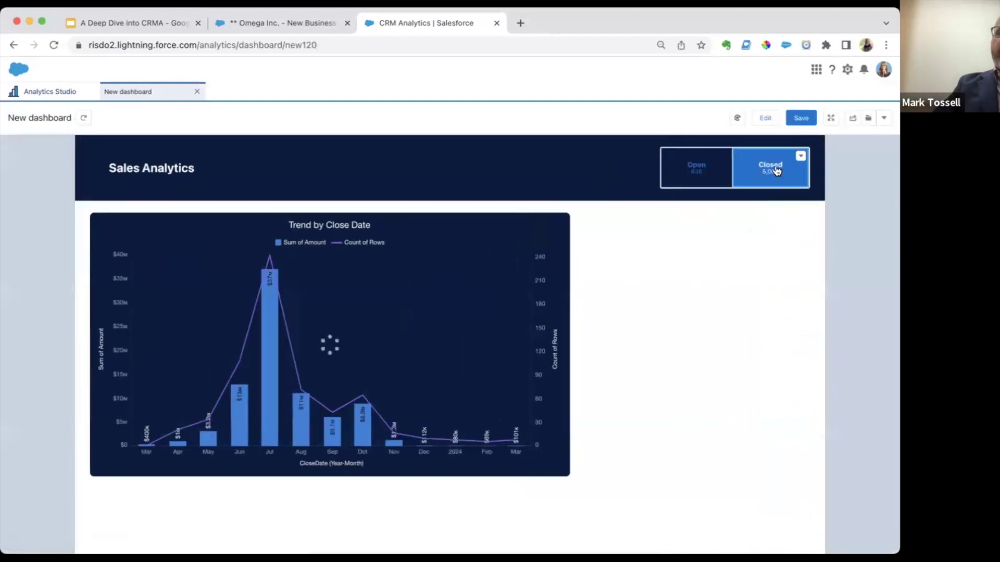
{"action": "left_click", "coordinate": [700, 171]}
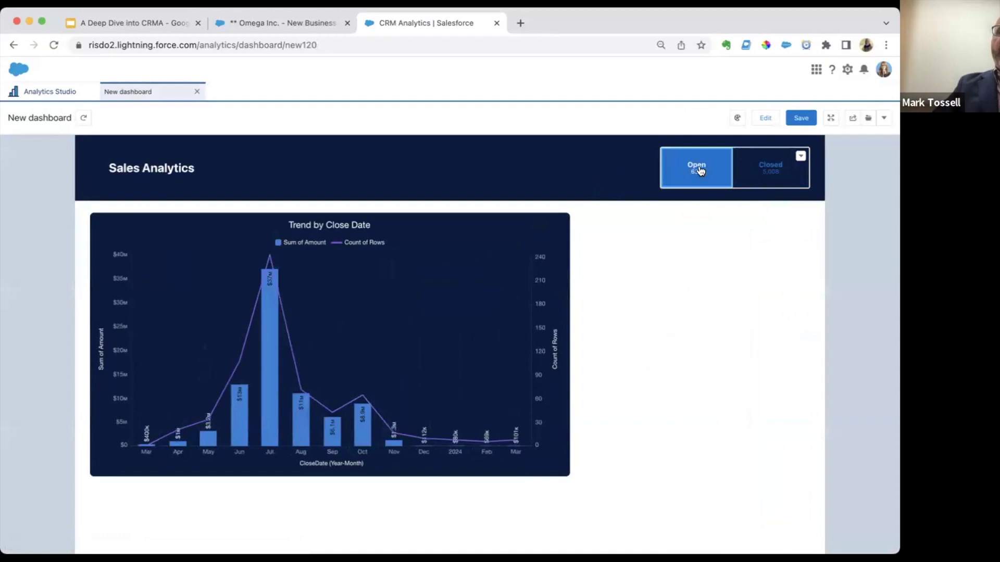
{"action": "left_click", "coordinate": [697, 169]}
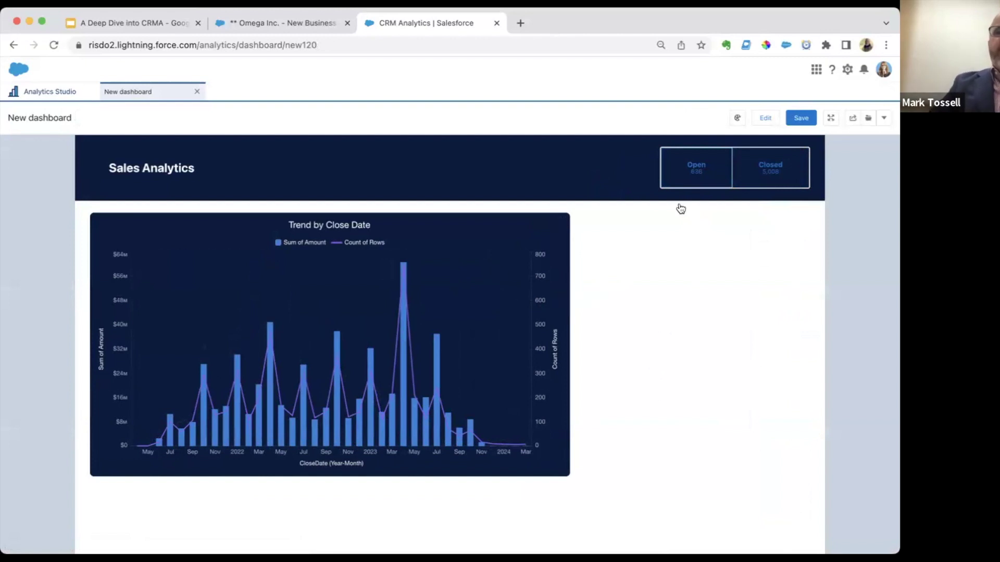
{"action": "left_click", "coordinate": [765, 118]}
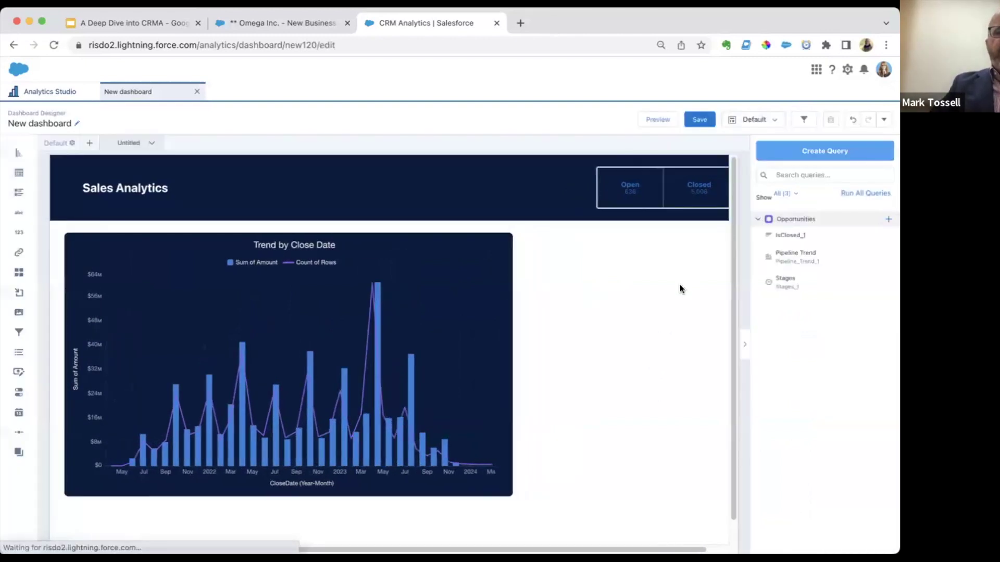
Place the Stages chart beside the trend chart, enlarge it to the same height, and hide its legend
{"action": "left_click_drag", "start_coordinate": [786, 284], "coordinate": [708, 274]}
{"action": "left_click_drag", "start_coordinate": [720, 418], "coordinate": [722, 496]}
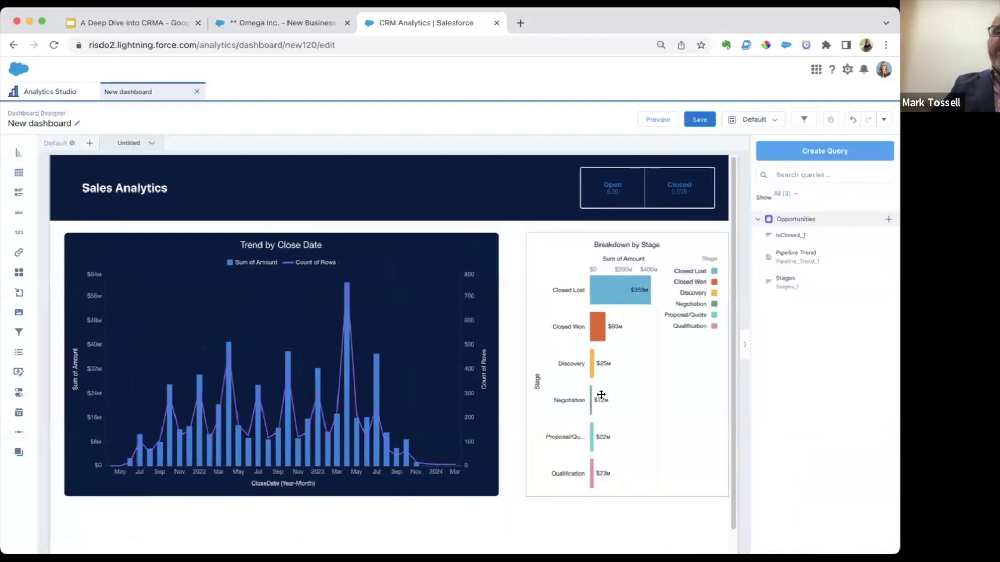
{"action": "left_click", "coordinate": [722, 383]}
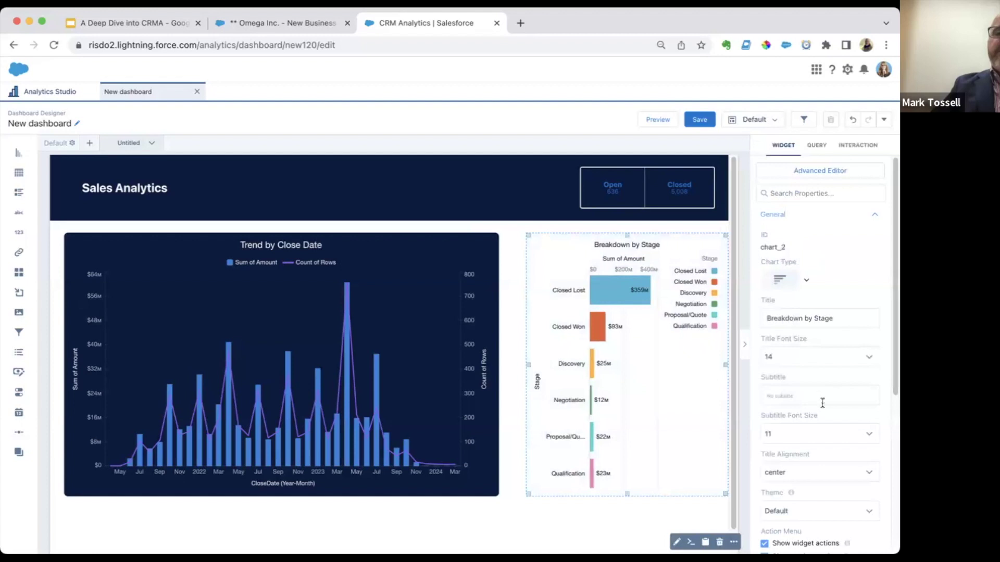
{"action": "scroll", "coordinate": [825, 416], "scroll_direction": "down", "scroll_amount": 3}
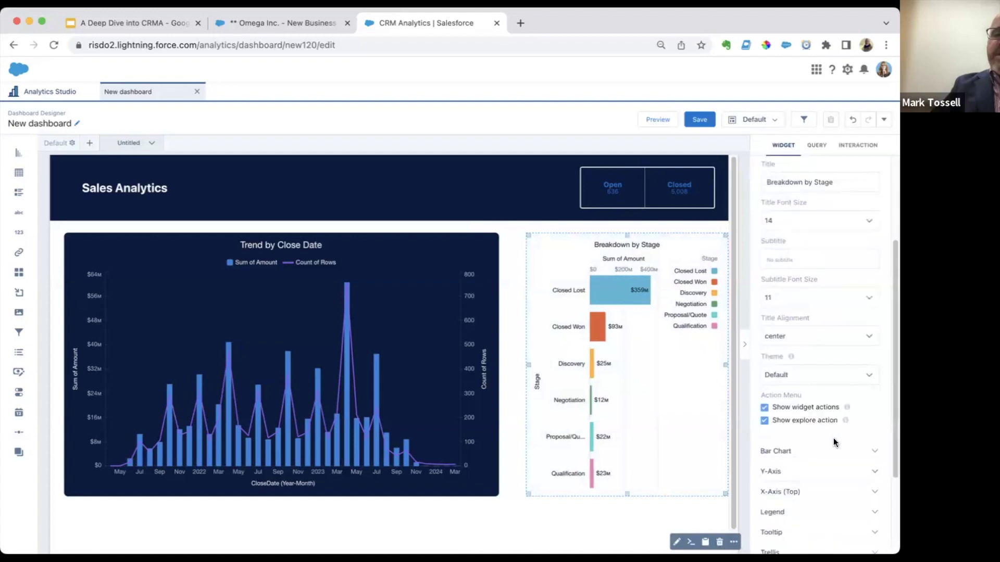
{"action": "left_click", "coordinate": [824, 512]}
{"action": "scroll", "coordinate": [801, 414], "scroll_direction": "down", "scroll_amount": 3}
{"action": "left_click", "coordinate": [798, 346]}
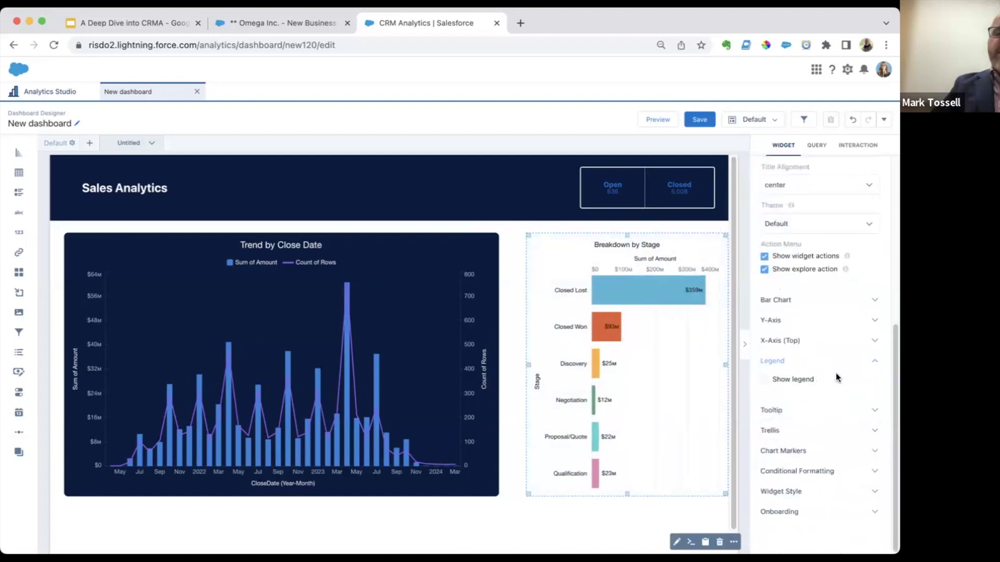
Hide the Breakdown by Stage chart's Y-axis title, X-axis title and X-axis
{"action": "left_click", "coordinate": [800, 319]}
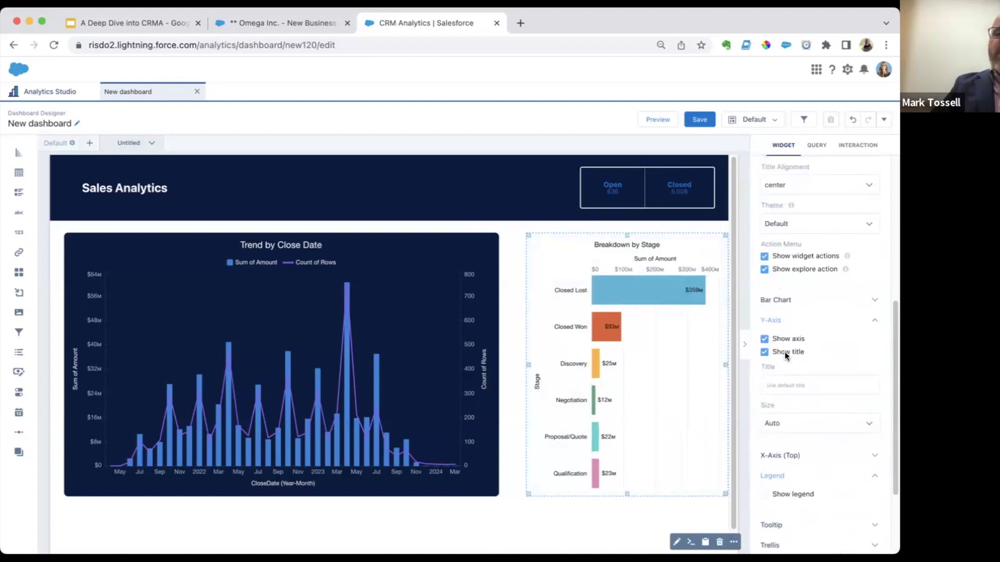
{"action": "left_click", "coordinate": [787, 352]}
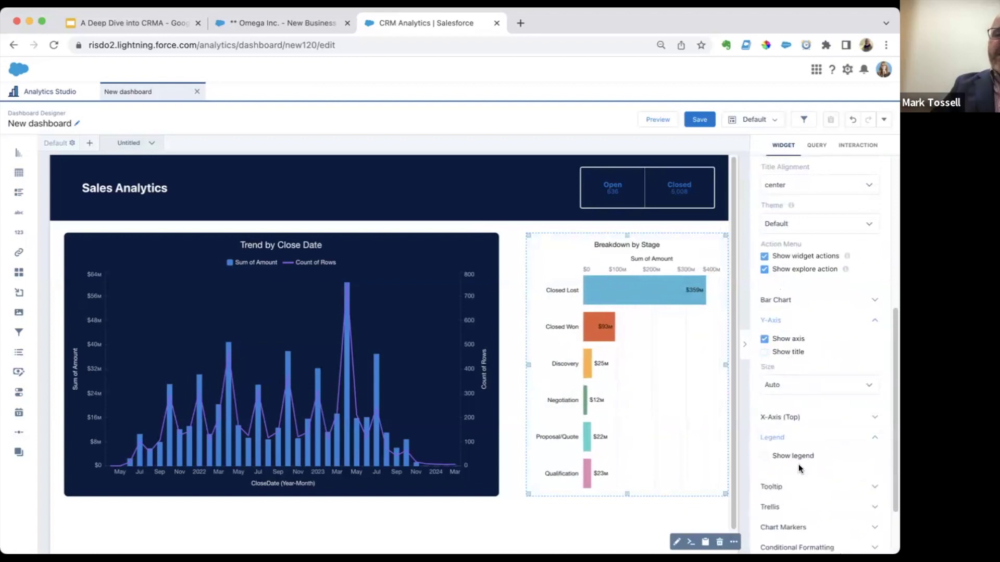
{"action": "left_click", "coordinate": [797, 417]}
{"action": "scroll", "coordinate": [796, 396], "scroll_direction": "down", "scroll_amount": 2}
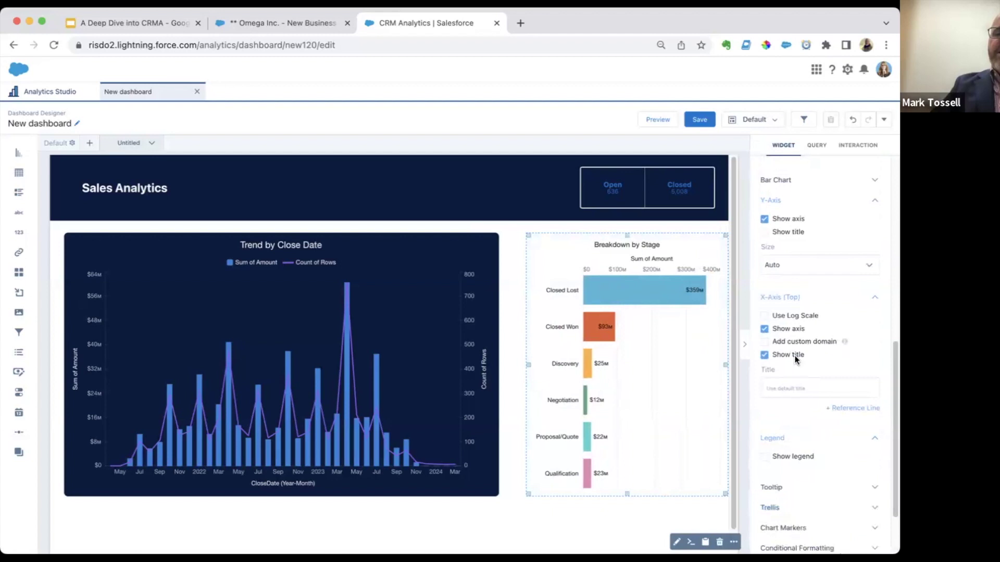
{"action": "left_click", "coordinate": [793, 357]}
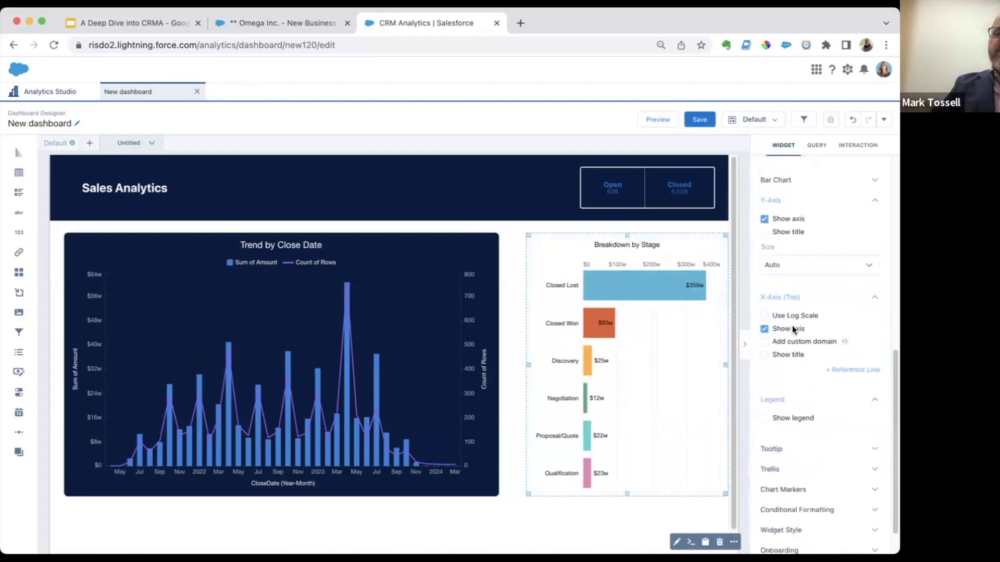
{"action": "left_click", "coordinate": [794, 330]}
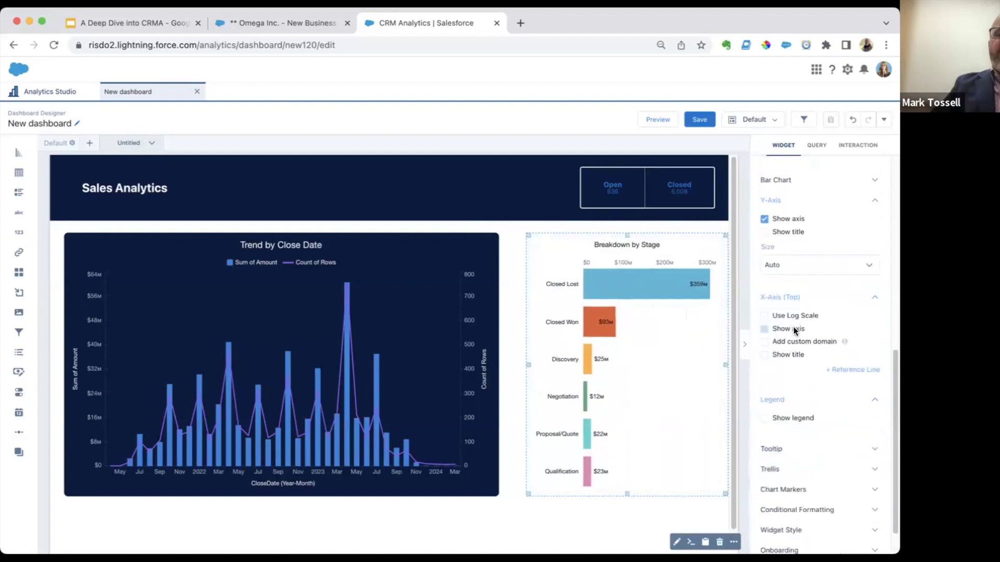
{"action": "left_click", "coordinate": [656, 516]}
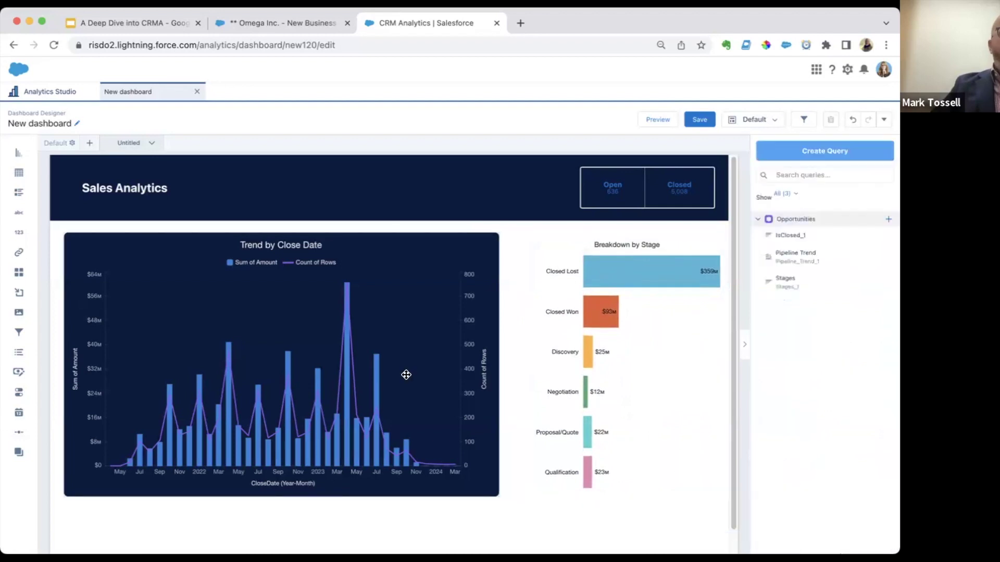
{"action": "left_click", "coordinate": [406, 375]}
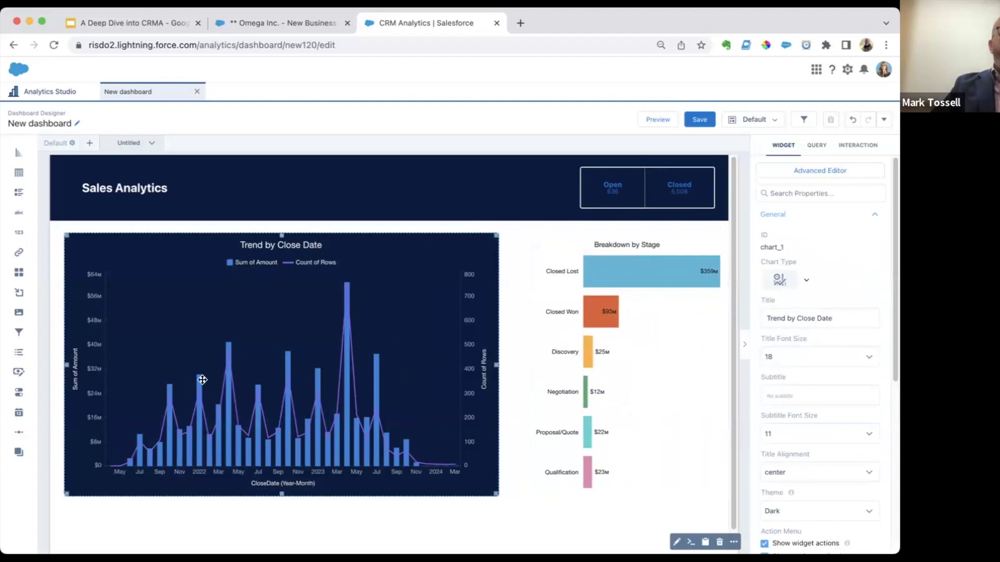
{"action": "left_click", "coordinate": [522, 518]}
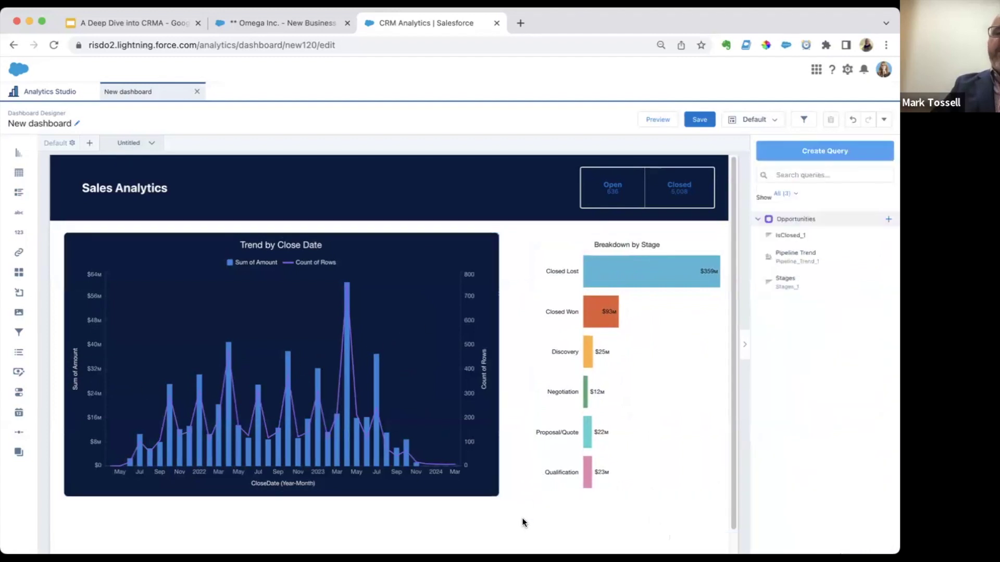
Set the selection type of the Breakdown by Stage chart's query to Multiple selection
{"action": "left_click", "coordinate": [656, 377]}
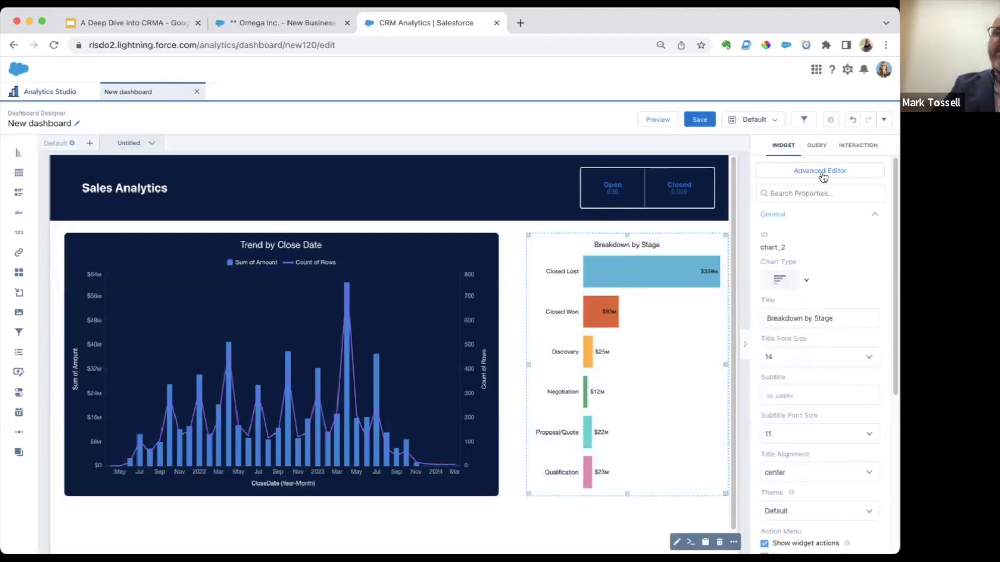
{"action": "left_click", "coordinate": [816, 145]}
{"action": "left_click", "coordinate": [840, 358]}
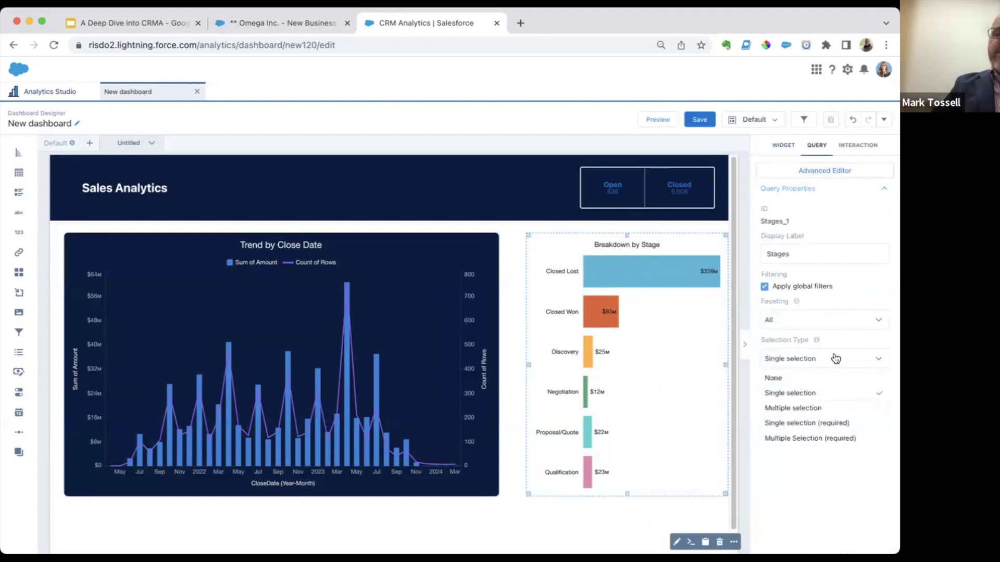
{"action": "left_click", "coordinate": [844, 408]}
{"action": "left_click", "coordinate": [525, 509]}
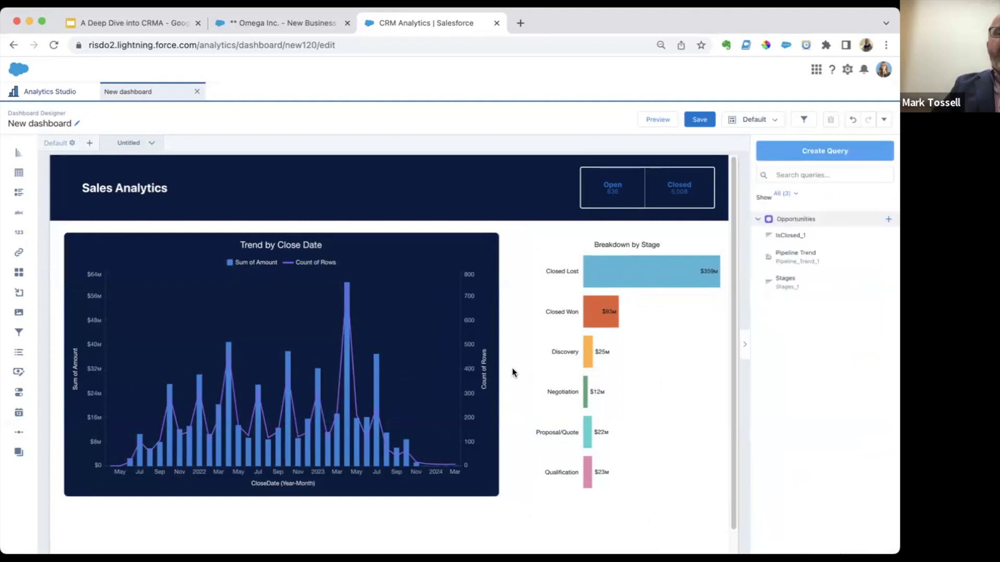
Copy the Breakdown by Stage chart widget and paste the copy into the dashboard
{"action": "scroll", "coordinate": [518, 348], "scroll_direction": "down", "scroll_amount": 1}
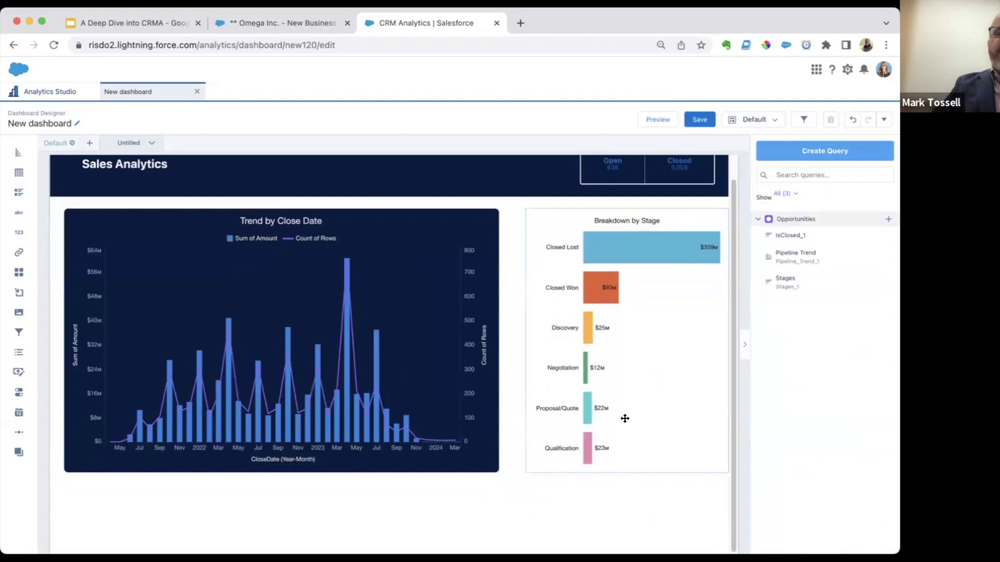
{"action": "left_click", "coordinate": [633, 361]}
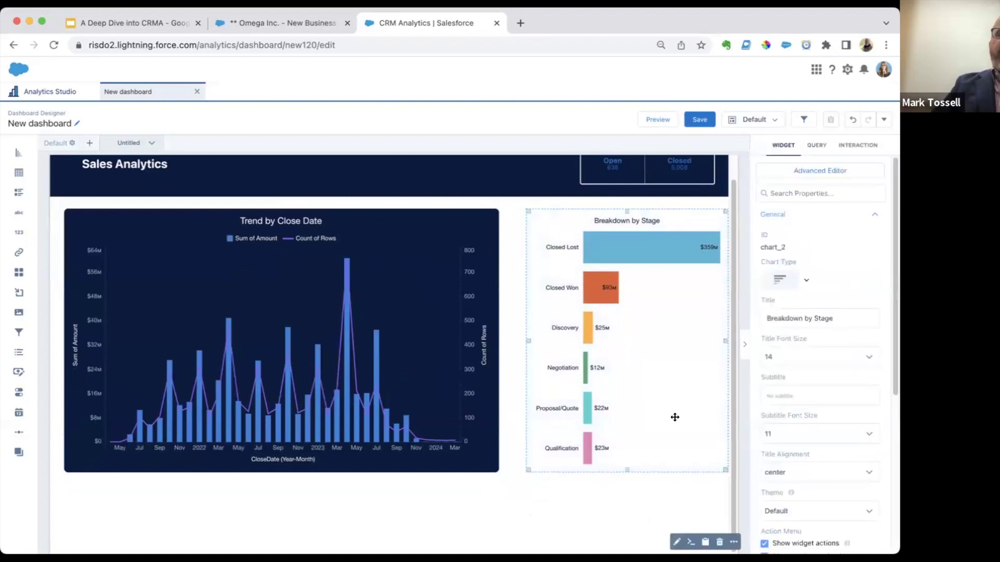
{"action": "left_click", "coordinate": [733, 544]}
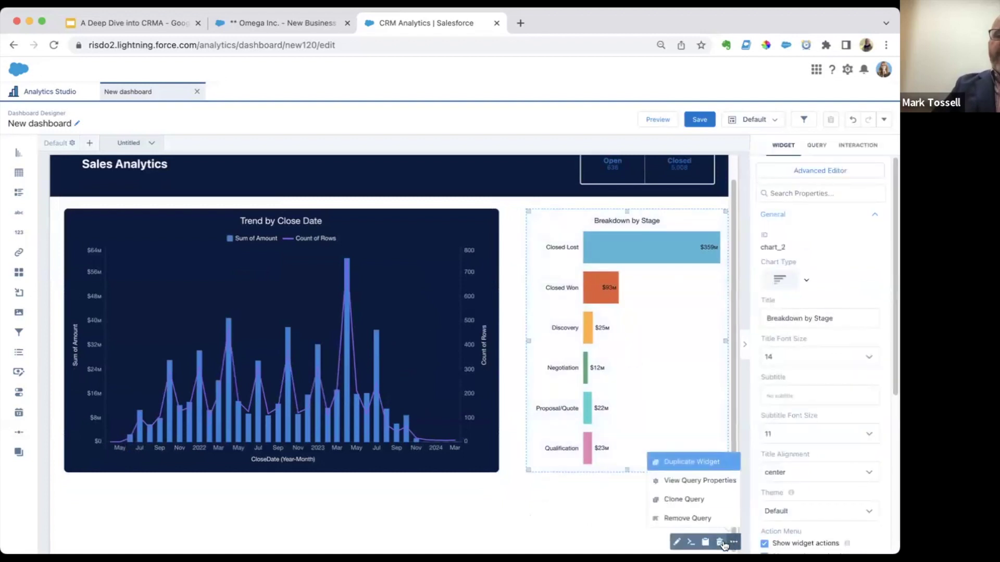
{"action": "left_click", "coordinate": [705, 544]}
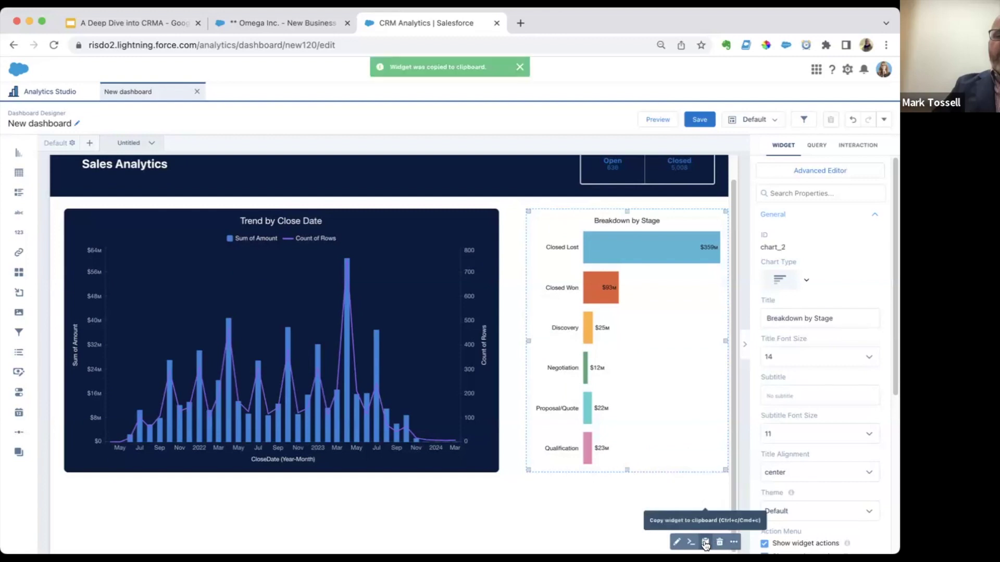
{"action": "left_click", "coordinate": [546, 500]}
{"action": "key", "text": "super+v"}
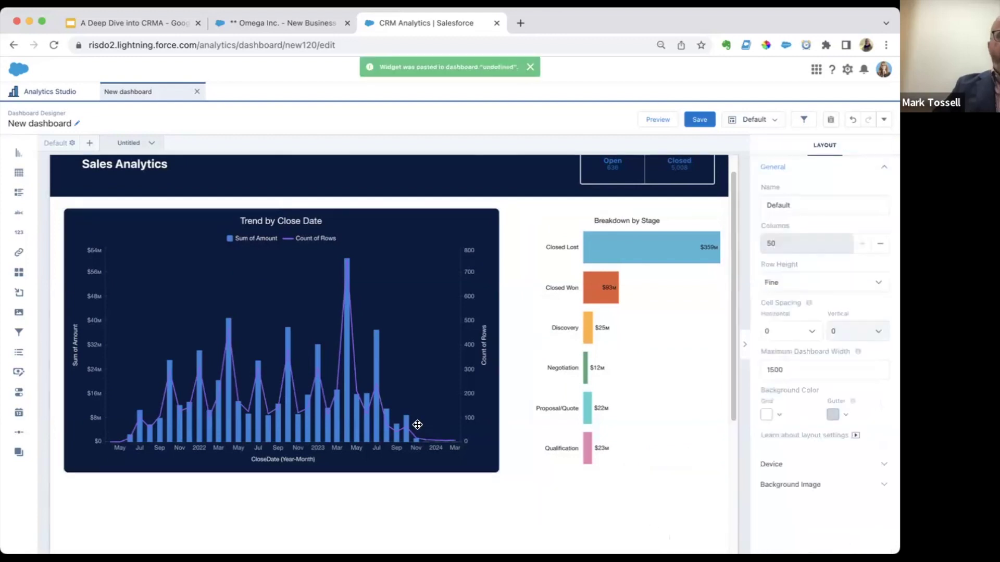
Place the pasted Breakdown by Stage copy under the trend chart and add two more copies beside it, forming a row of three
{"action": "scroll", "coordinate": [499, 418], "scroll_direction": "down", "scroll_amount": 4}
{"action": "left_click_drag", "start_coordinate": [508, 419], "coordinate": [140, 270]}
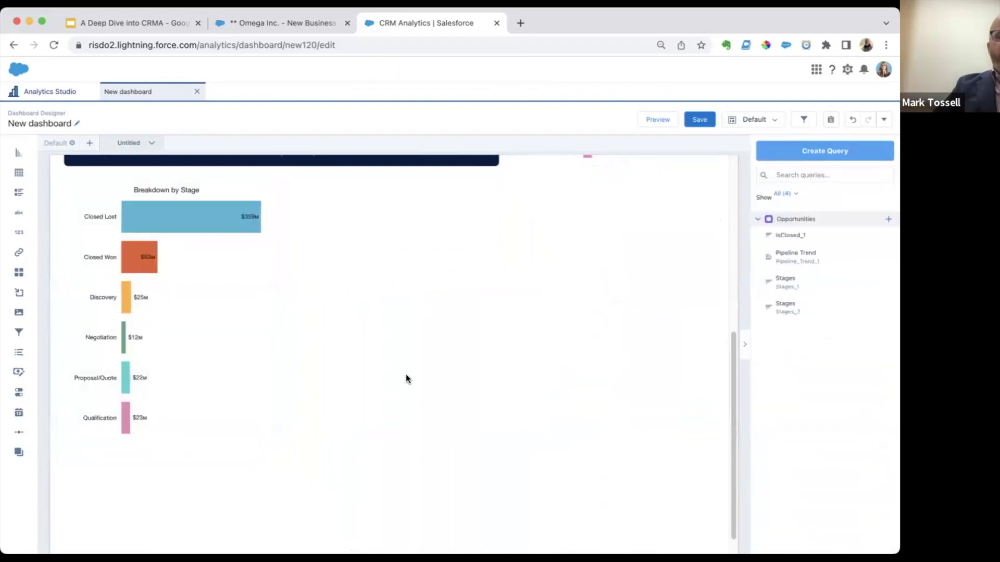
{"action": "key", "text": "super+v"}
{"action": "left_click_drag", "start_coordinate": [412, 275], "coordinate": [397, 208]}
{"action": "left_click", "coordinate": [345, 214]}
{"action": "left_click", "coordinate": [560, 289]}
{"action": "key", "text": "super+v"}
{"action": "left_click_drag", "start_coordinate": [626, 469], "coordinate": [635, 253]}
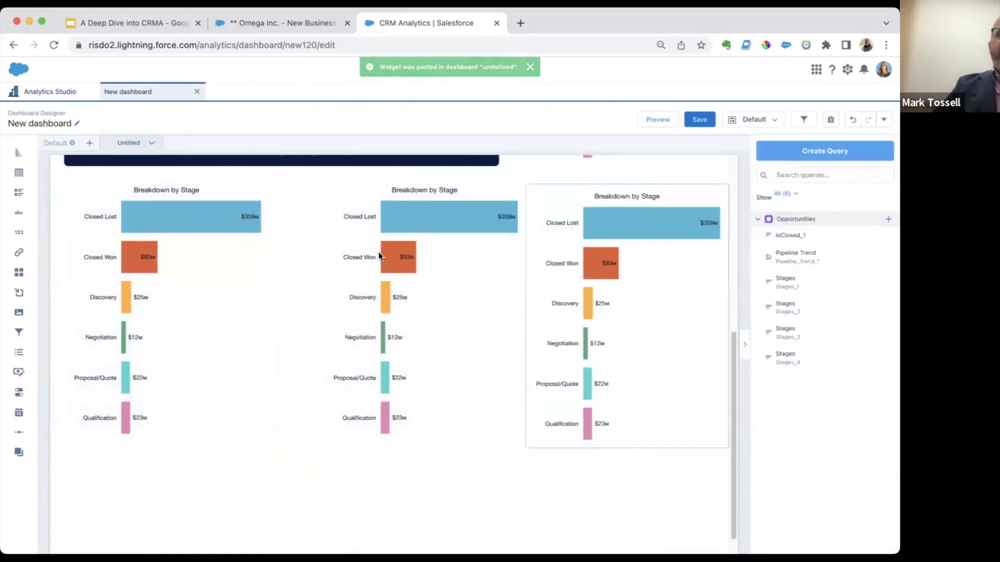
Even out the lower row by shifting the middle and right Breakdown by Stage copies leftward and slightly widening the middle one
{"action": "mouse_move", "coordinate": [205, 251]}
{"action": "left_mouse_down"}
{"action": "mouse_move", "coordinate": [351, 275]}
{"action": "mouse_move", "coordinate": [353, 286]}
{"action": "mouse_move", "coordinate": [201, 265]}
{"action": "left_mouse_up"}
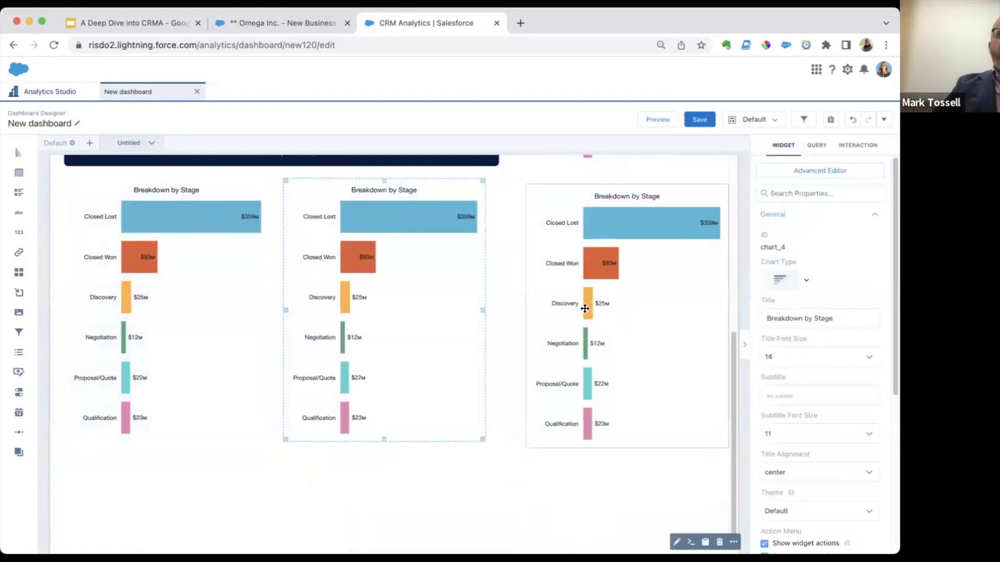
{"action": "scroll", "coordinate": [629, 339], "scroll_direction": "up", "scroll_amount": 2}
{"action": "left_click", "coordinate": [625, 340]}
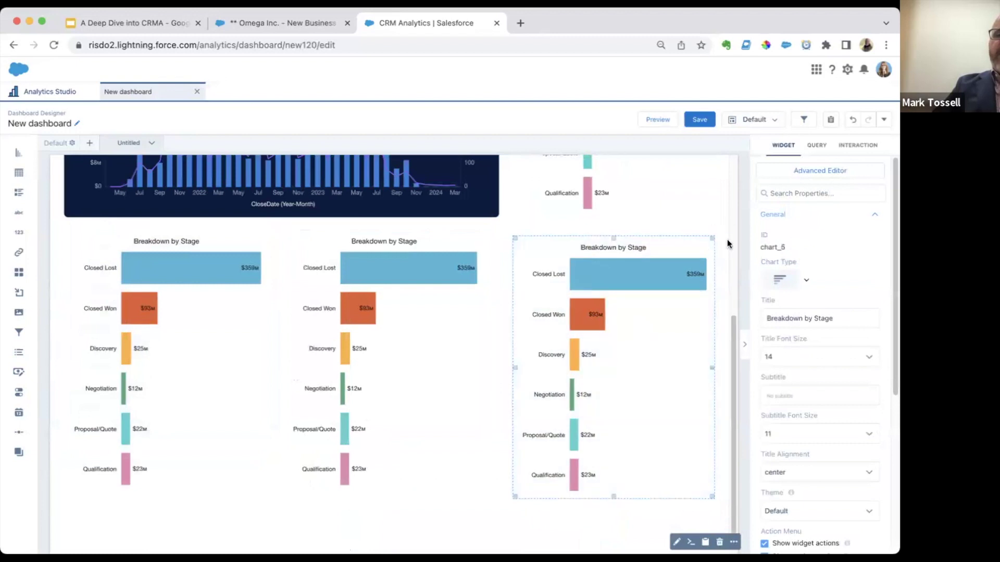
{"action": "left_click_drag", "start_coordinate": [216, 313], "coordinate": [219, 339]}
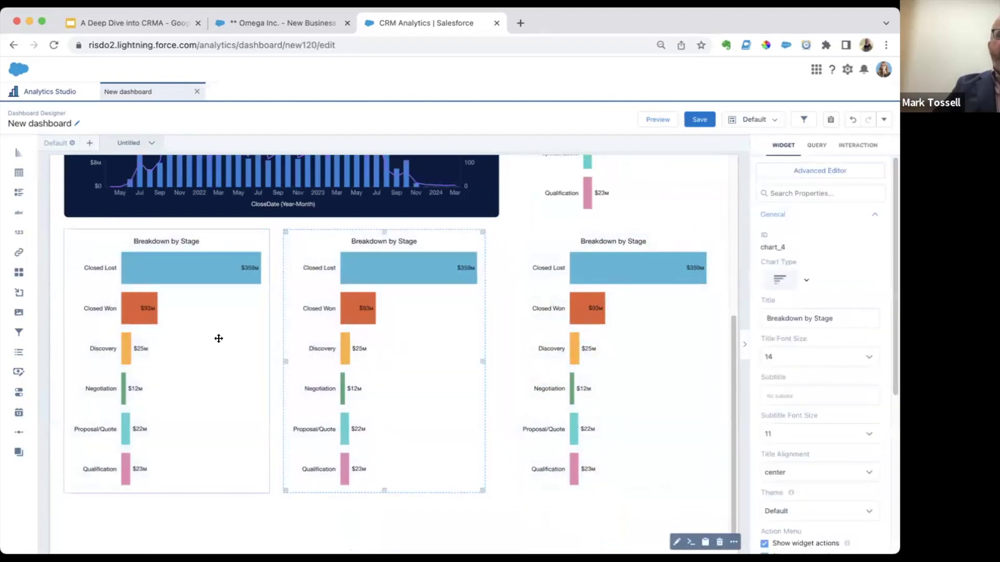
{"action": "left_click", "coordinate": [408, 350]}
{"action": "left_click_drag", "start_coordinate": [483, 360], "coordinate": [489, 364]}
{"action": "left_click", "coordinate": [486, 524]}
Widen the Trend by Close Date chart to narrow the gap to the Breakdown by Stage chart beside it
{"action": "scroll", "coordinate": [323, 346], "scroll_direction": "up", "scroll_amount": 4}
{"action": "scroll", "coordinate": [313, 346], "scroll_direction": "down", "scroll_amount": 4}
{"action": "scroll", "coordinate": [279, 330], "scroll_direction": "up", "scroll_amount": 5}
{"action": "scroll", "coordinate": [283, 338], "scroll_direction": "down", "scroll_amount": 1}
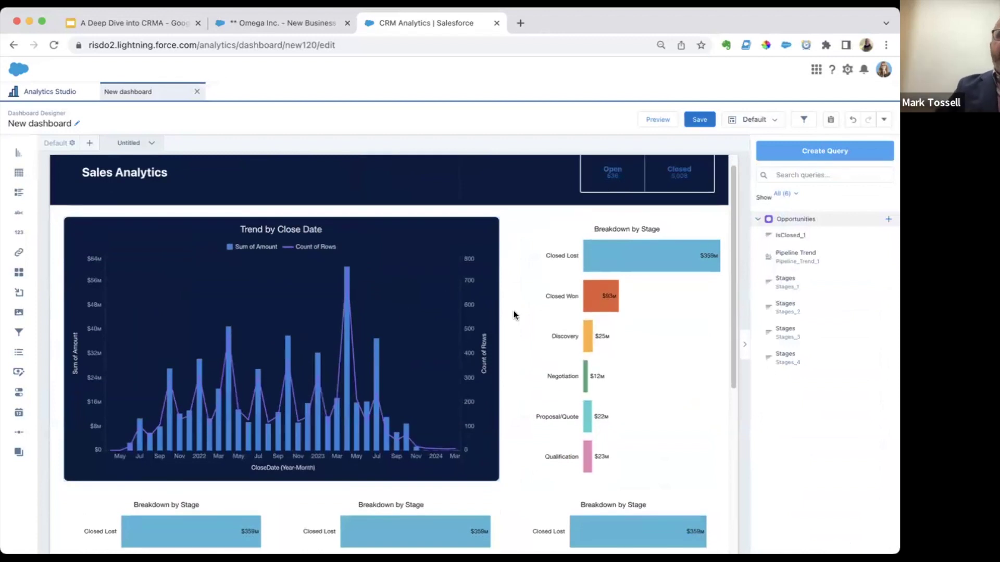
{"action": "left_click", "coordinate": [489, 342]}
{"action": "left_click_drag", "start_coordinate": [498, 350], "coordinate": [520, 323]}
{"action": "left_click", "coordinate": [522, 311]}
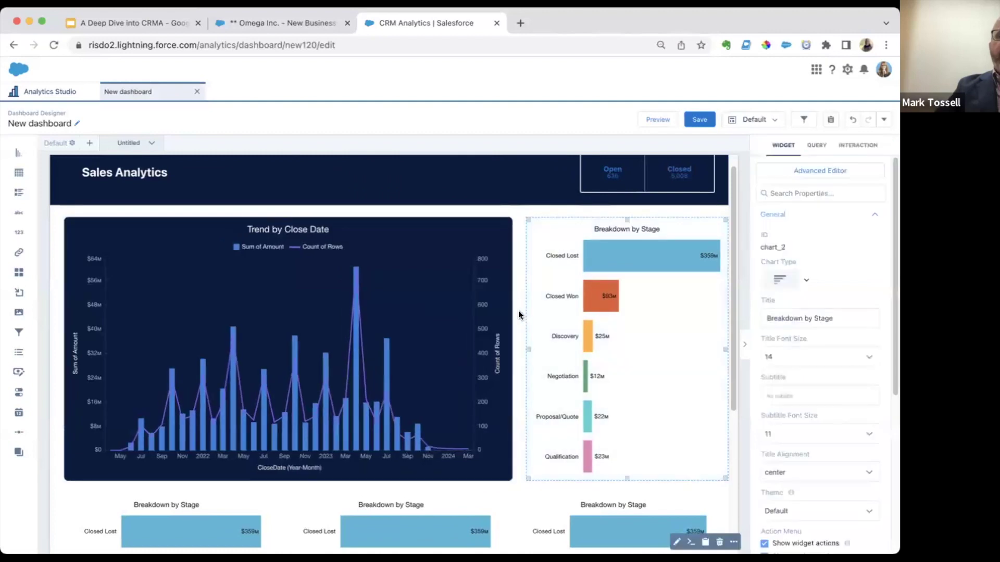
{"action": "left_click", "coordinate": [517, 310]}
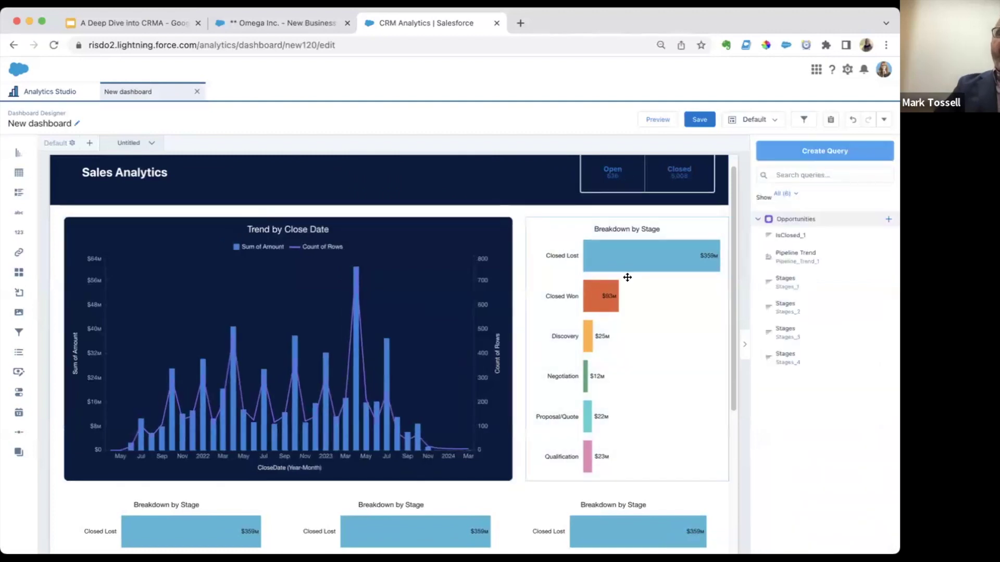
Preview the dashboard, test the Open and Closed toggle against the charts, and return to editing
{"action": "scroll", "coordinate": [627, 278], "scroll_direction": "up", "scroll_amount": 1}
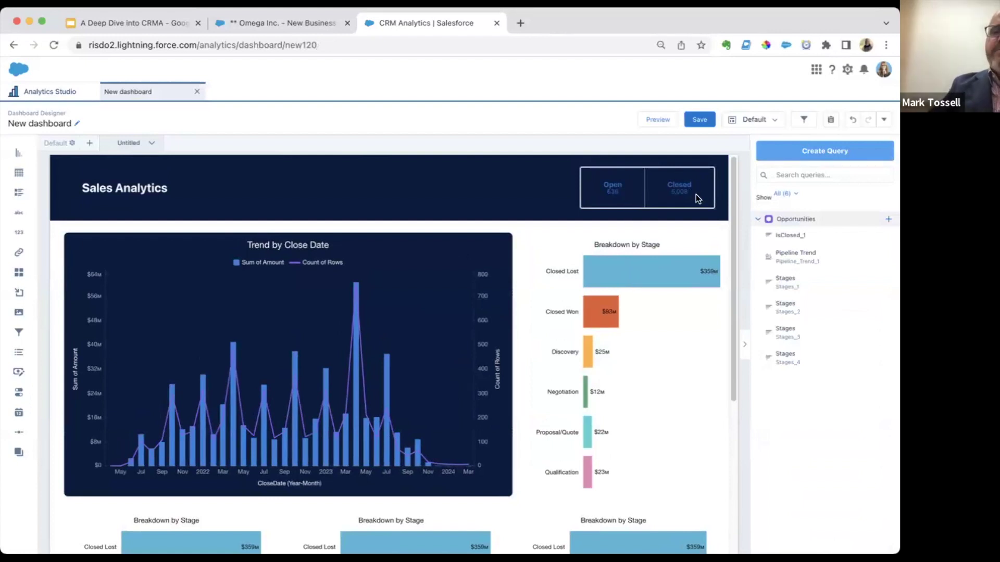
{"action": "key", "text": "super+e"}
{"action": "left_click", "coordinate": [703, 175]}
{"action": "left_click", "coordinate": [773, 175]}
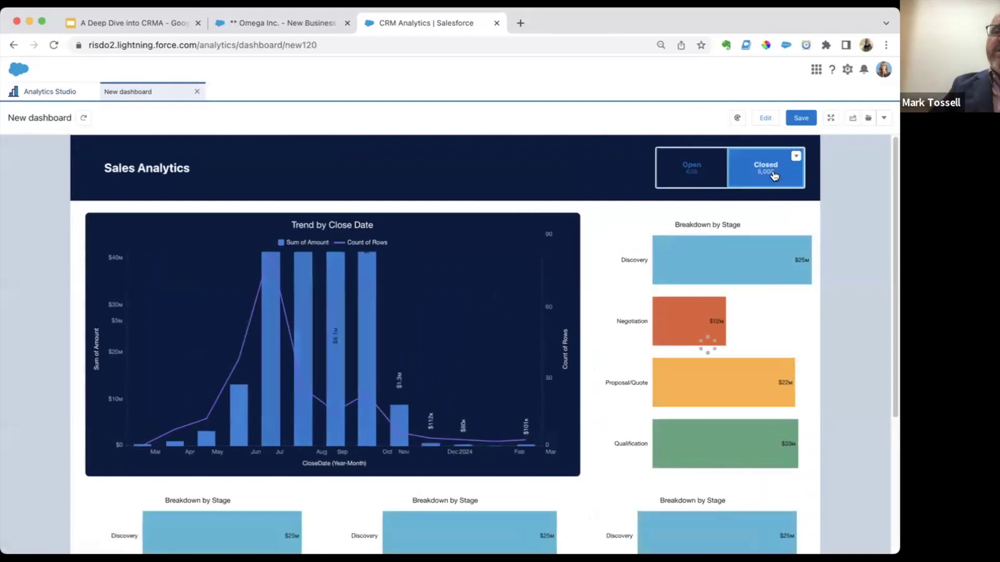
{"action": "left_click", "coordinate": [772, 175]}
{"action": "scroll", "coordinate": [592, 264], "scroll_direction": "down", "scroll_amount": 5}
{"action": "scroll", "coordinate": [586, 261], "scroll_direction": "up", "scroll_amount": 5}
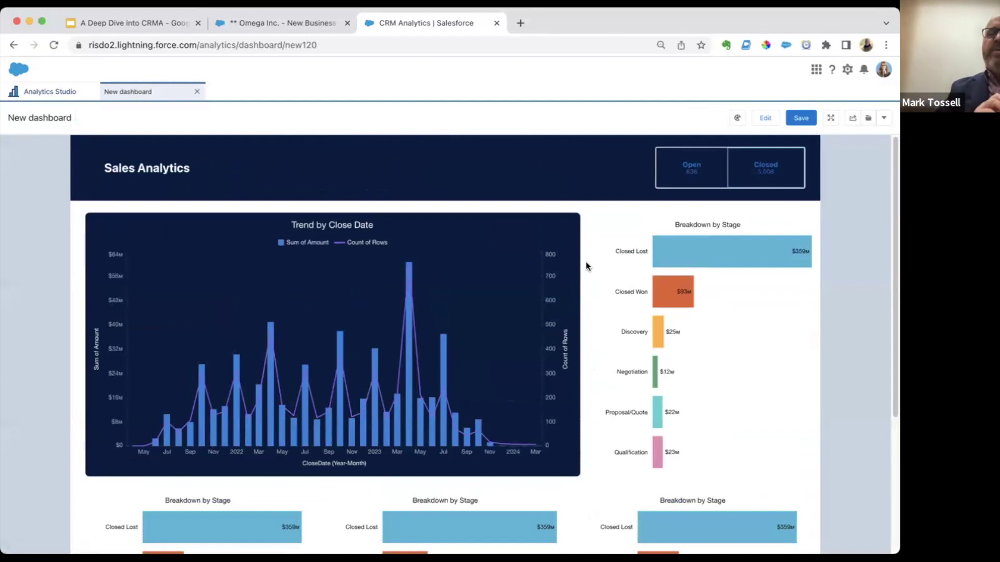
{"action": "left_click", "coordinate": [701, 167]}
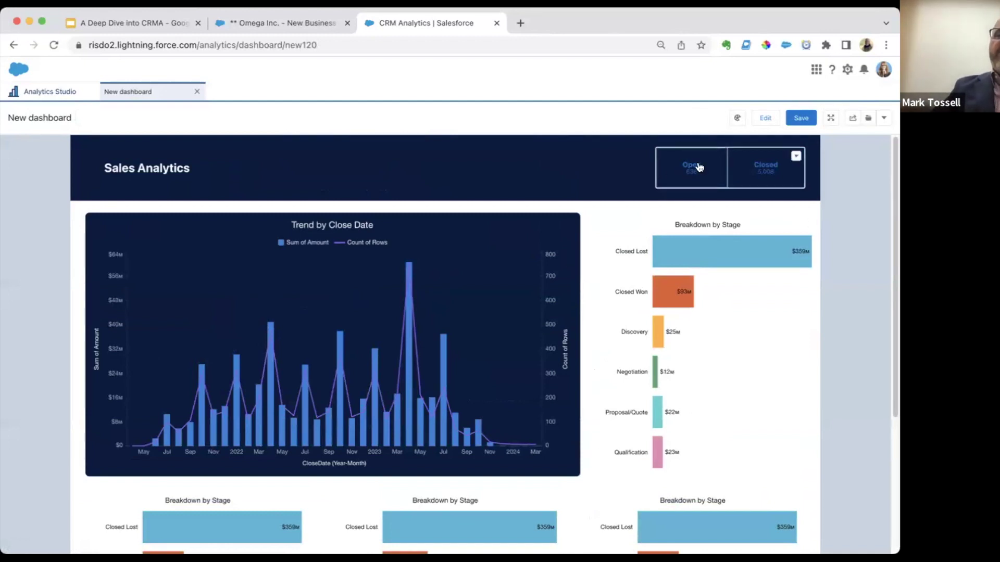
{"action": "left_click", "coordinate": [782, 180]}
{"action": "left_click", "coordinate": [682, 169]}
{"action": "left_click", "coordinate": [686, 172]}
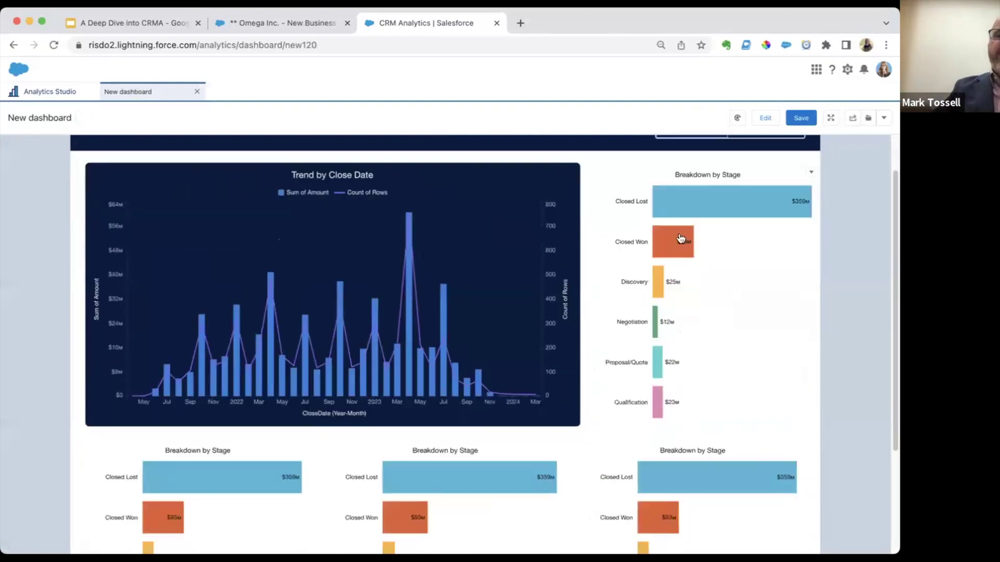
{"action": "left_click", "coordinate": [765, 118]}
{"action": "scroll", "coordinate": [635, 294], "scroll_direction": "down", "scroll_amount": 5}
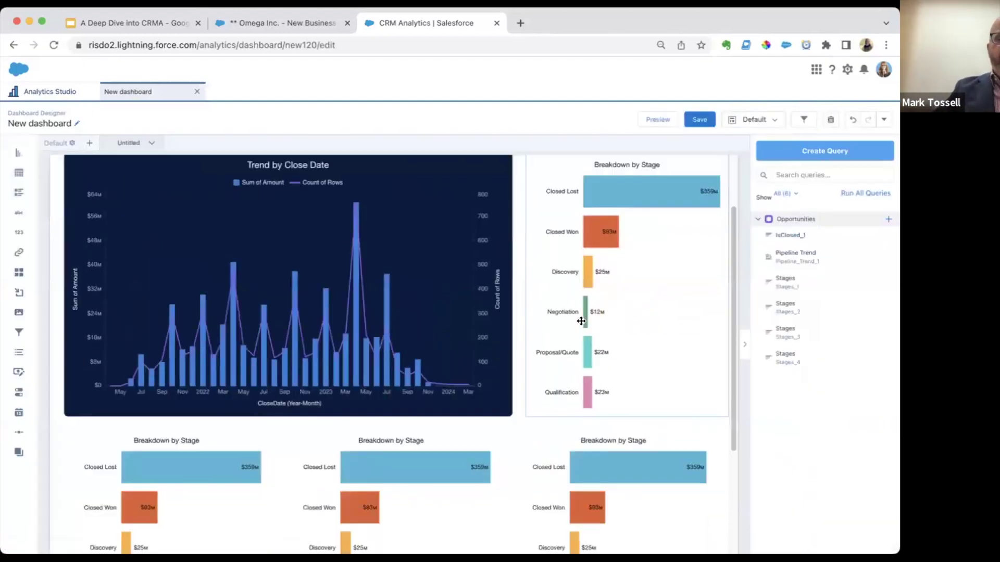
{"action": "left_click", "coordinate": [226, 329]}
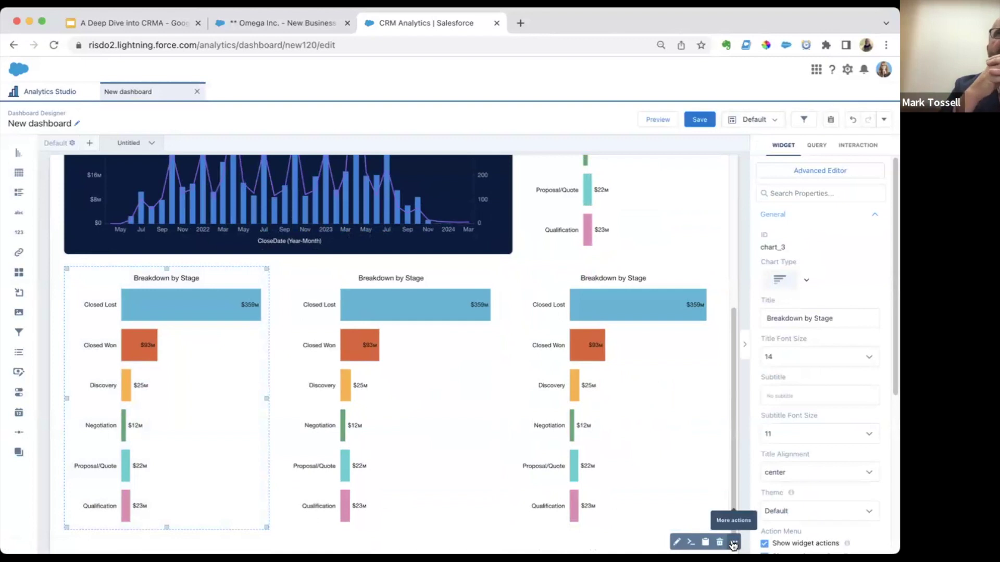
{"action": "scroll", "coordinate": [598, 479], "scroll_direction": "up", "scroll_amount": 5}
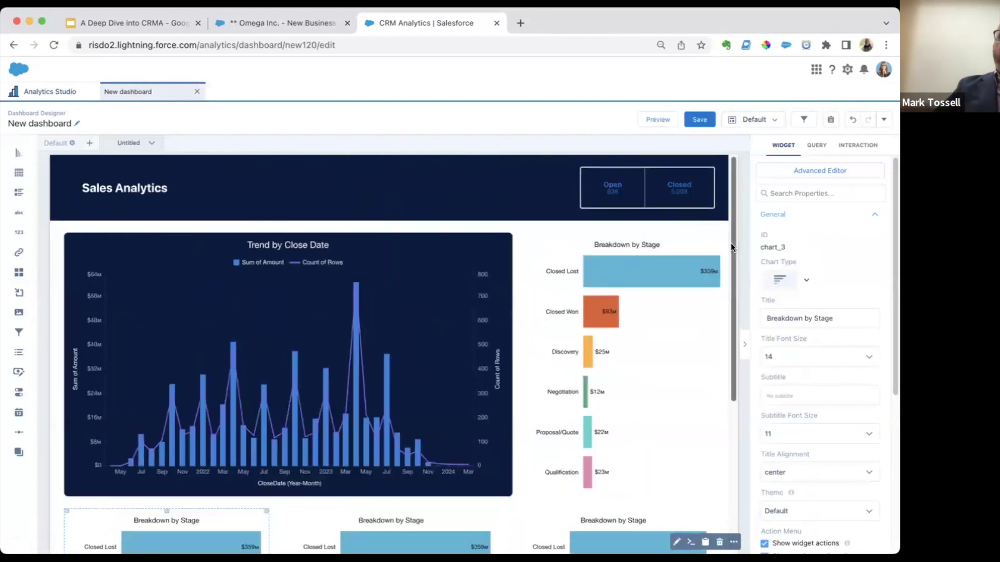
Set the text color of the Open/Closed toggle in the header to light cyan
{"action": "left_click", "coordinate": [677, 198]}
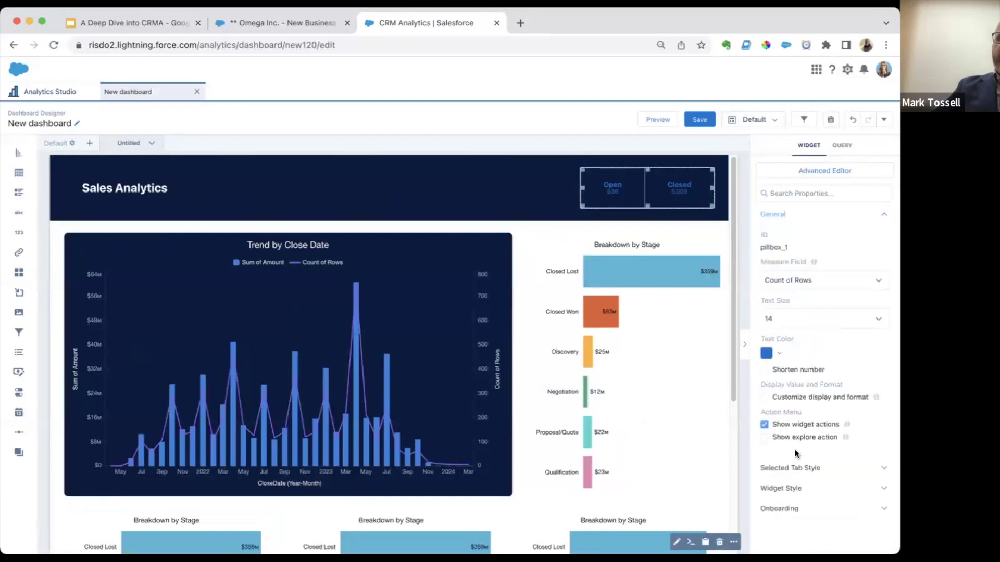
{"action": "left_click", "coordinate": [767, 354]}
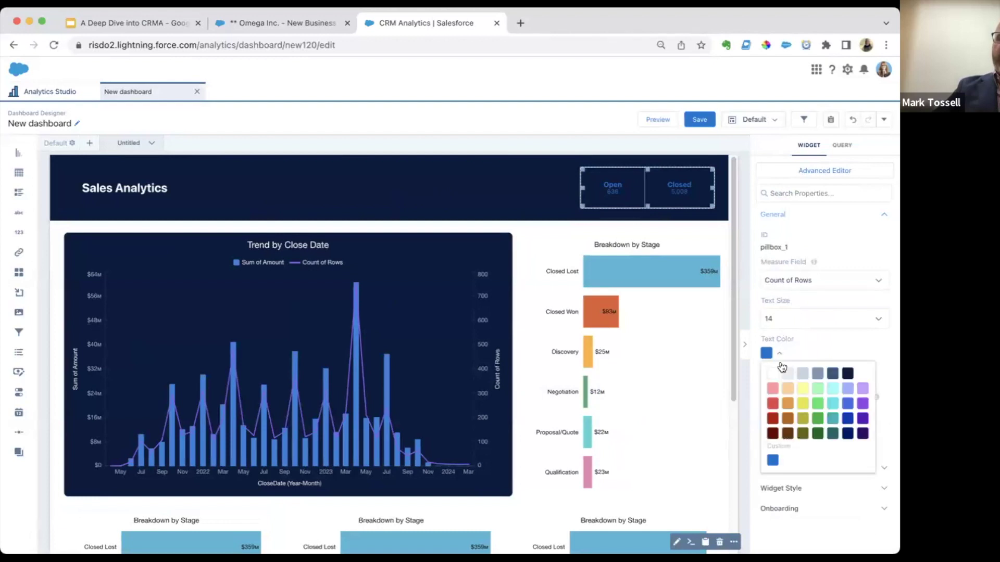
{"action": "left_click", "coordinate": [831, 388]}
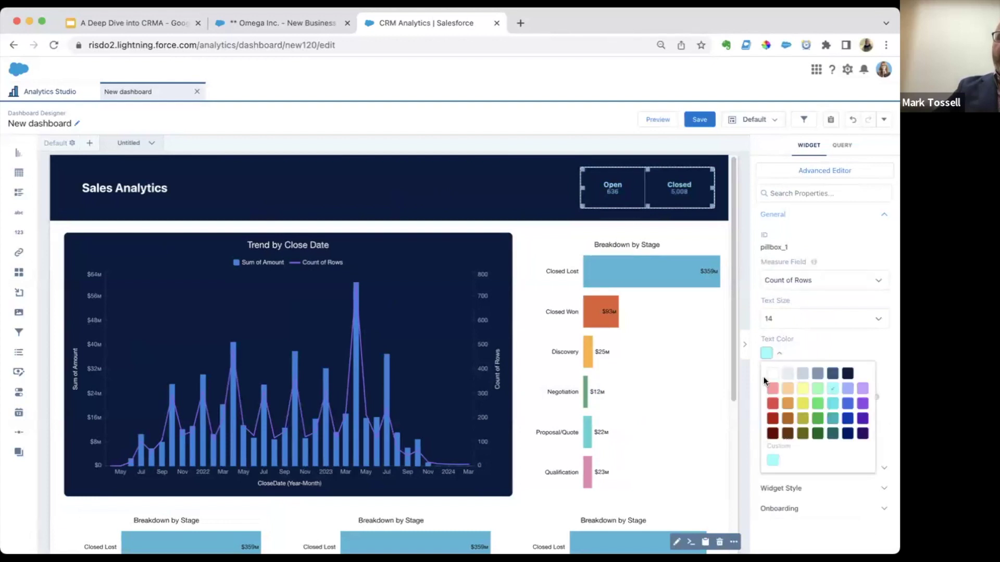
{"action": "left_click", "coordinate": [742, 373]}
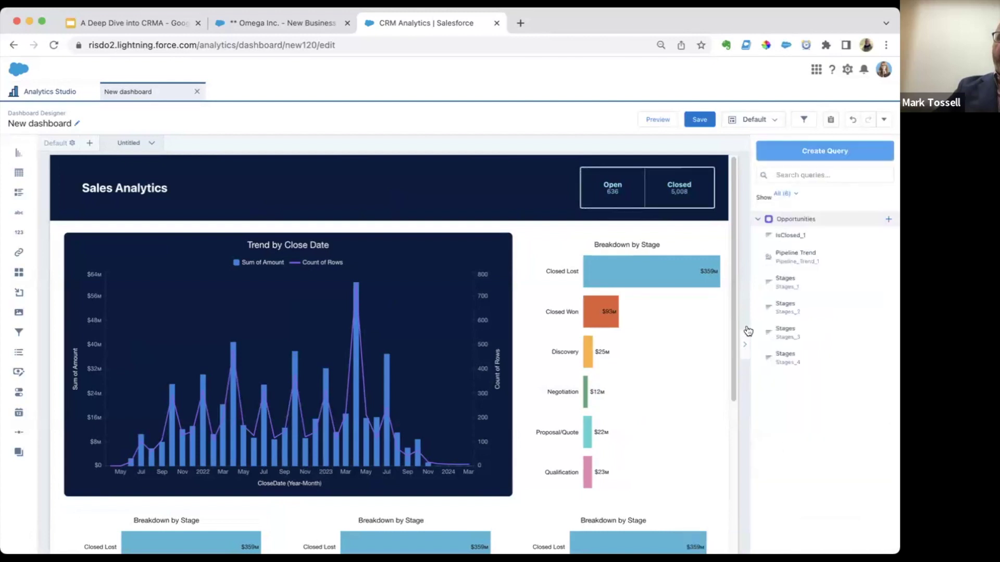
Preview the recolored Open/Closed toggle in both selected states and return to editing the dashboard
{"action": "key", "text": "super+e"}
{"action": "left_click", "coordinate": [687, 171]}
{"action": "left_click", "coordinate": [776, 175]}
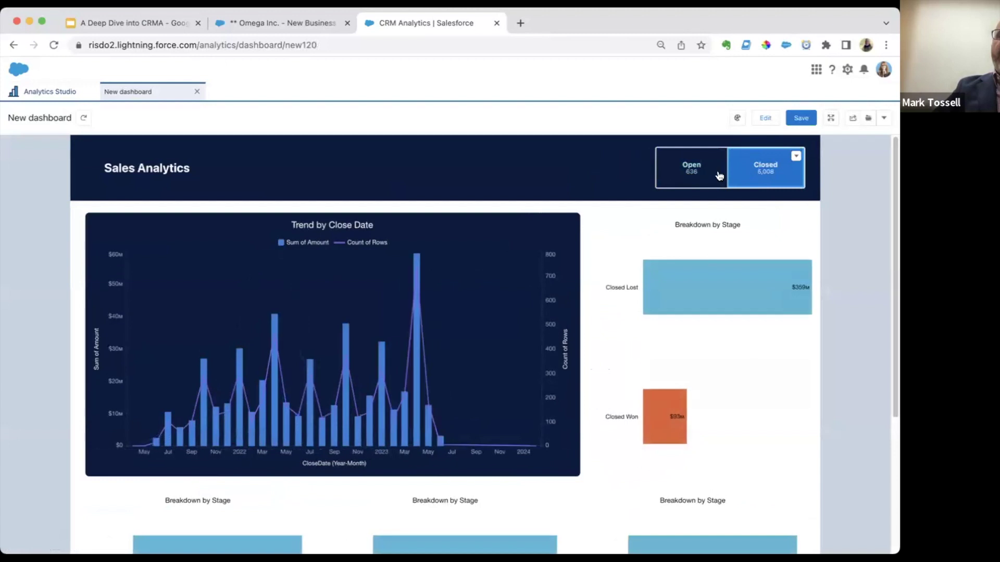
{"action": "left_click", "coordinate": [751, 176]}
{"action": "left_click", "coordinate": [765, 119]}
Open the query of the leftmost Breakdown by Stage copy in the lower row for editing
{"action": "scroll", "coordinate": [467, 444], "scroll_direction": "down", "scroll_amount": 5}
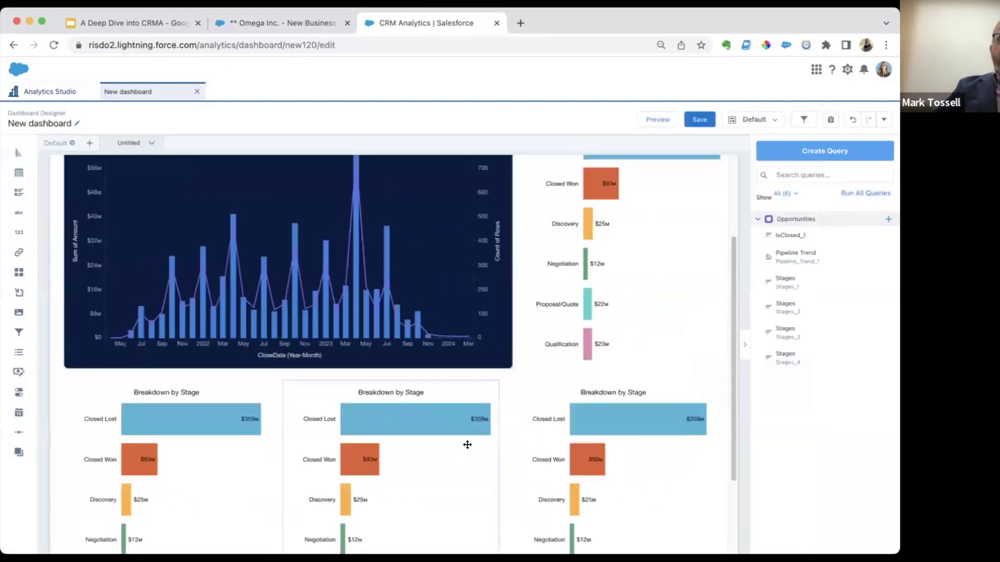
{"action": "scroll", "coordinate": [467, 445], "scroll_direction": "down", "scroll_amount": 4}
{"action": "scroll", "coordinate": [572, 401], "scroll_direction": "up", "scroll_amount": 1}
{"action": "scroll", "coordinate": [597, 407], "scroll_direction": "down", "scroll_amount": 1}
{"action": "scroll", "coordinate": [596, 404], "scroll_direction": "up", "scroll_amount": 5}
{"action": "scroll", "coordinate": [551, 404], "scroll_direction": "down", "scroll_amount": 5}
{"action": "left_click", "coordinate": [262, 393]}
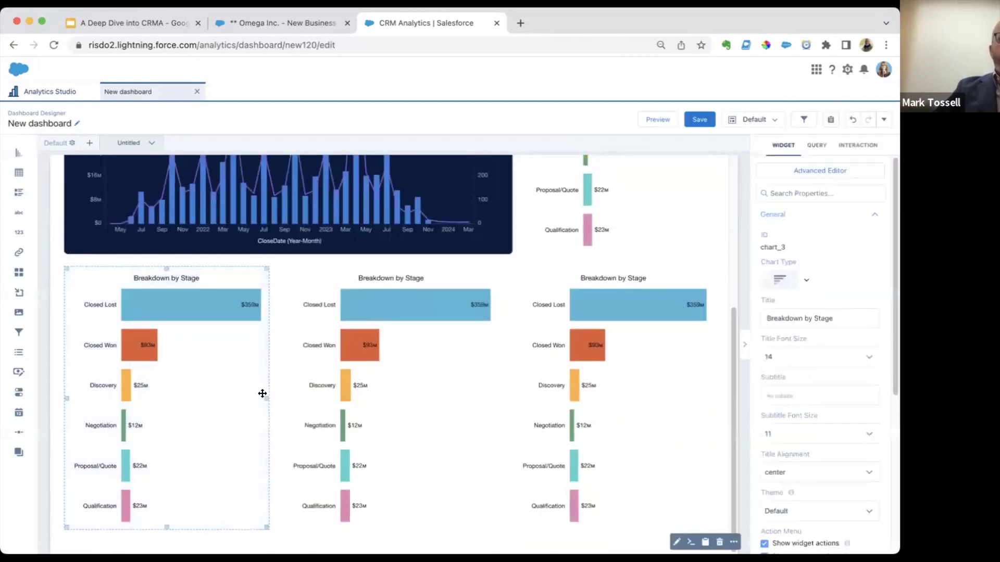
{"action": "left_click", "coordinate": [677, 543]}
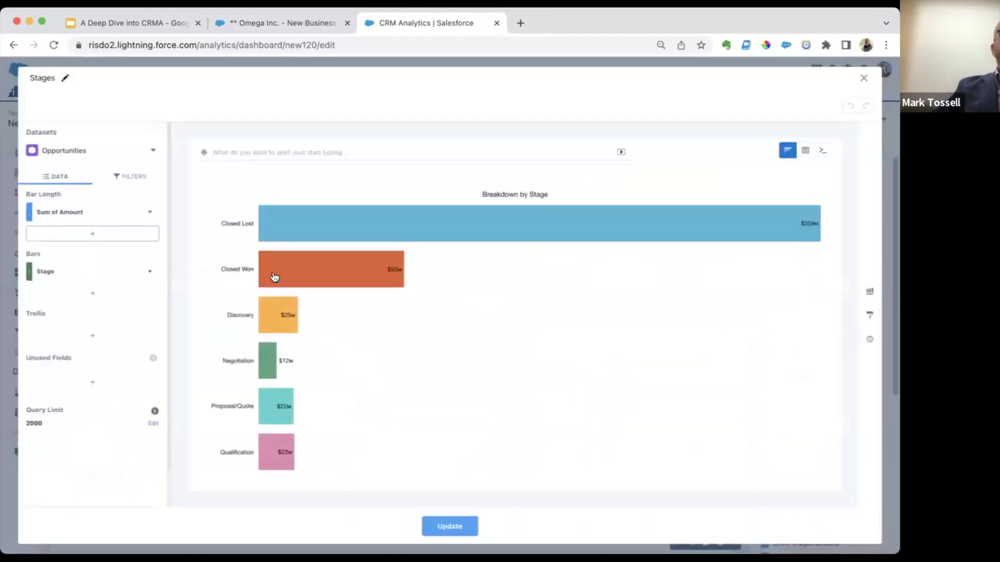
Group the chart's bars by Industry instead of Stage and sort them by Sum of Amount in descending order
{"action": "left_click", "coordinate": [275, 276]}
{"action": "scroll", "coordinate": [271, 365], "scroll_direction": "down", "scroll_amount": 1}
{"action": "type", "text": "indy"}
{"action": "key", "text": "BackSpace"}
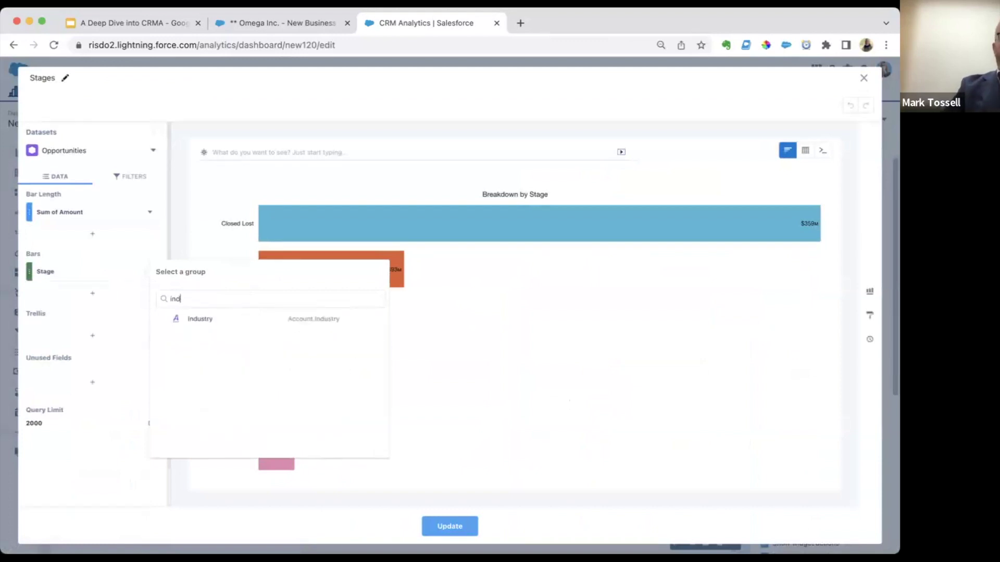
{"action": "left_click", "coordinate": [258, 323]}
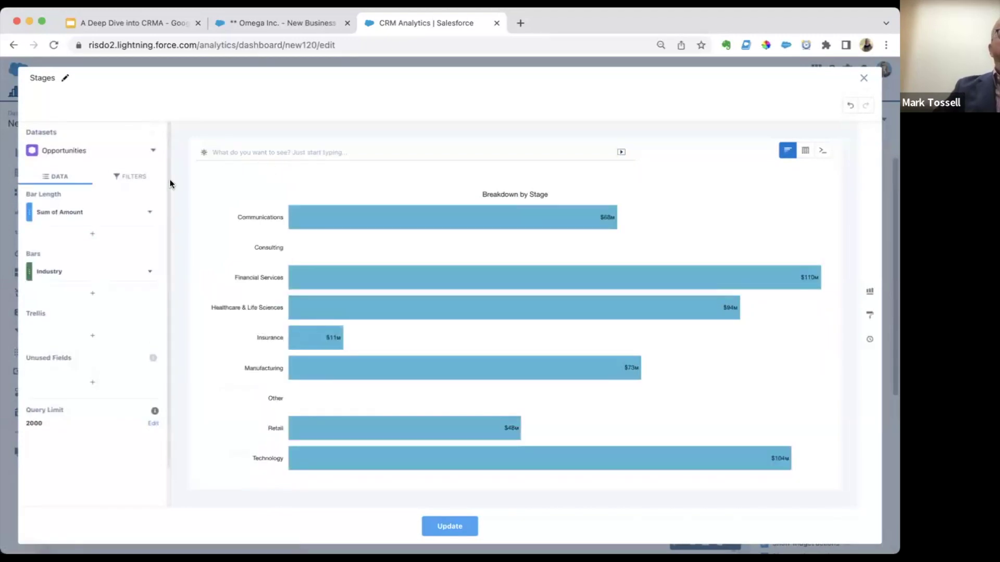
{"action": "left_click", "coordinate": [150, 214]}
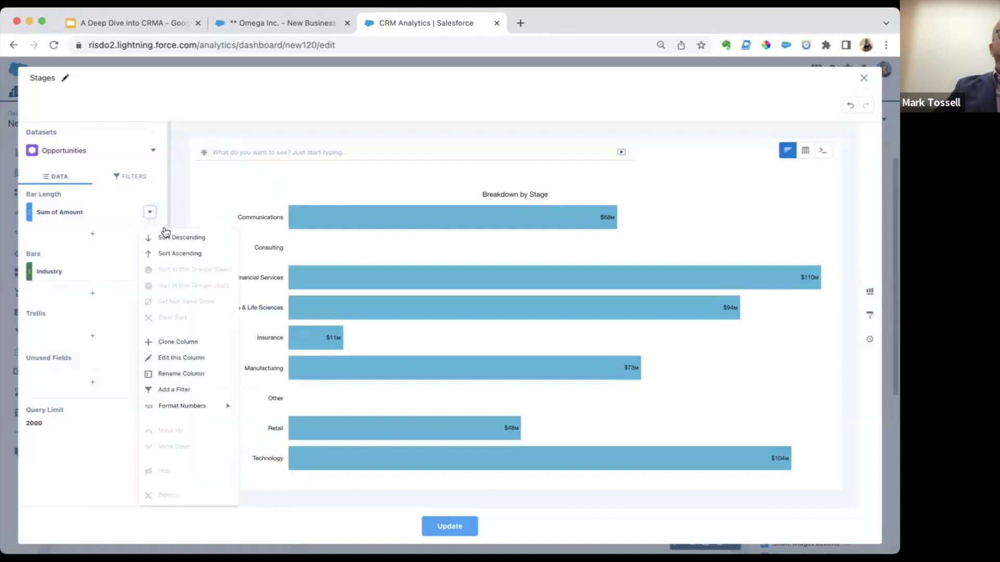
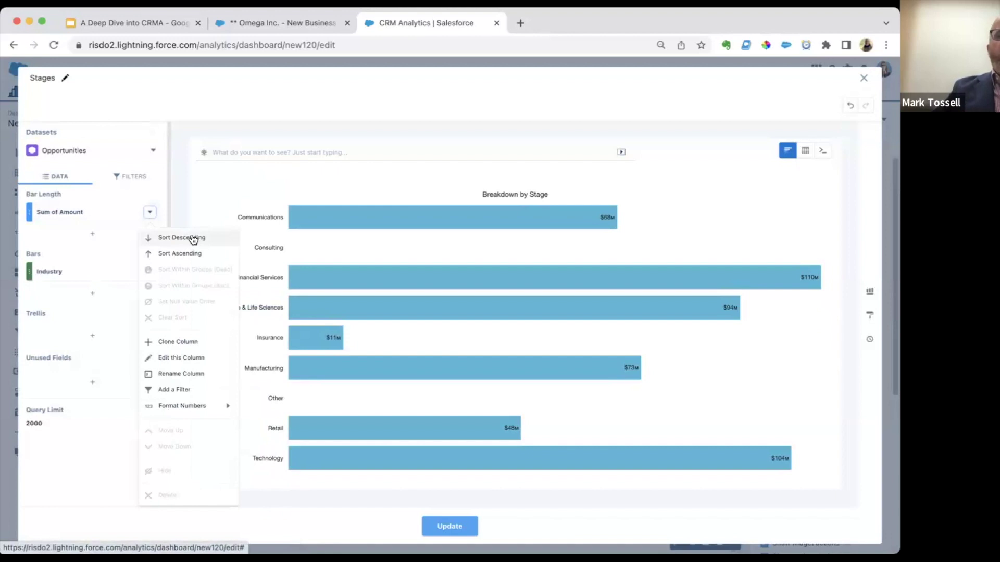
{"action": "left_click", "coordinate": [192, 239]}
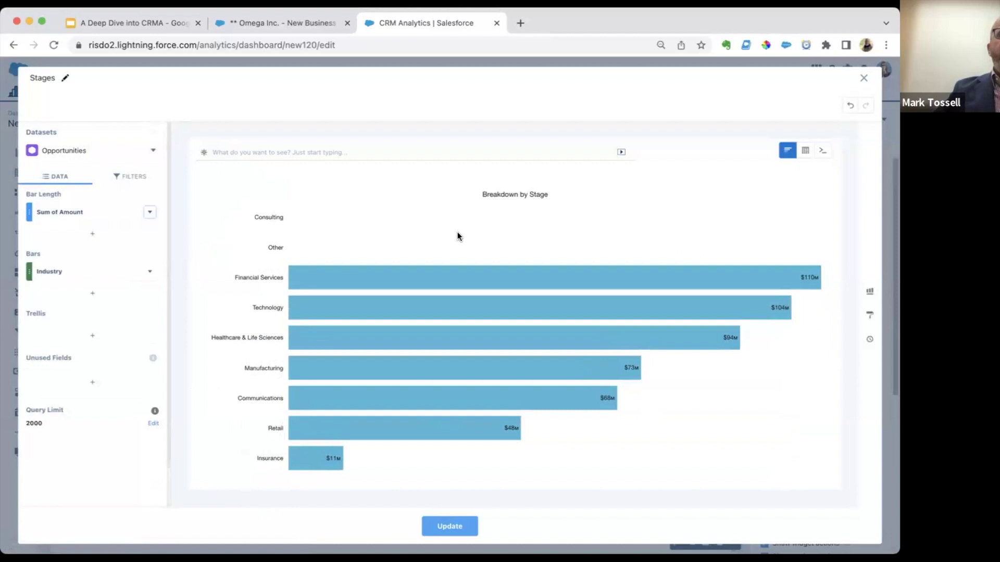
Start a new query filter on the Industry field for the industry bar chart
{"action": "left_click", "coordinate": [144, 178]}
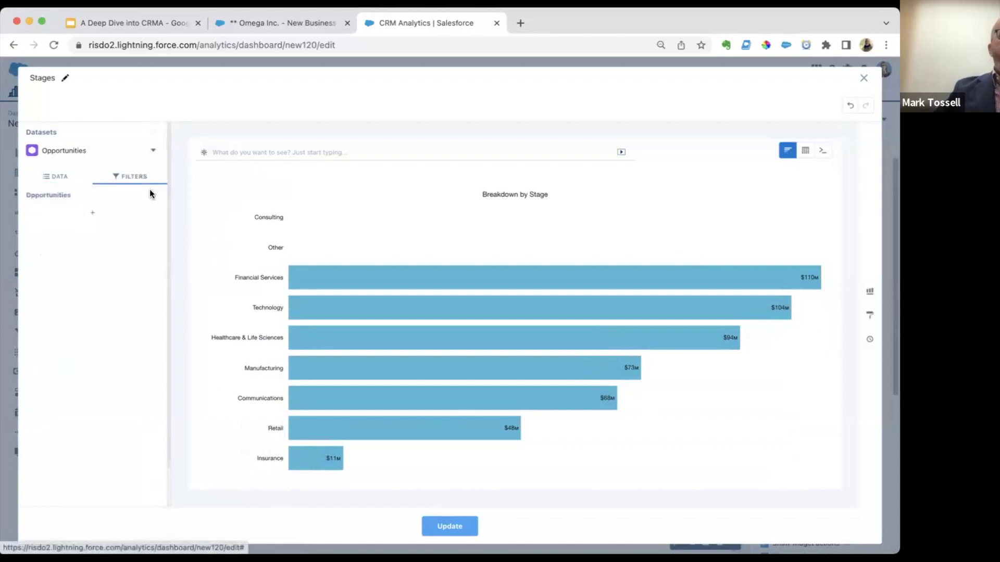
{"action": "left_click", "coordinate": [120, 212]}
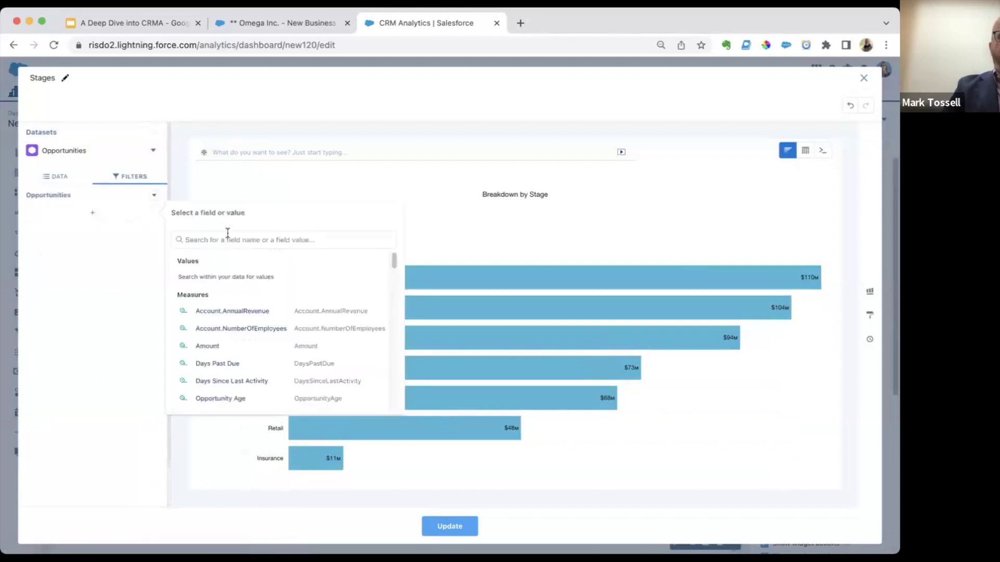
{"action": "type", "text": "ind"}
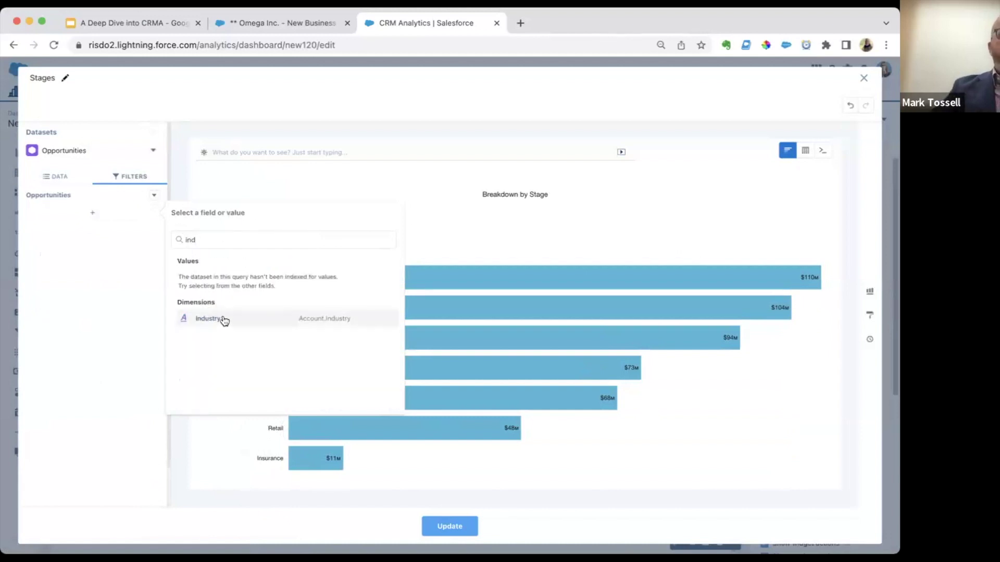
{"action": "left_click", "coordinate": [223, 319]}
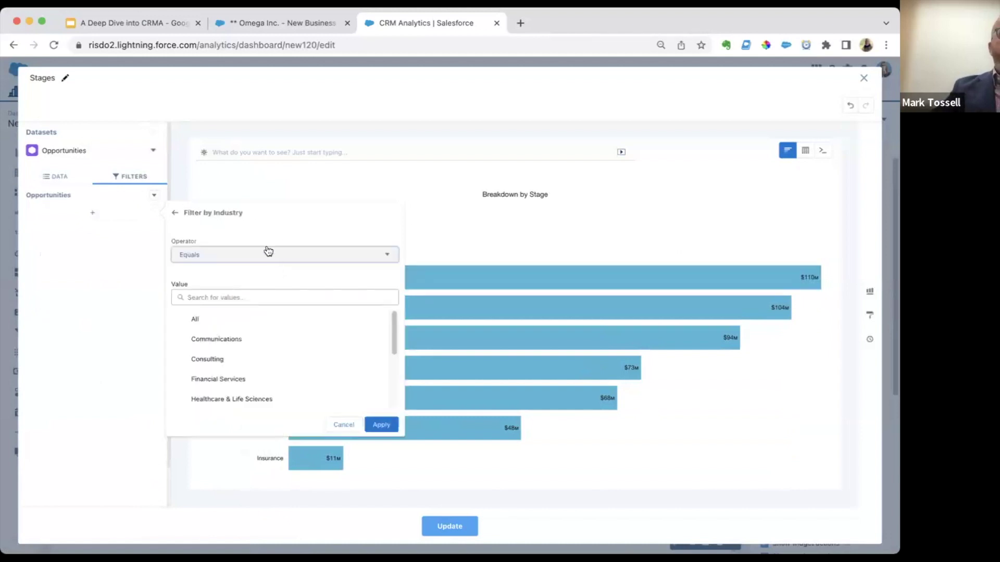
Try an Equals filter that selects all industries except Consulting and Other
{"action": "left_click", "coordinate": [222, 255]}
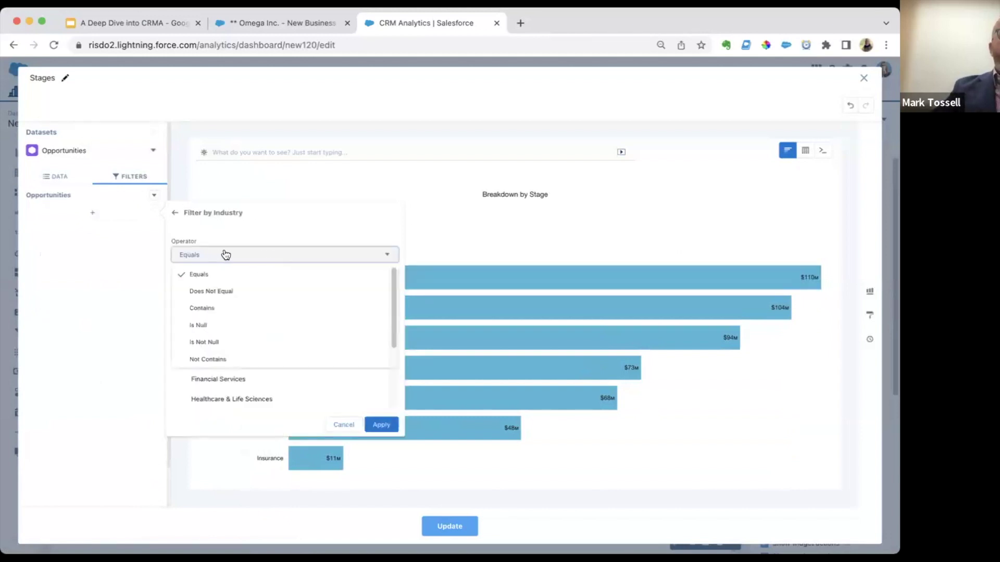
{"action": "left_click", "coordinate": [249, 227]}
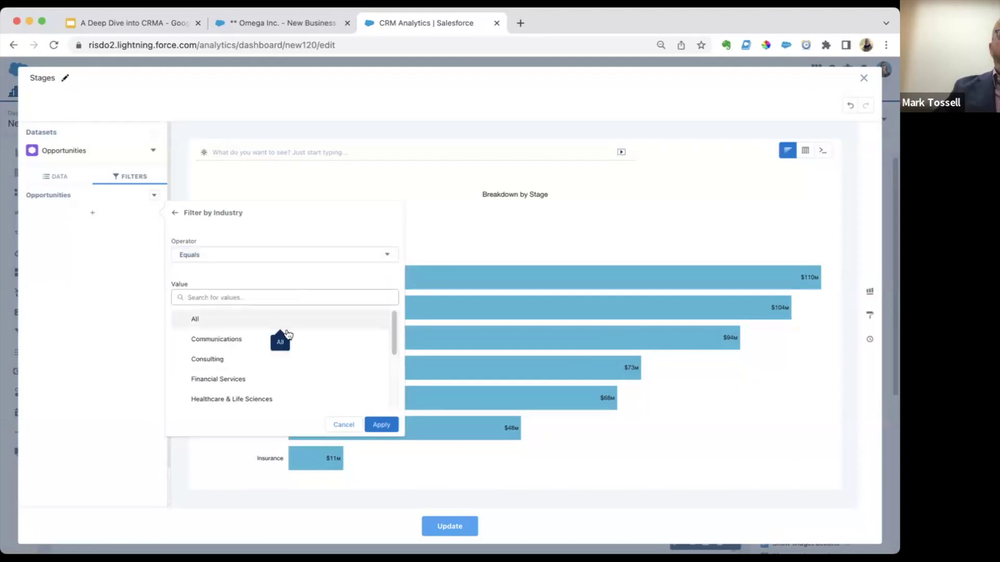
{"action": "left_click", "coordinate": [264, 324]}
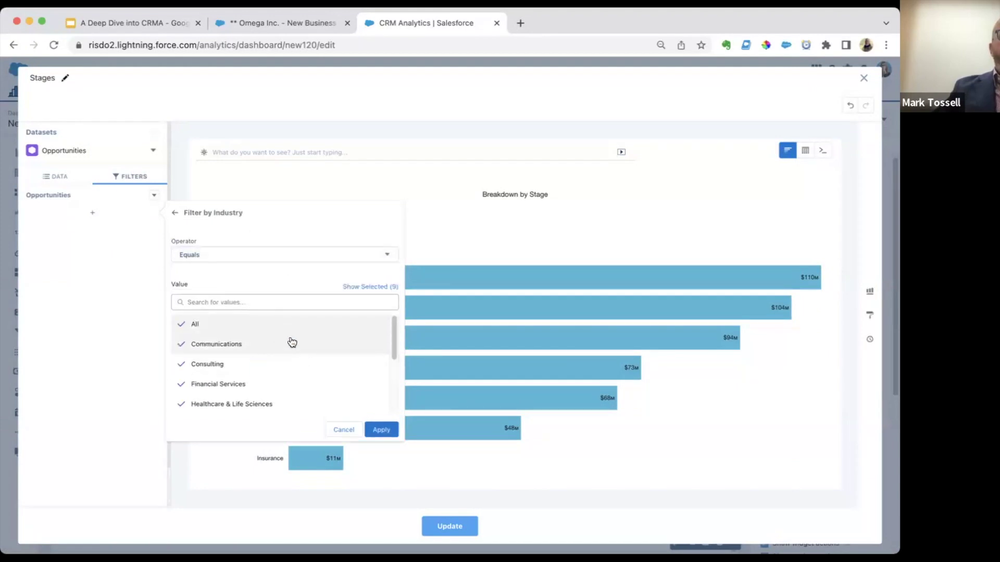
{"action": "scroll", "coordinate": [294, 344], "scroll_direction": "down", "scroll_amount": 1}
{"action": "left_click", "coordinate": [301, 346]}
{"action": "scroll", "coordinate": [303, 352], "scroll_direction": "down", "scroll_amount": 1}
{"action": "scroll", "coordinate": [305, 354], "scroll_direction": "down", "scroll_amount": 3}
{"action": "left_click", "coordinate": [248, 360]}
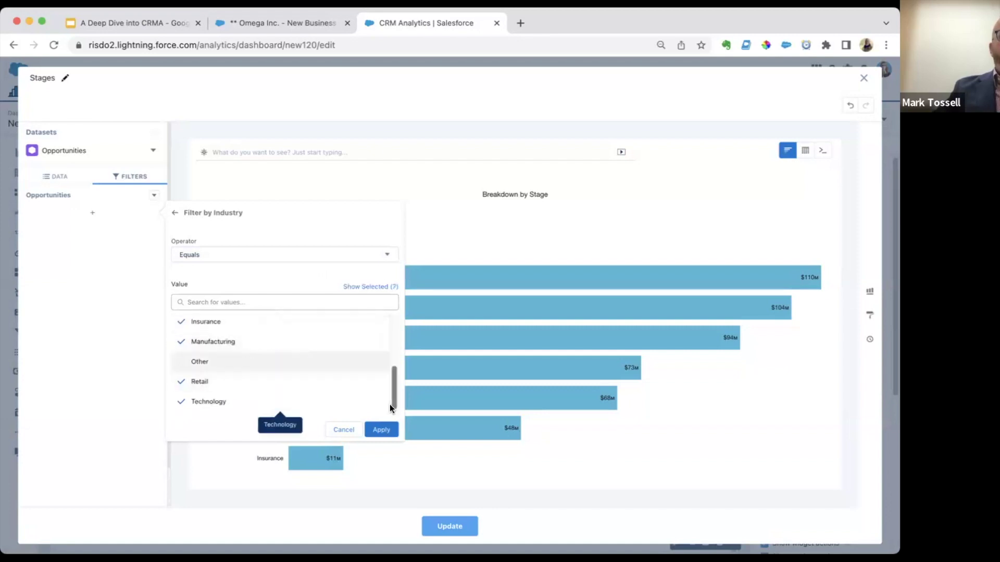
{"action": "scroll", "coordinate": [374, 393], "scroll_direction": "up", "scroll_amount": 5}
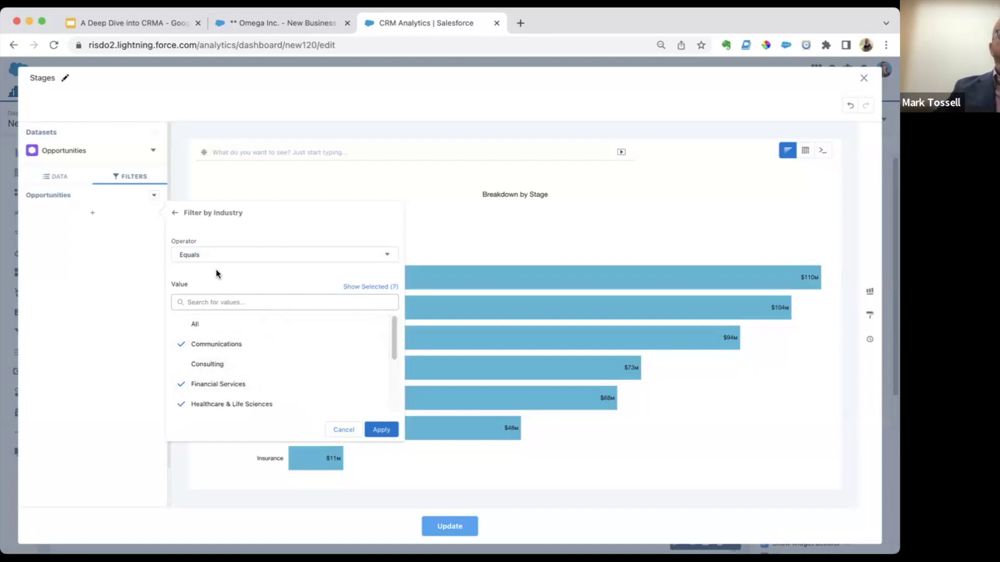
Set the Industry filter's operator to Does Not Equal with the values Consulting and Other, and apply it
{"action": "left_click", "coordinate": [219, 255]}
{"action": "left_click", "coordinate": [252, 294]}
{"action": "left_click", "coordinate": [249, 323]}
{"action": "left_click", "coordinate": [248, 323]}
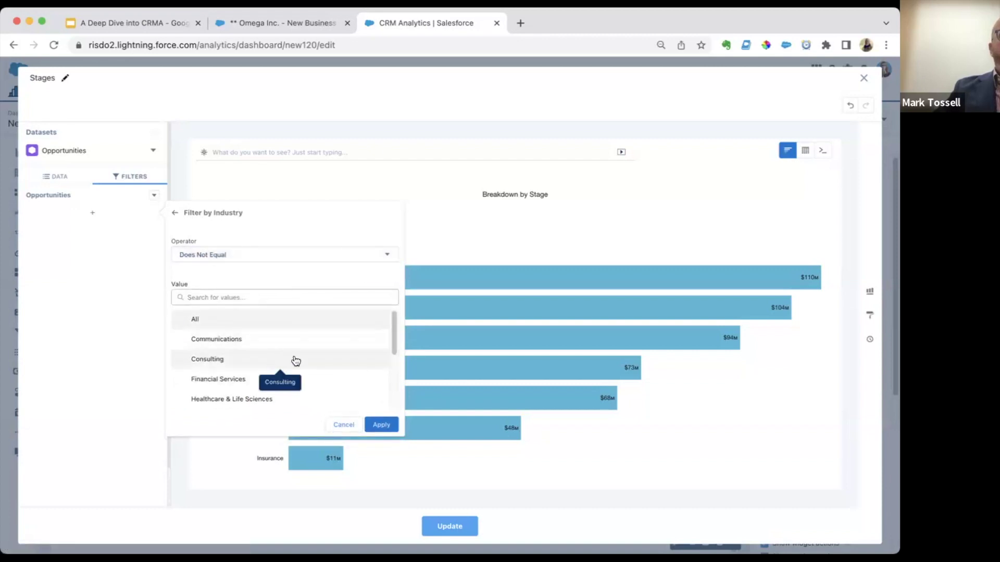
{"action": "left_click", "coordinate": [295, 360]}
{"action": "scroll", "coordinate": [326, 353], "scroll_direction": "down", "scroll_amount": 4}
{"action": "left_click", "coordinate": [320, 361]}
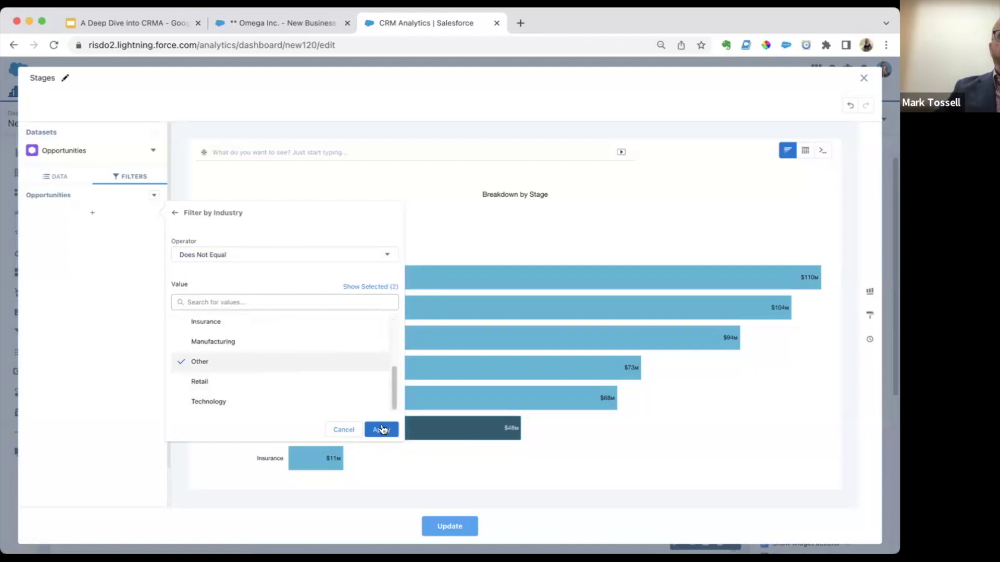
{"action": "left_click", "coordinate": [382, 430]}
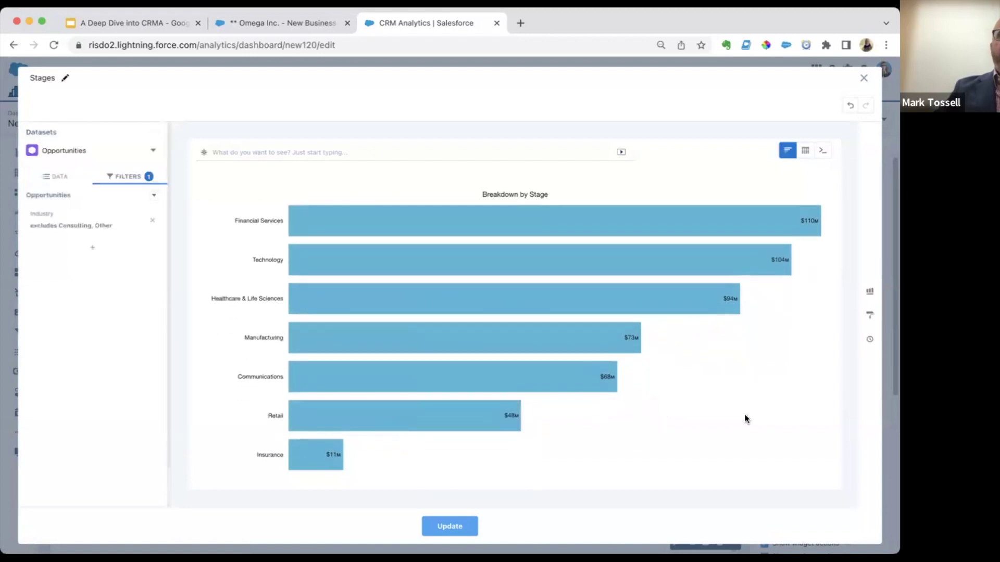
Apply gradient conditional formatting based on Sum of Amount to the industry bars
{"action": "left_click", "coordinate": [870, 315]}
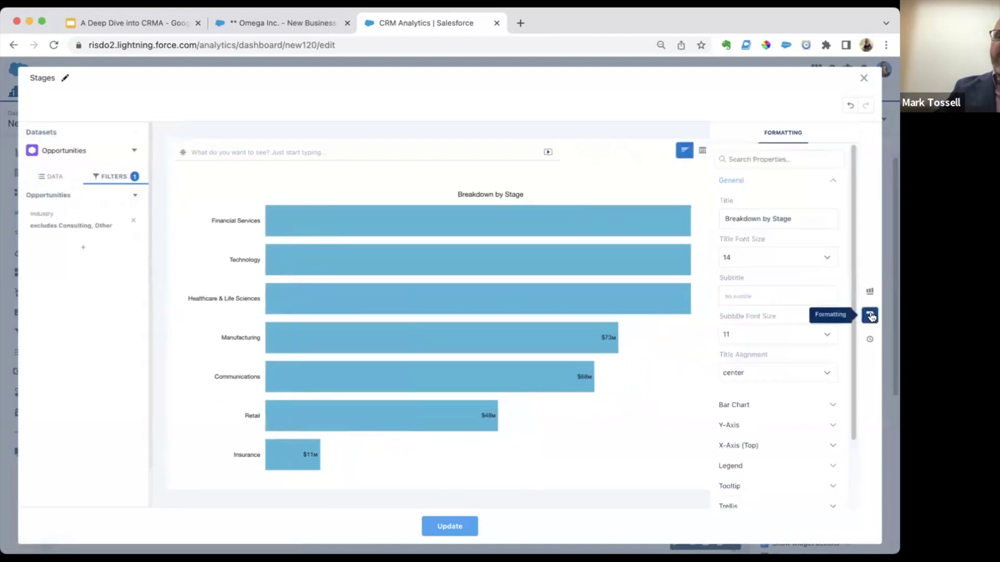
{"action": "scroll", "coordinate": [781, 391], "scroll_direction": "down", "scroll_amount": 3}
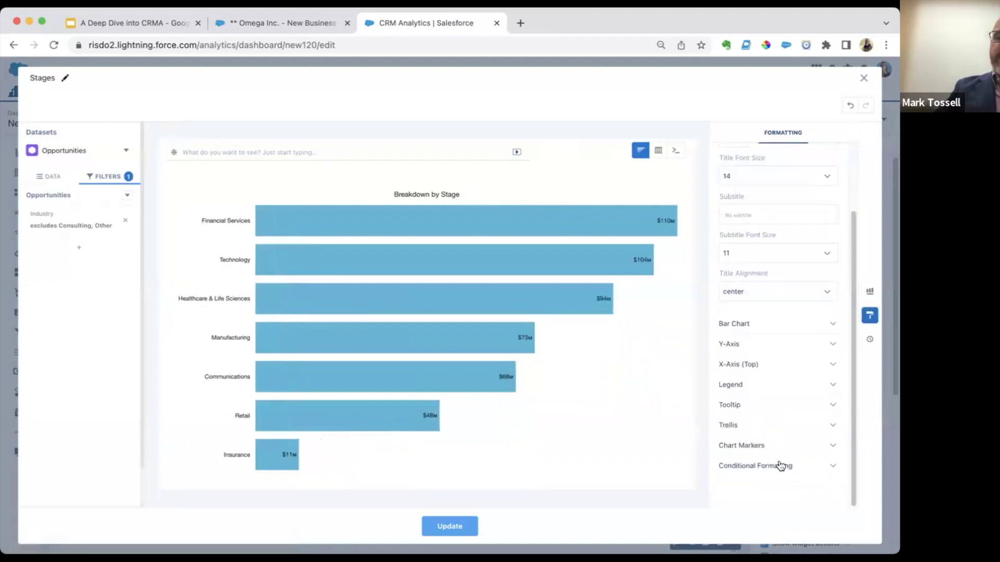
{"action": "left_click", "coordinate": [781, 464]}
{"action": "left_click", "coordinate": [779, 425]}
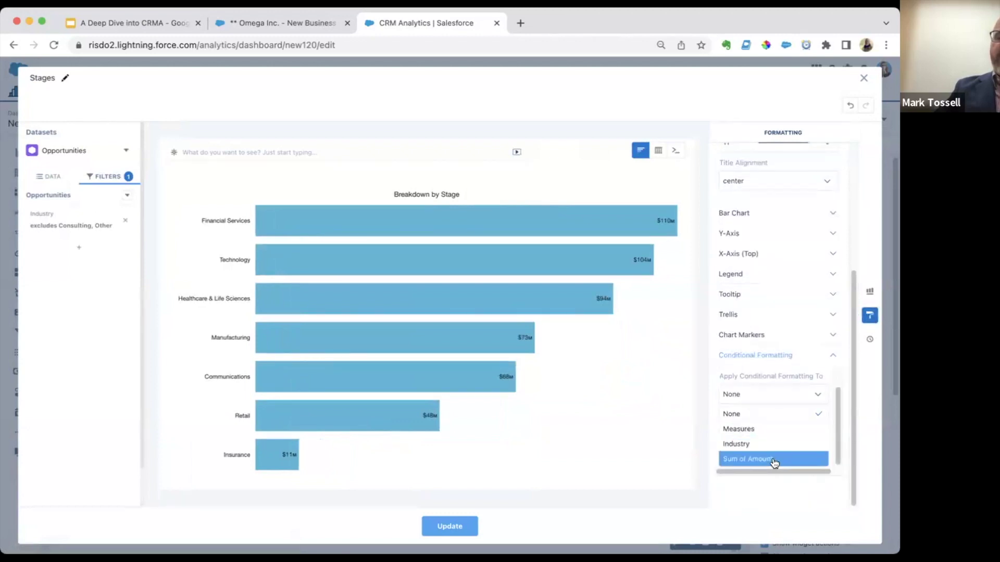
{"action": "left_click", "coordinate": [795, 458]}
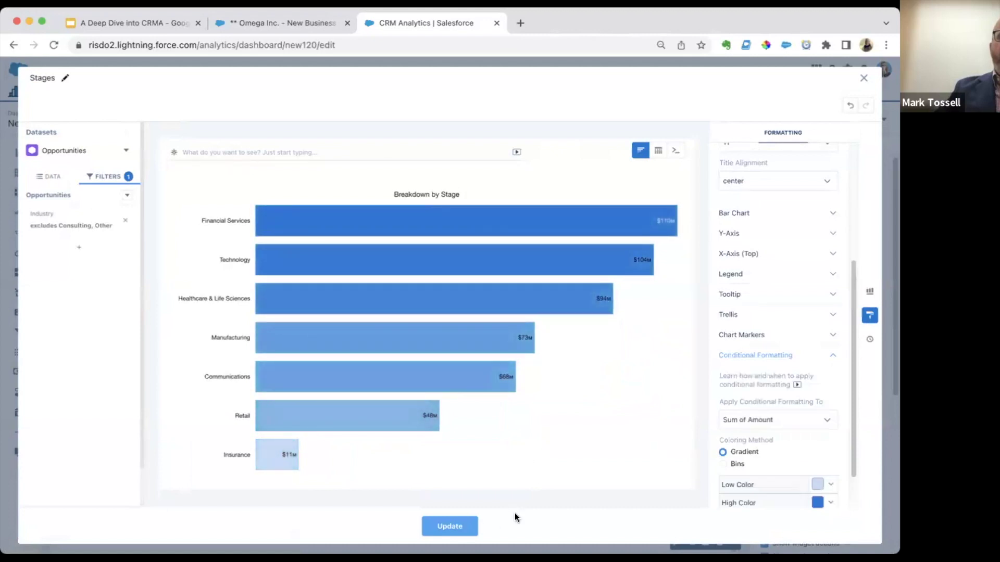
{"action": "left_click", "coordinate": [440, 527]}
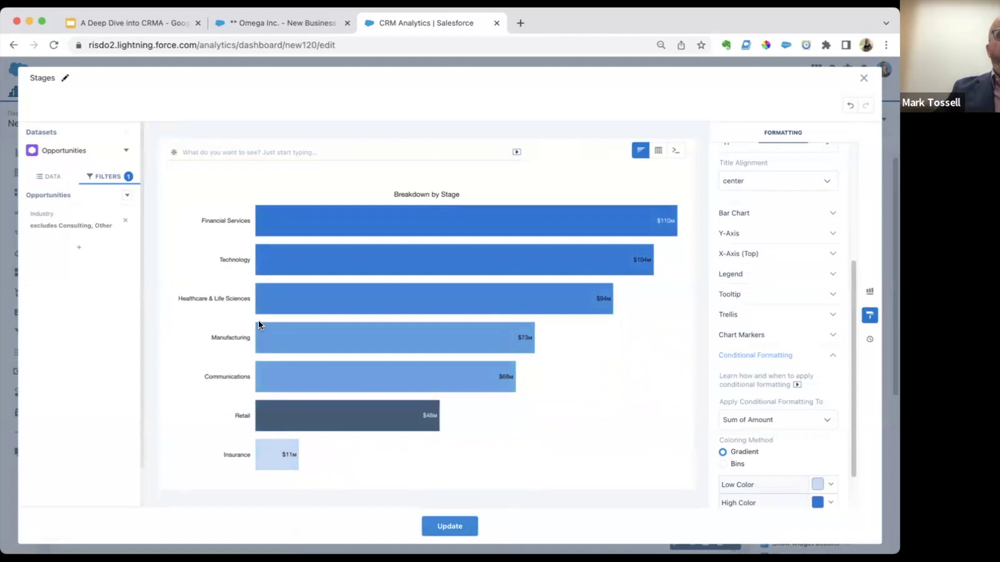
Rename the industry chart's query label to Industries
{"action": "left_click", "coordinate": [66, 77]}
{"action": "left_click_drag", "start_coordinate": [65, 77], "coordinate": [36, 77]}
{"action": "key", "text": "BackSpace"}
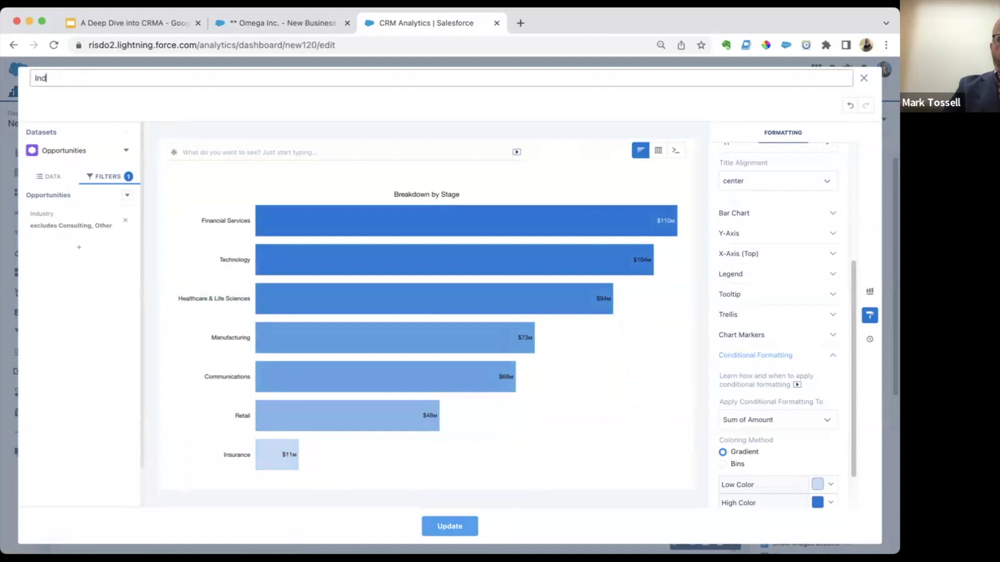
{"action": "type", "text": "Industries"}
Change the chart title to "Breakdown by Industry" and update the chart on the dashboard
{"action": "scroll", "coordinate": [832, 321], "scroll_direction": "up", "scroll_amount": 4}
{"action": "left_click", "coordinate": [783, 219]}
{"action": "key", "text": "Home"}
{"action": "key", "text": "alt+shift+Right"}
{"action": "left_click", "coordinate": [822, 219]}
{"action": "key", "text": "BackSpace"}
{"action": "key", "text": "BackSpace"}
{"action": "key", "text": "BackSpace"}
{"action": "key", "text": "BackSpace"}
{"action": "type", "text": "Industry"}
{"action": "left_click", "coordinate": [450, 526]}
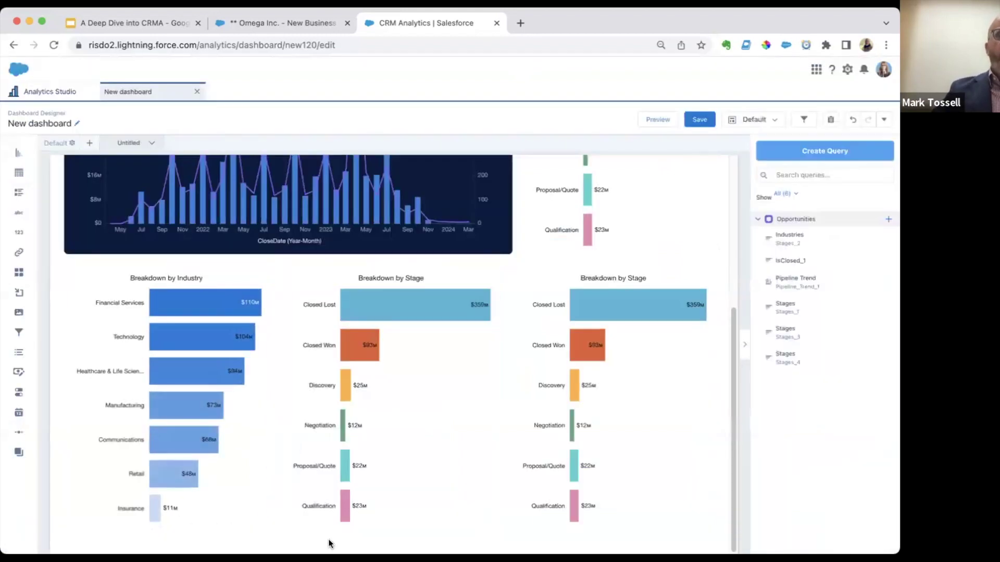
In the middle Breakdown by Stage copy of the lower row, group the bars by Product Family and sort them by Sum of Amount descending
{"action": "left_click", "coordinate": [390, 377]}
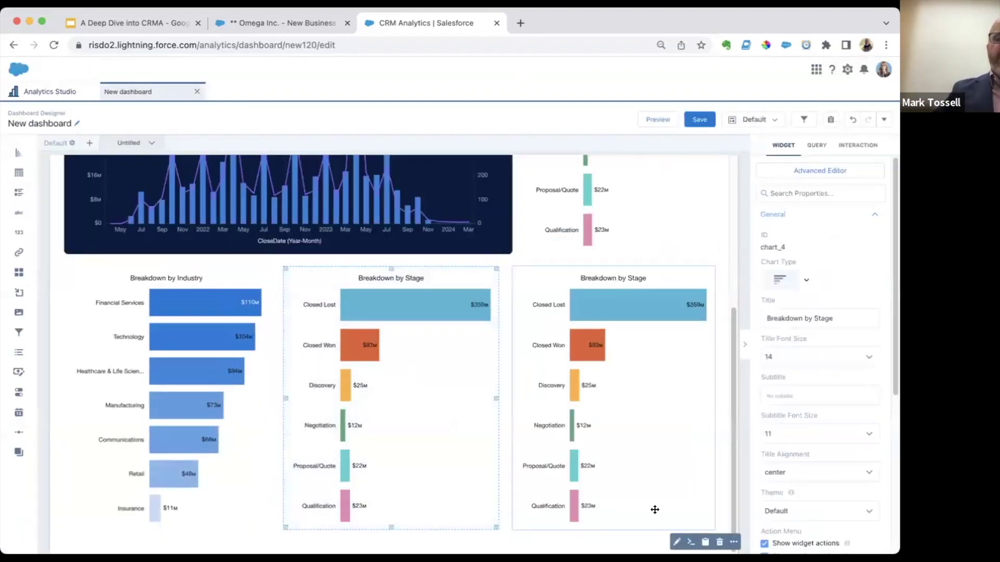
{"action": "left_click", "coordinate": [676, 543]}
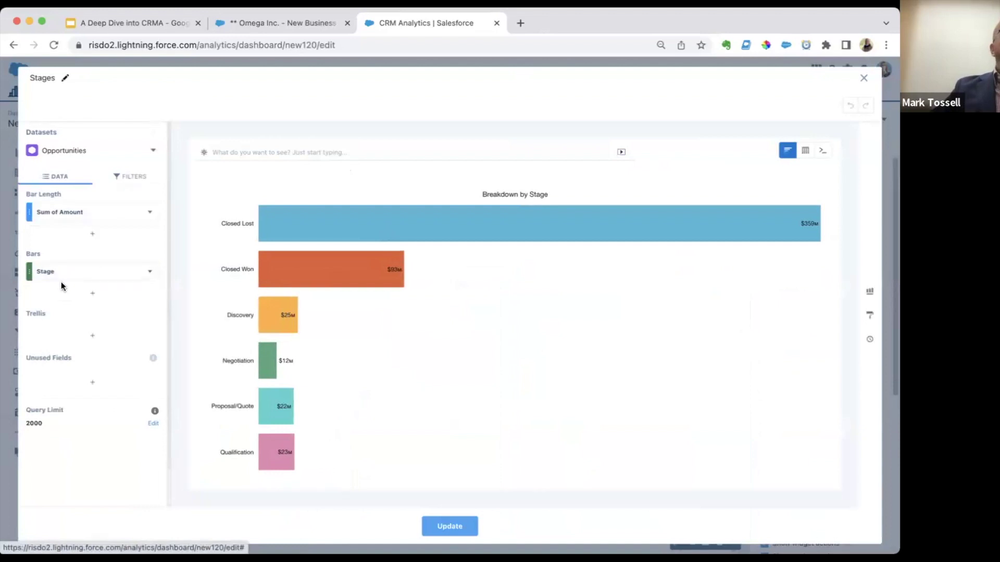
{"action": "left_click", "coordinate": [83, 273]}
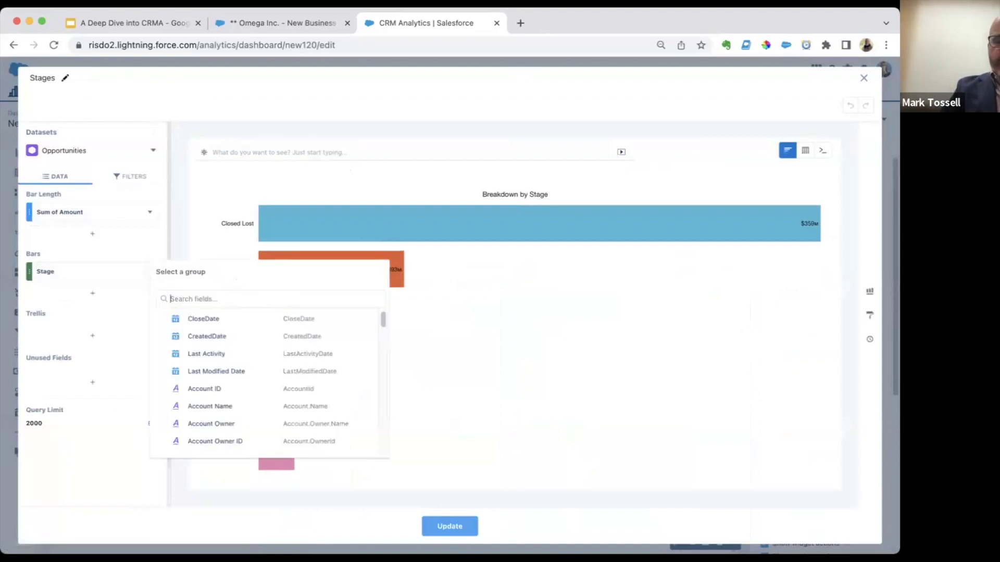
{"action": "type", "text": "pr"}
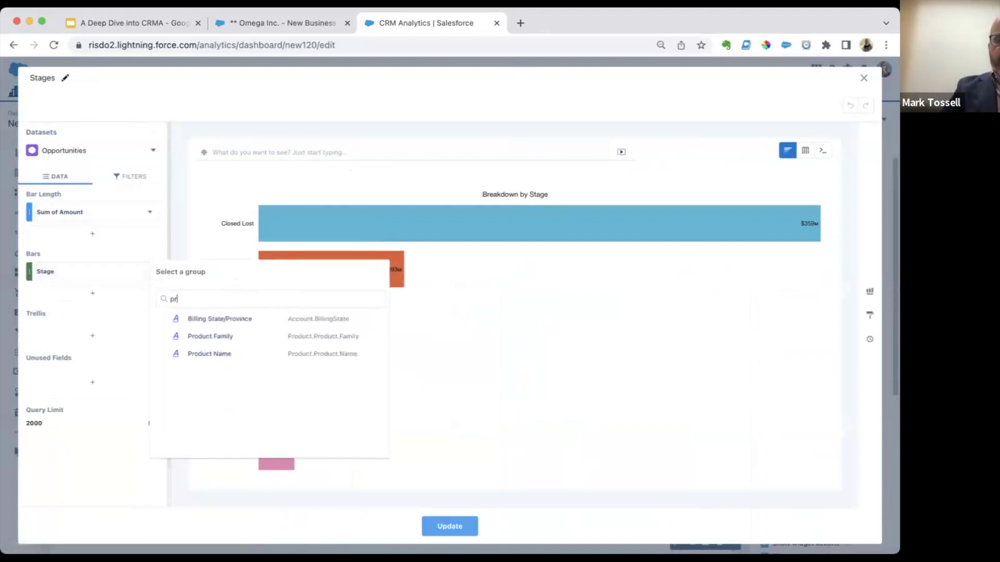
{"action": "left_click", "coordinate": [230, 336]}
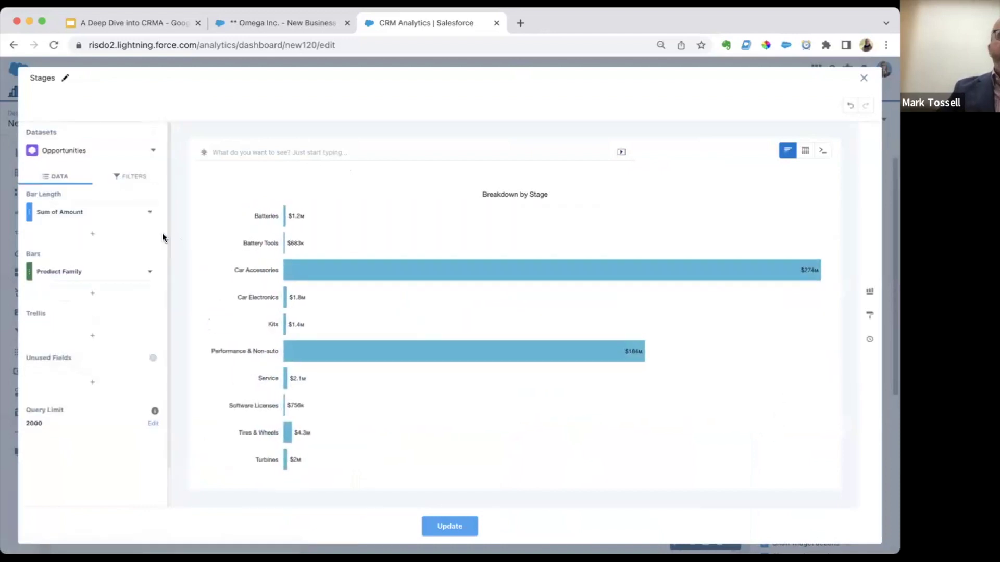
{"action": "left_click", "coordinate": [159, 214]}
{"action": "left_click", "coordinate": [188, 232]}
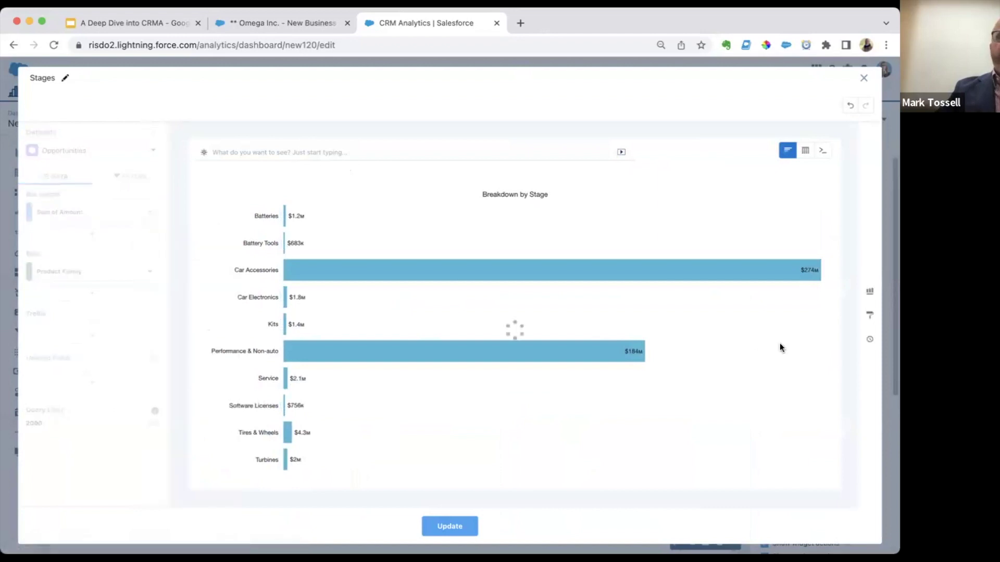
Apply gradient conditional formatting based on Sum of Amount to the product family bars
{"action": "left_click", "coordinate": [869, 315]}
{"action": "scroll", "coordinate": [785, 469], "scroll_direction": "down", "scroll_amount": 3}
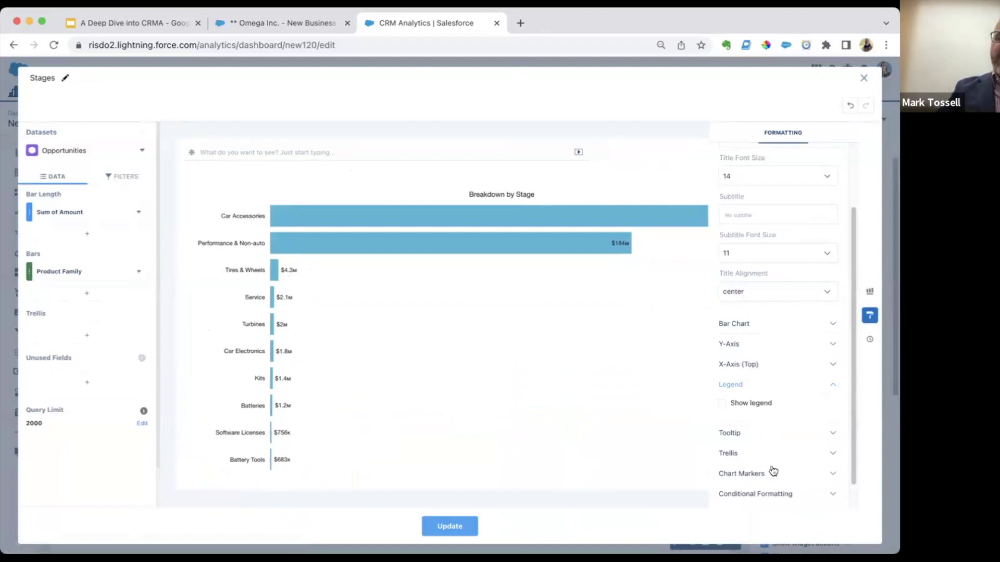
{"action": "left_click", "coordinate": [787, 465]}
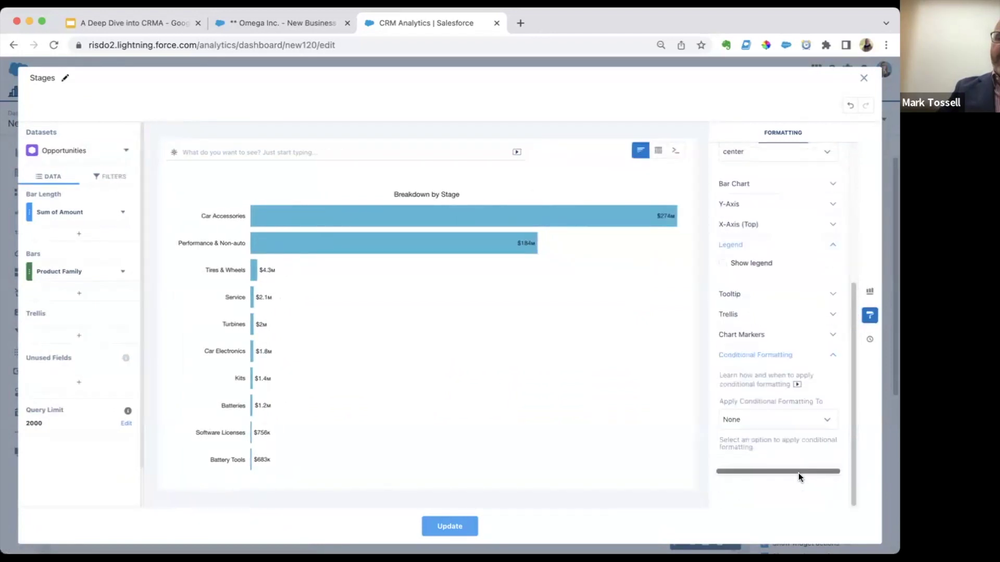
{"action": "left_click", "coordinate": [770, 420]}
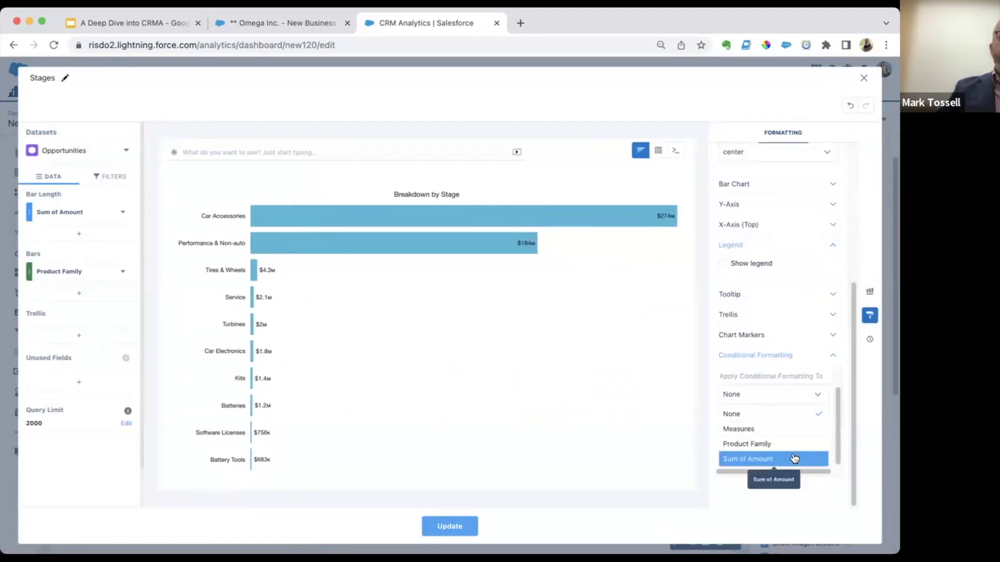
{"action": "left_click", "coordinate": [793, 457]}
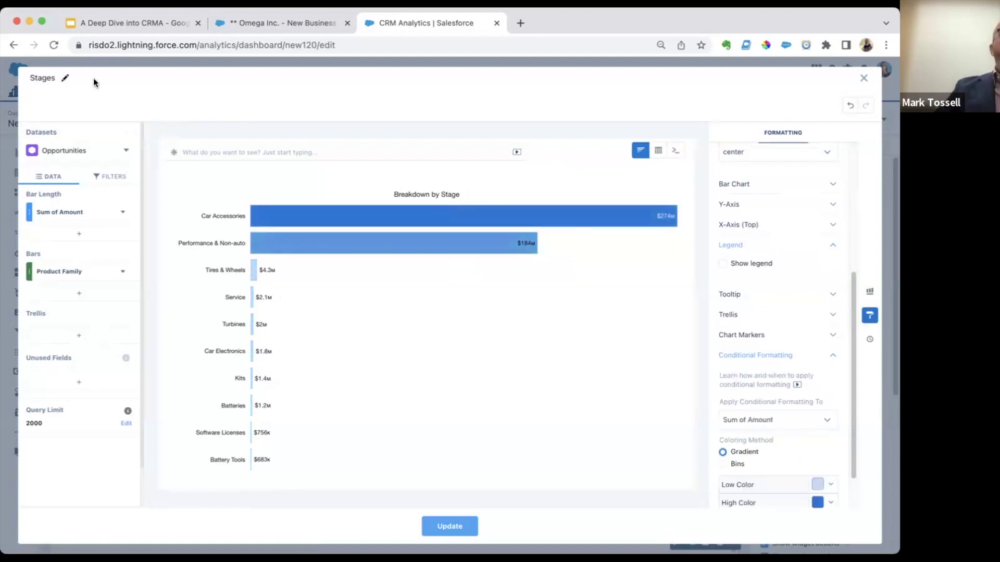
Rename the query label to Product Family and copy the new name
{"action": "left_click", "coordinate": [67, 79]}
{"action": "type", "text": "Product Family"}
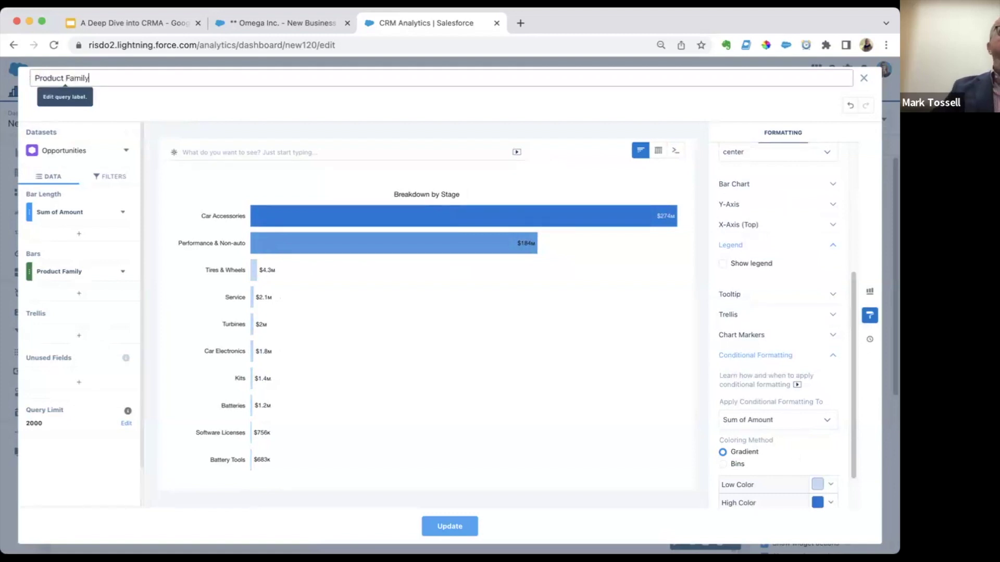
{"action": "key", "text": "super+a"}
{"action": "key", "text": "super+c"}
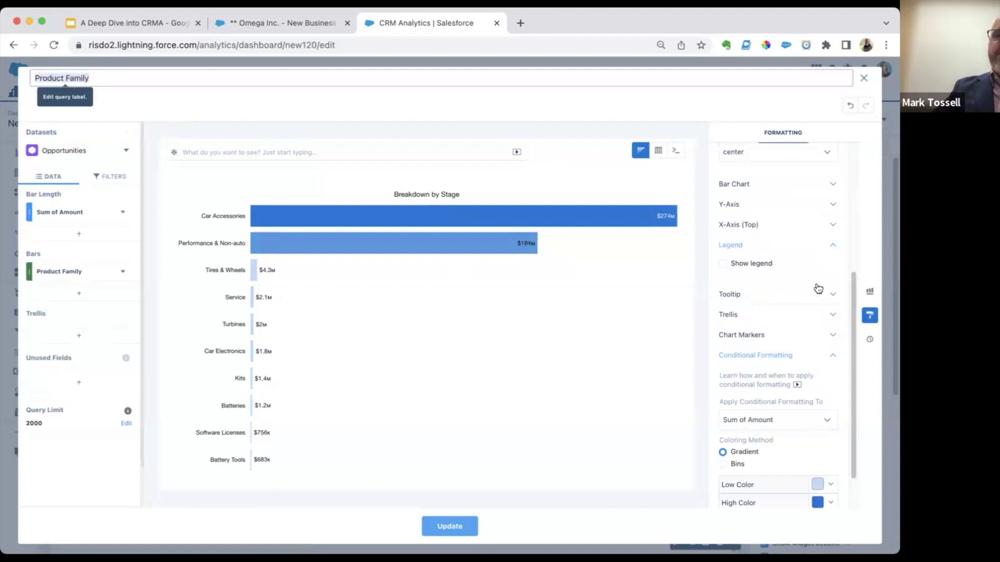
Set the chart title to "Breakdown by Product Family" with font size 16 and update the chart on the dashboard
{"action": "scroll", "coordinate": [818, 288], "scroll_direction": "up", "scroll_amount": 5}
{"action": "left_click", "coordinate": [779, 220]}
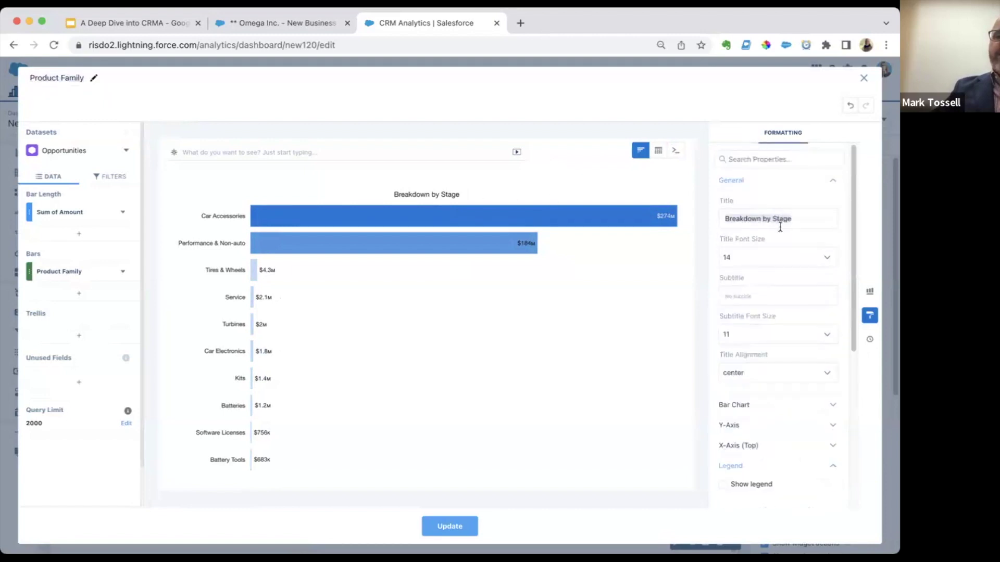
{"action": "left_click", "coordinate": [779, 219]}
{"action": "key", "text": "super+v"}
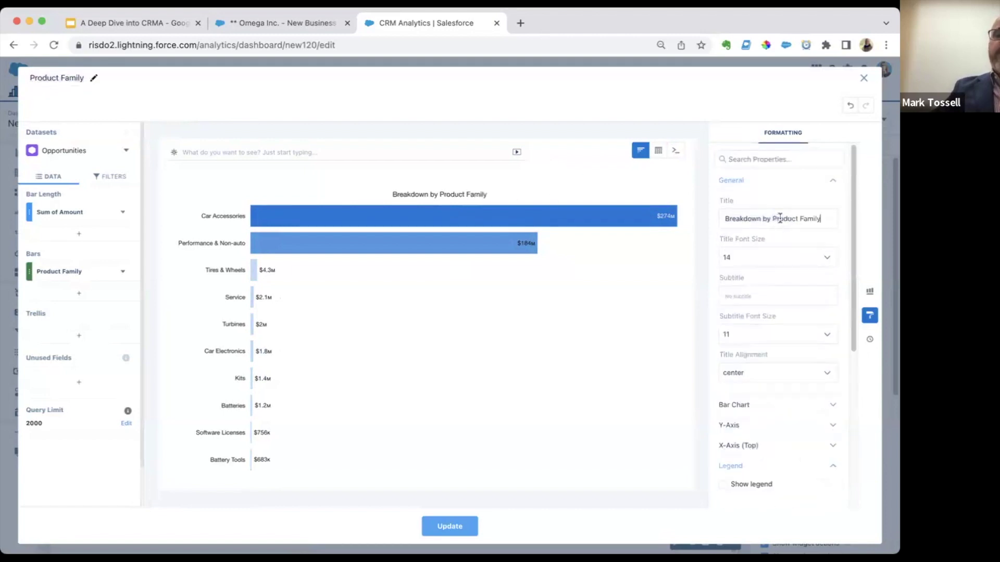
{"action": "left_click", "coordinate": [785, 257]}
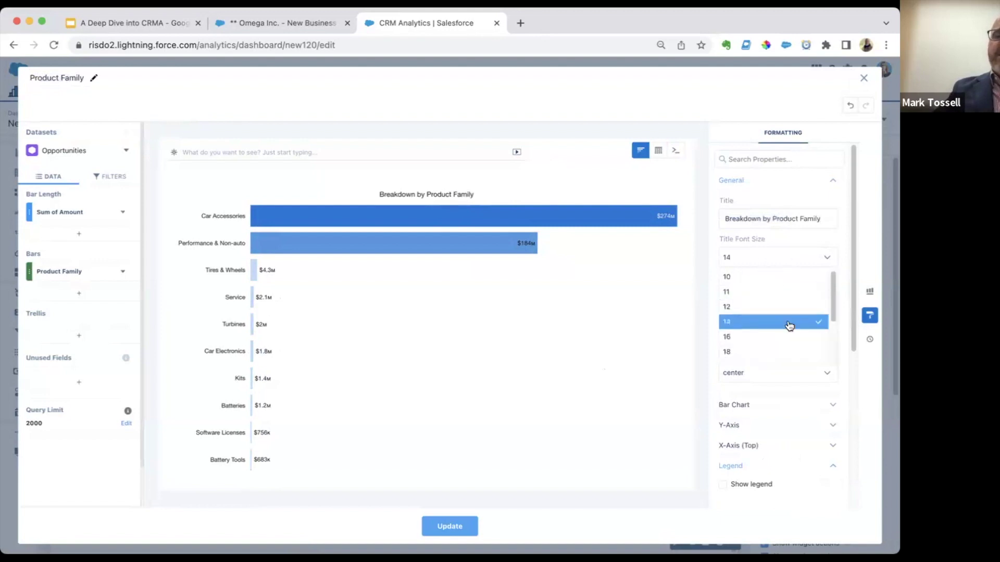
{"action": "left_click", "coordinate": [788, 334]}
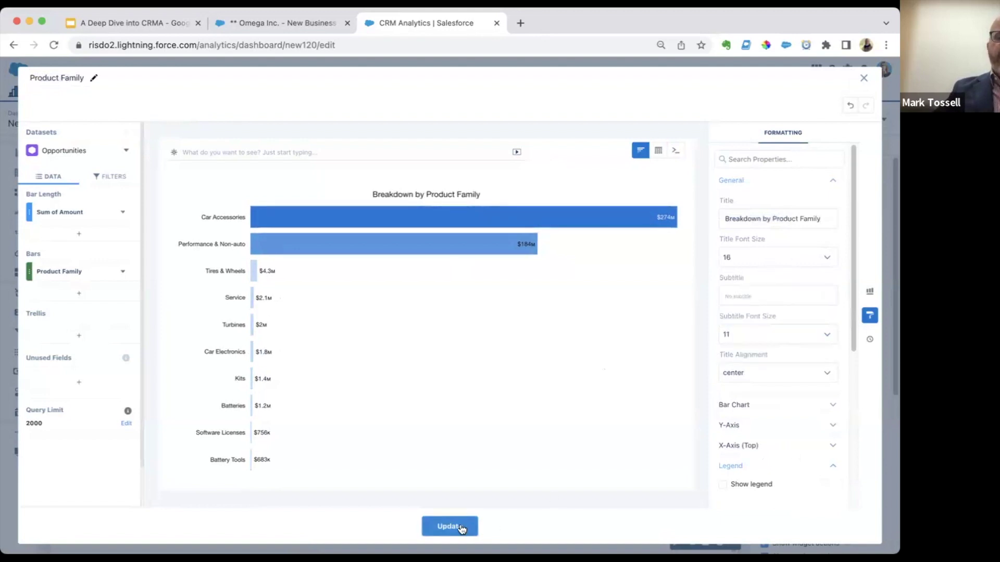
{"action": "left_click", "coordinate": [460, 527]}
Set the title font size of the Breakdown by Industry chart to 16
{"action": "left_click", "coordinate": [223, 357]}
{"action": "left_click", "coordinate": [796, 356]}
{"action": "left_click", "coordinate": [781, 437]}
Set the title font size of the Breakdown by Stage chart beside the trend chart to 16 and deselect the chart
{"action": "scroll", "coordinate": [651, 326], "scroll_direction": "up", "scroll_amount": 5}
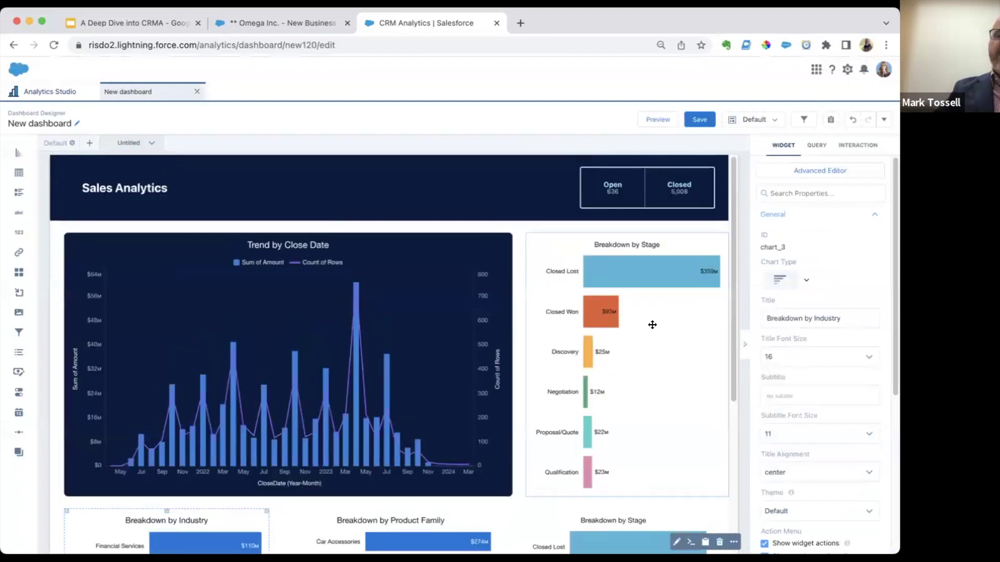
{"action": "left_click", "coordinate": [692, 329]}
{"action": "left_click", "coordinate": [826, 359]}
{"action": "left_click", "coordinate": [814, 435]}
{"action": "left_click", "coordinate": [740, 262]}
{"action": "scroll", "coordinate": [498, 310], "scroll_direction": "down", "scroll_amount": 5}
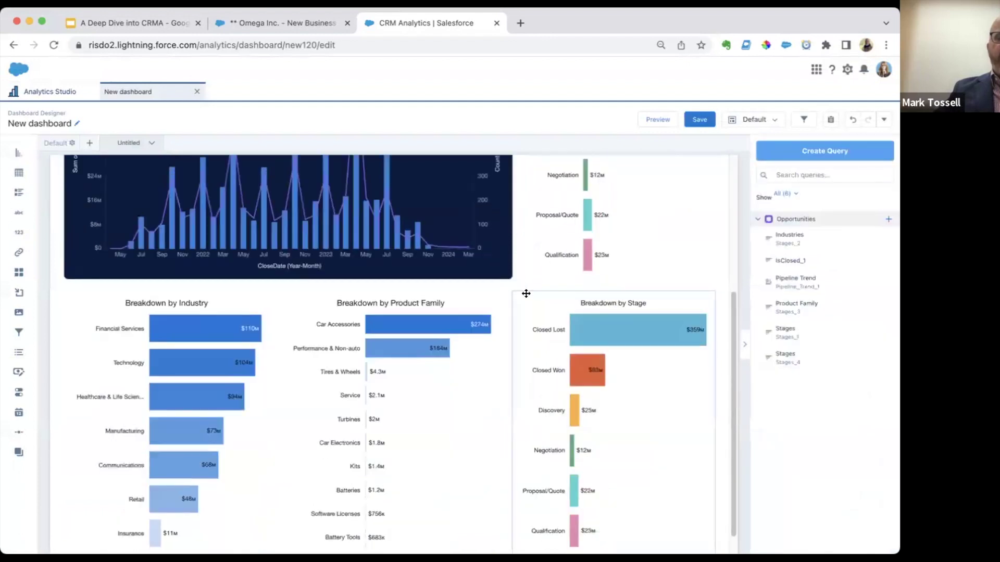
Open the query of the lower Breakdown by Stage chart for editing and rename it Product
{"action": "left_click", "coordinate": [604, 367]}
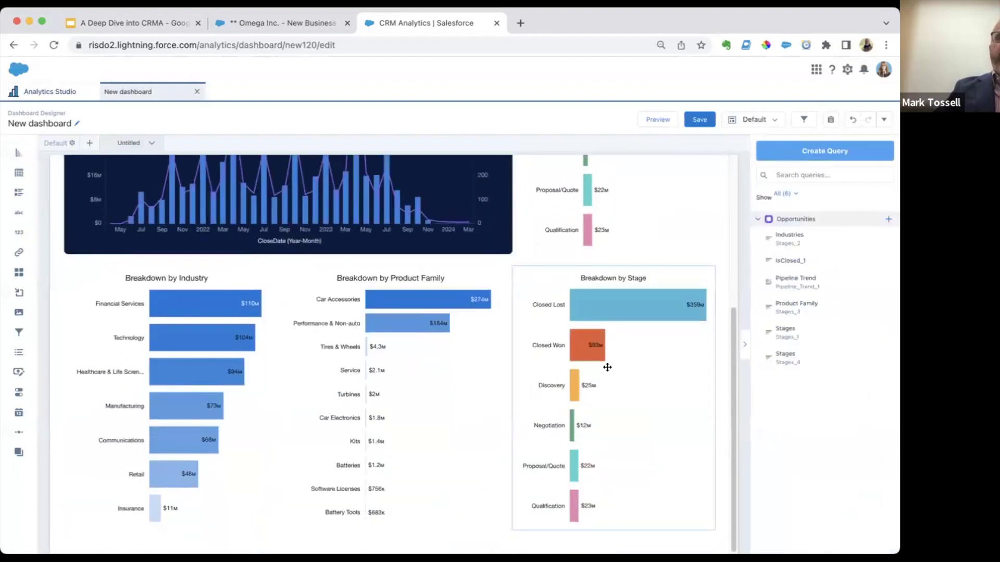
{"action": "left_click", "coordinate": [676, 542]}
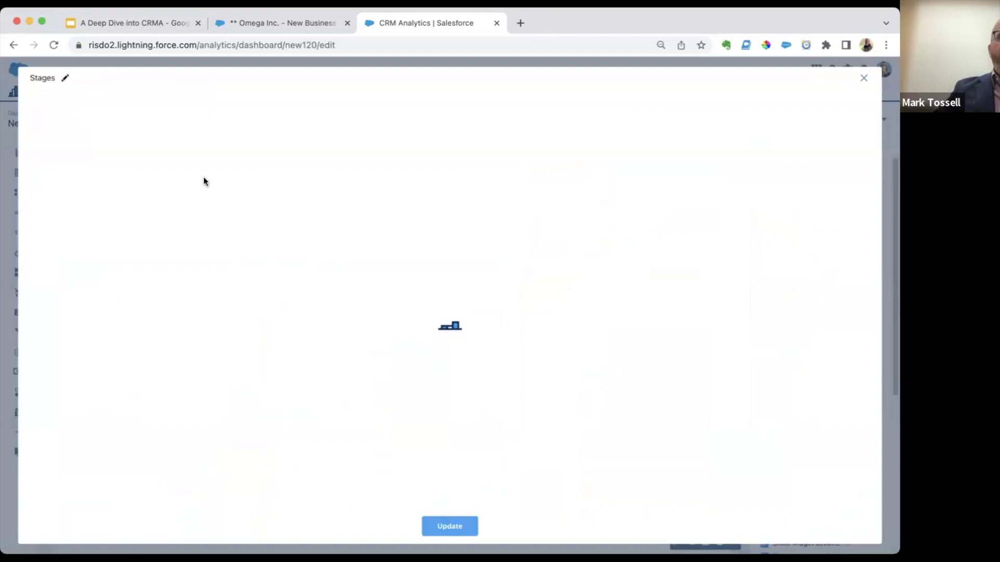
{"action": "left_click", "coordinate": [64, 77]}
{"action": "double_click", "coordinate": [49, 72]}
{"action": "type", "text": "Product"}
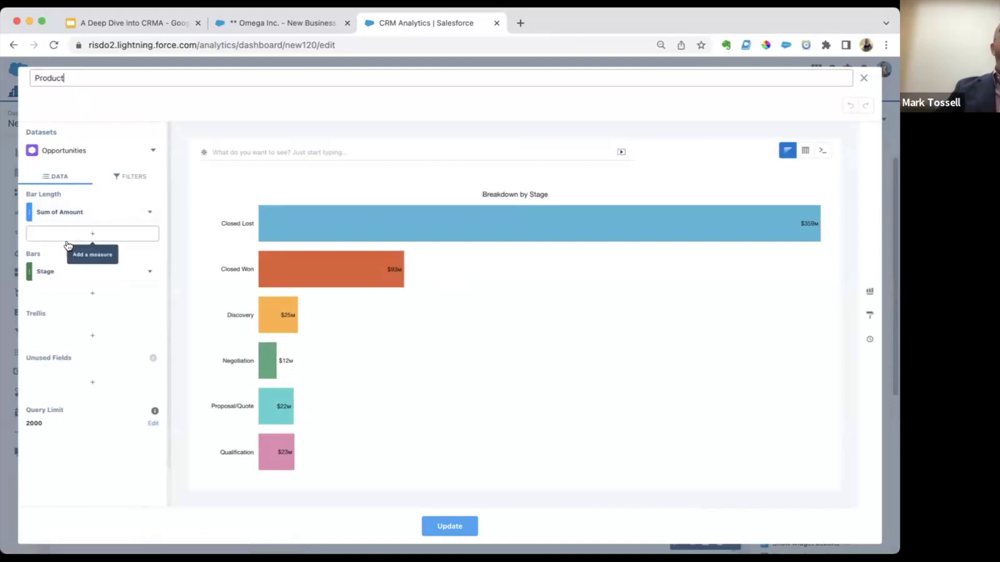
Group the chart's bars by Product Name and sort them by Sum of Amount in descending order
{"action": "left_click", "coordinate": [63, 277]}
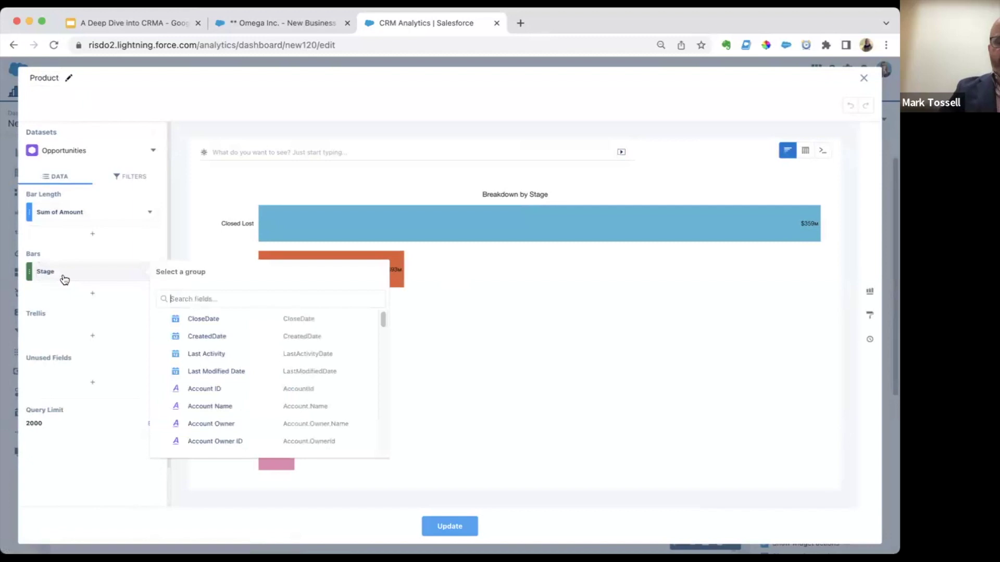
{"action": "type", "text": "product"}
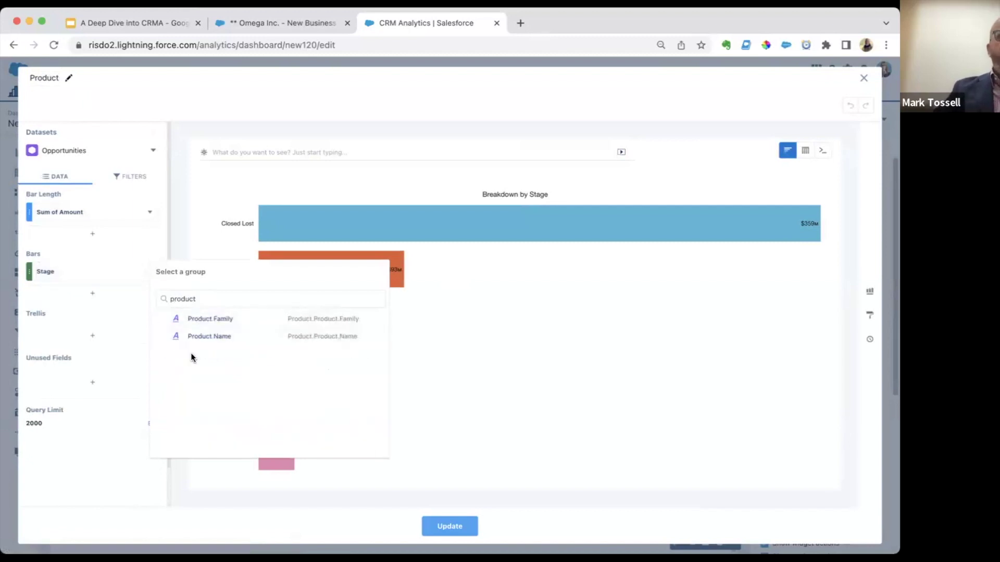
{"action": "left_click", "coordinate": [235, 335]}
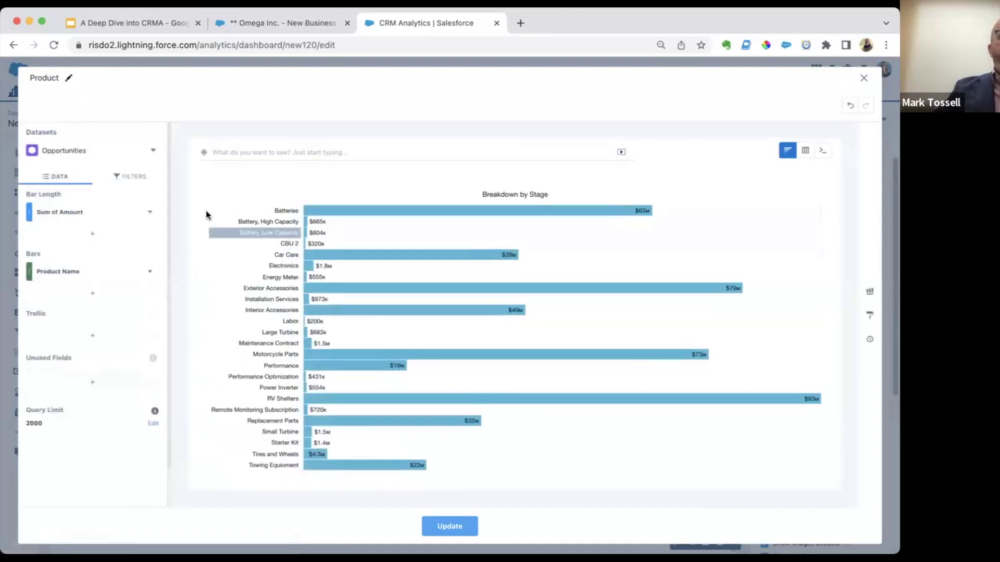
{"action": "left_click", "coordinate": [150, 212]}
{"action": "left_click", "coordinate": [174, 235]}
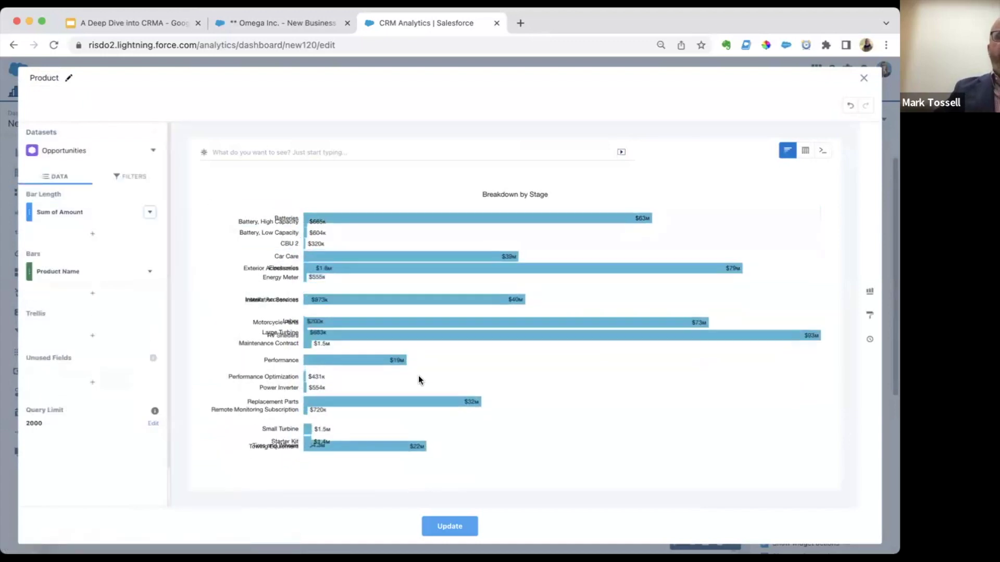
Apply conditional formatting to the chart's bars based on Sum of Amount
{"action": "left_click", "coordinate": [869, 315]}
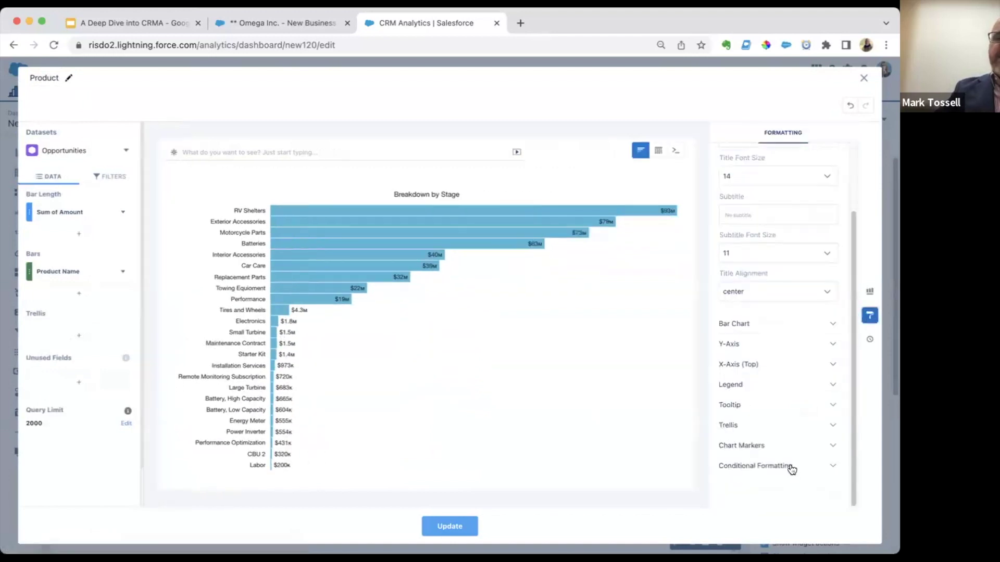
{"action": "left_click", "coordinate": [791, 468]}
{"action": "left_click", "coordinate": [767, 440]}
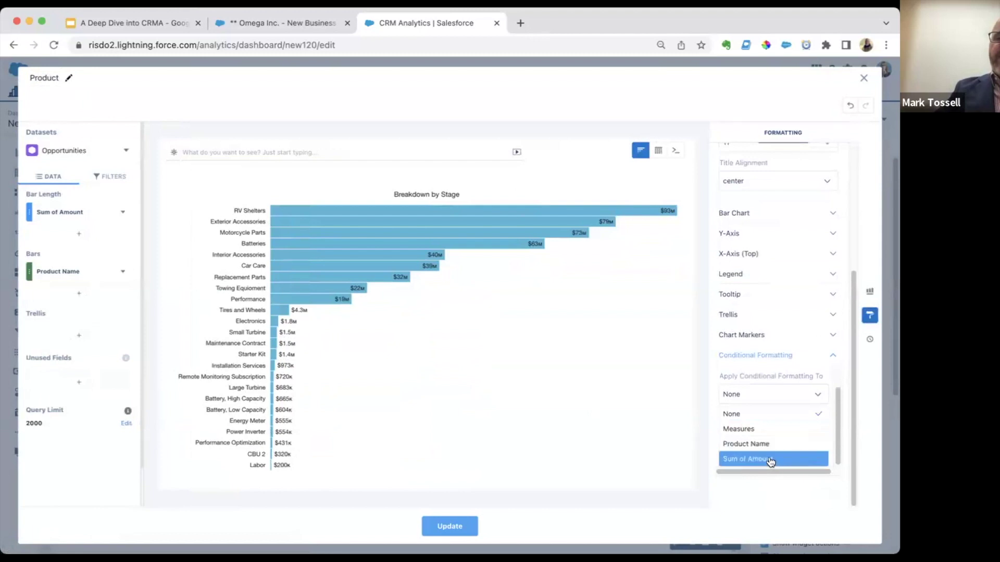
{"action": "left_click", "coordinate": [770, 460]}
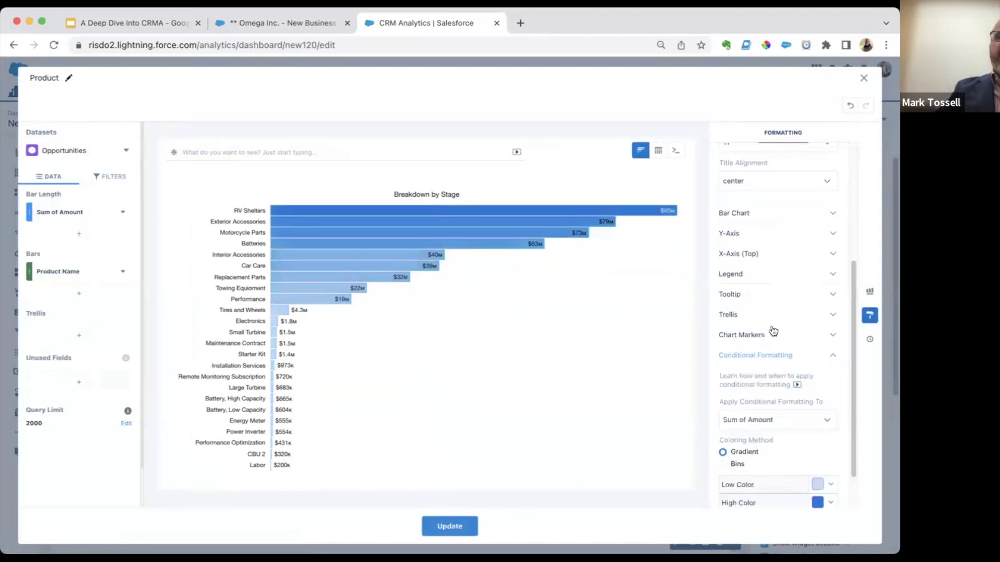
Change the chart title to "Breakdown by Product" and update the chart on the dashboard
{"action": "scroll", "coordinate": [773, 331], "scroll_direction": "up", "scroll_amount": 5}
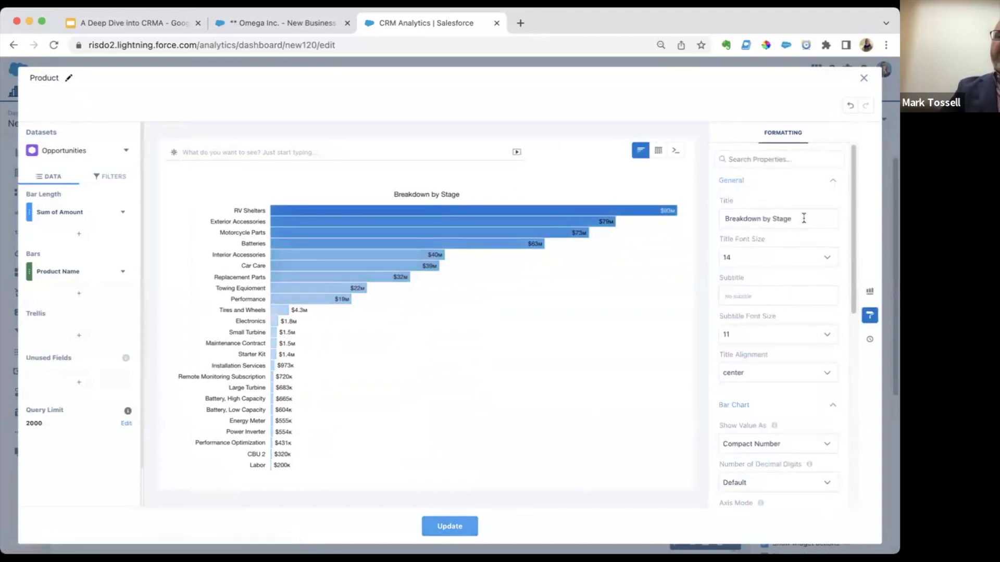
{"action": "key", "text": "BackSpace"}
{"action": "key", "text": "BackSpace"}
{"action": "key", "text": "BackSpace"}
{"action": "key", "text": "BackSpace"}
{"action": "key", "text": "BackSpace"}
{"action": "type", "text": "Product"}
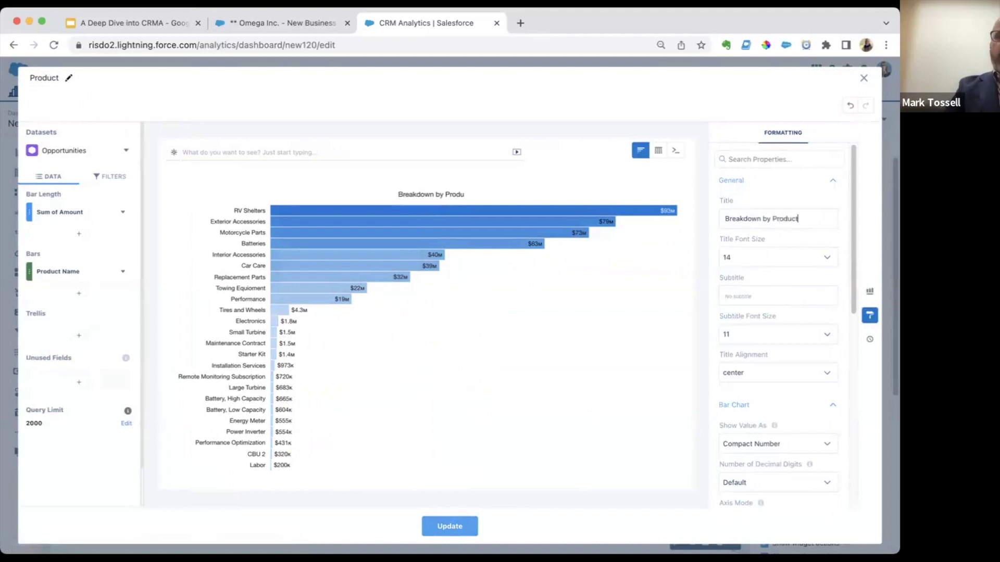
{"action": "left_click", "coordinate": [466, 523]}
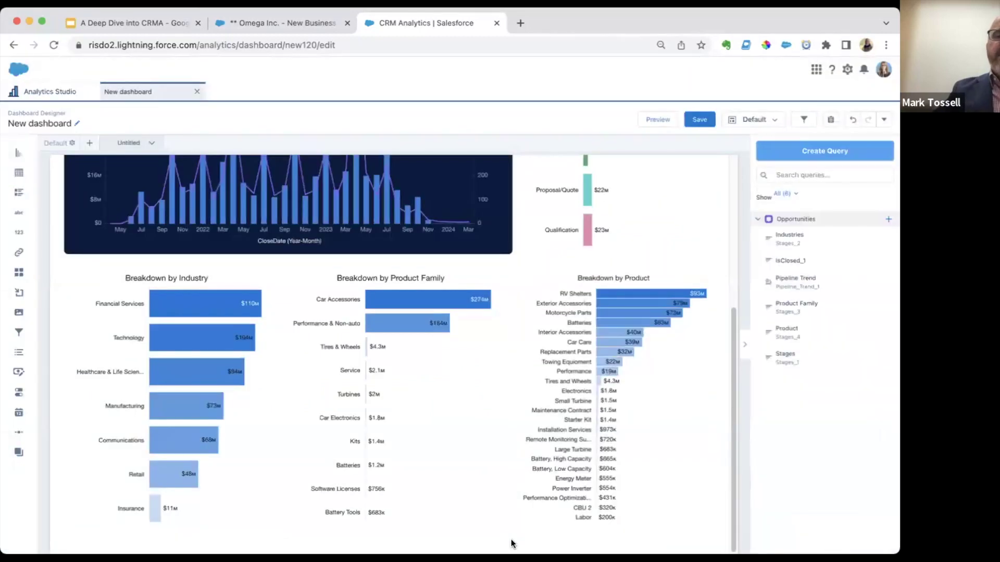
Set the title font size of the Breakdown by Product chart to 16
{"action": "left_click", "coordinate": [605, 440]}
{"action": "left_click", "coordinate": [788, 357]}
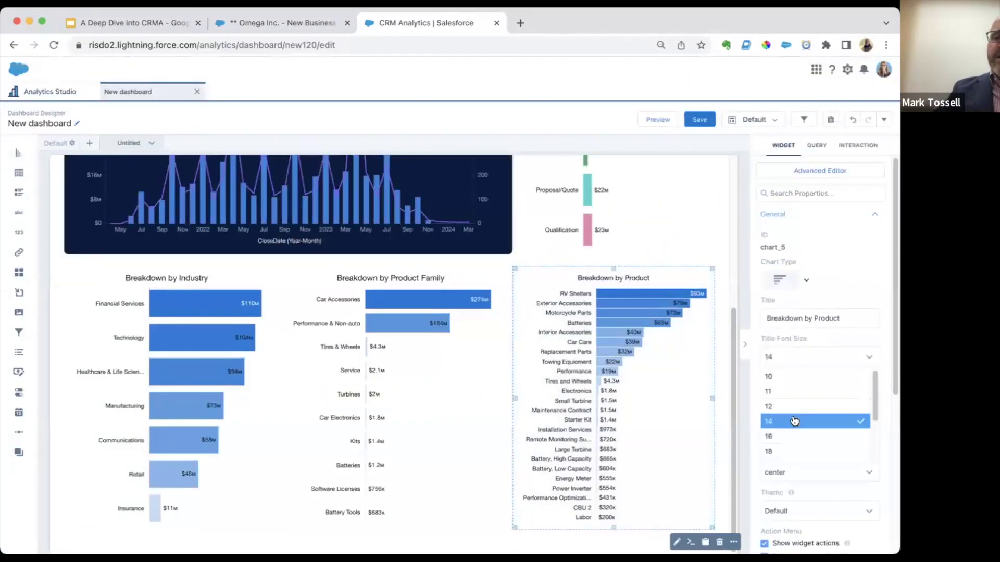
{"action": "left_click", "coordinate": [795, 439]}
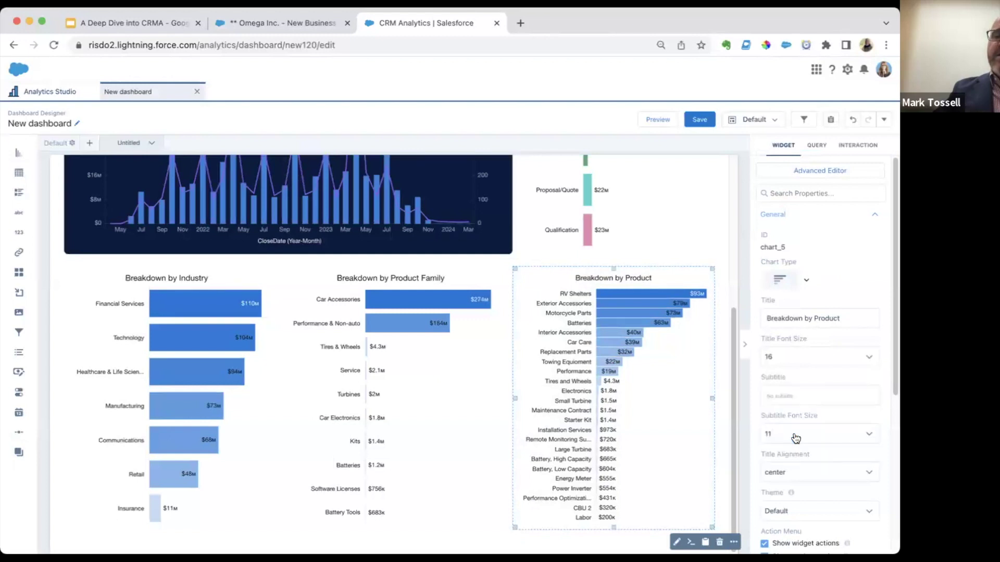
{"action": "left_click", "coordinate": [599, 542]}
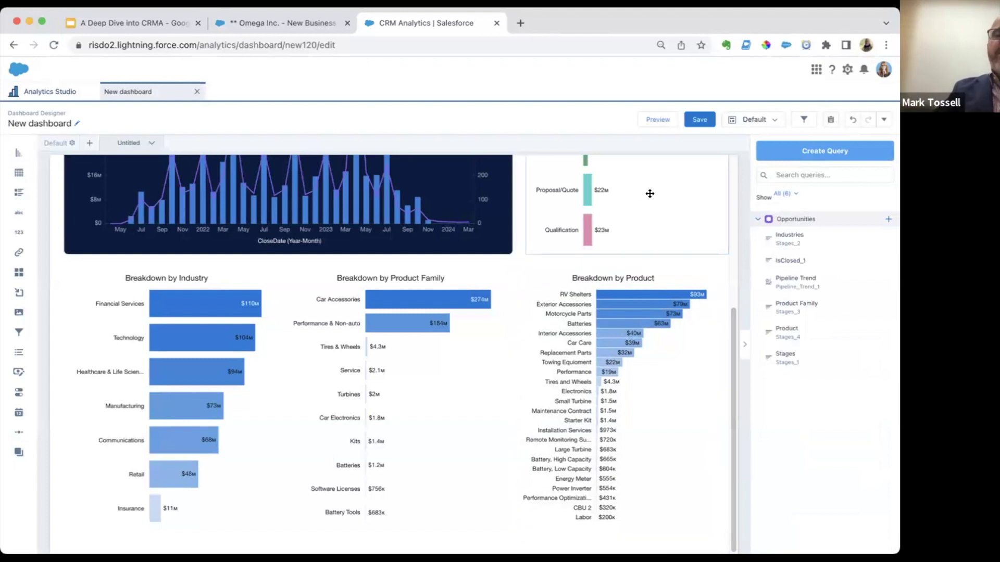
Preview the dashboard and present it in full screen to review all its charts
{"action": "key", "text": "super+e"}
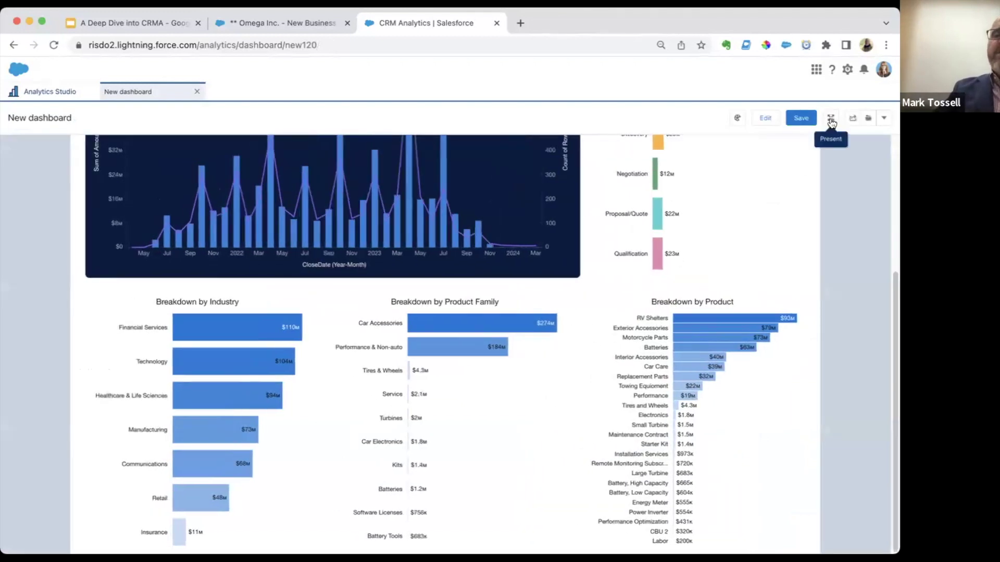
{"action": "key", "text": "Return"}
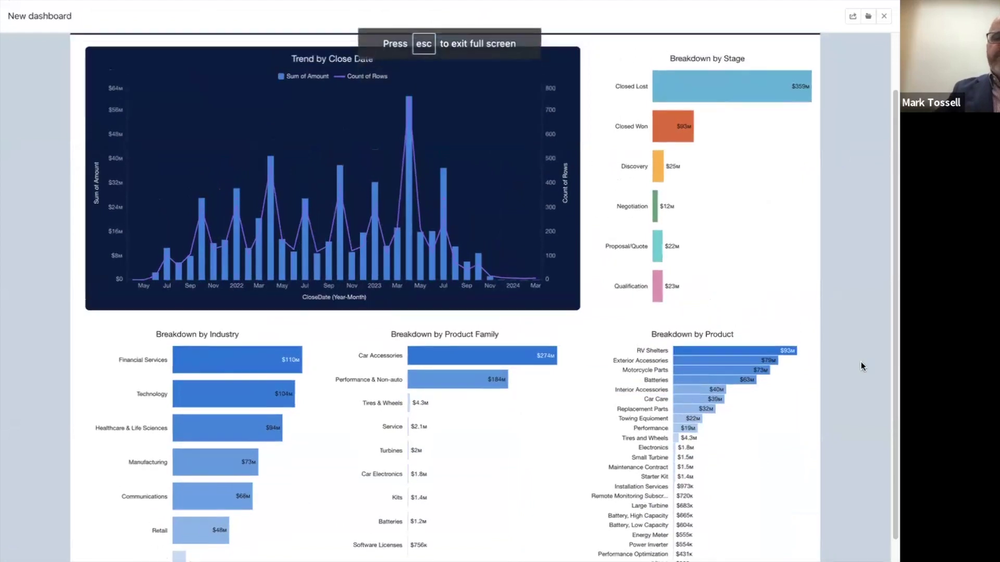
{"action": "scroll", "coordinate": [860, 361], "scroll_direction": "down", "scroll_amount": 1}
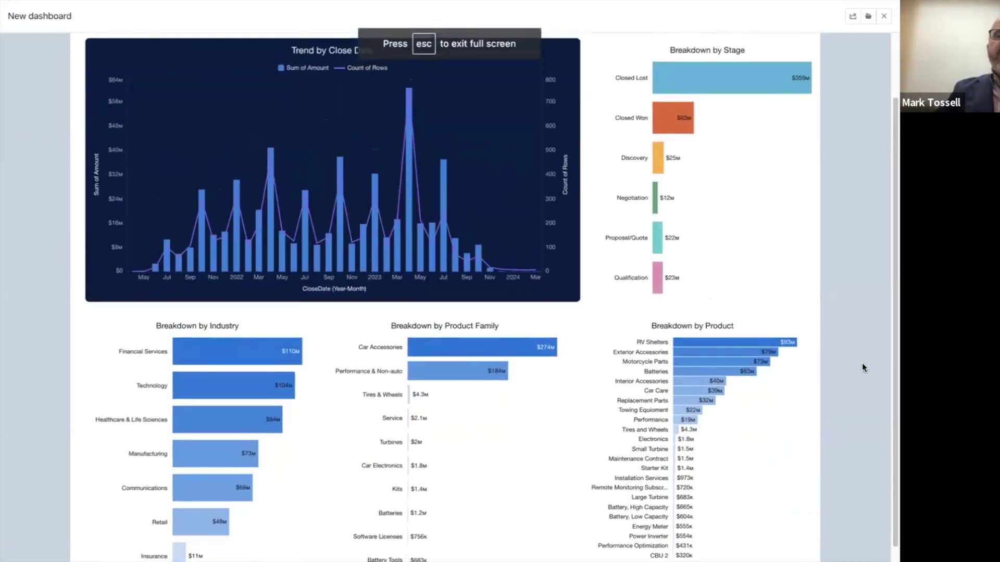
{"action": "scroll", "coordinate": [861, 364], "scroll_direction": "up", "scroll_amount": 1}
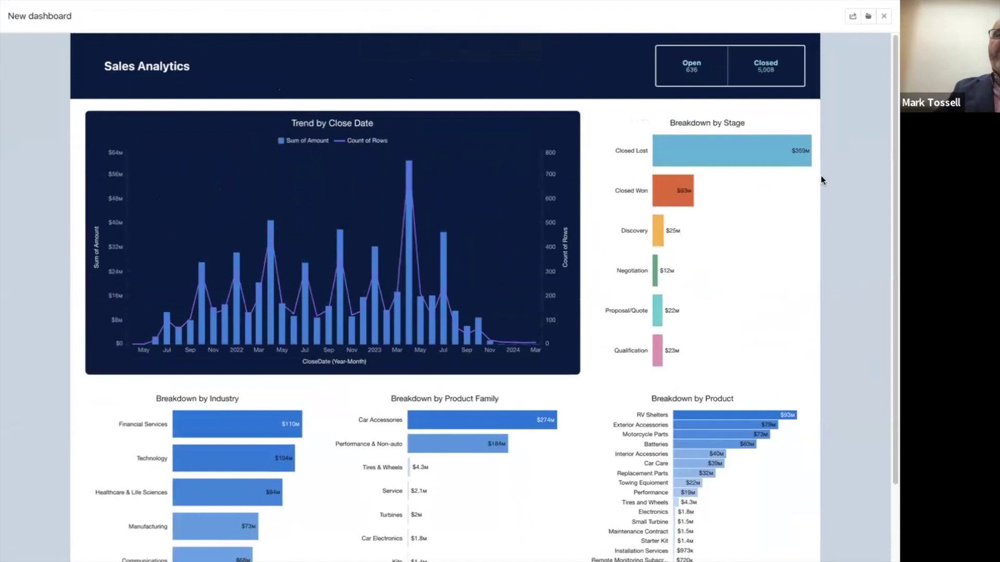
Test the Open and Closed filters, including a temporary Closed Won selection in the stage chart
{"action": "left_click", "coordinate": [694, 70]}
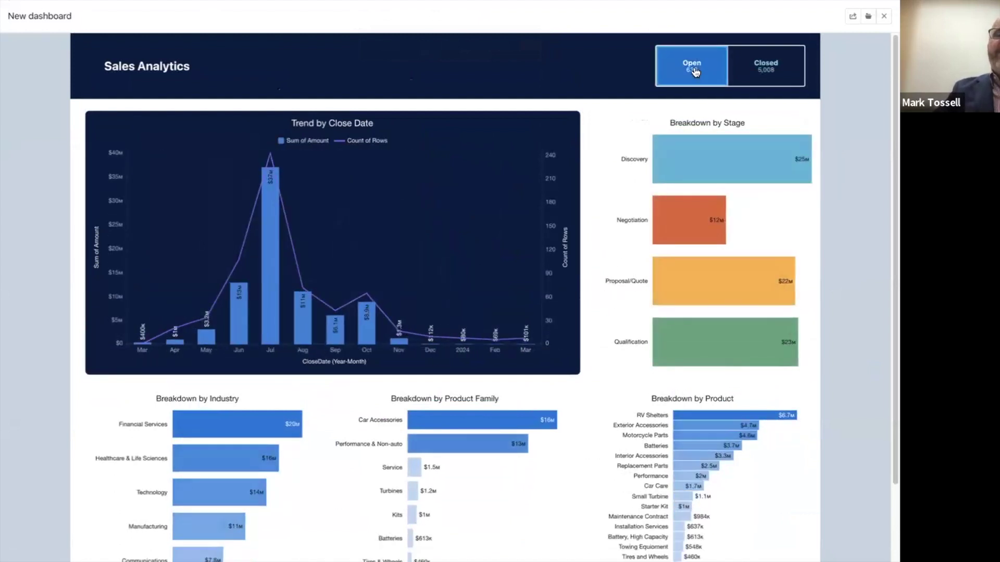
{"action": "left_click", "coordinate": [696, 73]}
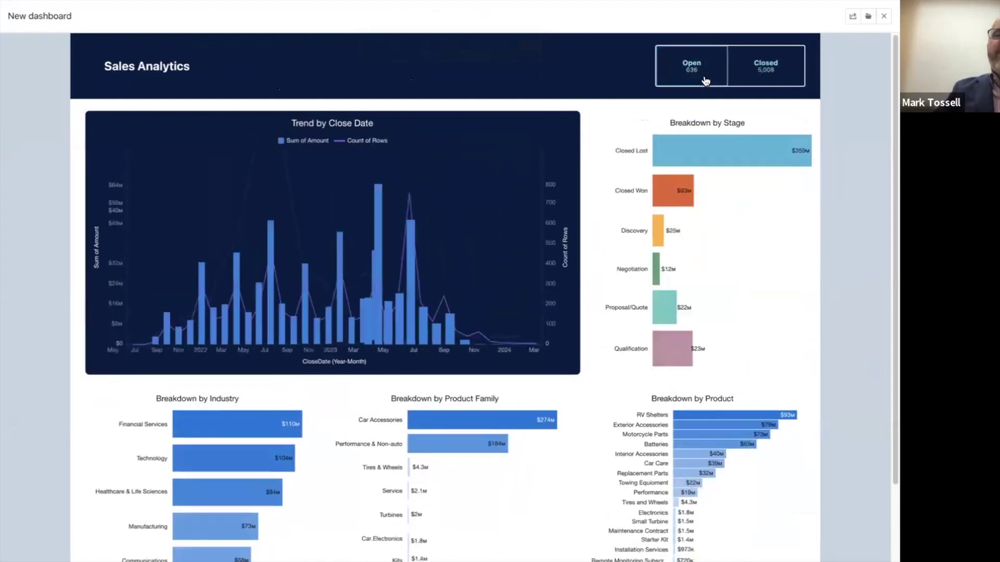
{"action": "left_click", "coordinate": [764, 84]}
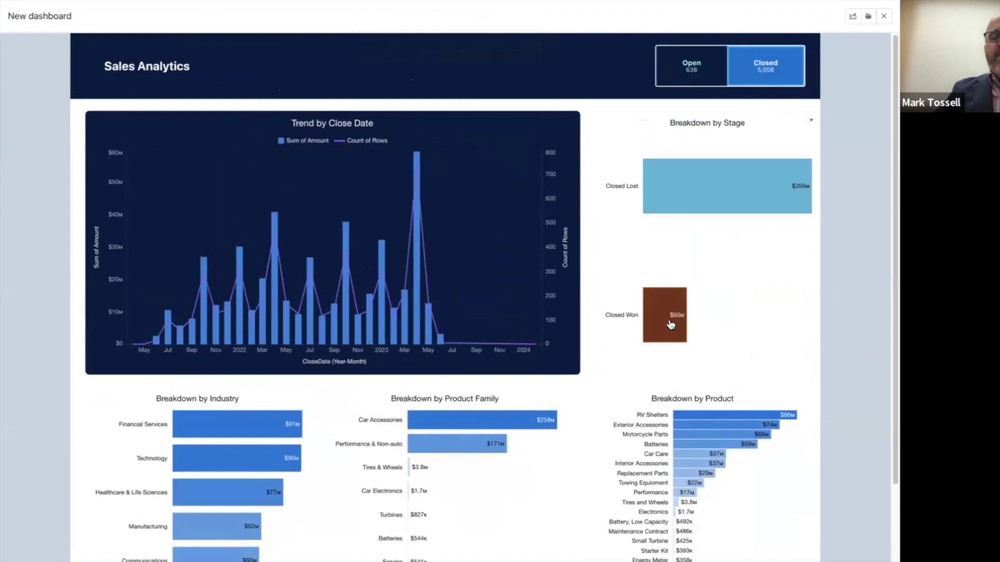
{"action": "left_click", "coordinate": [687, 326]}
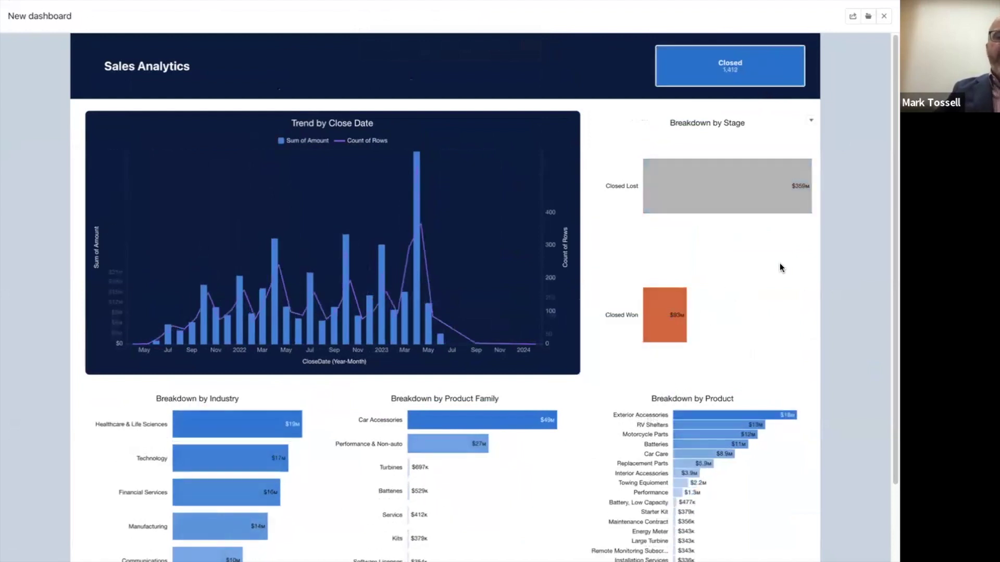
{"action": "left_click", "coordinate": [691, 251]}
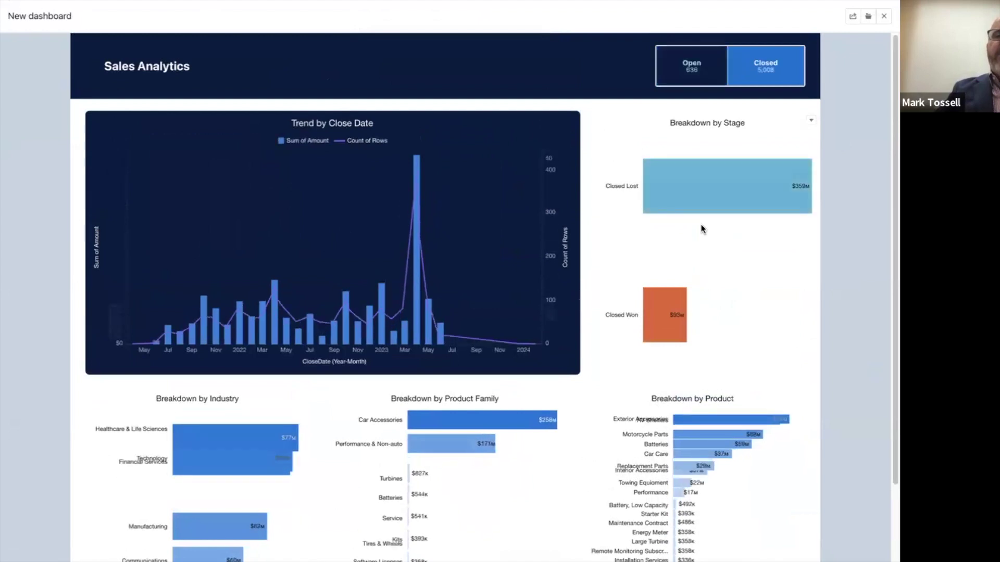
Filter the dashboard to Open opportunities with a July 2023 close date in the Discovery stage
{"action": "left_click", "coordinate": [709, 78]}
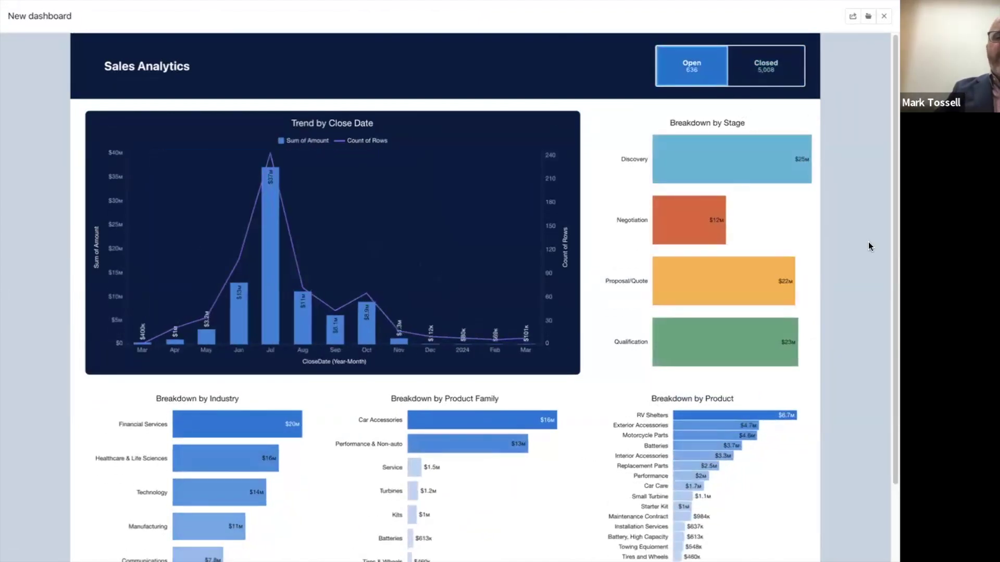
{"action": "scroll", "coordinate": [867, 242], "scroll_direction": "down", "scroll_amount": 2}
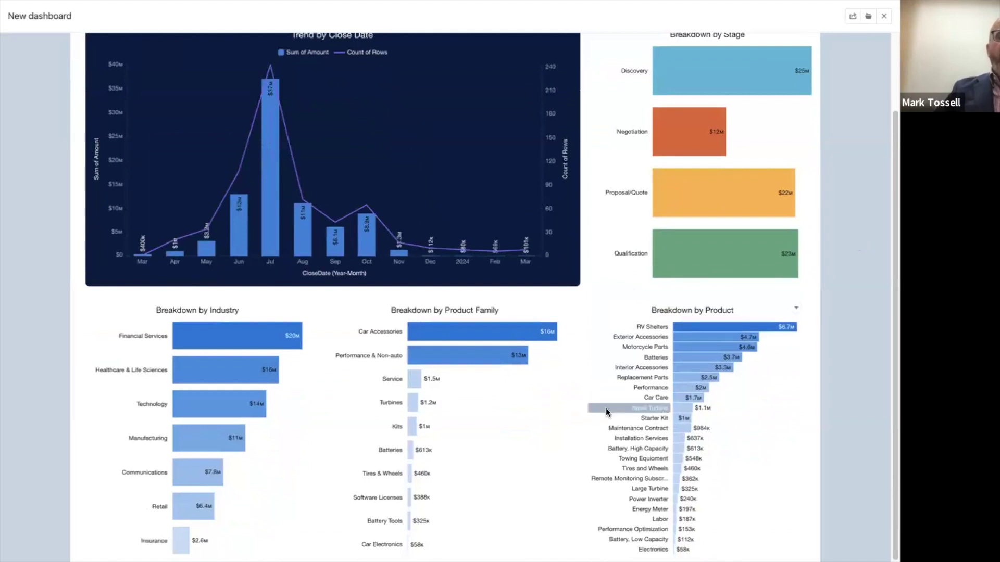
{"action": "mouse_move", "coordinate": [272, 219]}
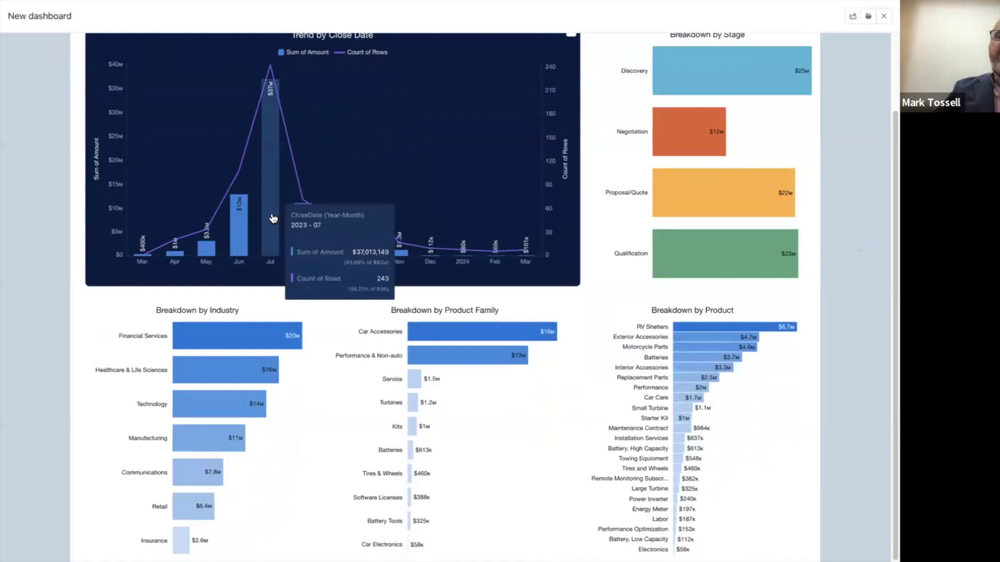
{"action": "left_click", "coordinate": [273, 218]}
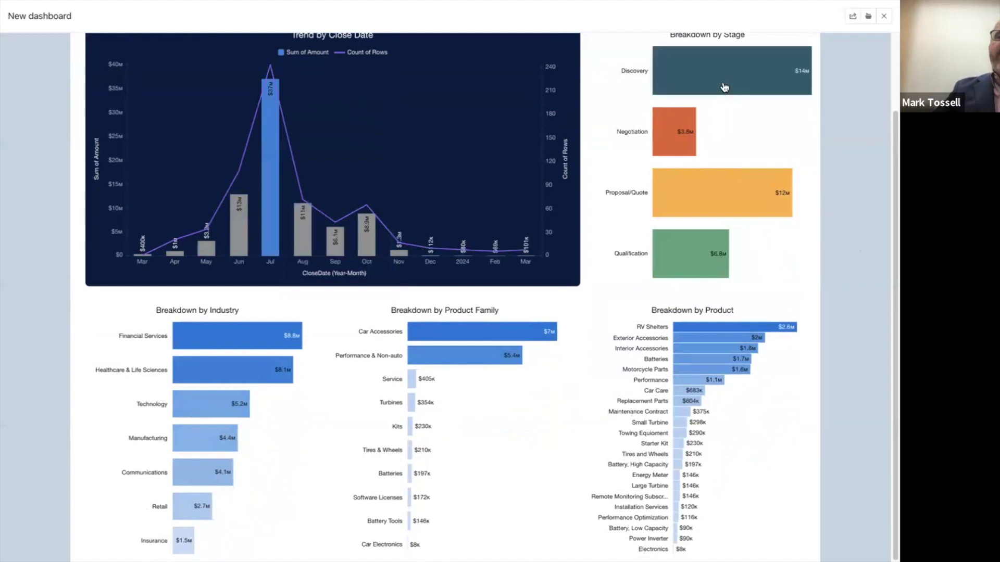
{"action": "mouse_move", "coordinate": [719, 82]}
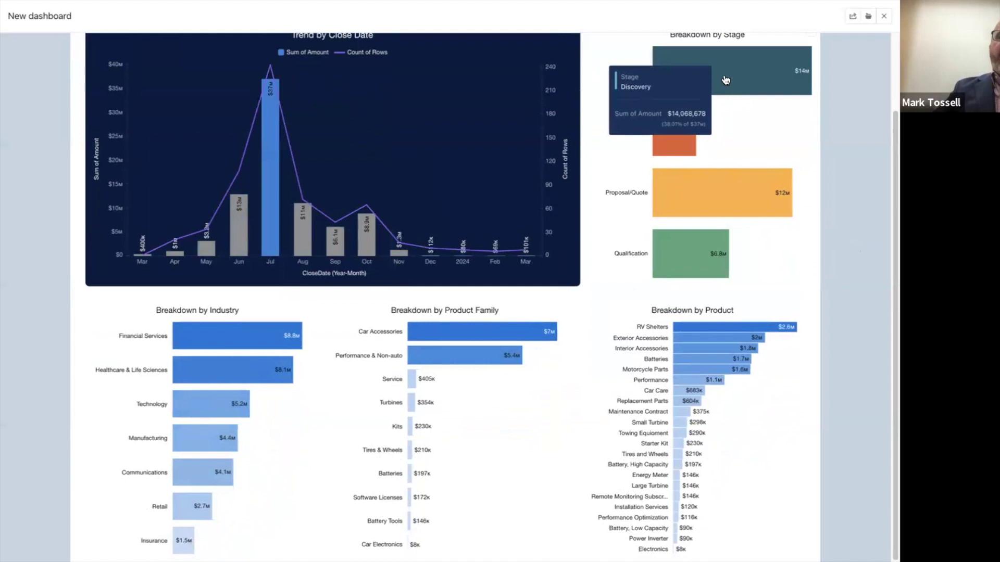
{"action": "left_click", "coordinate": [732, 77]}
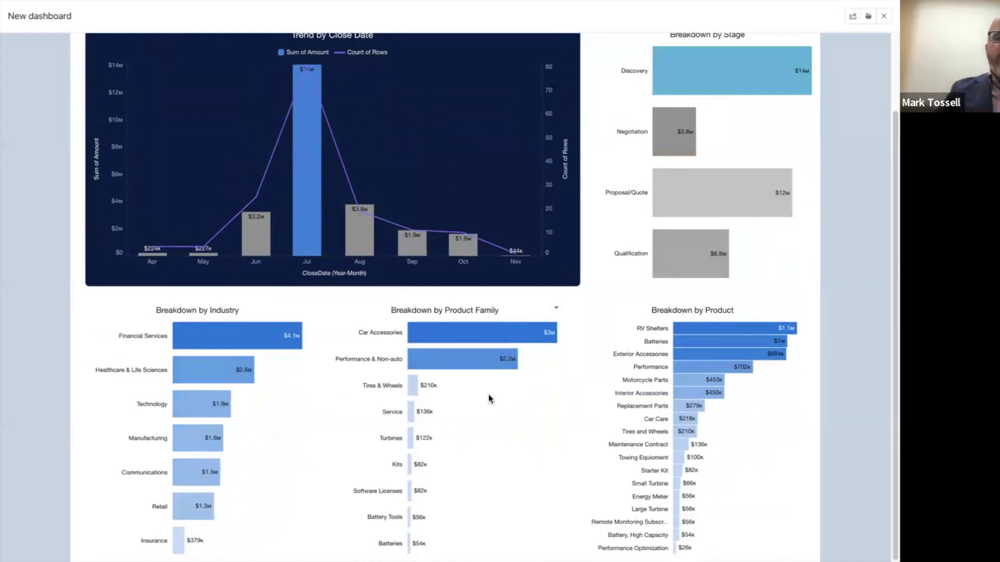
Narrow the dashboard to the Financial Services, Healthcare & Life Sciences and Technology industries
{"action": "mouse_move", "coordinate": [252, 341]}
{"action": "left_click", "coordinate": [209, 339]}
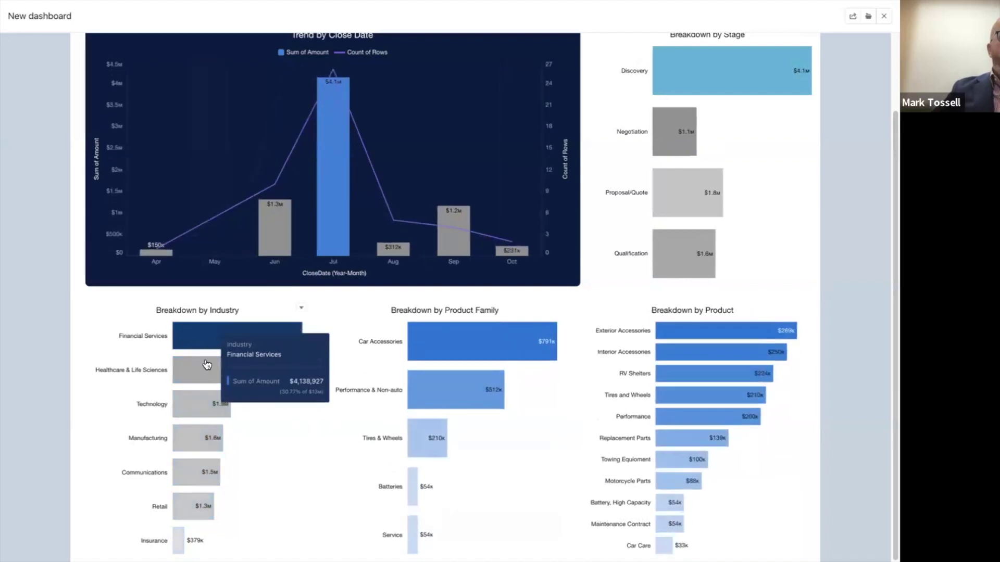
{"action": "left_click", "coordinate": [206, 366]}
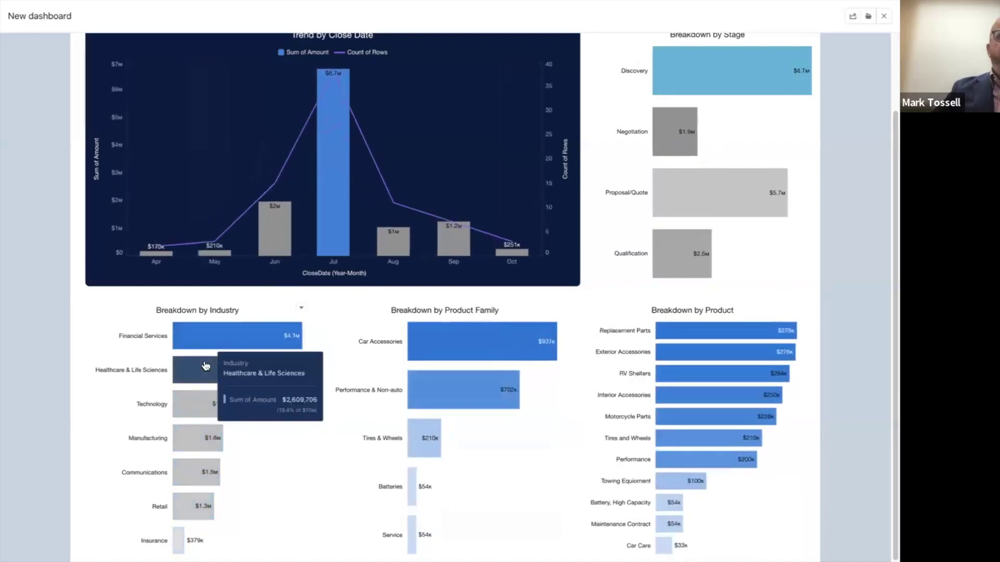
{"action": "left_click", "coordinate": [204, 405]}
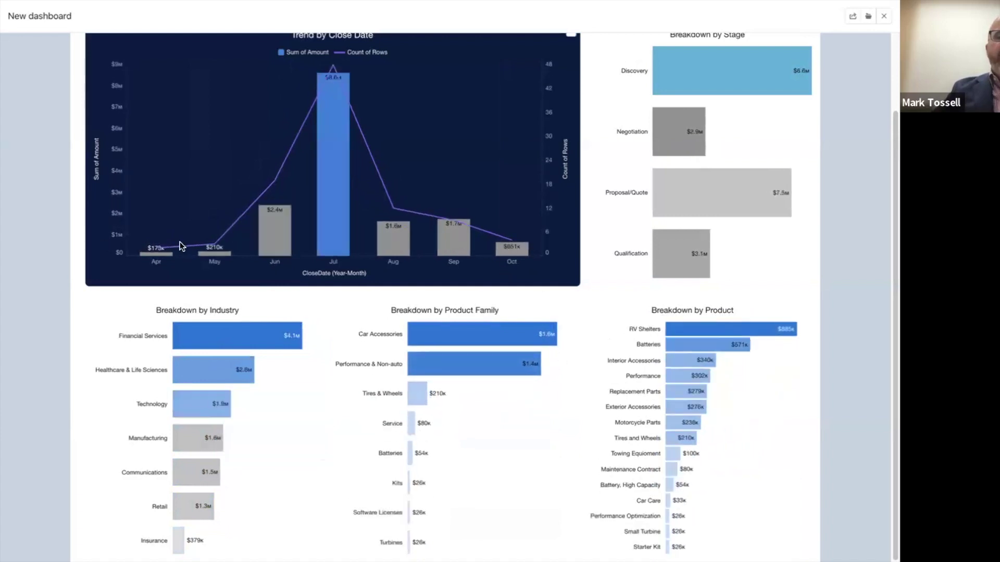
{"action": "mouse_move", "coordinate": [349, 259]}
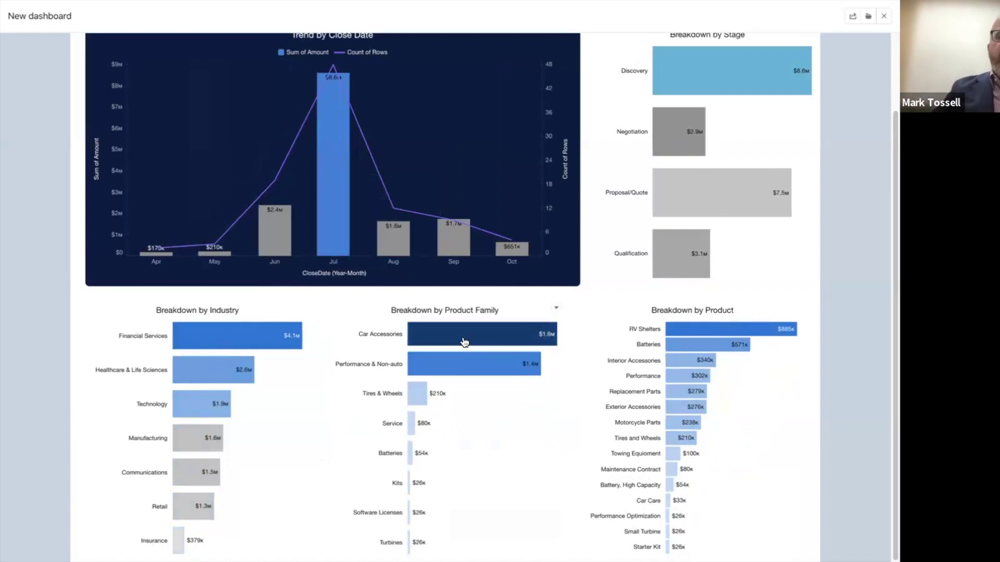
Filter the dashboard to the Car Accessories and Performance & Non-auto product families
{"action": "mouse_move", "coordinate": [465, 341]}
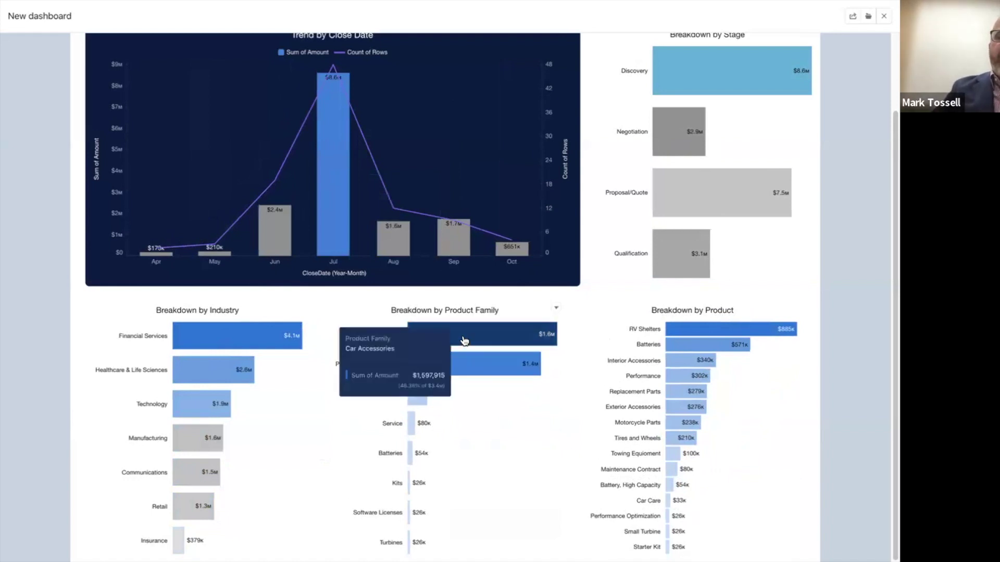
{"action": "left_click", "coordinate": [510, 337]}
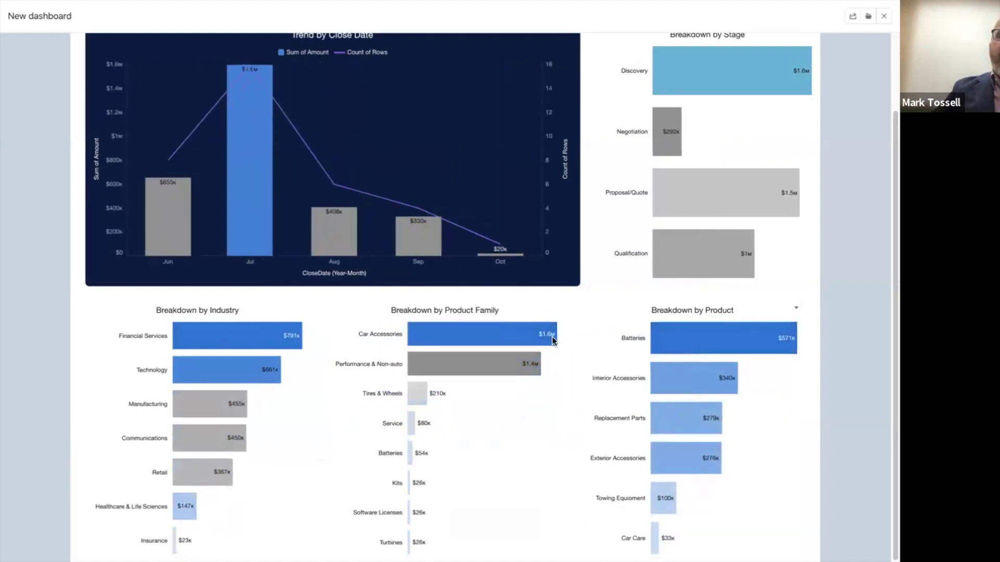
{"action": "mouse_move", "coordinate": [500, 341]}
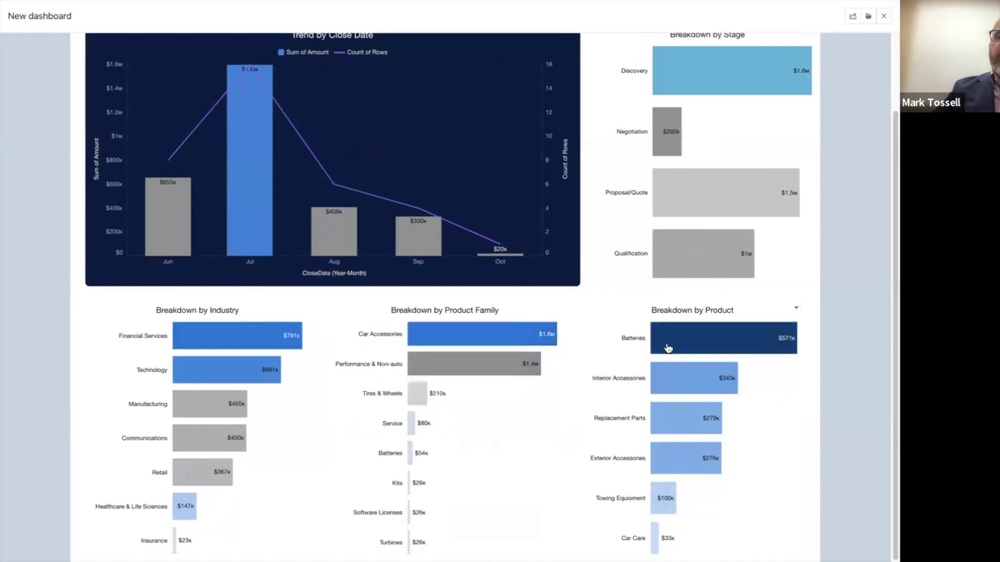
{"action": "left_click", "coordinate": [482, 370]}
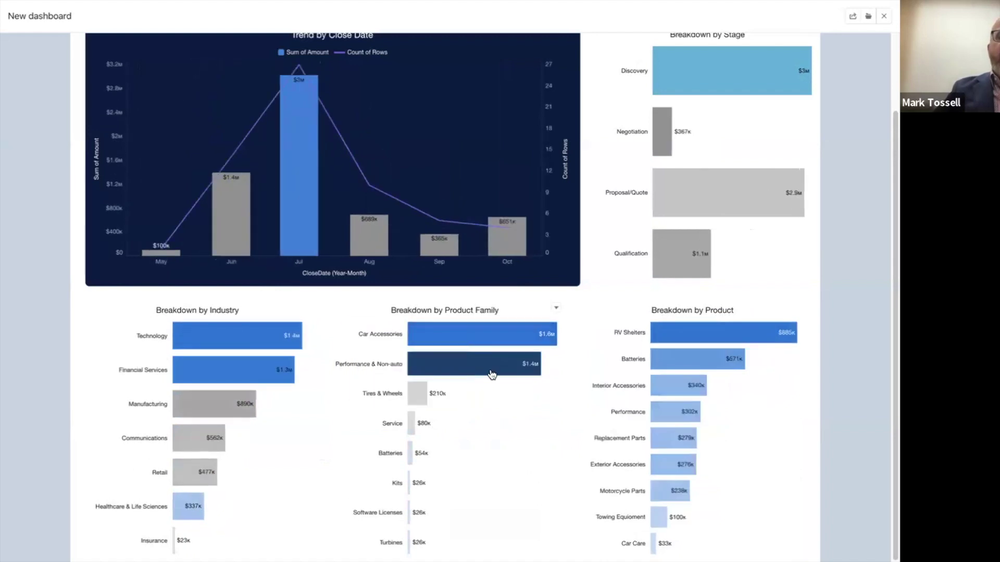
{"action": "mouse_move", "coordinate": [724, 335]}
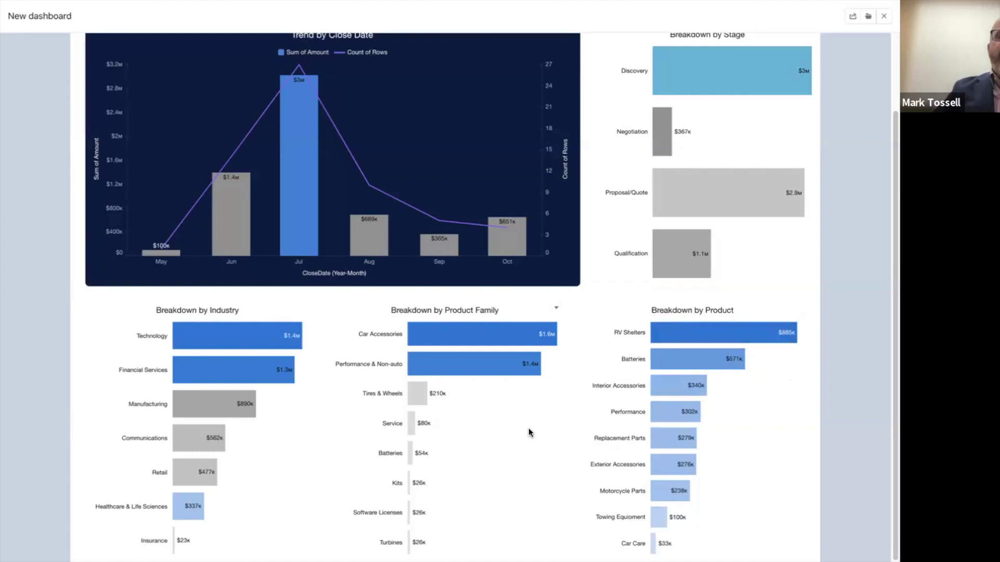
{"action": "scroll", "coordinate": [528, 433], "scroll_direction": "up", "scroll_amount": 2}
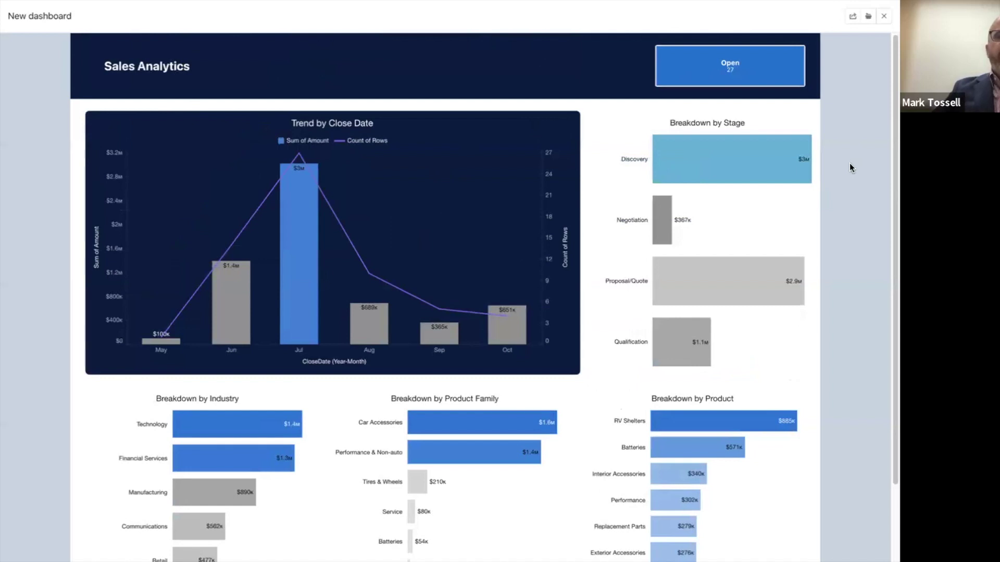
Exit the full-screen presentation and clear all filters by returning the dashboard to its initial view
{"action": "key", "text": "Escape"}
{"action": "scroll", "coordinate": [874, 234], "scroll_direction": "down", "scroll_amount": 2}
{"action": "scroll", "coordinate": [830, 202], "scroll_direction": "up", "scroll_amount": 2}
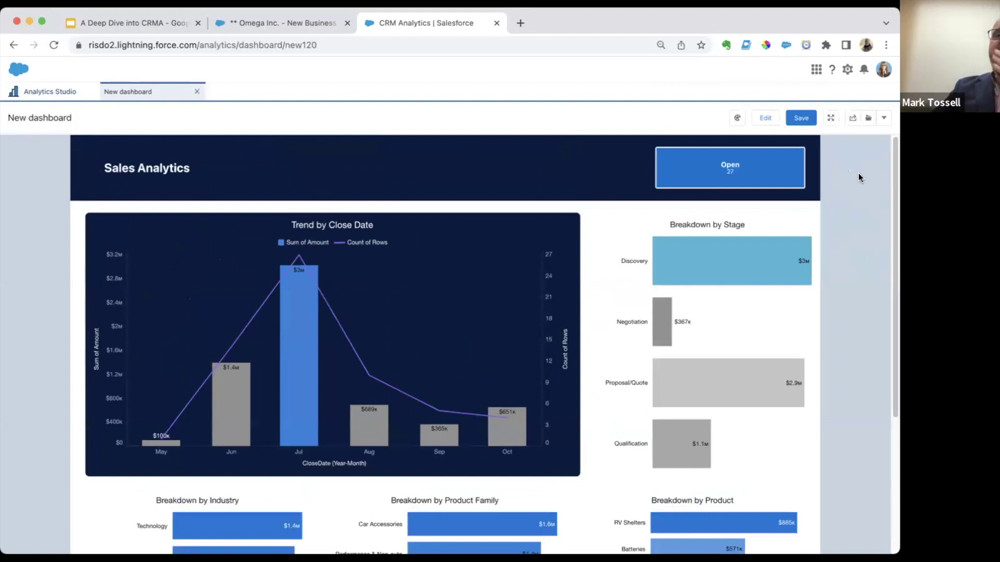
{"action": "scroll", "coordinate": [755, 307], "scroll_direction": "down", "scroll_amount": 4}
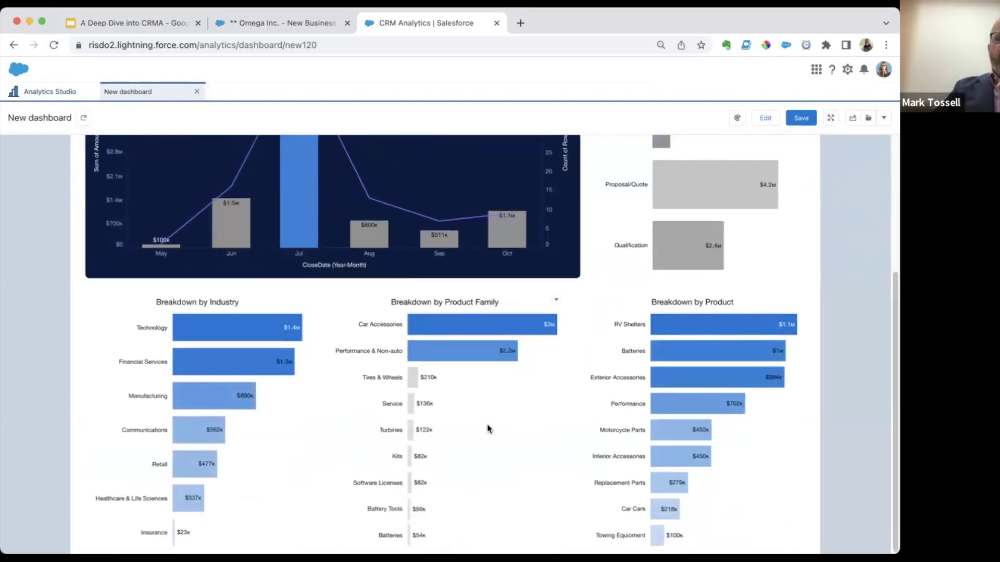
{"action": "scroll", "coordinate": [761, 433], "scroll_direction": "up", "scroll_amount": 4}
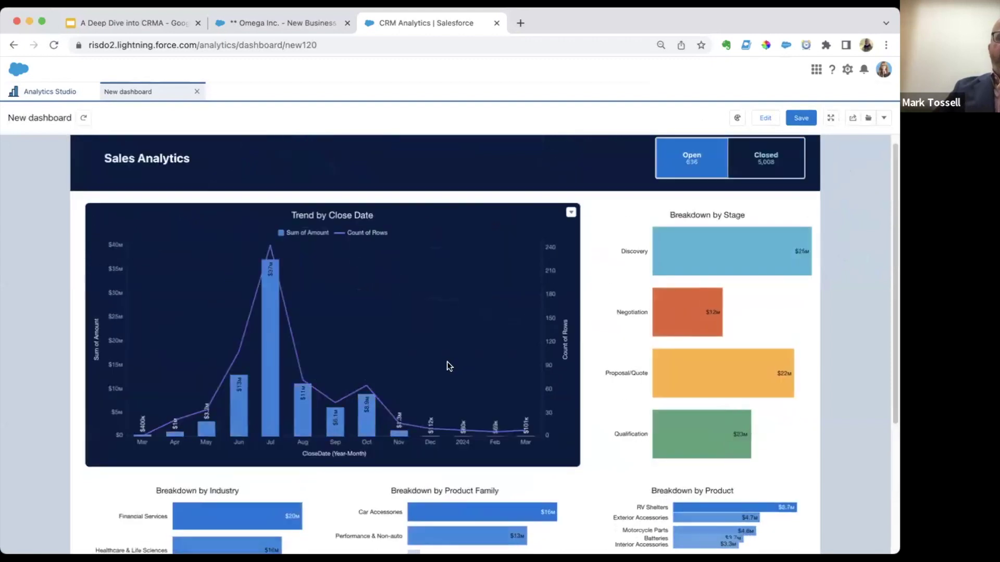
{"action": "scroll", "coordinate": [446, 361], "scroll_direction": "up", "scroll_amount": 1}
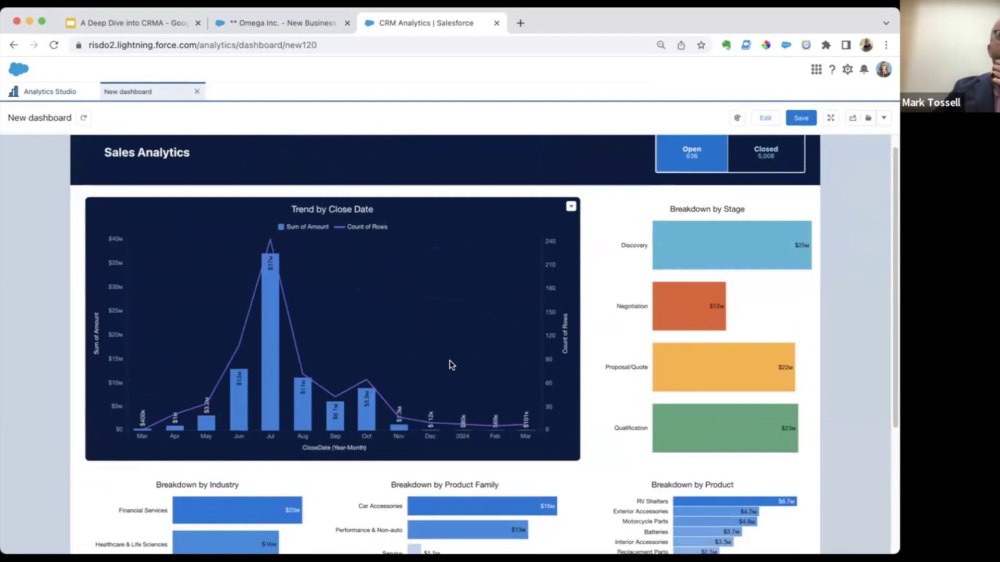
{"action": "left_click", "coordinate": [85, 119]}
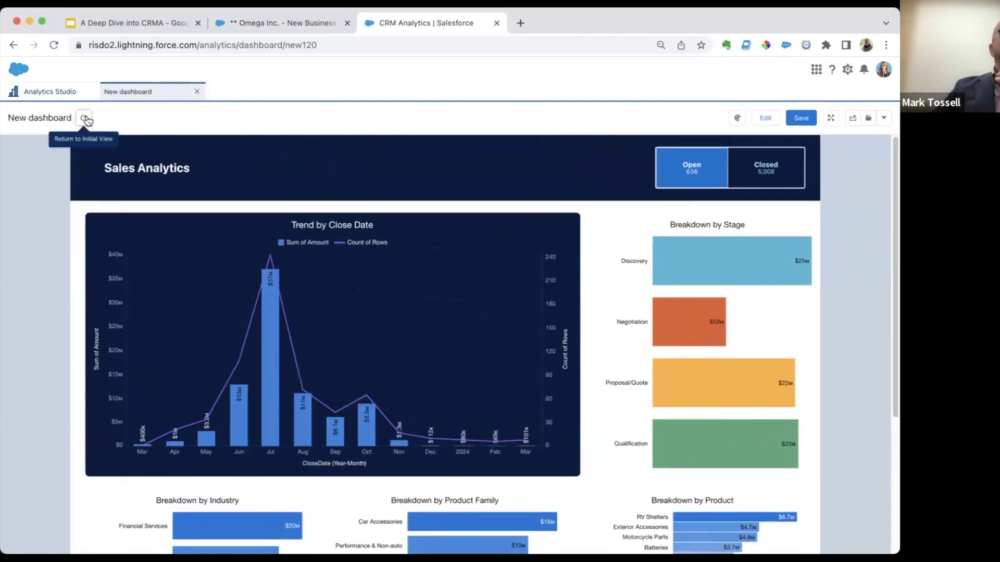
Filter the dashboard to Closed opportunities in the Closed Won stage and the Car Accessories product family
{"action": "scroll", "coordinate": [829, 287], "scroll_direction": "down", "scroll_amount": 5}
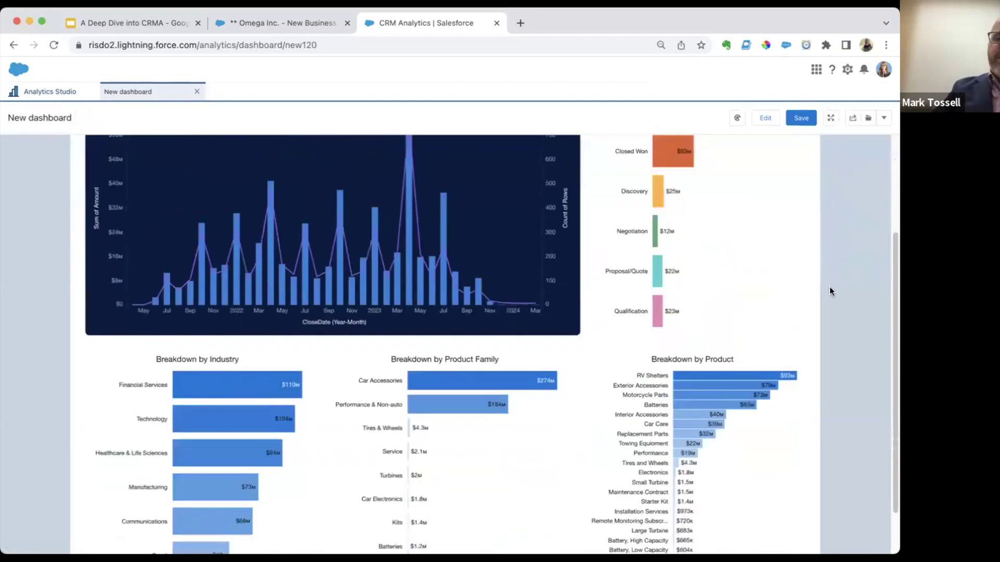
{"action": "scroll", "coordinate": [829, 287], "scroll_direction": "up", "scroll_amount": 5}
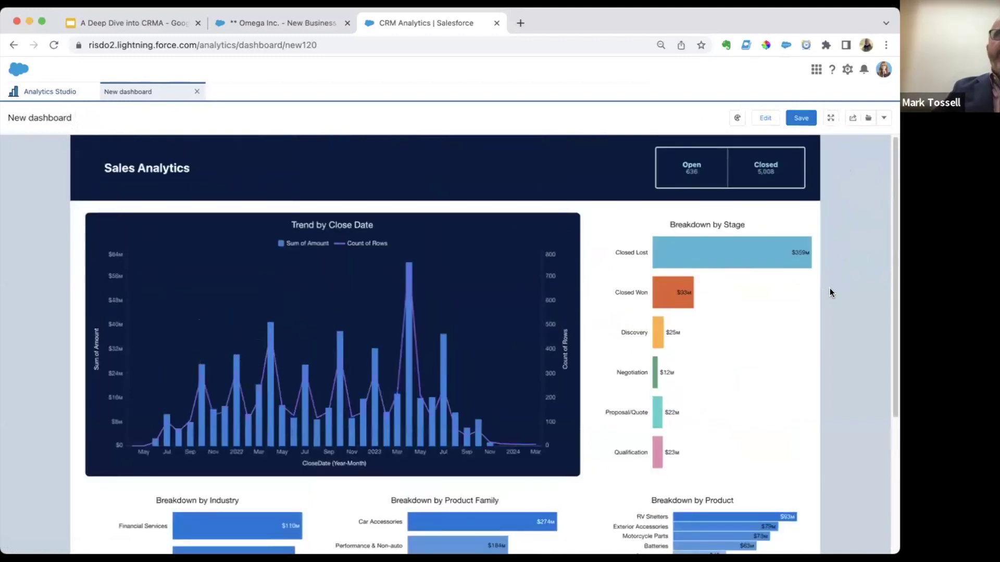
{"action": "scroll", "coordinate": [854, 287], "scroll_direction": "down", "scroll_amount": 5}
{"action": "scroll", "coordinate": [835, 289], "scroll_direction": "up", "scroll_amount": 5}
{"action": "mouse_move", "coordinate": [818, 225]}
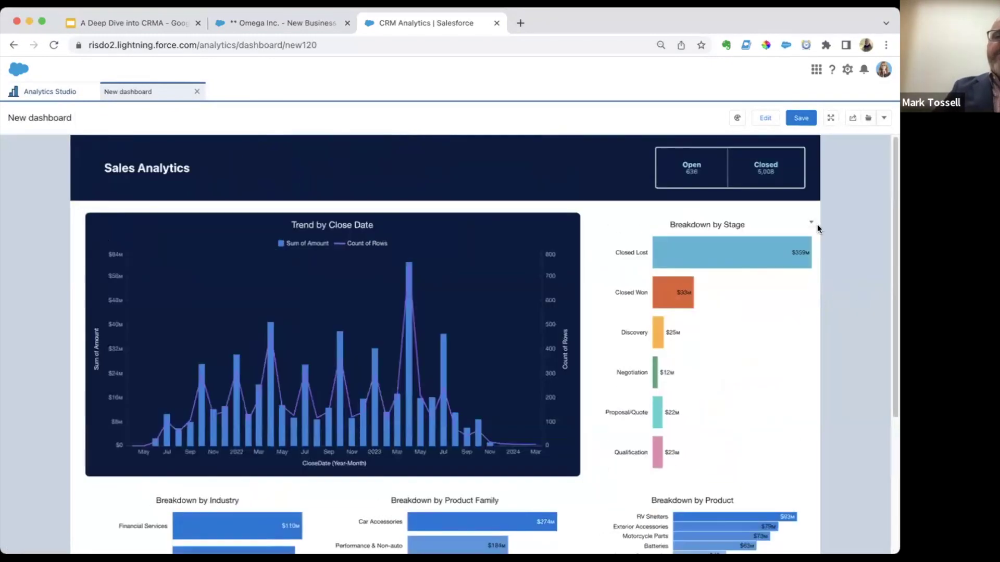
{"action": "left_click", "coordinate": [775, 173]}
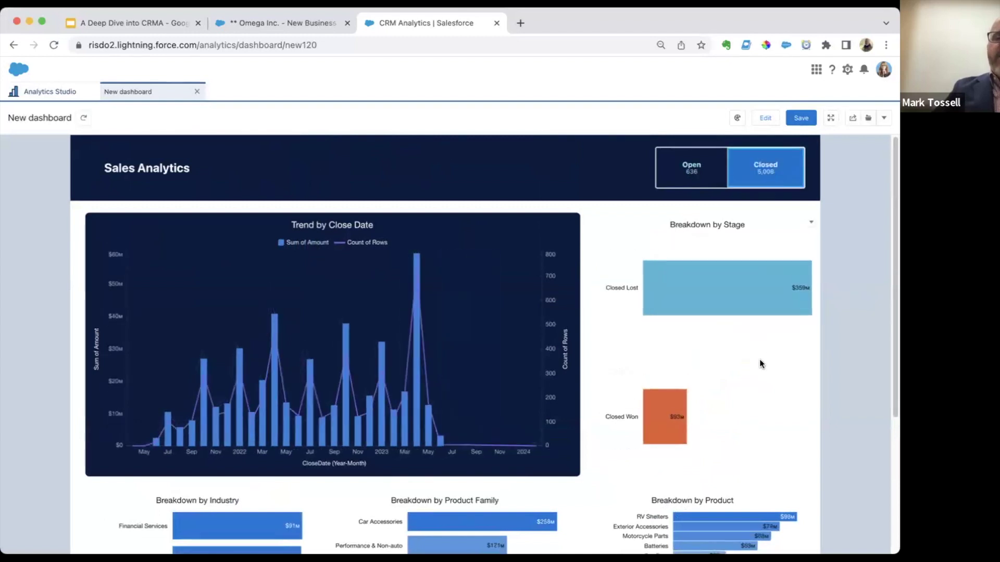
{"action": "scroll", "coordinate": [765, 365], "scroll_direction": "down", "scroll_amount": 4}
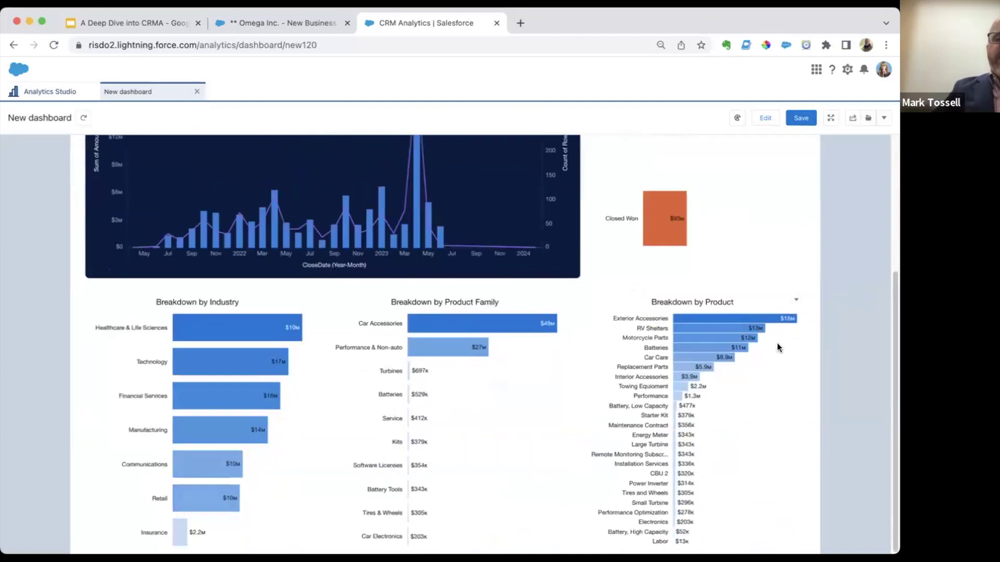
{"action": "left_click", "coordinate": [473, 329]}
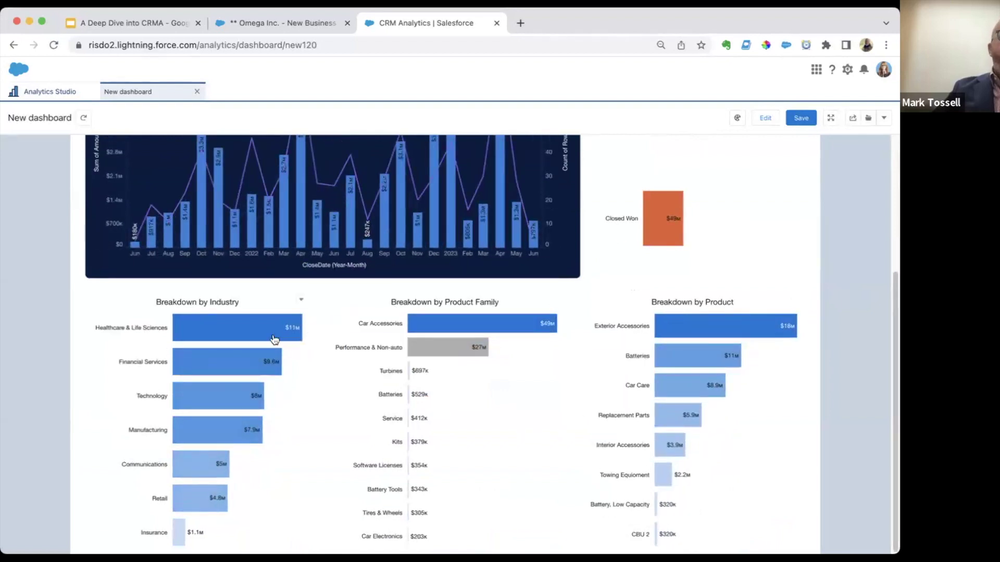
Clear the Car Accessories, Closed Won and Closed filters from the dashboard
{"action": "left_click", "coordinate": [534, 408]}
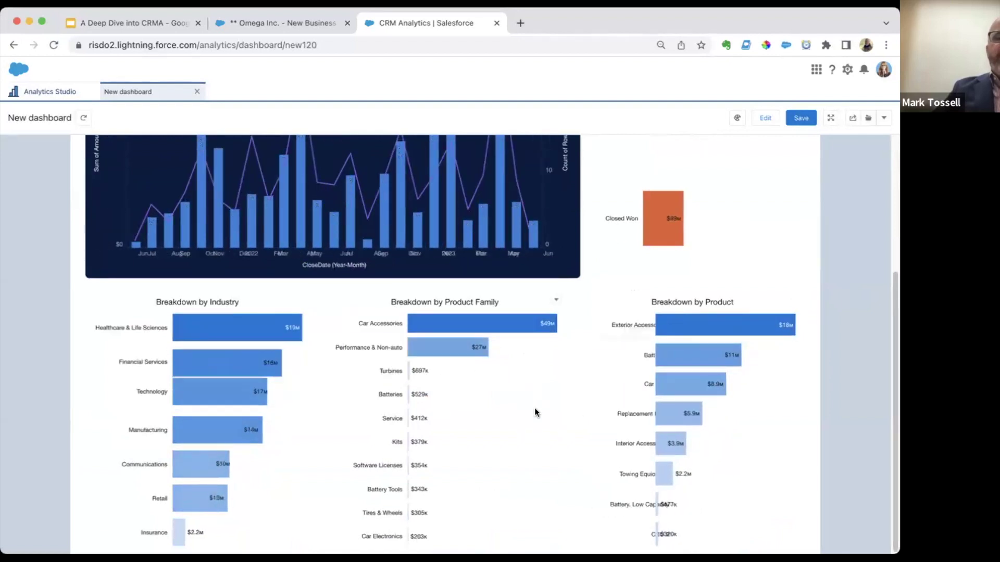
{"action": "scroll", "coordinate": [615, 396], "scroll_direction": "up", "scroll_amount": 3}
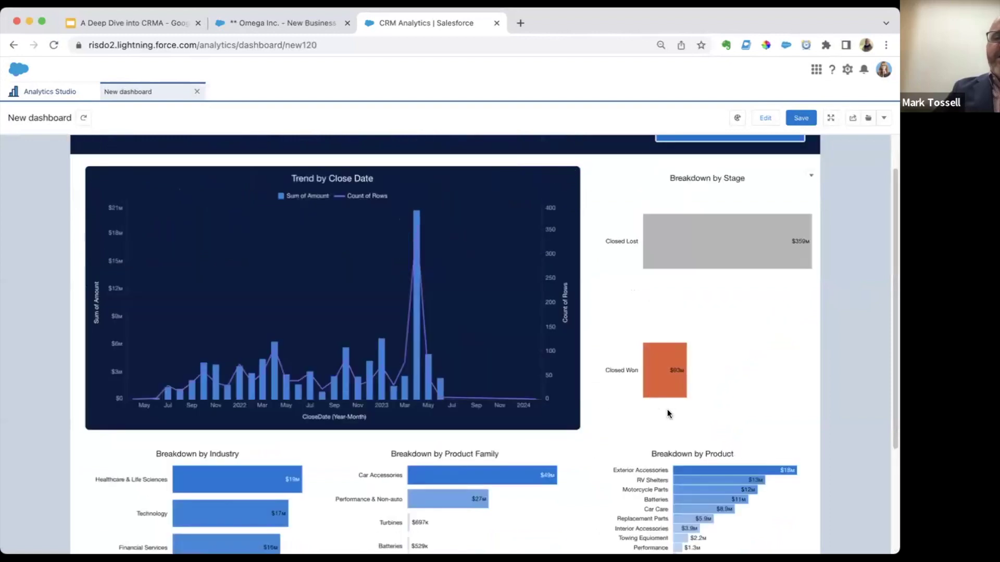
{"action": "left_click", "coordinate": [676, 301]}
{"action": "scroll", "coordinate": [687, 271], "scroll_direction": "up", "scroll_amount": 1}
{"action": "left_click", "coordinate": [763, 171]}
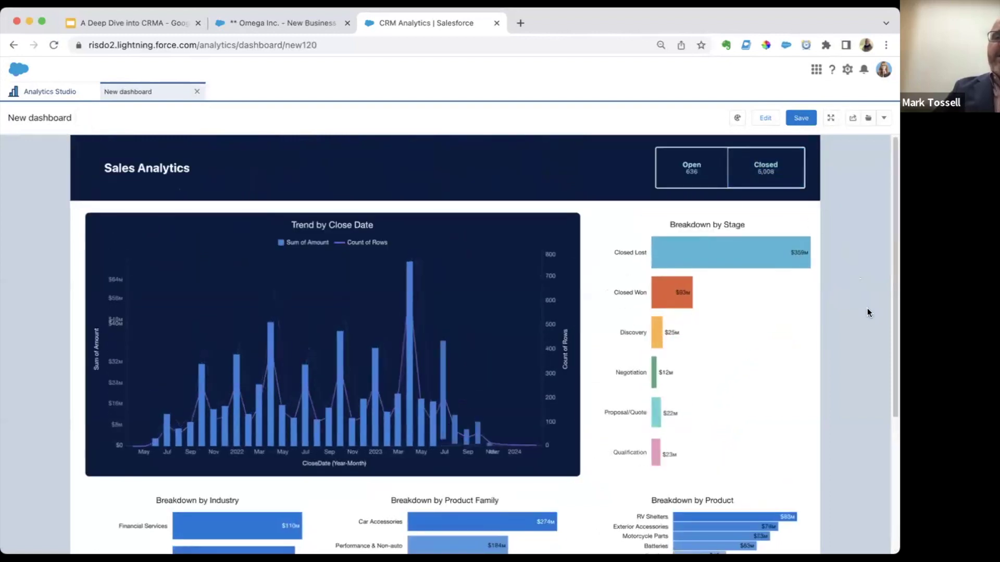
Reopen the dashboard for editing and add a new page named Scratch
{"action": "scroll", "coordinate": [854, 318], "scroll_direction": "down", "scroll_amount": 4}
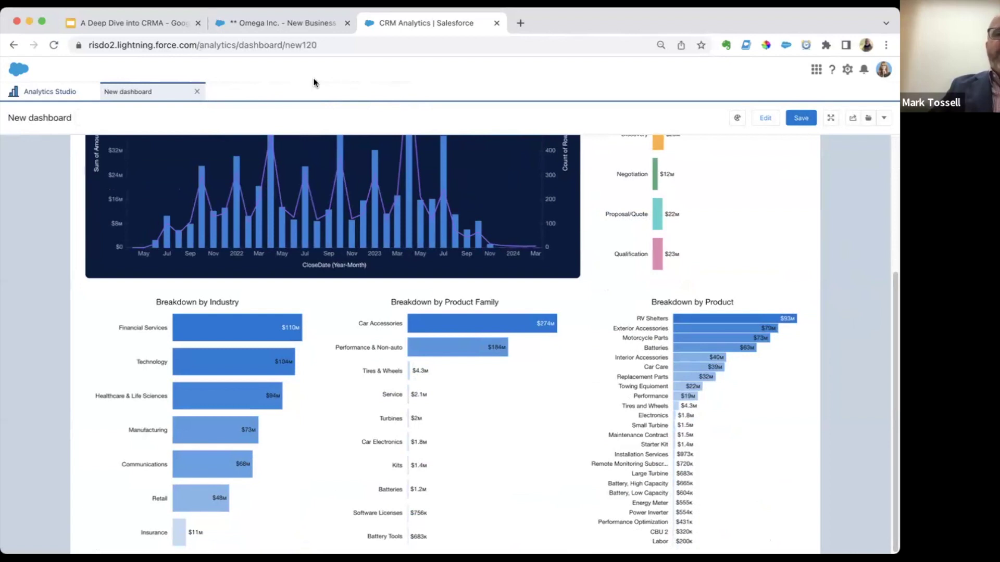
{"action": "scroll", "coordinate": [771, 239], "scroll_direction": "up", "scroll_amount": 4}
{"action": "left_click", "coordinate": [765, 117]}
{"action": "left_click", "coordinate": [152, 143]}
{"action": "left_click", "coordinate": [156, 163]}
{"action": "type", "text": "Scratch"}
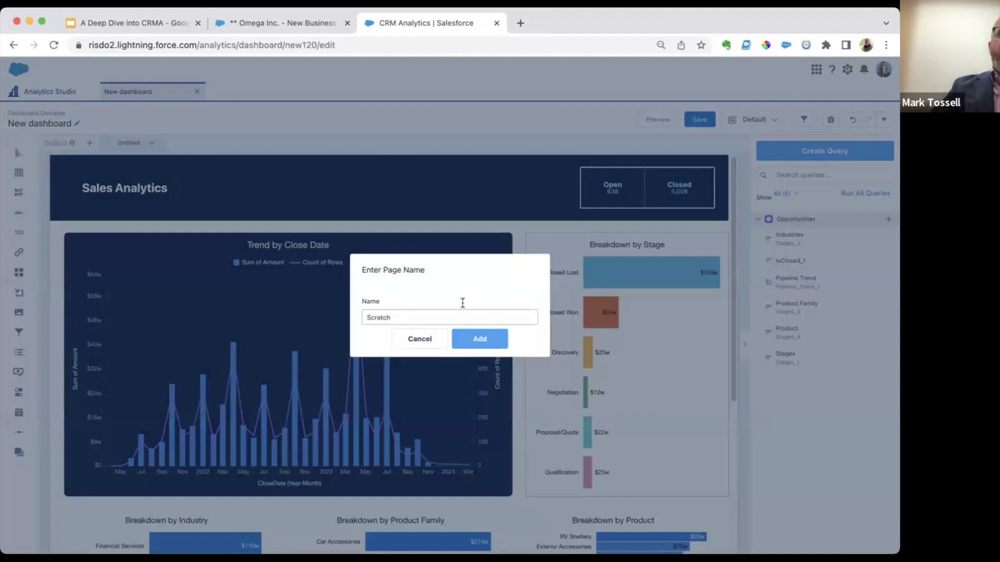
{"action": "left_click", "coordinate": [490, 337]}
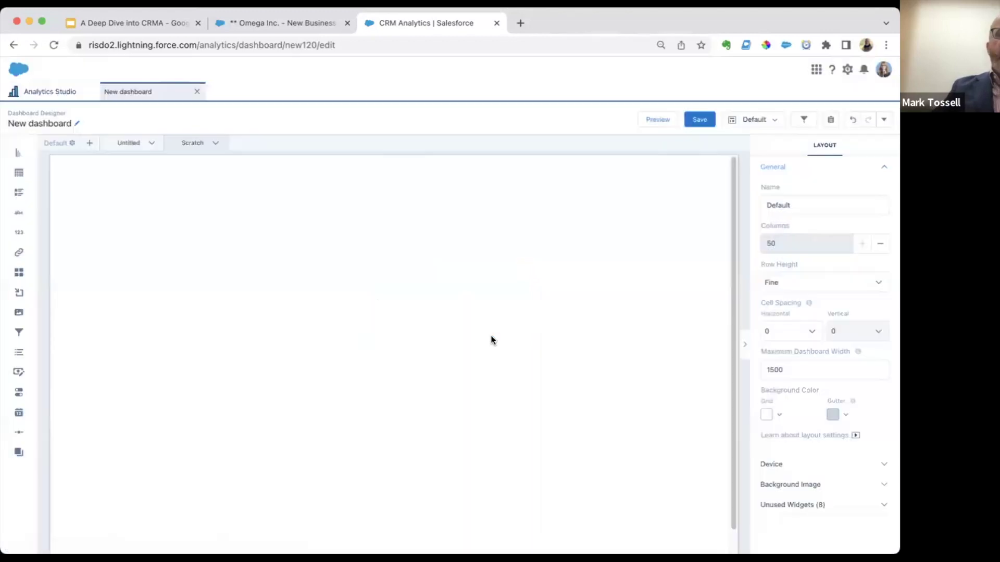
Rename the Untitled page holding the Sales Analytics charts as Home
{"action": "left_click", "coordinate": [144, 144]}
{"action": "left_click", "coordinate": [151, 142]}
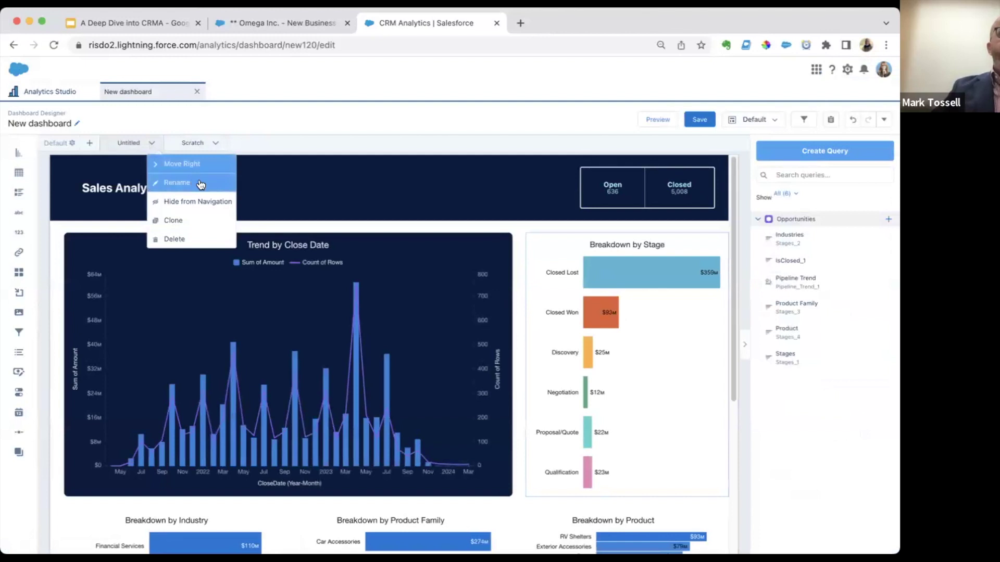
{"action": "left_click", "coordinate": [194, 183]}
{"action": "type", "text": "Home"}
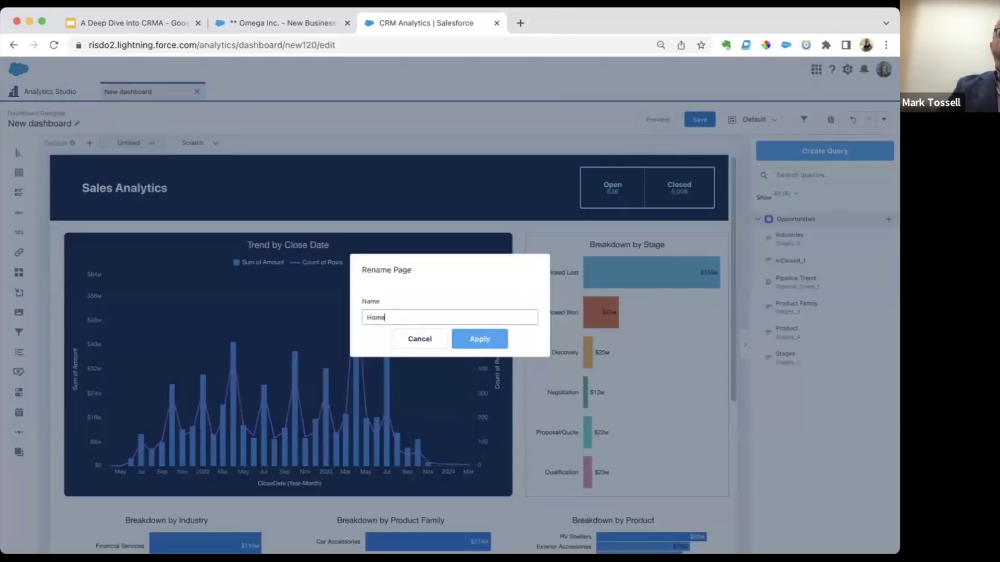
{"action": "left_click", "coordinate": [499, 340]}
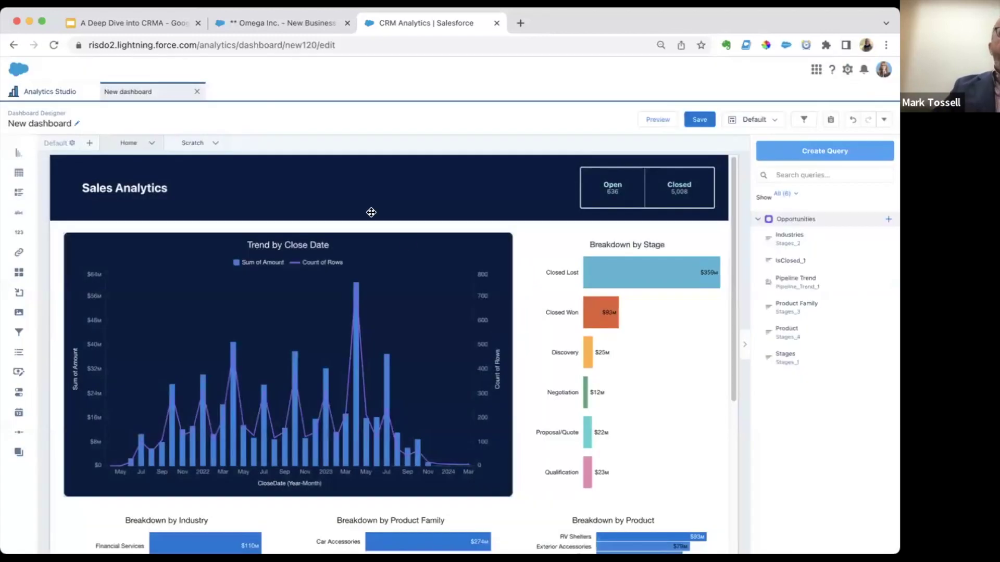
Hide the Scratch page from navigation and return to the Home page
{"action": "left_click", "coordinate": [207, 142]}
{"action": "left_click", "coordinate": [215, 143]}
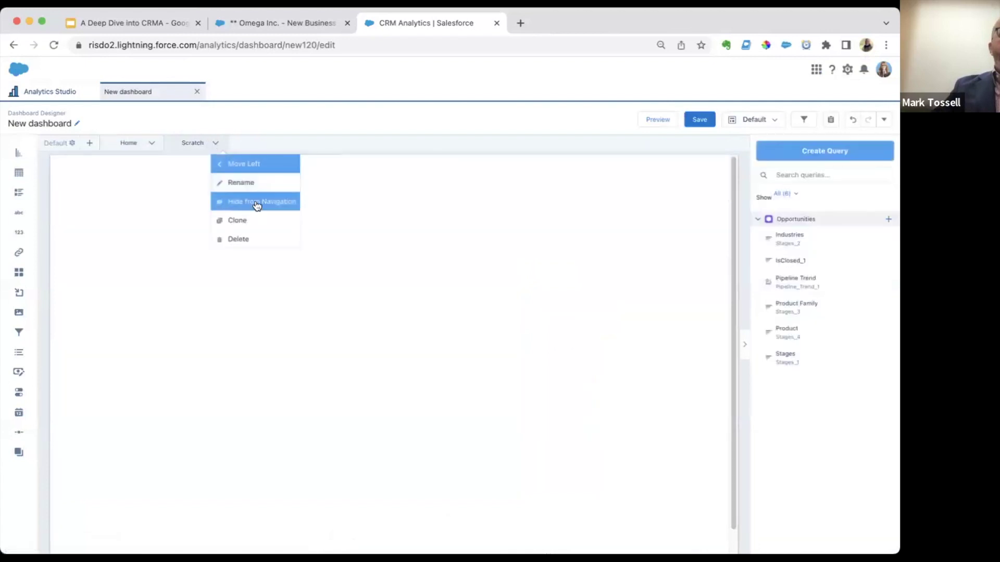
{"action": "left_click", "coordinate": [255, 201]}
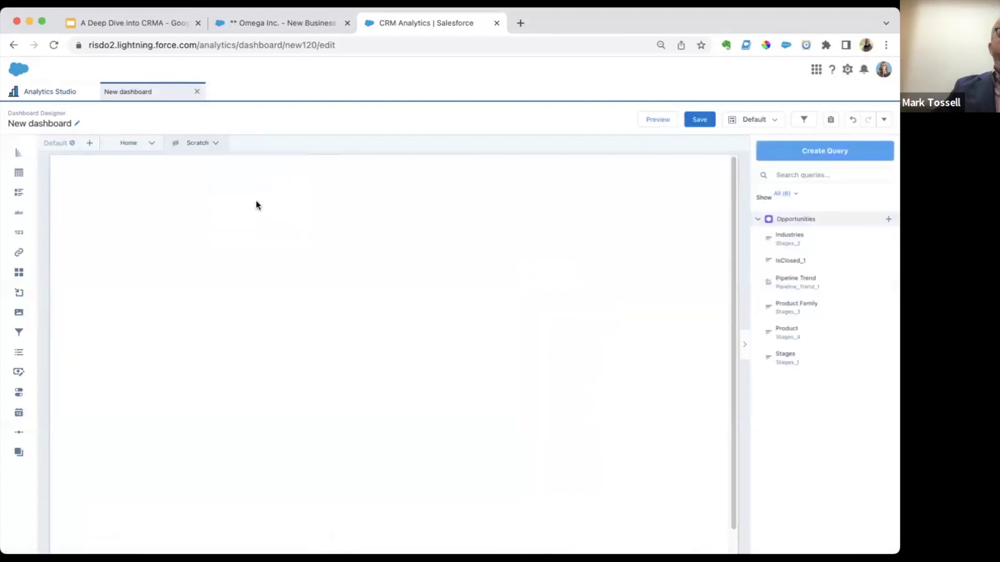
{"action": "left_click", "coordinate": [135, 141]}
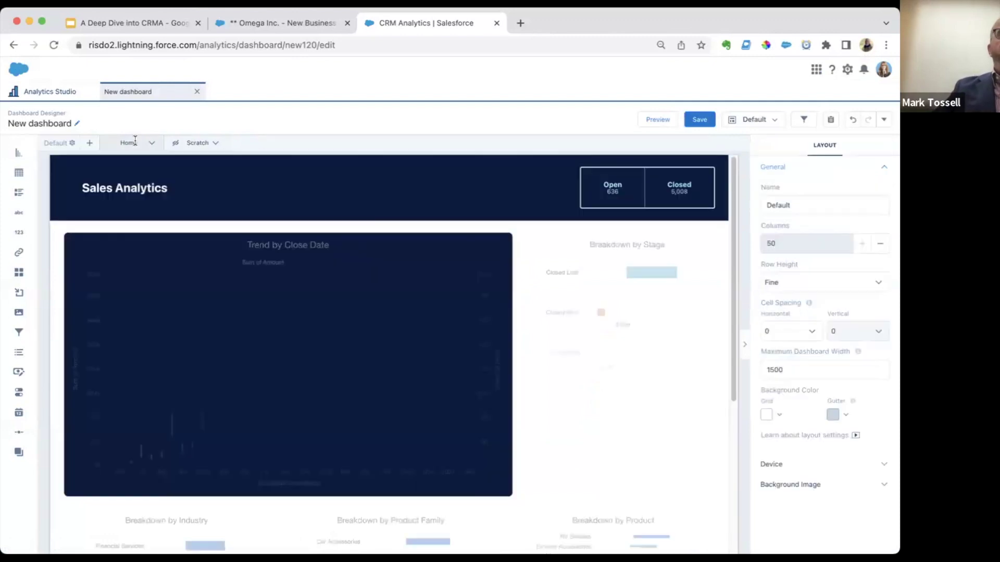
From the Scratch page, create a query on the Opportunities dataset with Sum of Amount as its bar length
{"action": "left_click", "coordinate": [201, 140]}
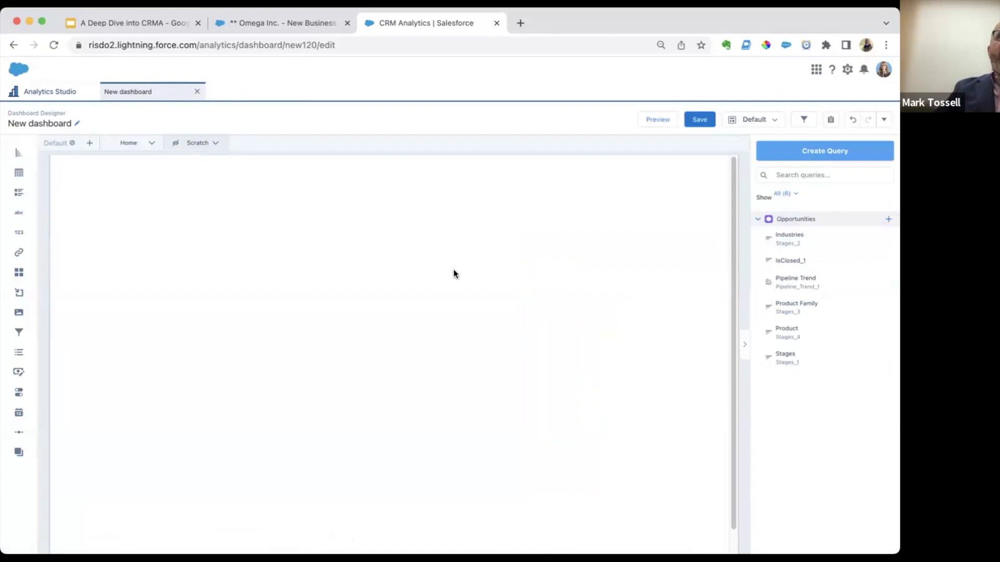
{"action": "left_click", "coordinate": [812, 155]}
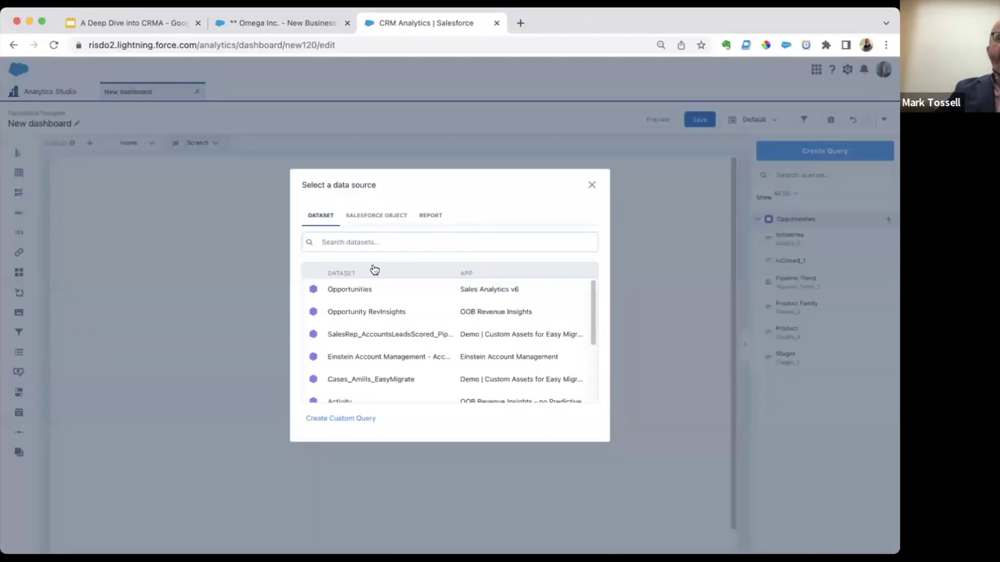
{"action": "left_click", "coordinate": [373, 289]}
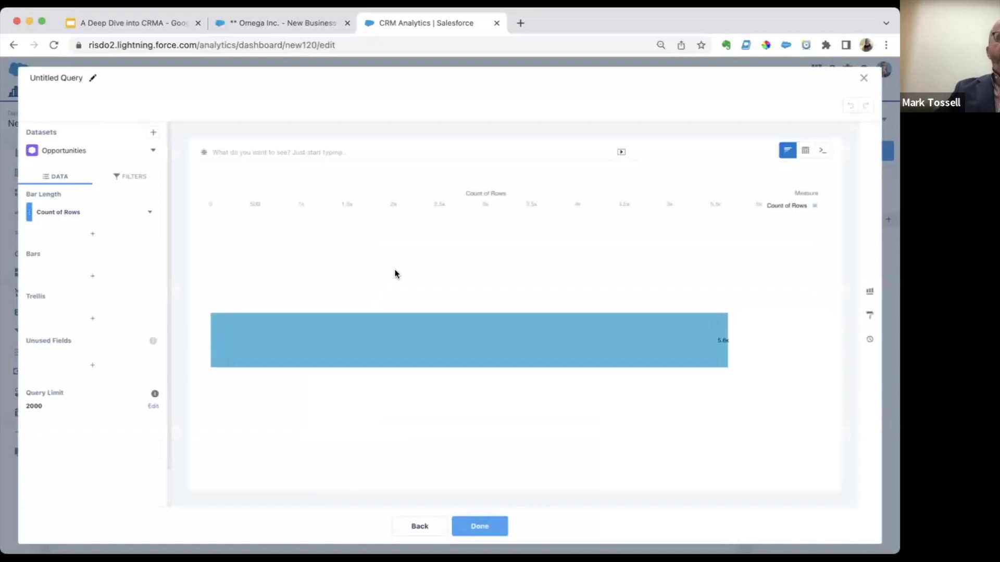
{"action": "left_click", "coordinate": [81, 213]}
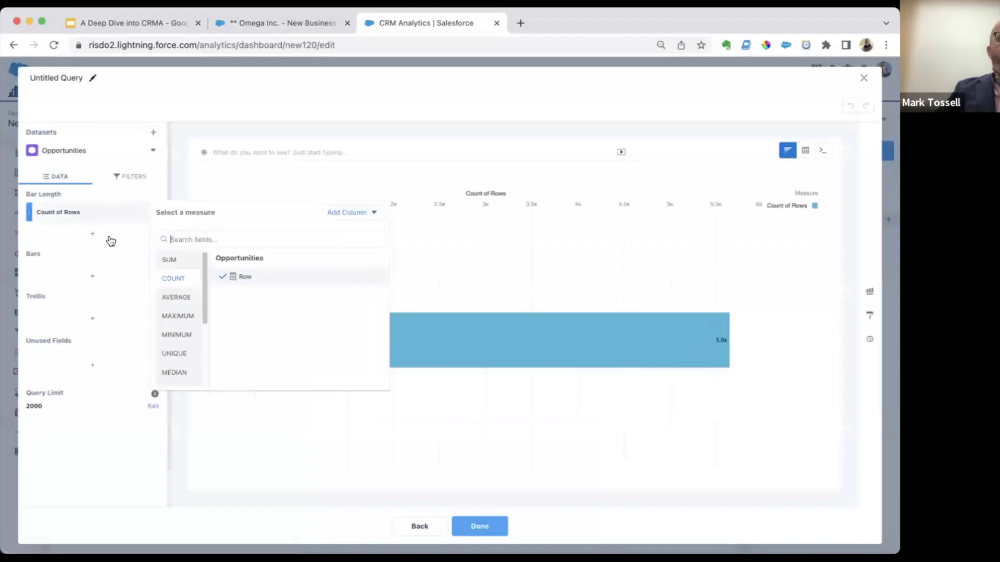
{"action": "left_click", "coordinate": [250, 312]}
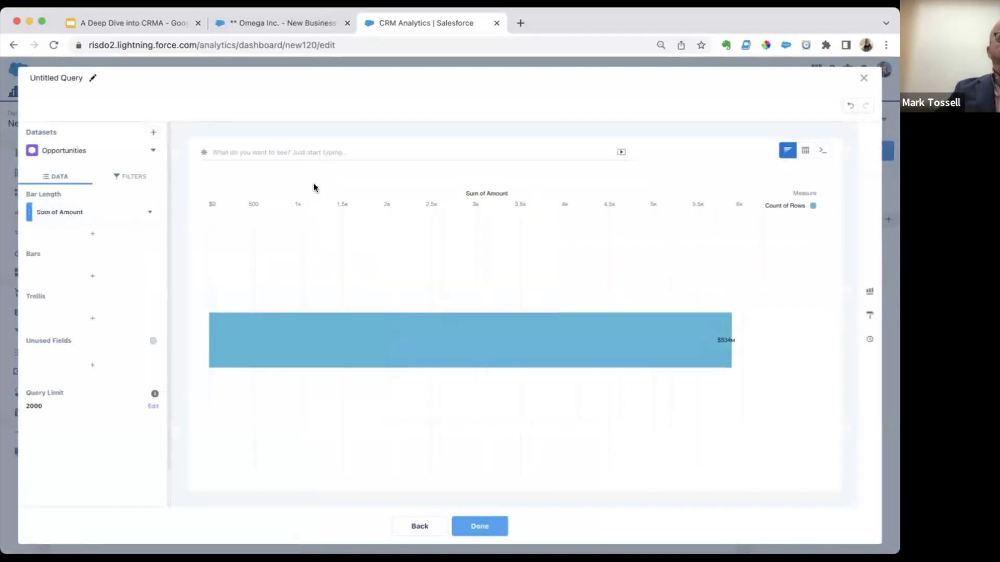
Group the query's bars by Product Family and Product Name, and look over the resulting breakdown
{"action": "left_click", "coordinate": [133, 278]}
{"action": "type", "text": "prod"}
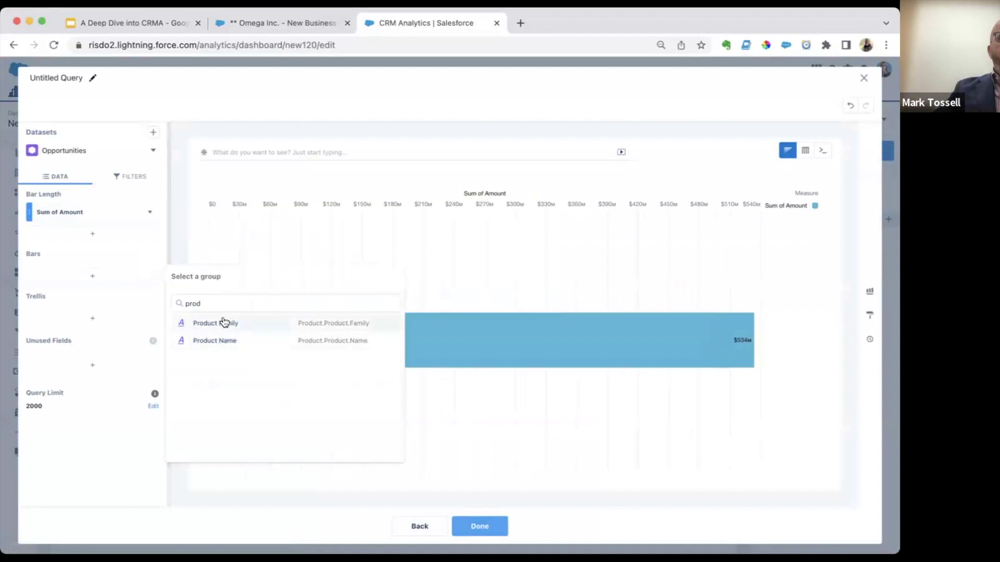
{"action": "left_click", "coordinate": [222, 319]}
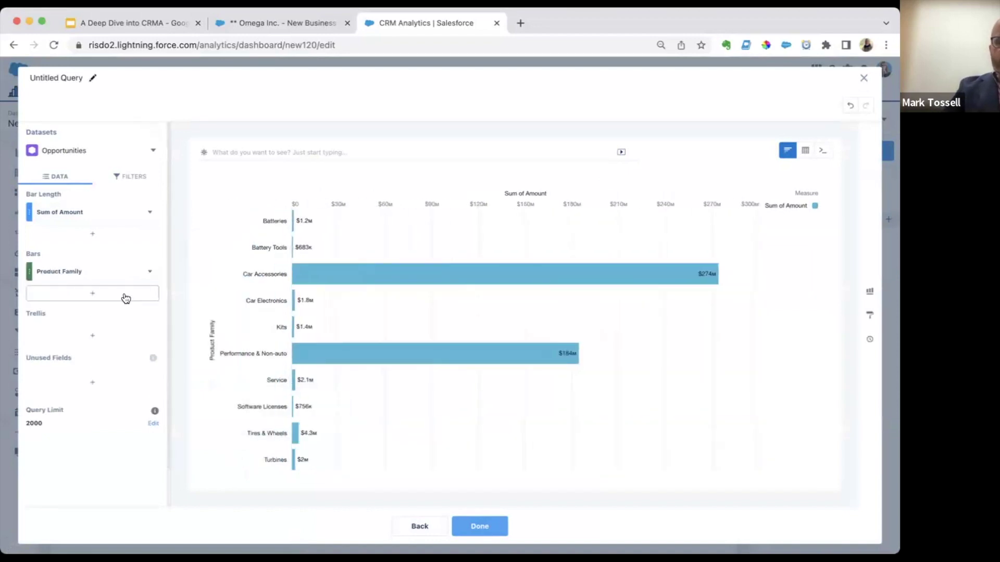
{"action": "left_click", "coordinate": [125, 295]}
{"action": "left_click", "coordinate": [230, 355]}
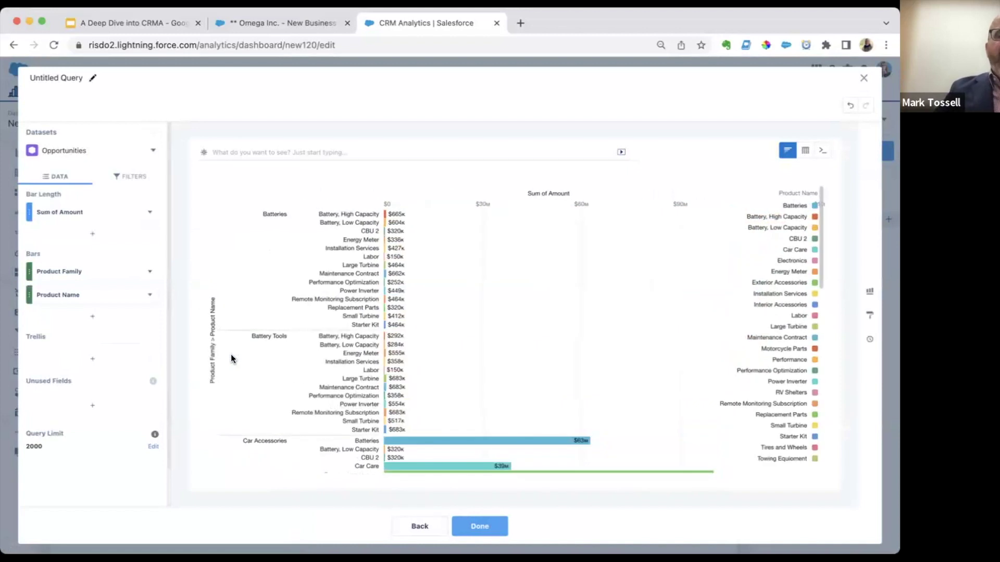
{"action": "scroll", "coordinate": [494, 320], "scroll_direction": "down", "scroll_amount": 10}
{"action": "scroll", "coordinate": [495, 318], "scroll_direction": "up", "scroll_amount": 8}
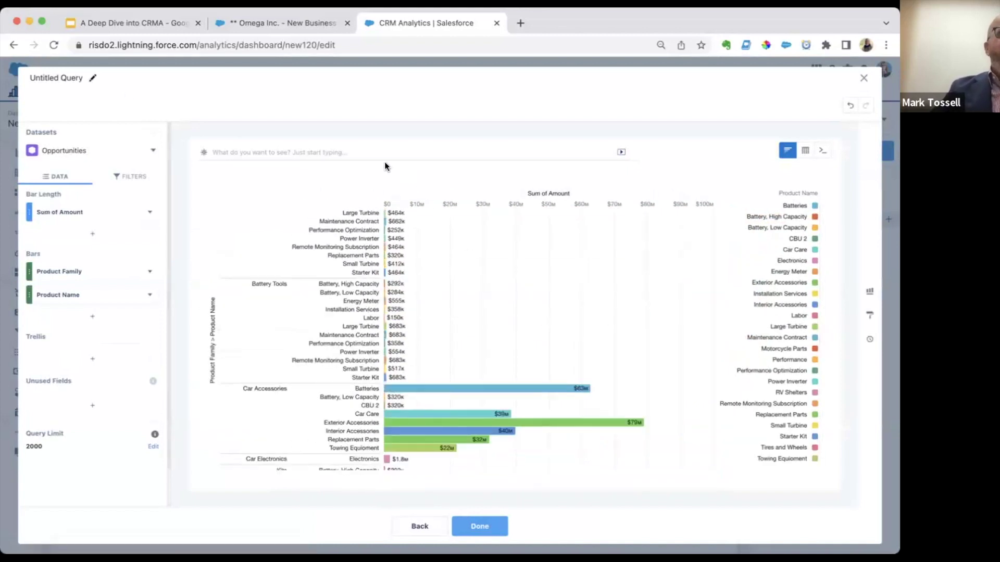
Name the untitled query Product Analysis
{"action": "left_click", "coordinate": [94, 79]}
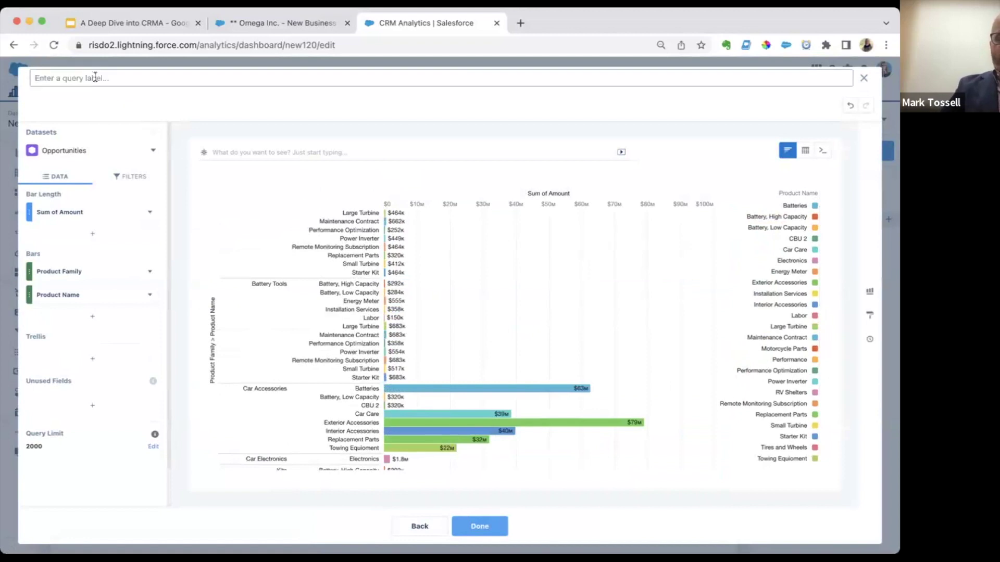
{"action": "type", "text": "PRoduct"}
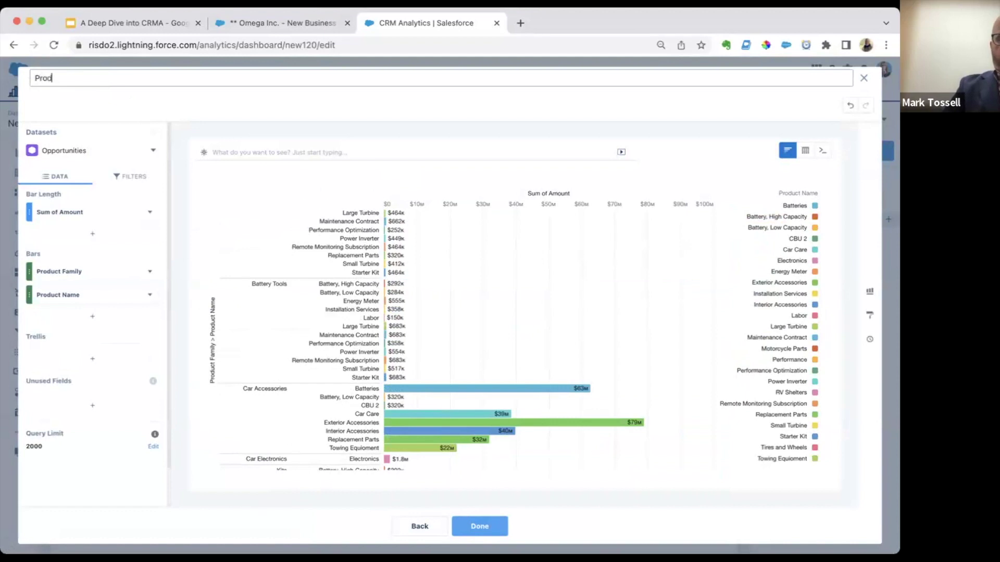
{"action": "type", "text": " Analysis"}
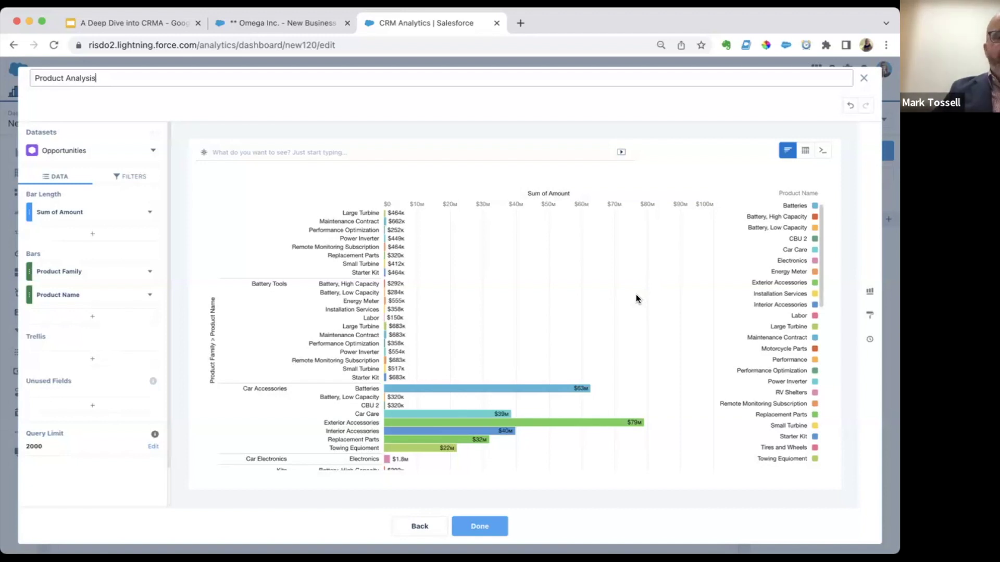
{"action": "left_click", "coordinate": [805, 154]}
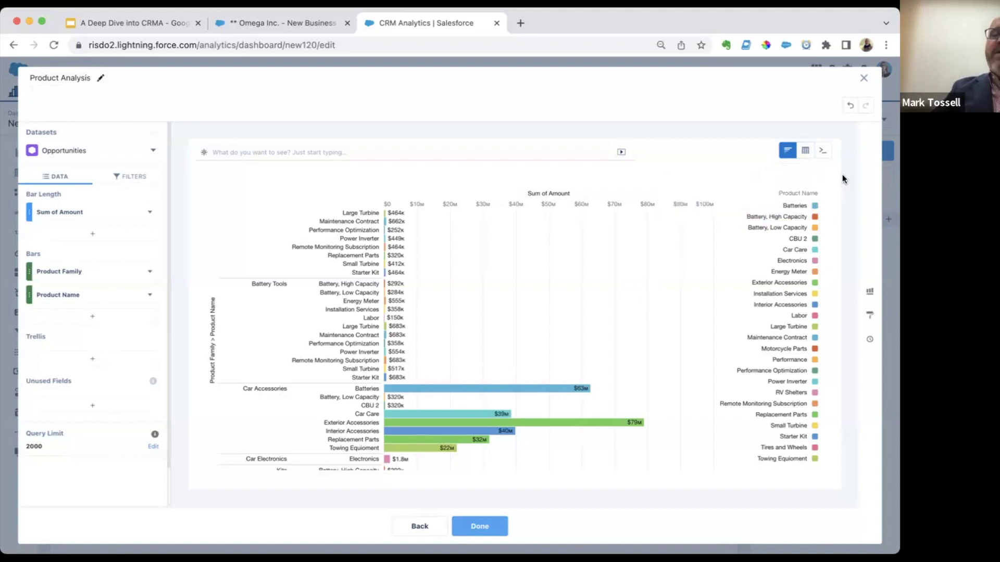
Change the bar chart to the suggested heat map of Product Family against Product Name
{"action": "left_click", "coordinate": [869, 292]}
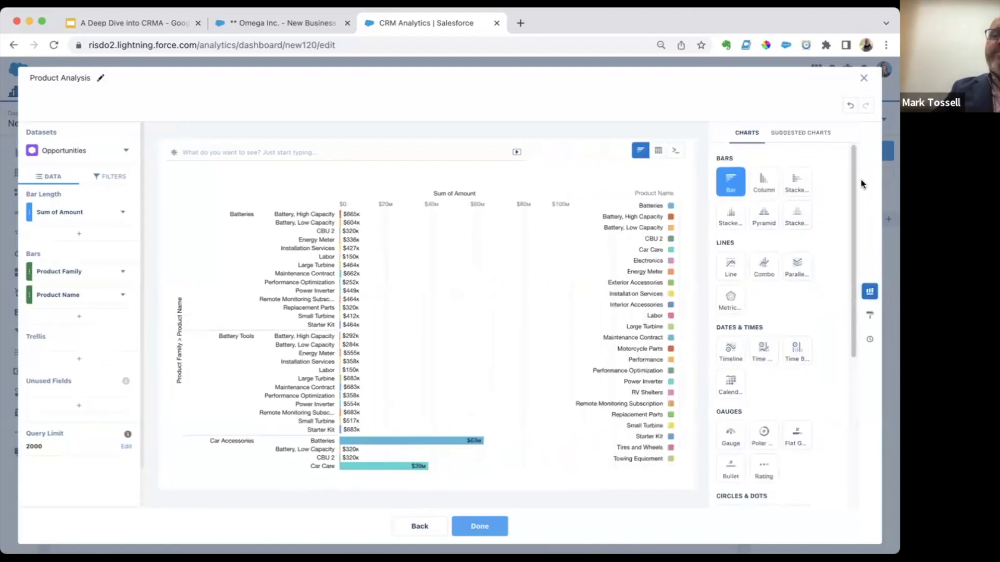
{"action": "left_click", "coordinate": [817, 133]}
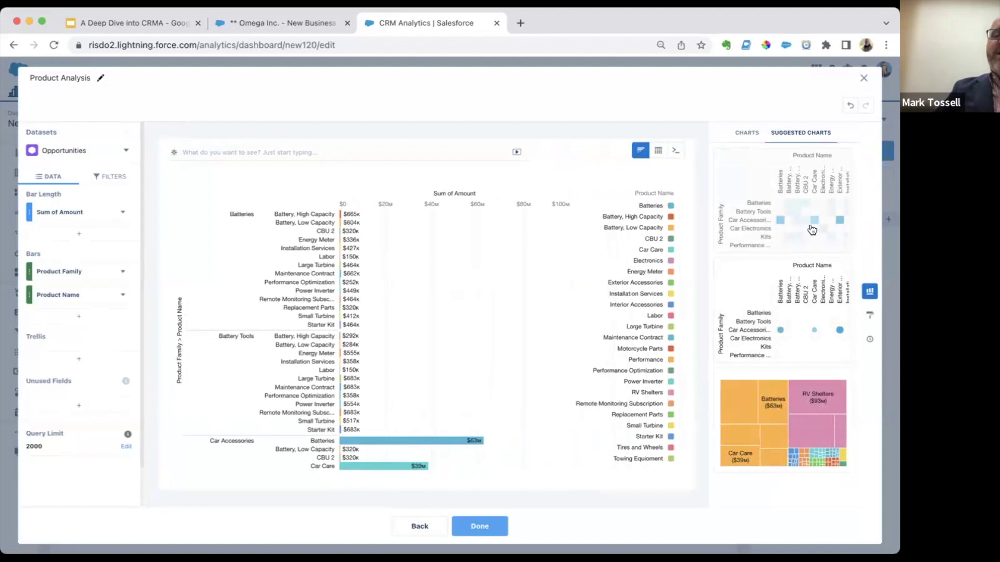
{"action": "left_click", "coordinate": [811, 228]}
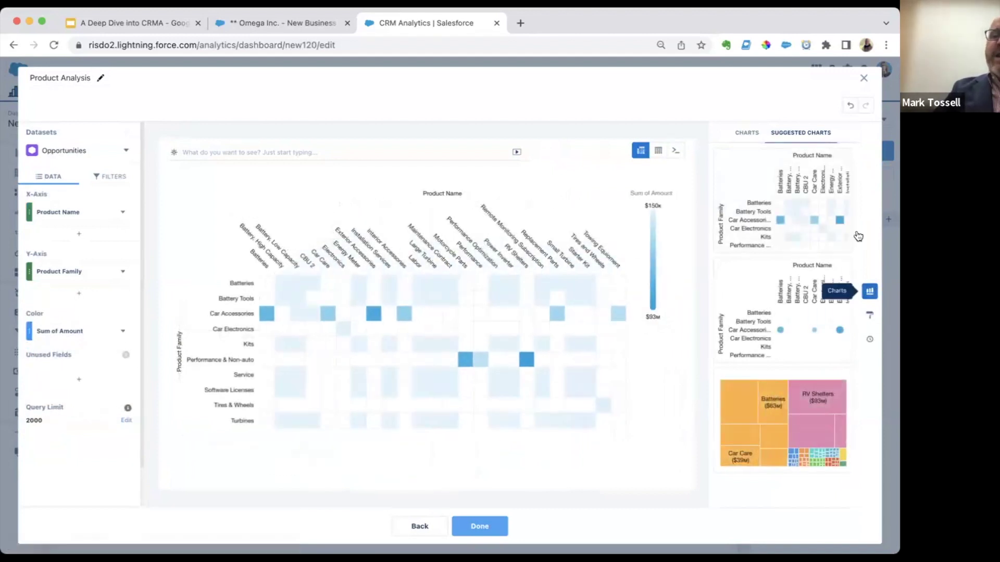
Try the Matrix chart type for the query and switch back to Heat Map
{"action": "left_click", "coordinate": [739, 133]}
{"action": "scroll", "coordinate": [792, 297], "scroll_direction": "down", "scroll_amount": 5}
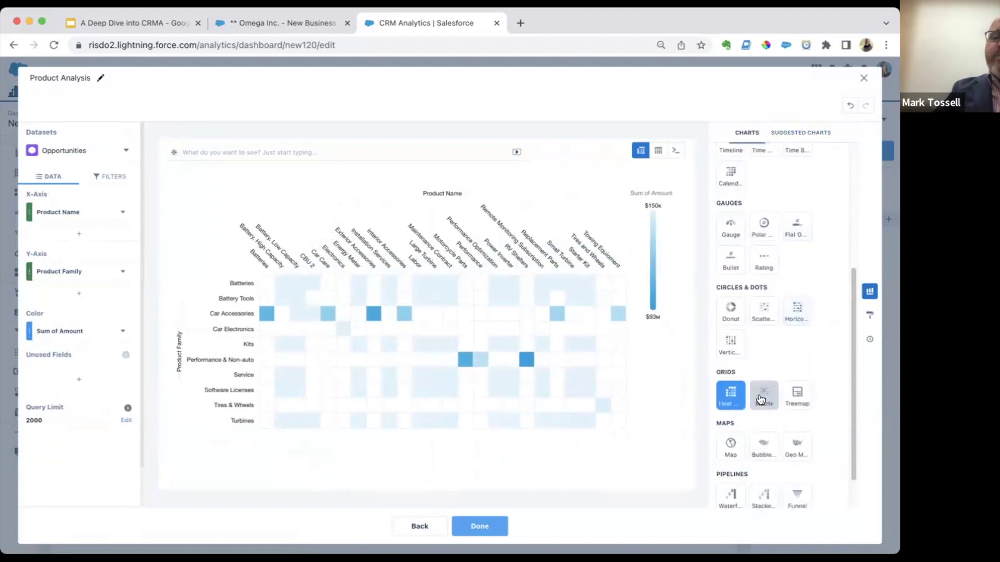
{"action": "scroll", "coordinate": [766, 393], "scroll_direction": "down", "scroll_amount": 1}
{"action": "left_click", "coordinate": [771, 362]}
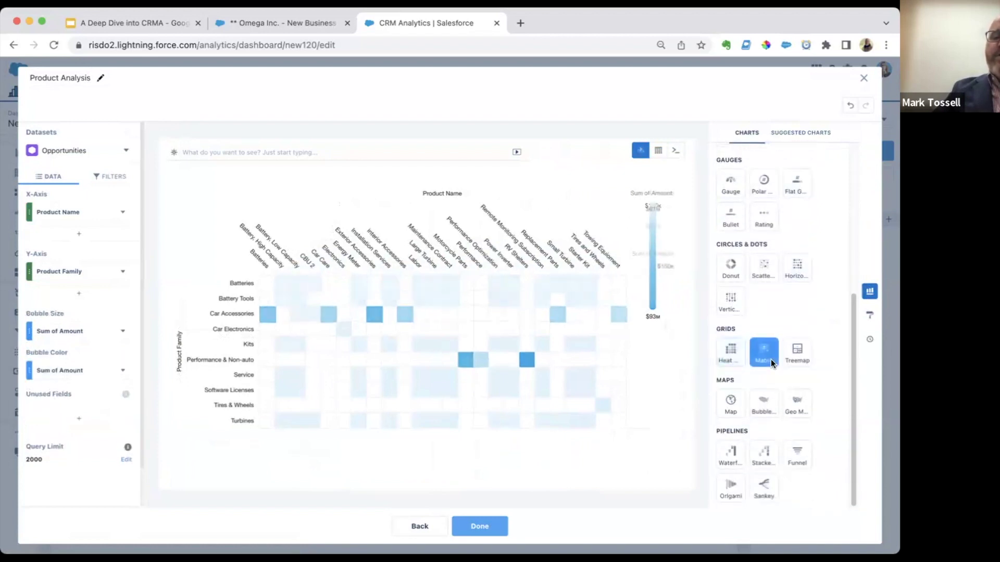
{"action": "left_click", "coordinate": [732, 355]}
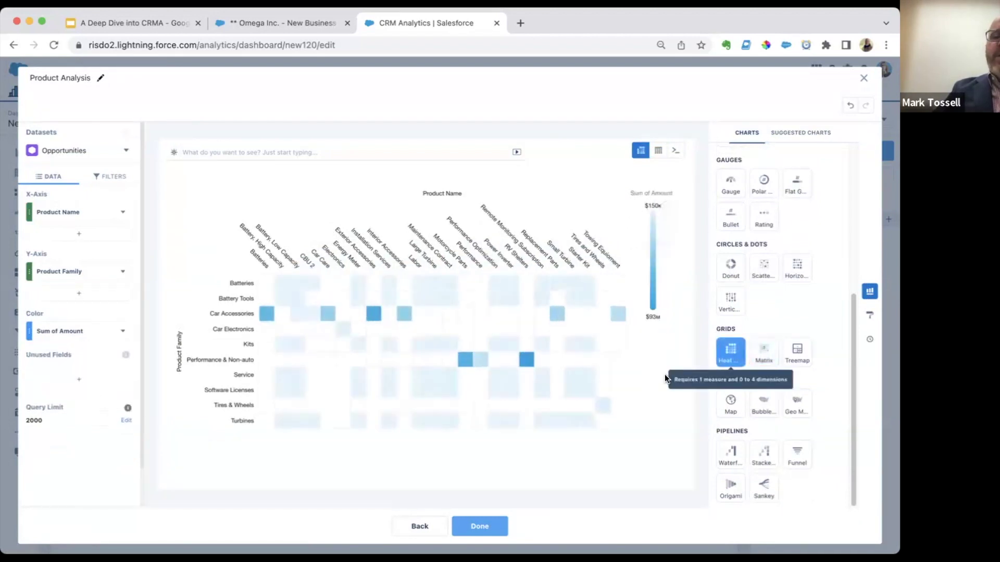
Turn off the heat map's legend in its formatting options
{"action": "left_click", "coordinate": [869, 315]}
{"action": "scroll", "coordinate": [812, 349], "scroll_direction": "down", "scroll_amount": 2}
{"action": "left_click", "coordinate": [771, 404]}
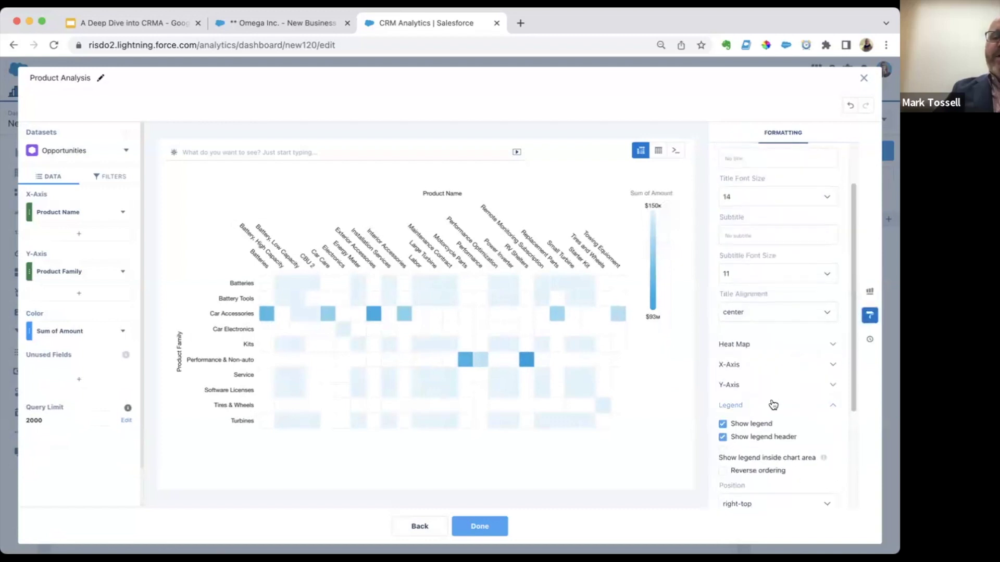
{"action": "scroll", "coordinate": [772, 404], "scroll_direction": "down", "scroll_amount": 3}
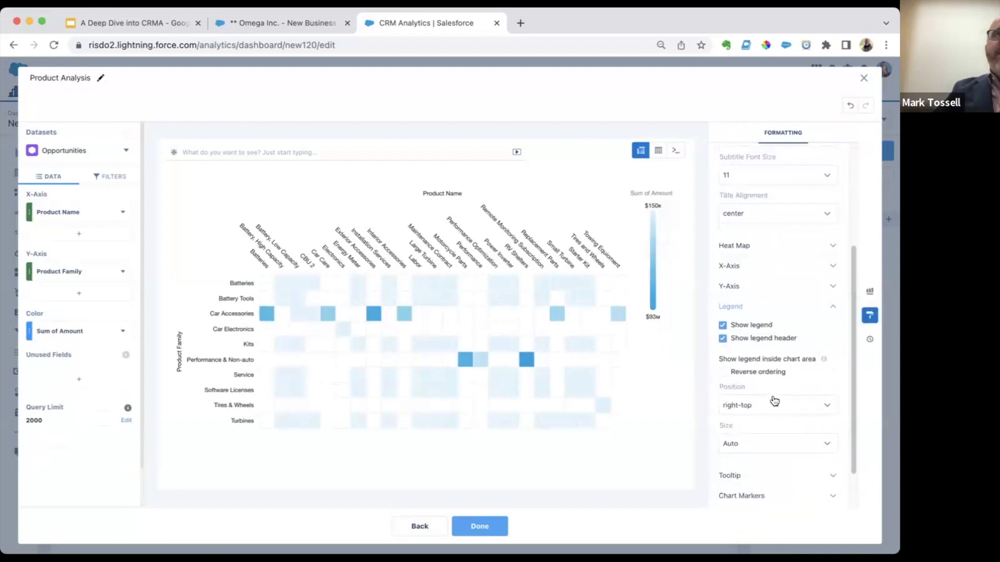
{"action": "left_click", "coordinate": [723, 324]}
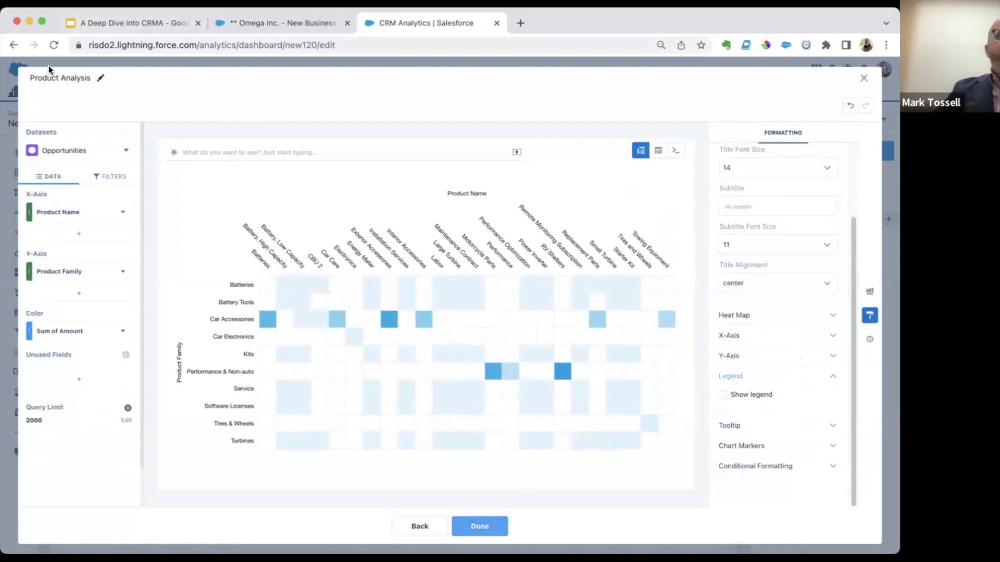
Give the heat map the title Product Analysis with a title font size of 18
{"action": "left_click", "coordinate": [100, 77]}
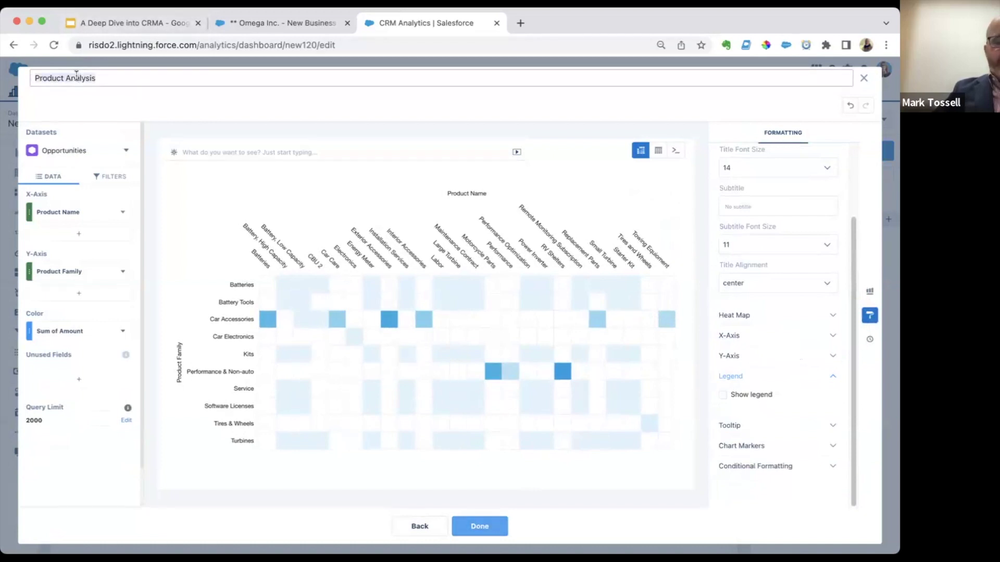
{"action": "scroll", "coordinate": [789, 182], "scroll_direction": "up", "scroll_amount": 3}
{"action": "left_click", "coordinate": [771, 221]}
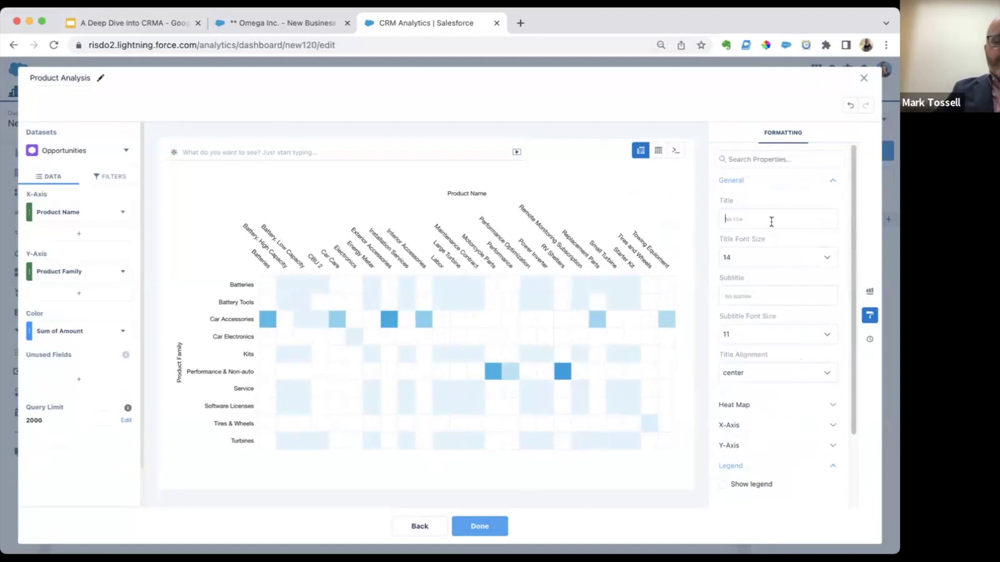
{"action": "type", "text": "Product Analysis"}
{"action": "left_click", "coordinate": [776, 258]}
{"action": "left_click", "coordinate": [770, 351]}
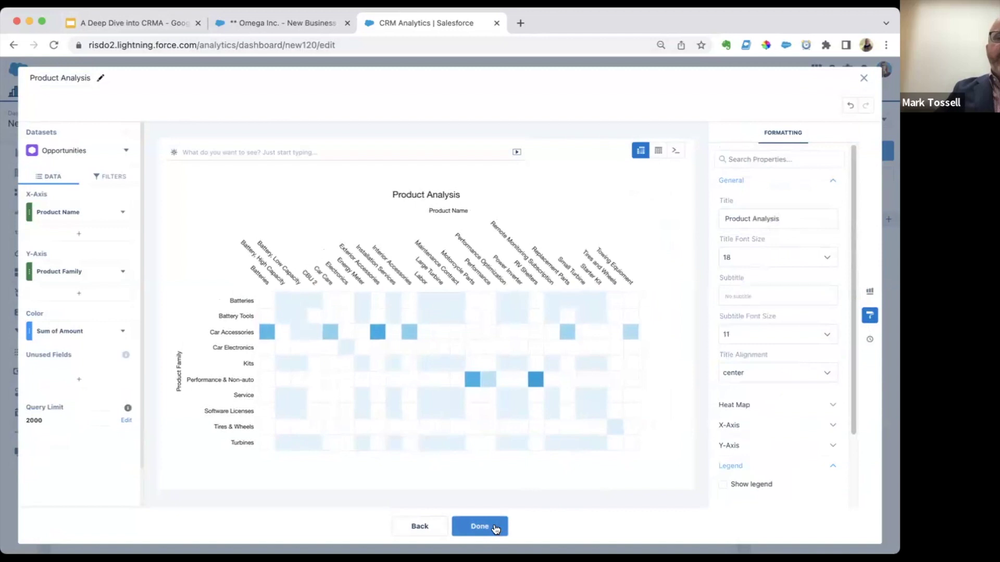
Add a filter to the query so that Won equals Yes
{"action": "left_click", "coordinate": [112, 176]}
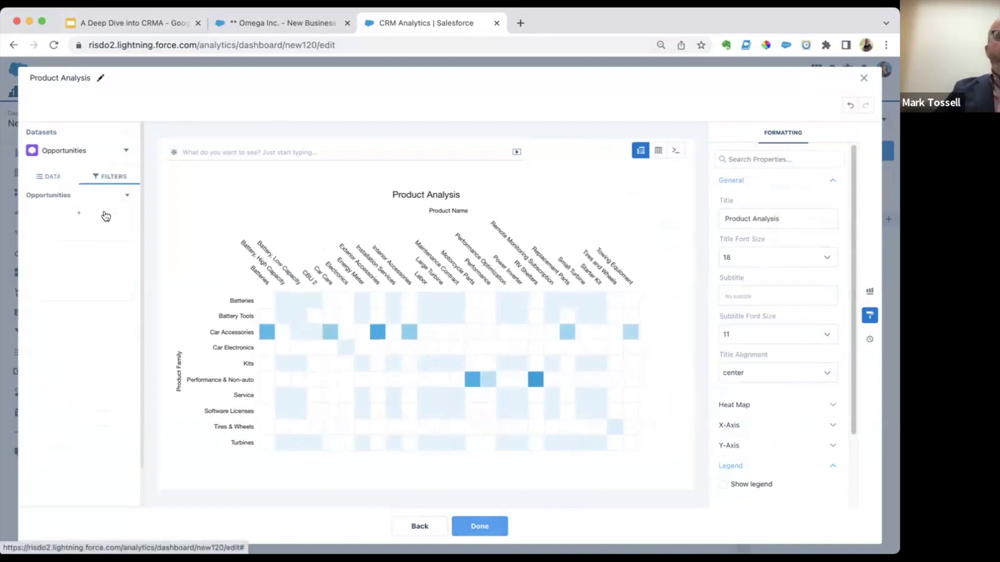
{"action": "left_click", "coordinate": [102, 214]}
{"action": "type", "text": "won"}
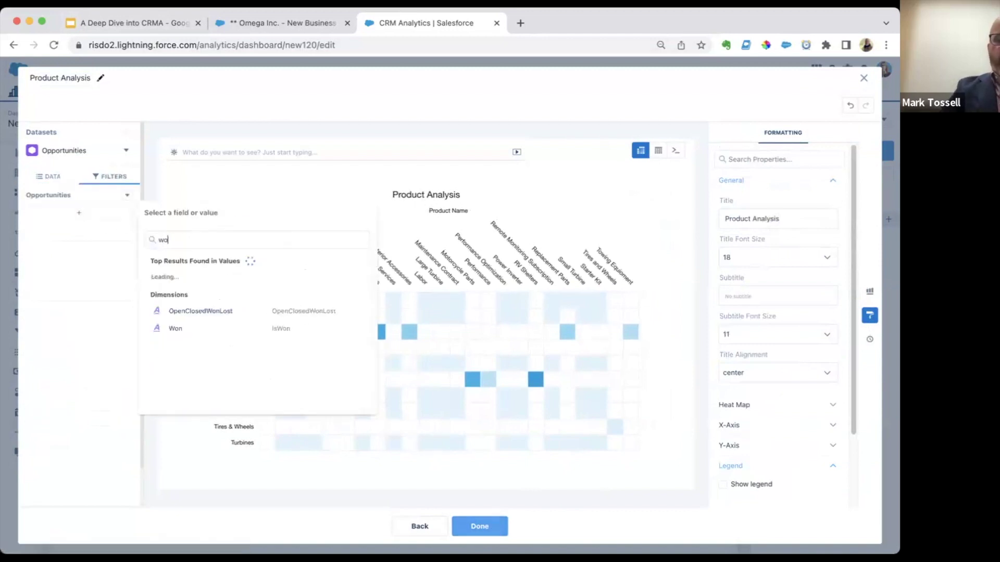
{"action": "left_click", "coordinate": [240, 343]}
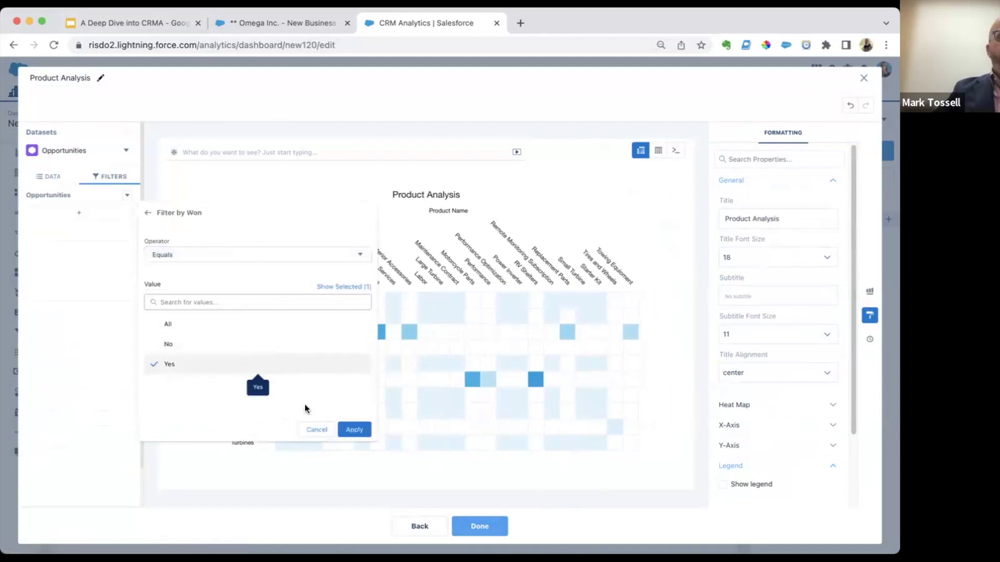
{"action": "left_click", "coordinate": [354, 429]}
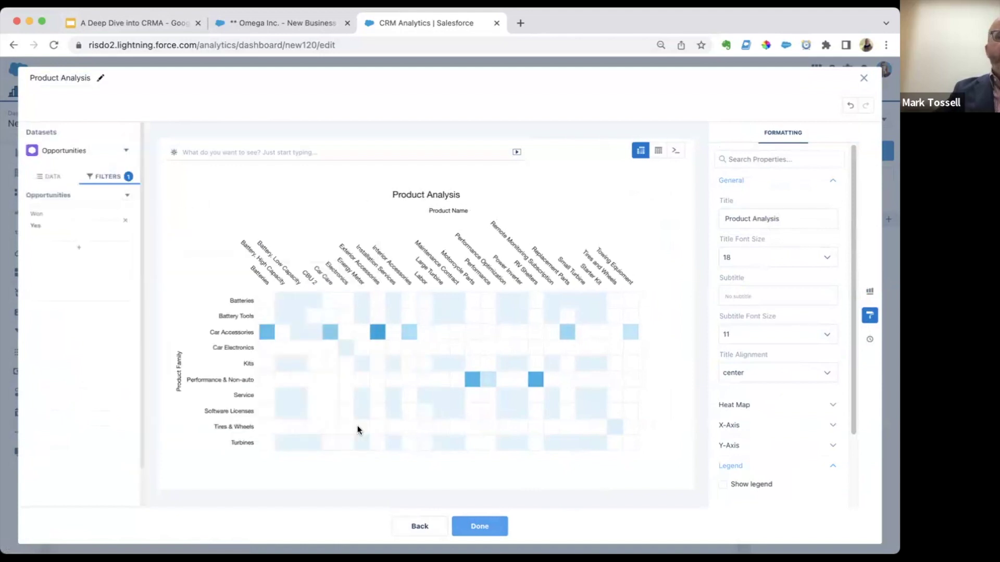
Finish the Product Analysis query and place its chart on the Scratch page
{"action": "left_click", "coordinate": [49, 176]}
{"action": "left_click", "coordinate": [100, 178]}
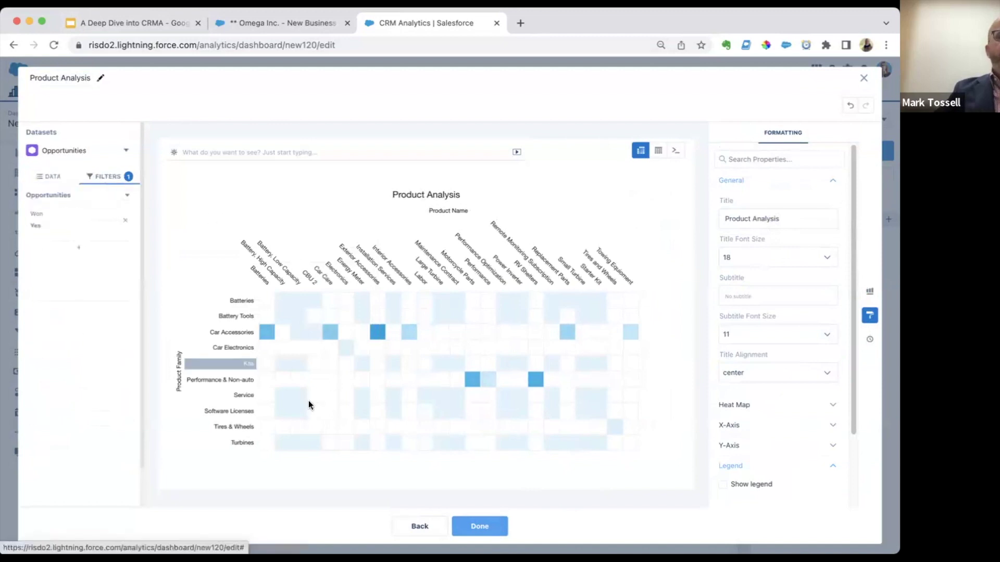
{"action": "left_click", "coordinate": [492, 535]}
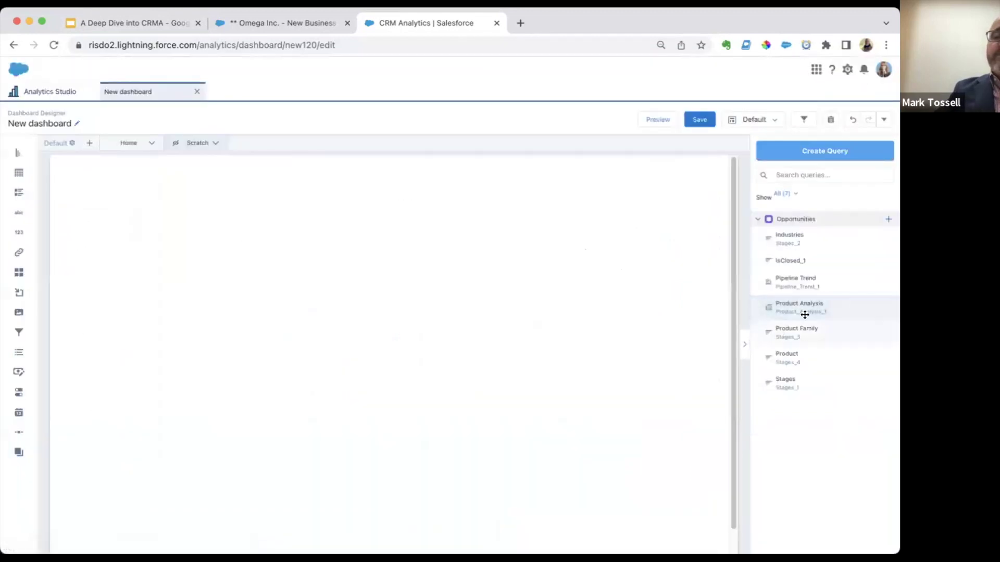
{"action": "left_click_drag", "start_coordinate": [802, 315], "coordinate": [426, 446]}
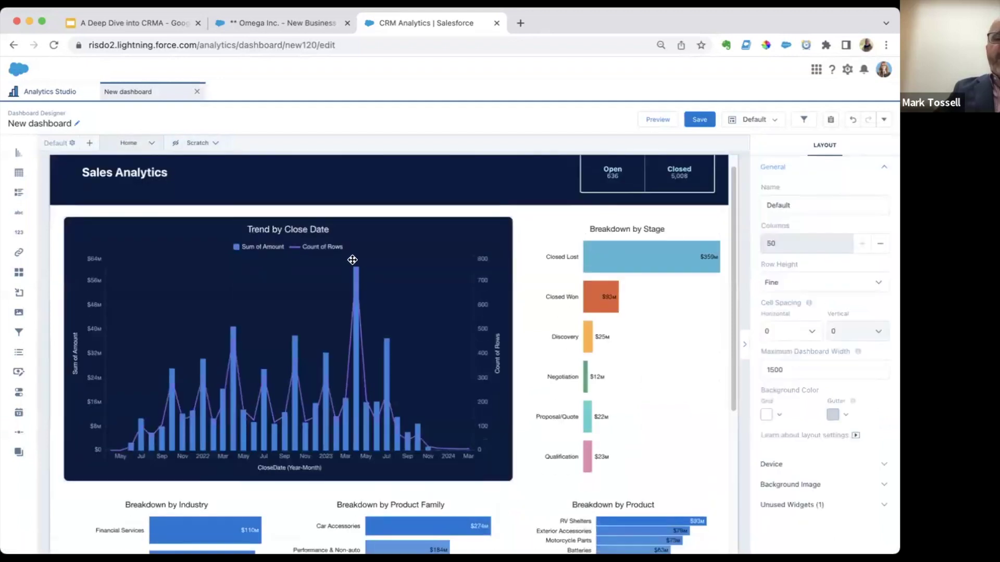
{"action": "scroll", "coordinate": [351, 257], "scroll_direction": "down", "scroll_amount": 5}
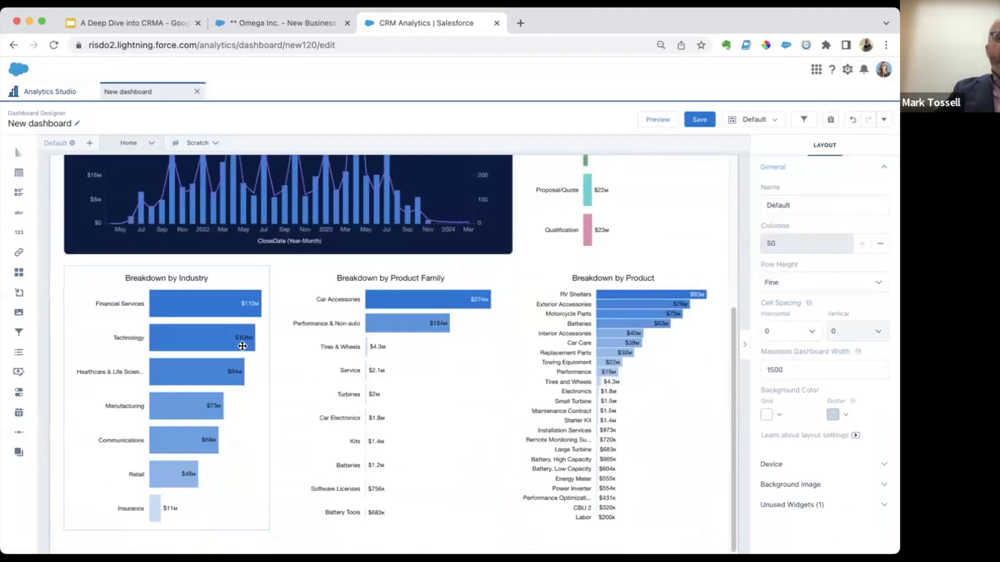
{"action": "left_click", "coordinate": [242, 346]}
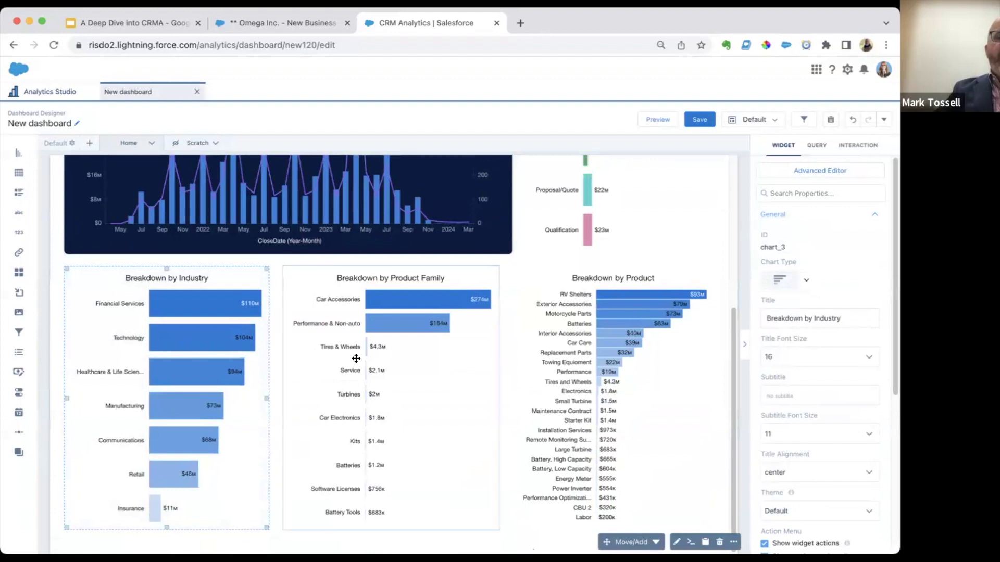
{"action": "left_click", "coordinate": [312, 357], "text": "shift"}
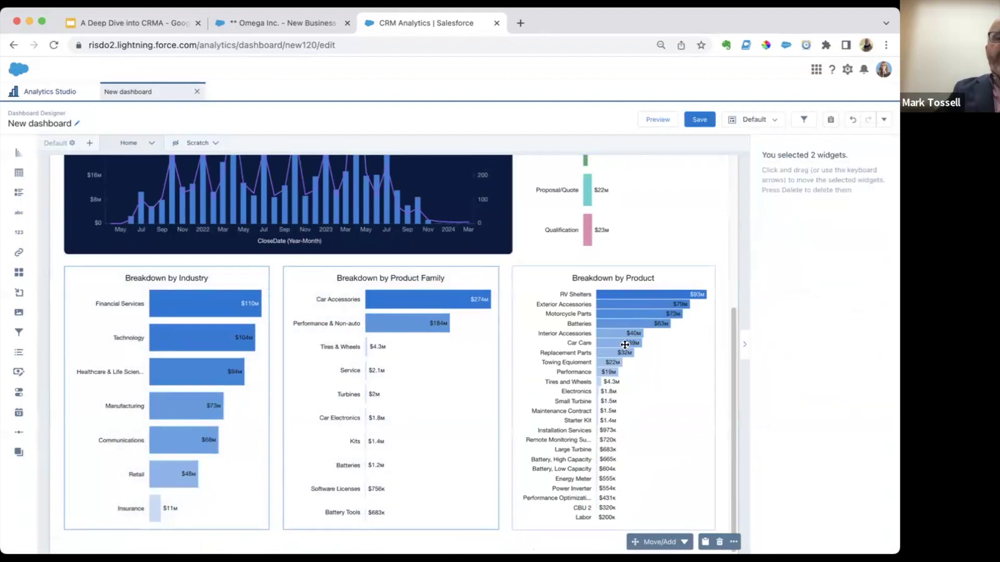
{"action": "left_click", "coordinate": [730, 252]}
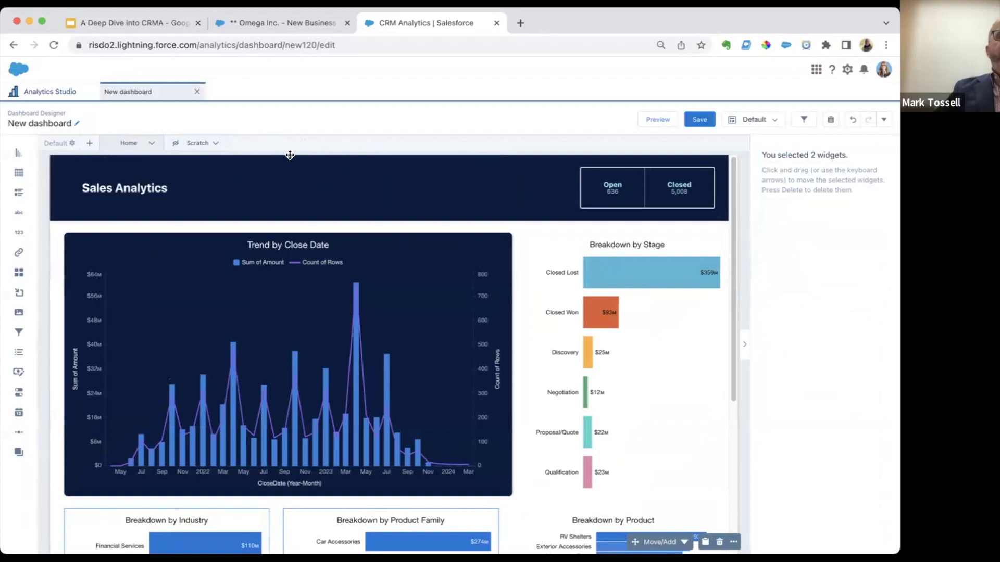
Clone the Home page of the dashboard
{"action": "left_click", "coordinate": [152, 143]}
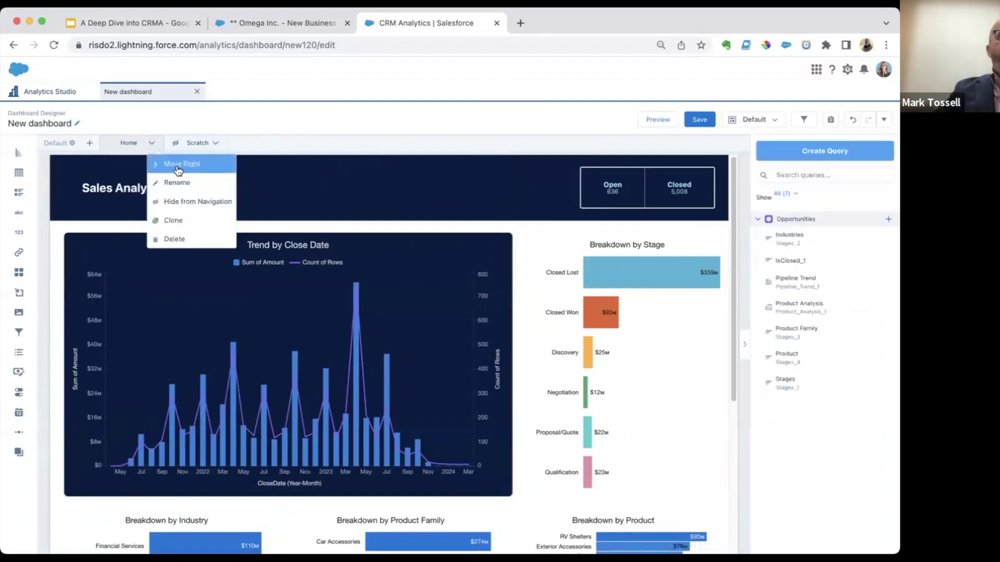
{"action": "left_click", "coordinate": [246, 119]}
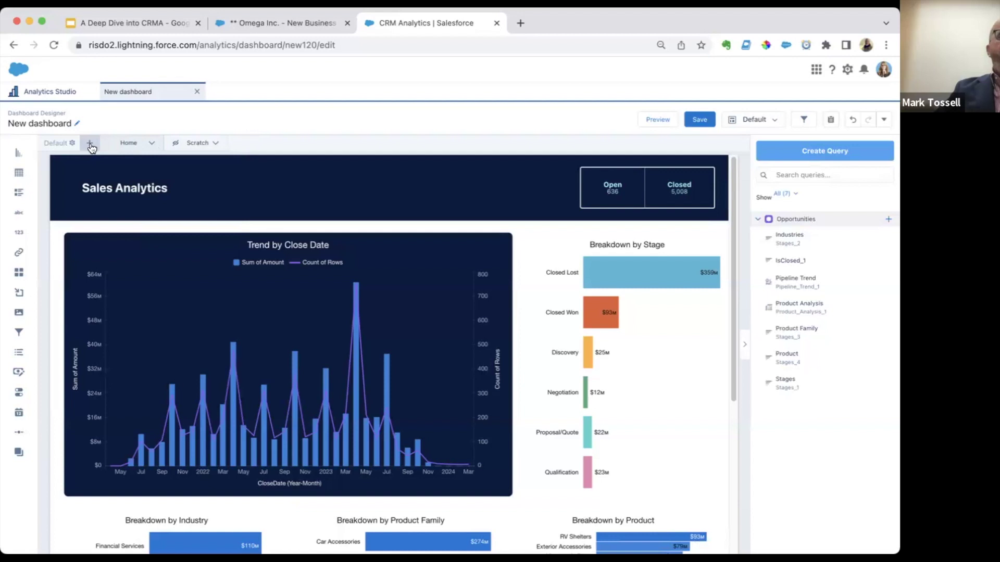
{"action": "left_click", "coordinate": [152, 144]}
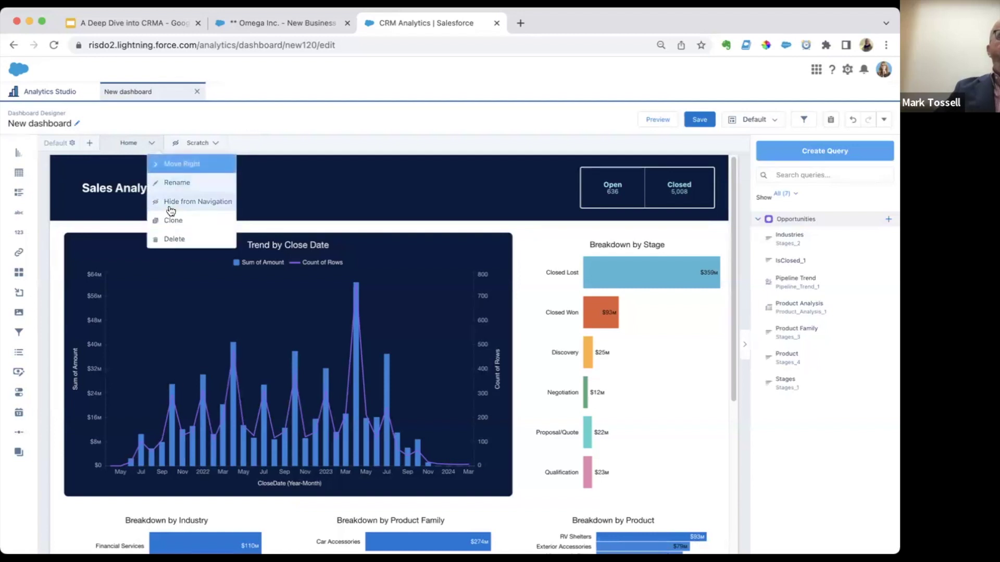
{"action": "left_click", "coordinate": [191, 220]}
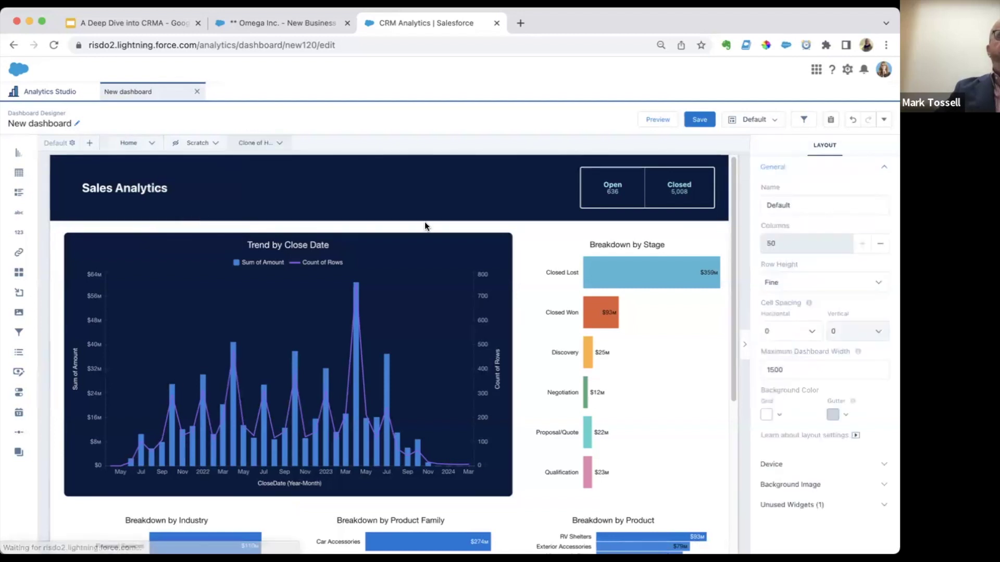
Rename the cloned Home page to Product Sales
{"action": "left_click", "coordinate": [280, 142]}
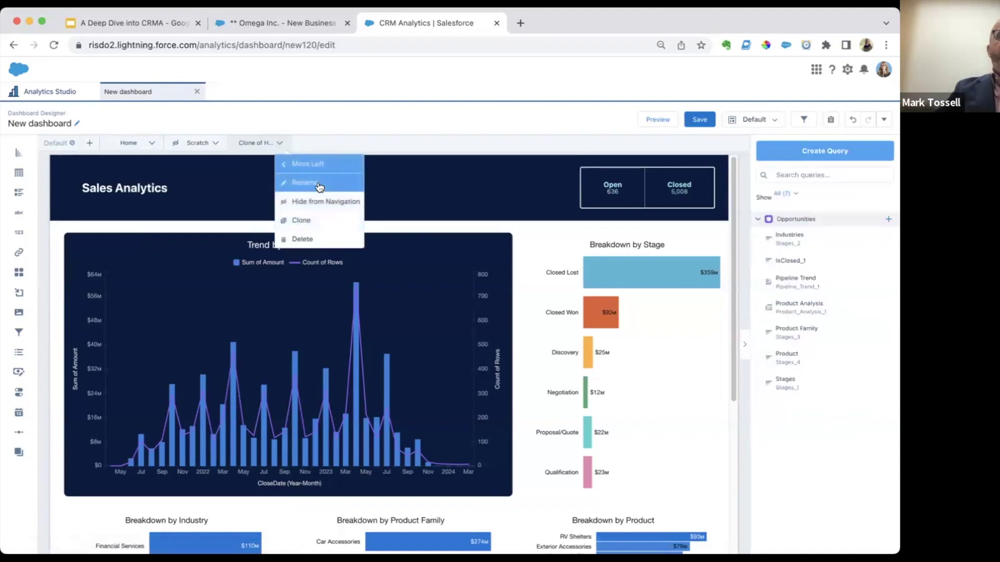
{"action": "left_click", "coordinate": [307, 181]}
{"action": "type", "text": "PRoduct Sale"}
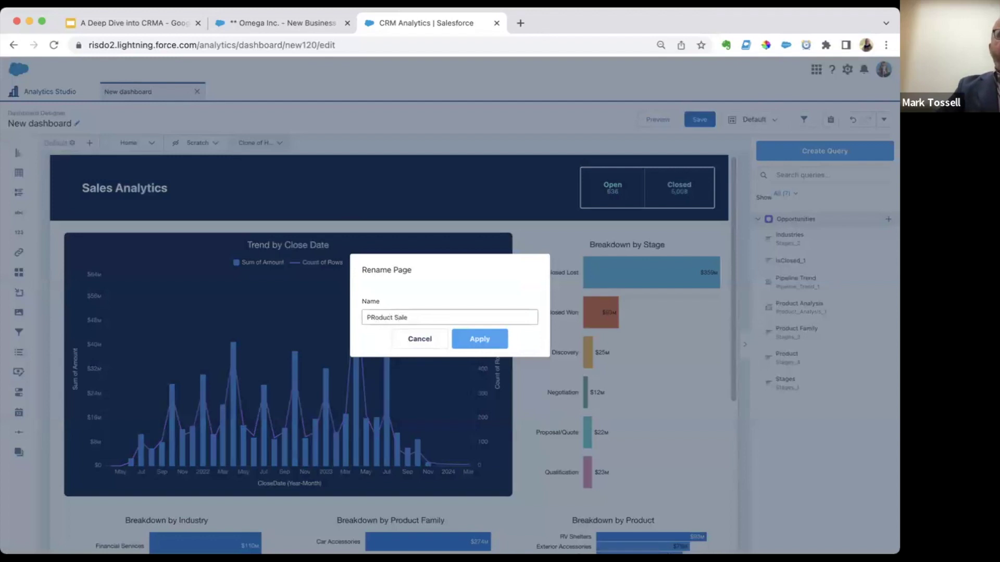
{"action": "key", "text": "BackSpace"}
{"action": "type", "text": "r"}
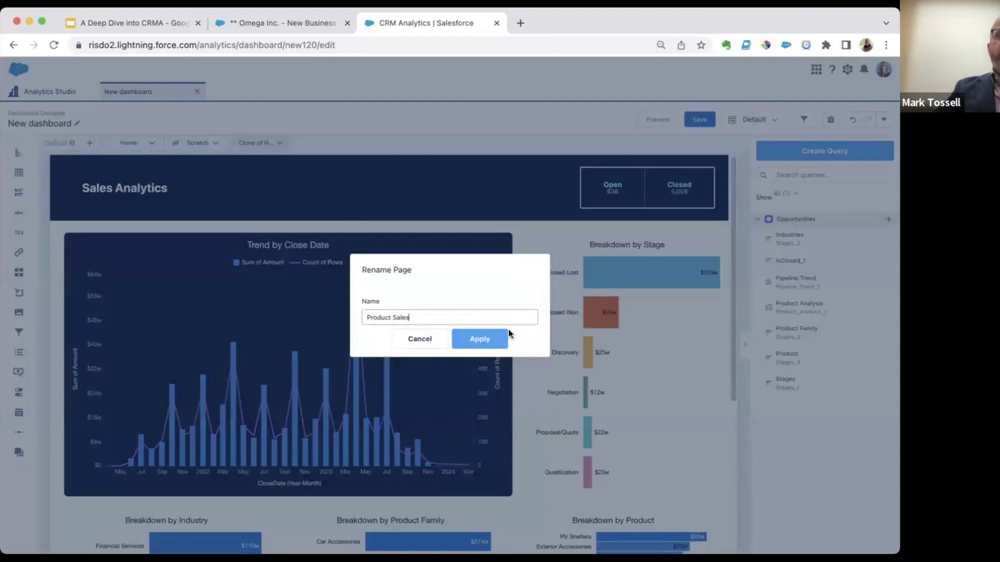
{"action": "left_click", "coordinate": [492, 340]}
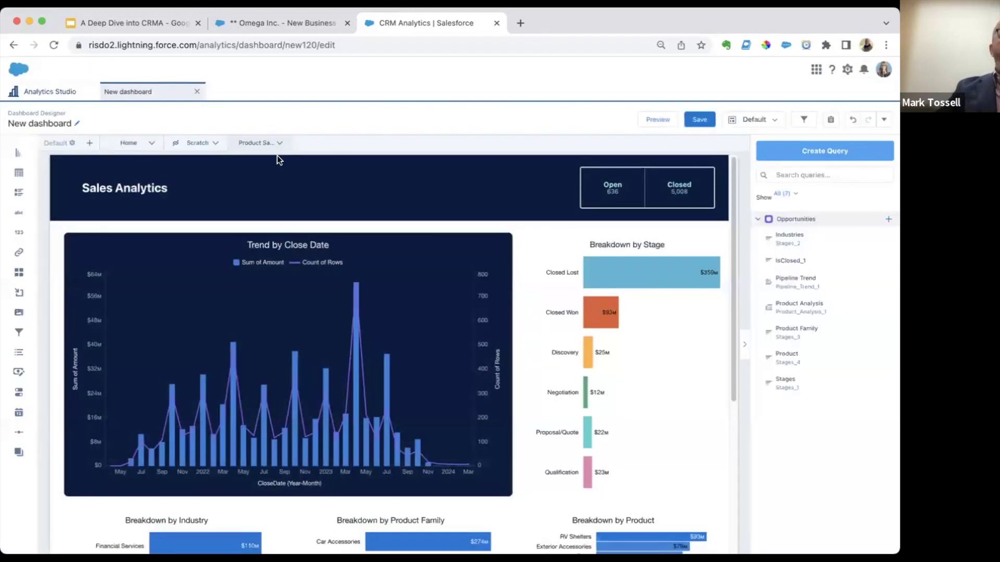
Move the Product Sales page ahead of the Scratch page in the page order
{"action": "left_click", "coordinate": [278, 142]}
{"action": "left_click", "coordinate": [312, 164]}
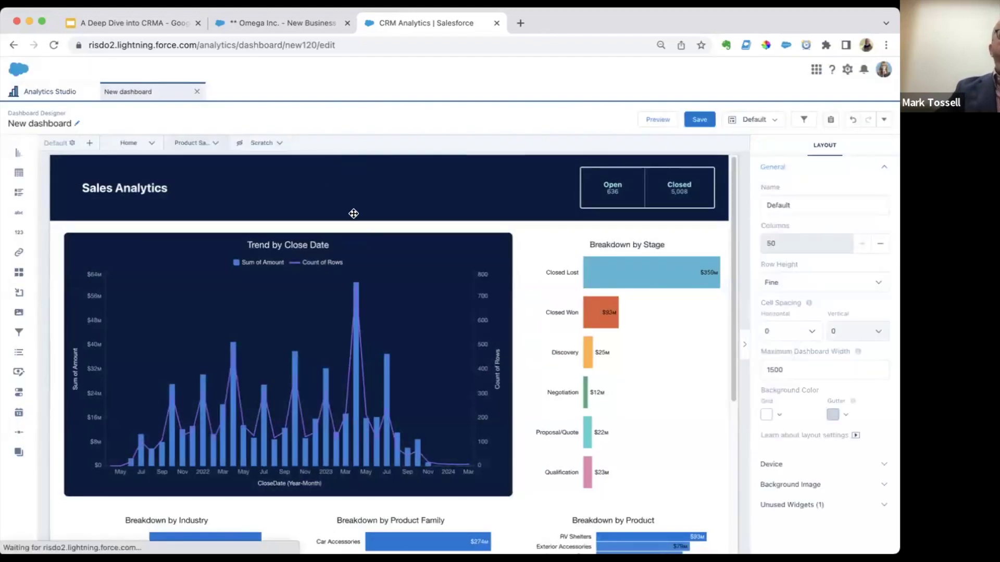
{"action": "scroll", "coordinate": [335, 270], "scroll_direction": "down", "scroll_amount": 7}
{"action": "scroll", "coordinate": [308, 393], "scroll_direction": "up", "scroll_amount": 7}
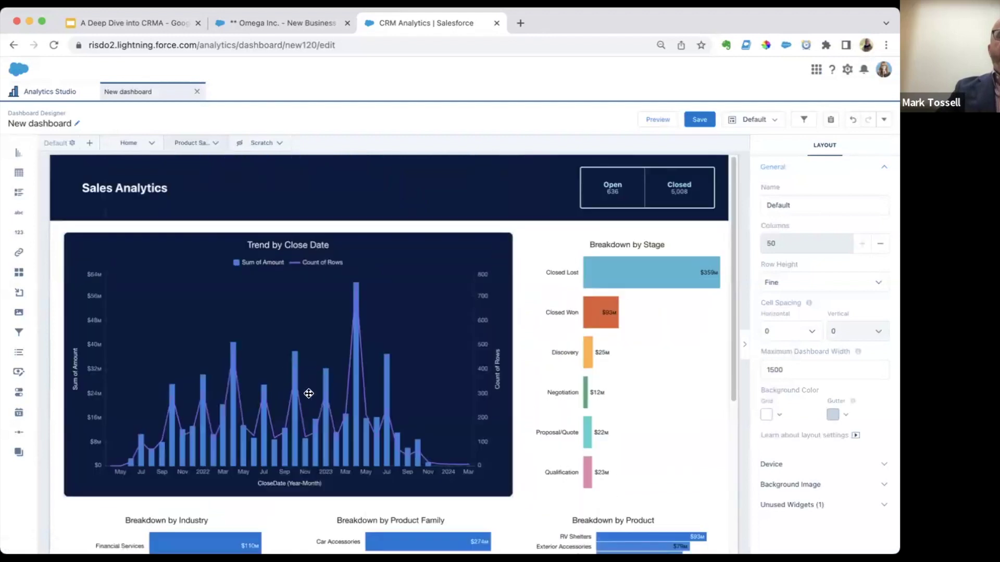
Unlink the Trend by Close Date chart on the Product Sales page from its instances on other pages
{"action": "left_click", "coordinate": [134, 144]}
{"action": "left_click", "coordinate": [190, 138]}
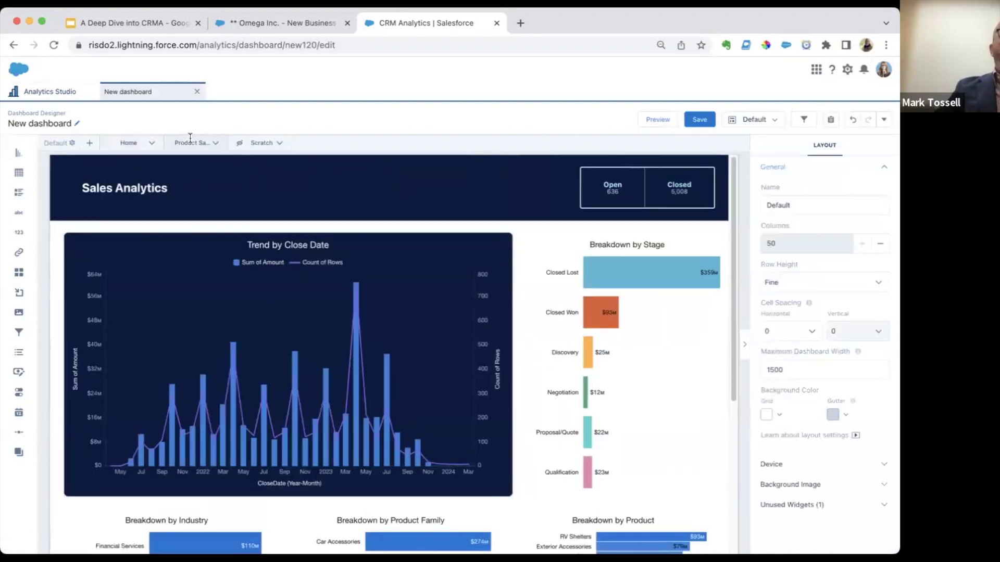
{"action": "left_click", "coordinate": [397, 291]}
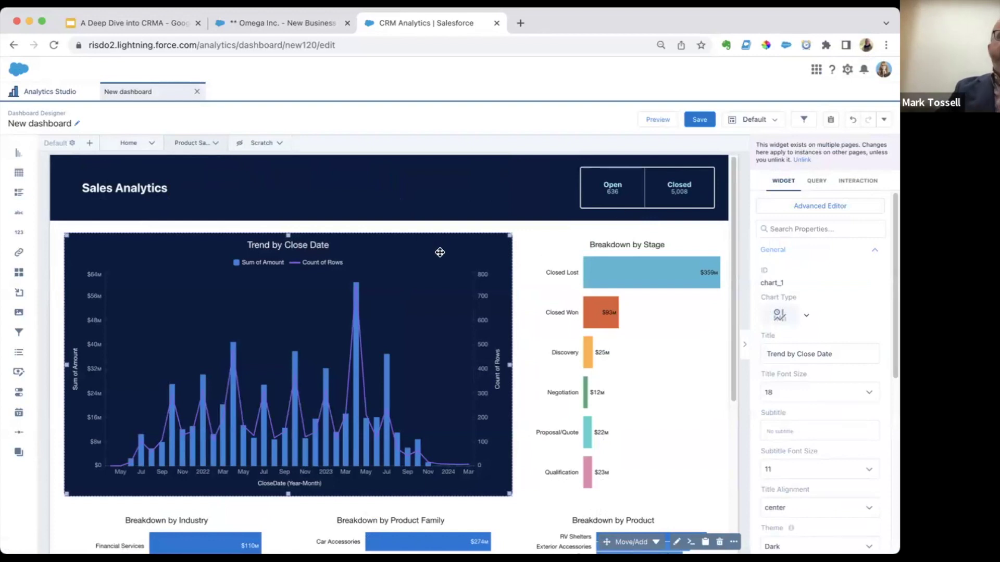
{"action": "left_click", "coordinate": [132, 141]}
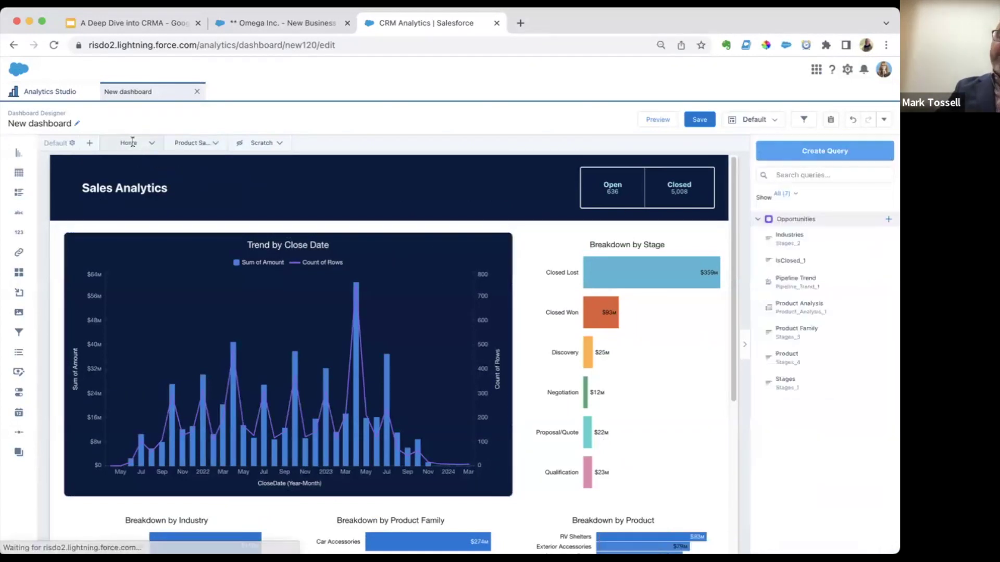
{"action": "left_click", "coordinate": [185, 142]}
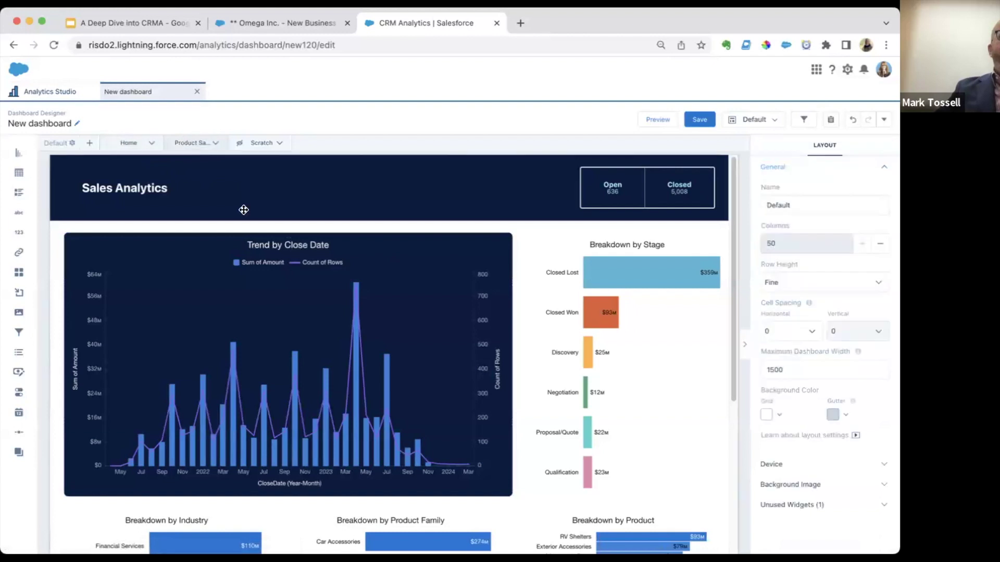
{"action": "left_click", "coordinate": [323, 288]}
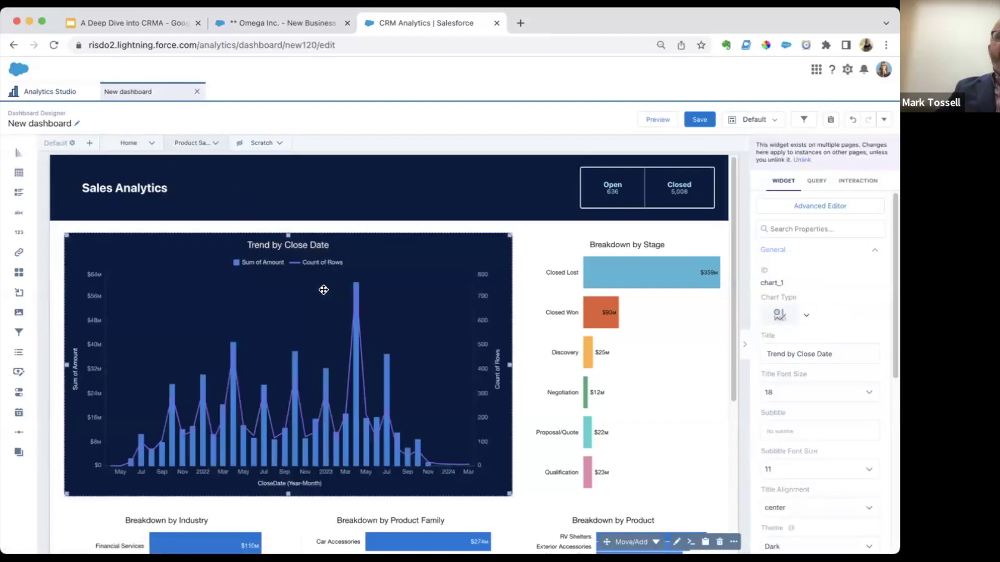
{"action": "left_click", "coordinate": [802, 161]}
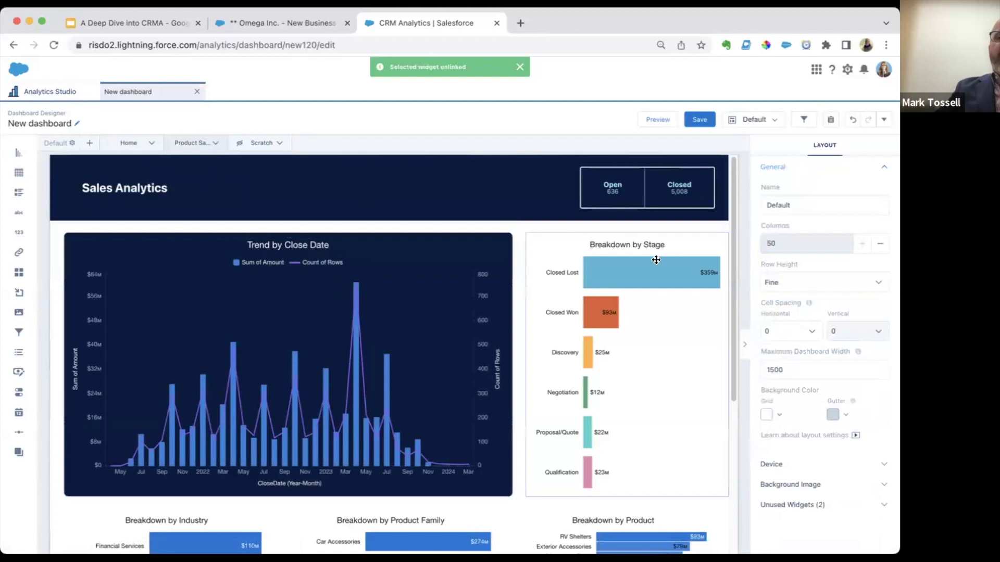
Change the heading text on the Product Sales page to Product Sales
{"action": "left_click", "coordinate": [730, 270]}
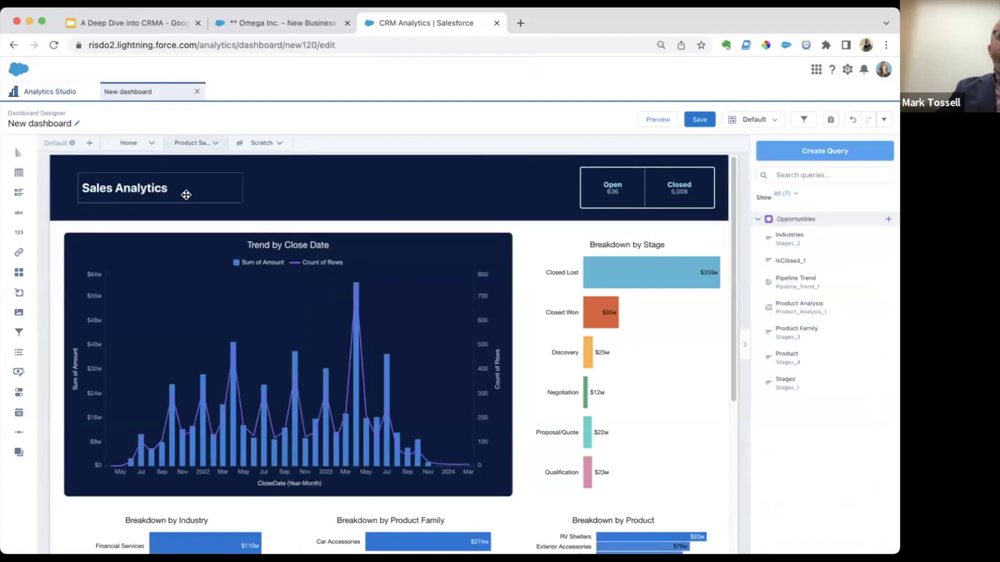
{"action": "left_click", "coordinate": [209, 192]}
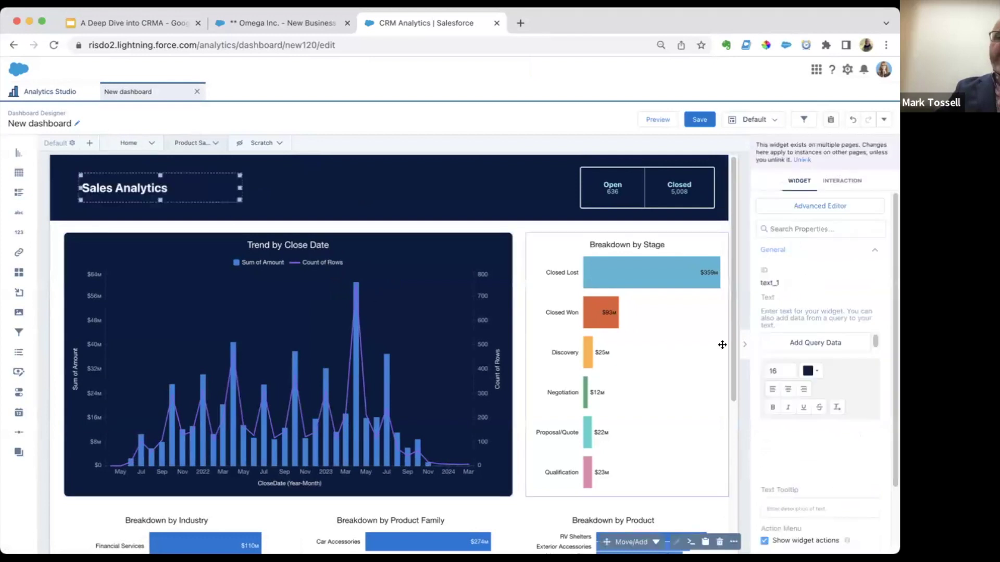
{"action": "triple_click", "coordinate": [800, 447]}
{"action": "type", "text": "Product Sales"}
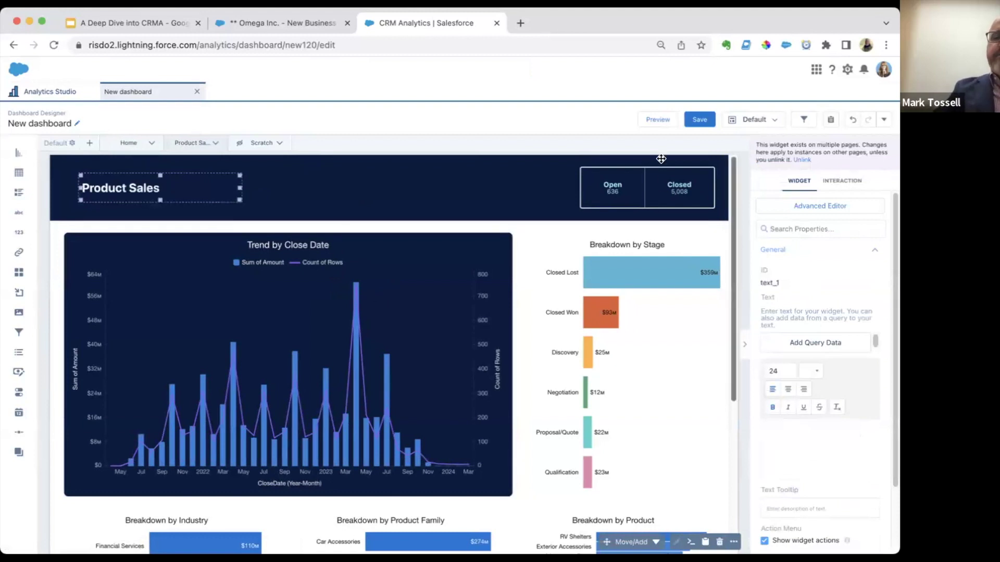
Remove the Open/Closed toggle and the Industry, Product Family, Product and Stage breakdown charts from the Product Sales page
{"action": "left_click", "coordinate": [679, 192]}
{"action": "key", "text": "Escape"}
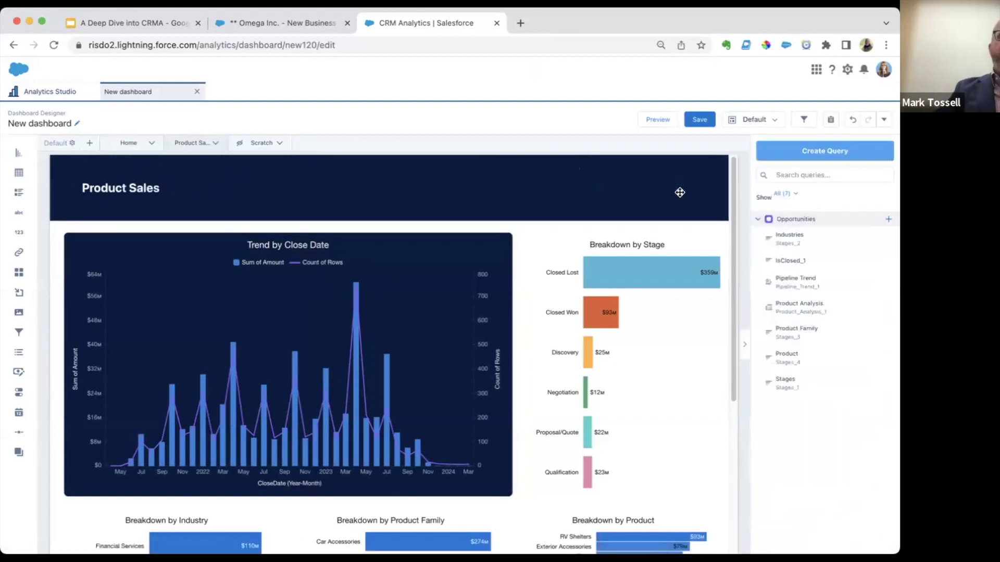
{"action": "scroll", "coordinate": [467, 279], "scroll_direction": "down", "scroll_amount": 5}
{"action": "left_click", "coordinate": [222, 307]}
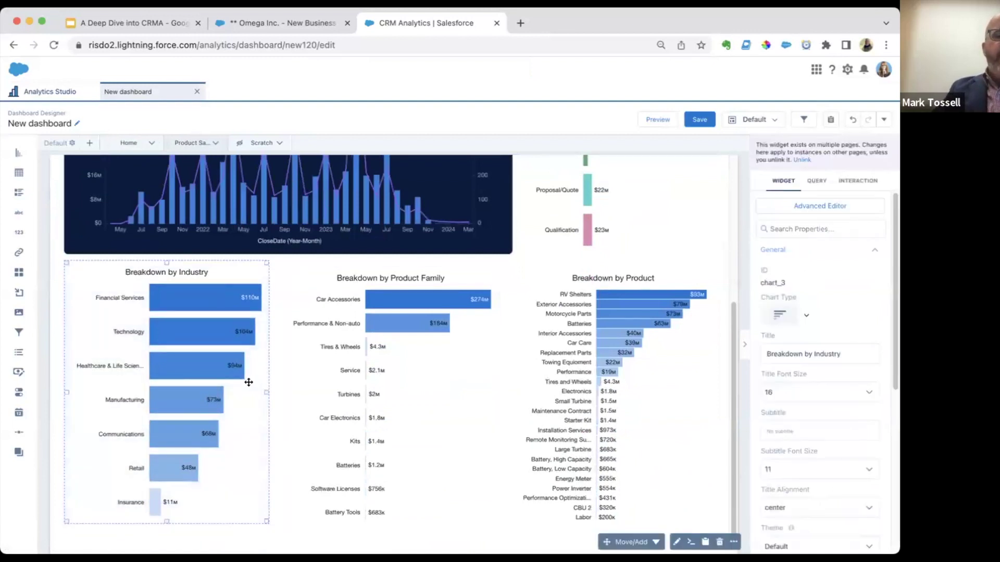
{"action": "key", "text": "Delete"}
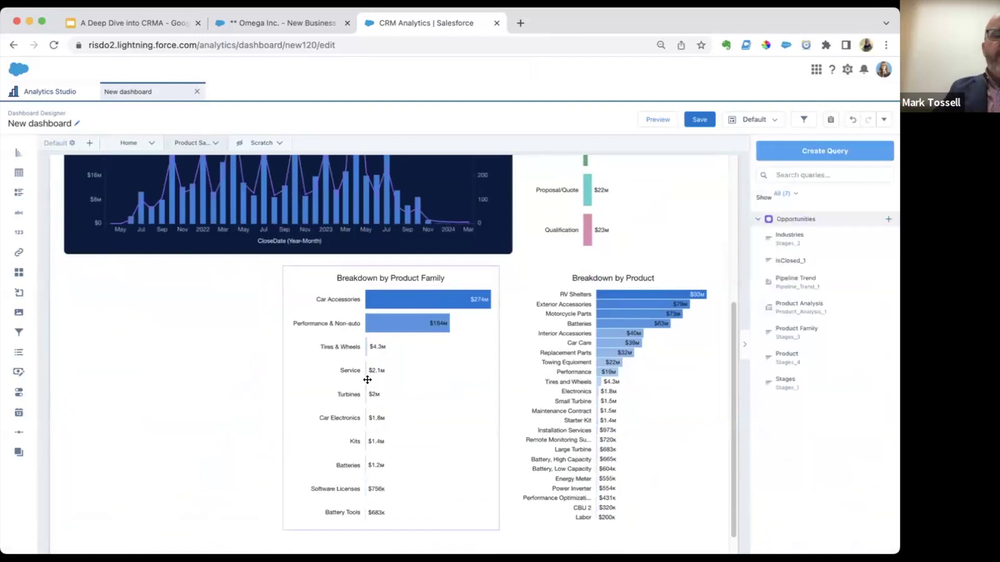
{"action": "left_click", "coordinate": [366, 380]}
{"action": "key", "text": "Delete"}
{"action": "left_click", "coordinate": [570, 364]}
{"action": "key", "text": "Delete"}
{"action": "left_click", "coordinate": [586, 213]}
{"action": "key", "text": "Delete"}
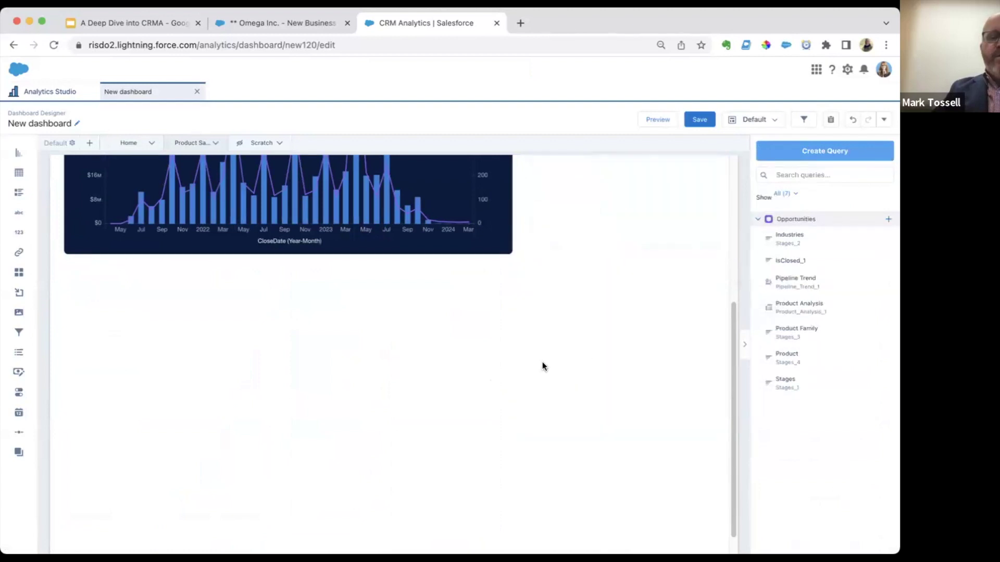
Widen the Trend by Close Date chart to span the full content width of the Product Sales page
{"action": "scroll", "coordinate": [542, 364], "scroll_direction": "up", "scroll_amount": 4}
{"action": "scroll", "coordinate": [482, 350], "scroll_direction": "down", "scroll_amount": 3}
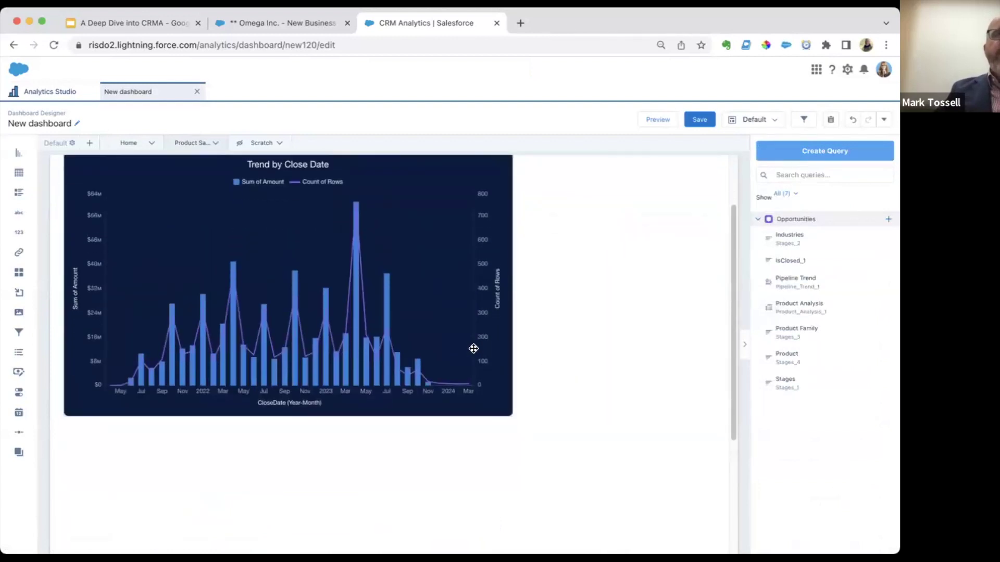
{"action": "left_click", "coordinate": [454, 245]}
{"action": "left_click_drag", "start_coordinate": [510, 267], "coordinate": [648, 266]}
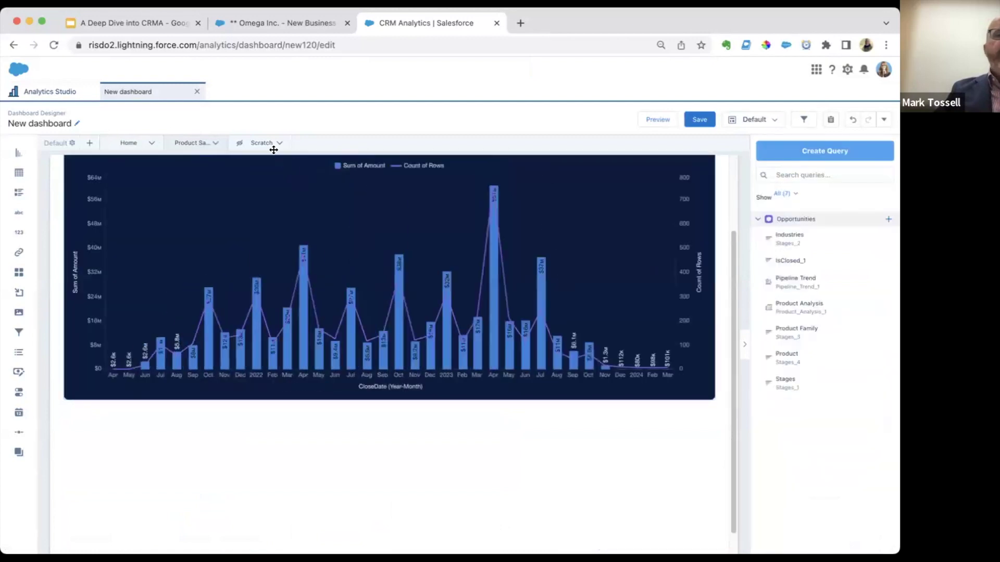
Move the Product Analysis heat map from the Scratch page to the Product Sales page
{"action": "left_click", "coordinate": [265, 144]}
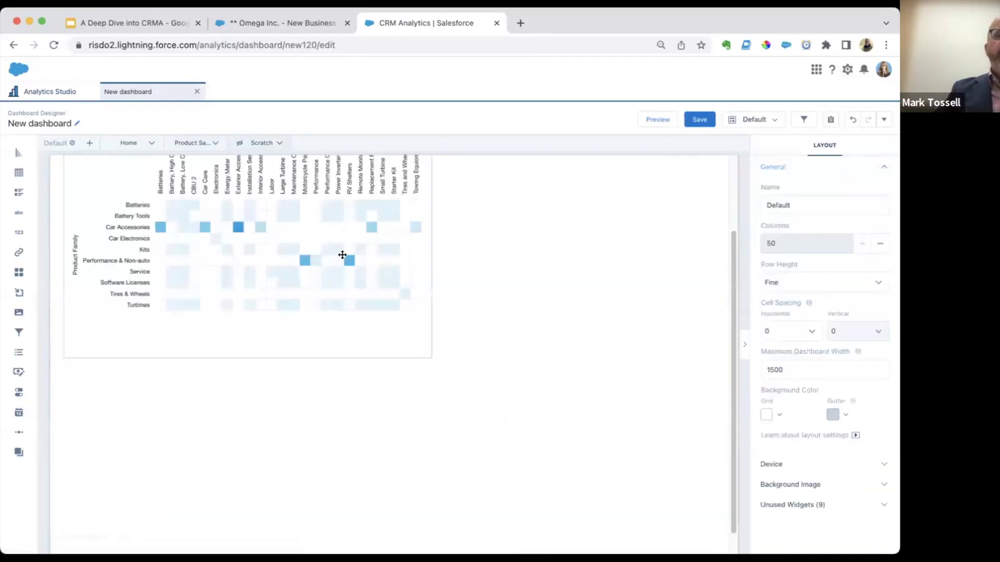
{"action": "left_click", "coordinate": [311, 220]}
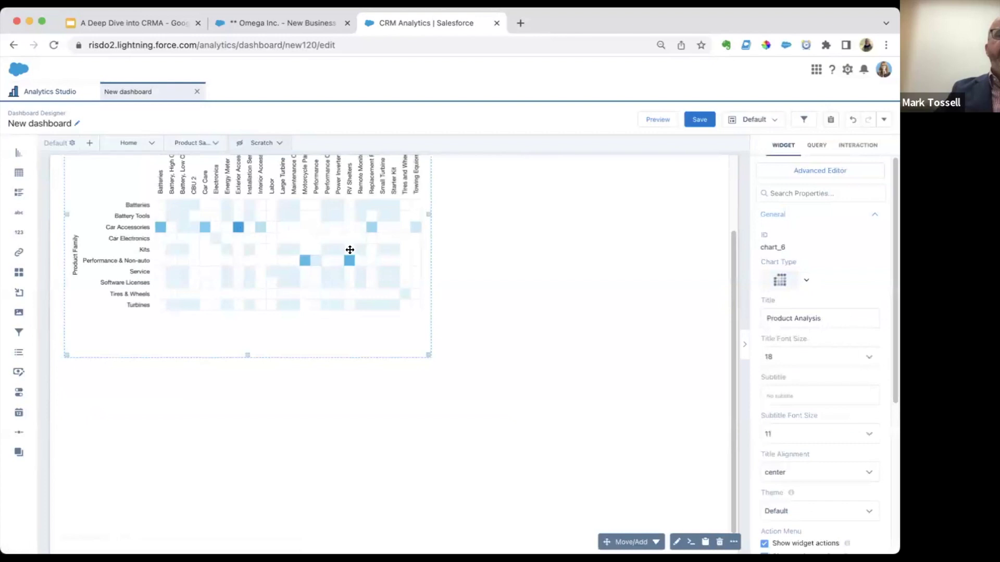
{"action": "left_click", "coordinate": [624, 542]}
{"action": "left_click", "coordinate": [606, 501]}
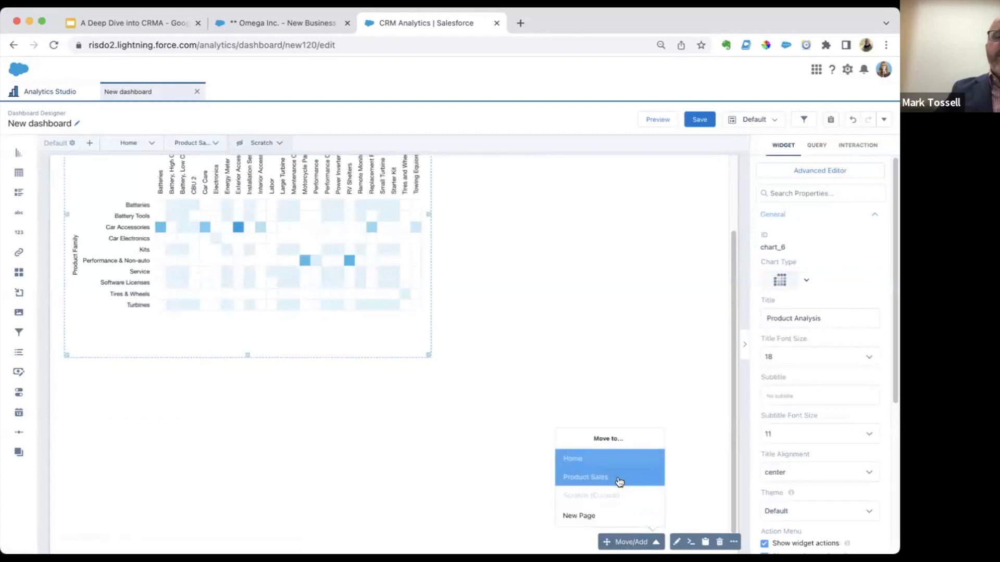
{"action": "left_click", "coordinate": [619, 482]}
Widen the Product Analysis heat map to match the full width of the trend chart above it
{"action": "left_click_drag", "start_coordinate": [428, 413], "coordinate": [703, 424]}
{"action": "left_click", "coordinate": [484, 353]}
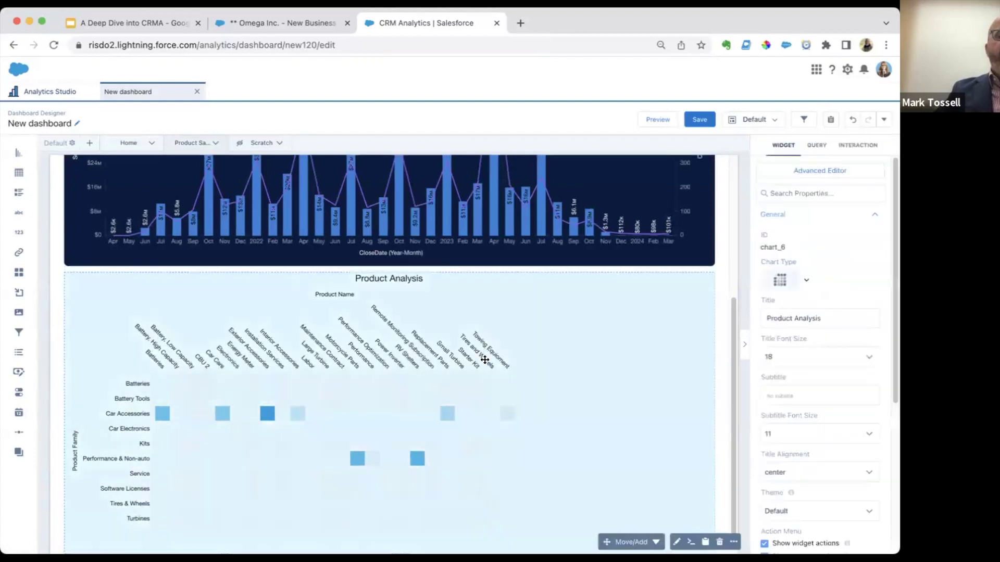
{"action": "scroll", "coordinate": [484, 333], "scroll_direction": "down", "scroll_amount": 2}
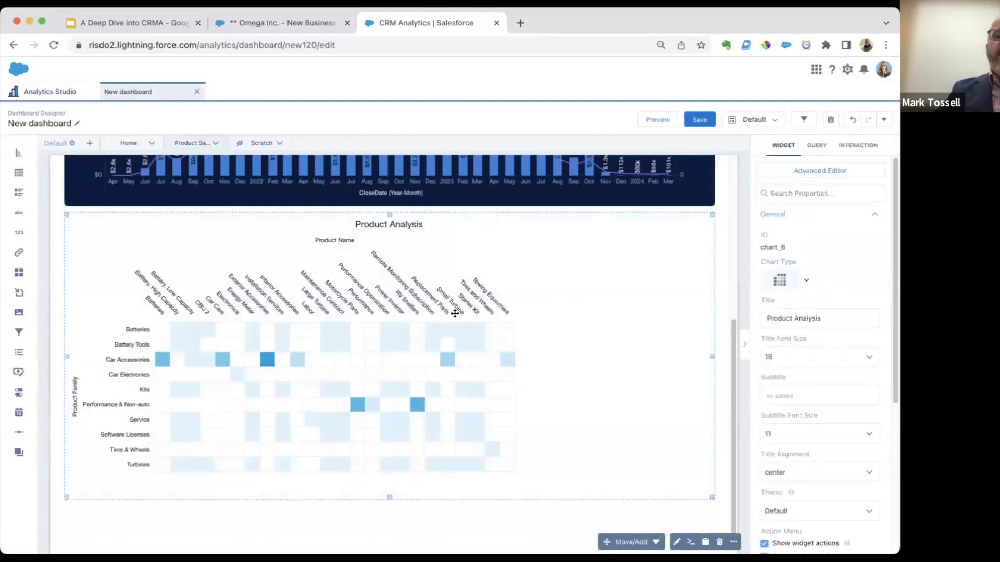
{"action": "scroll", "coordinate": [455, 313], "scroll_direction": "up", "scroll_amount": 3}
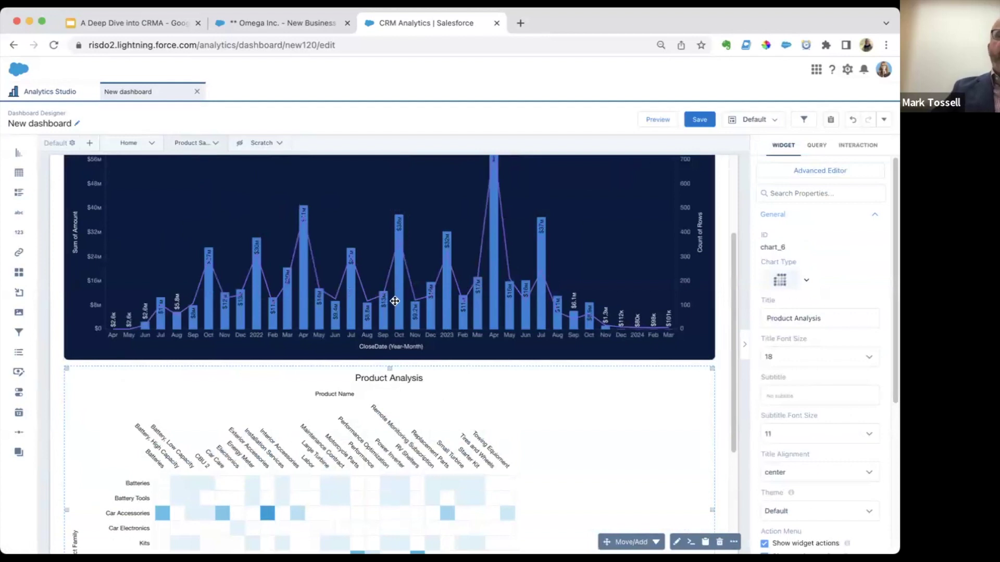
Duplicate the Trend by Close Date chart on the Product Sales page
{"action": "scroll", "coordinate": [394, 301], "scroll_direction": "up", "scroll_amount": 3}
{"action": "left_click", "coordinate": [509, 308]}
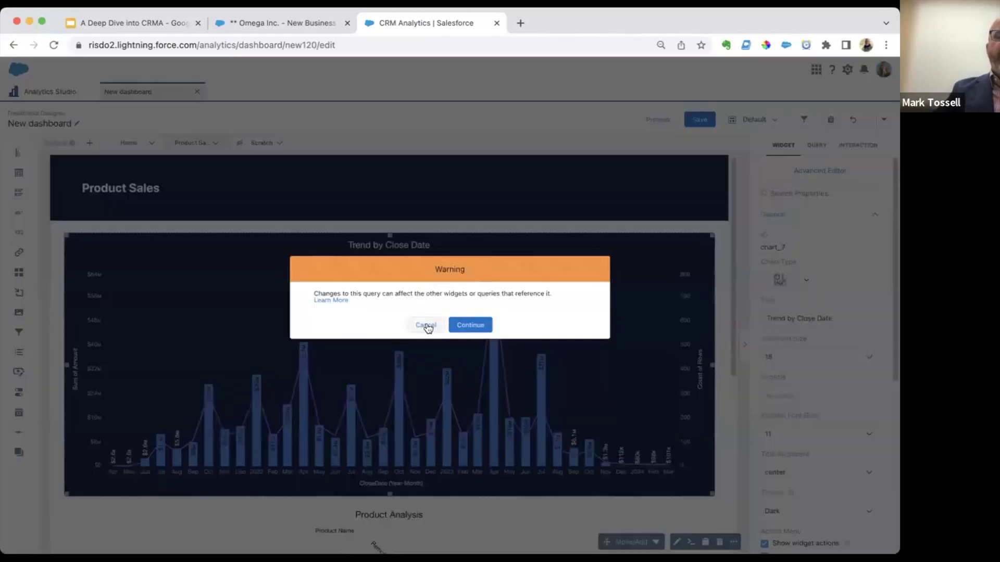
{"action": "left_click", "coordinate": [424, 326]}
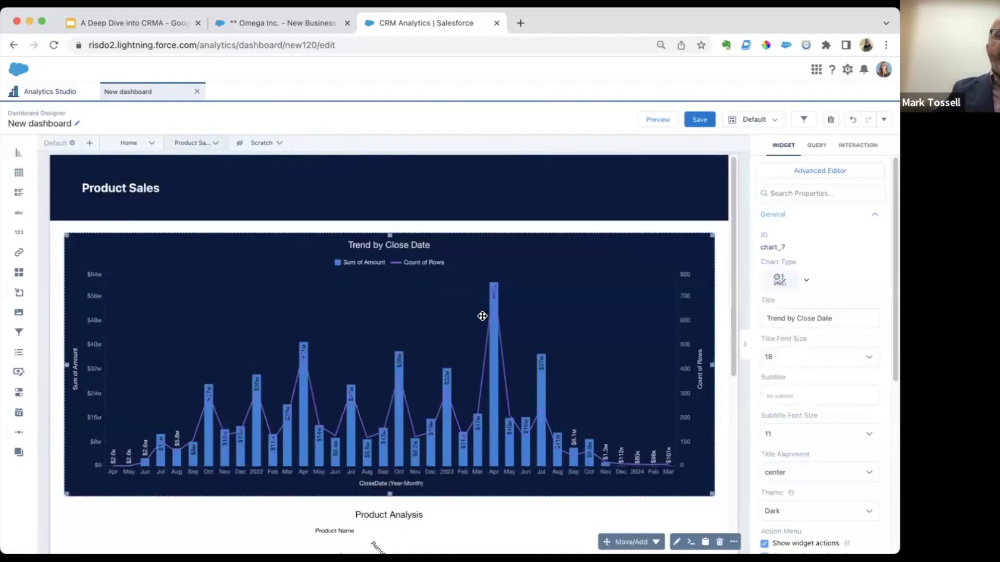
{"action": "left_click", "coordinate": [734, 542]}
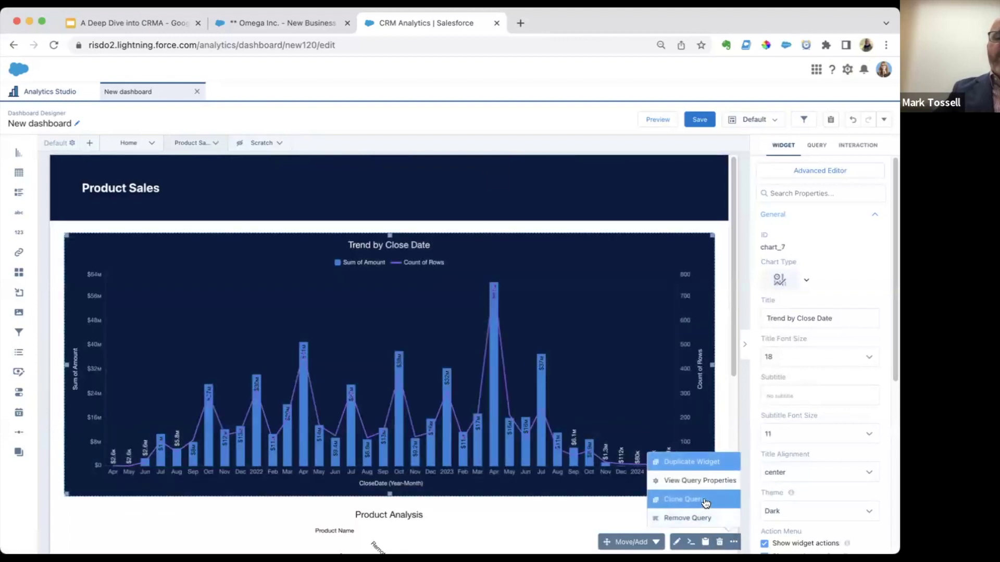
{"action": "left_click", "coordinate": [704, 461]}
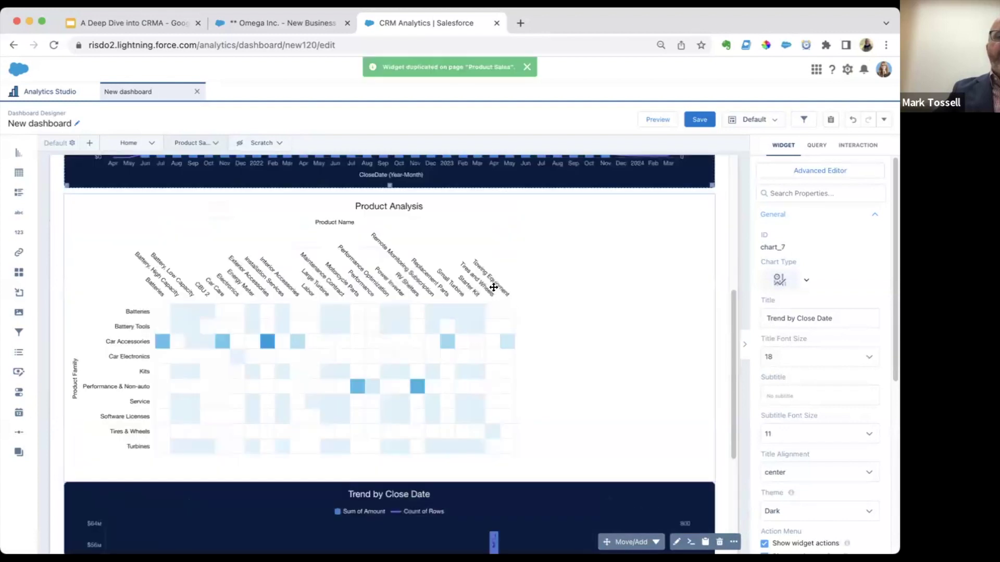
{"action": "scroll", "coordinate": [510, 284], "scroll_direction": "up", "scroll_amount": 5}
{"action": "double_click", "coordinate": [519, 256]}
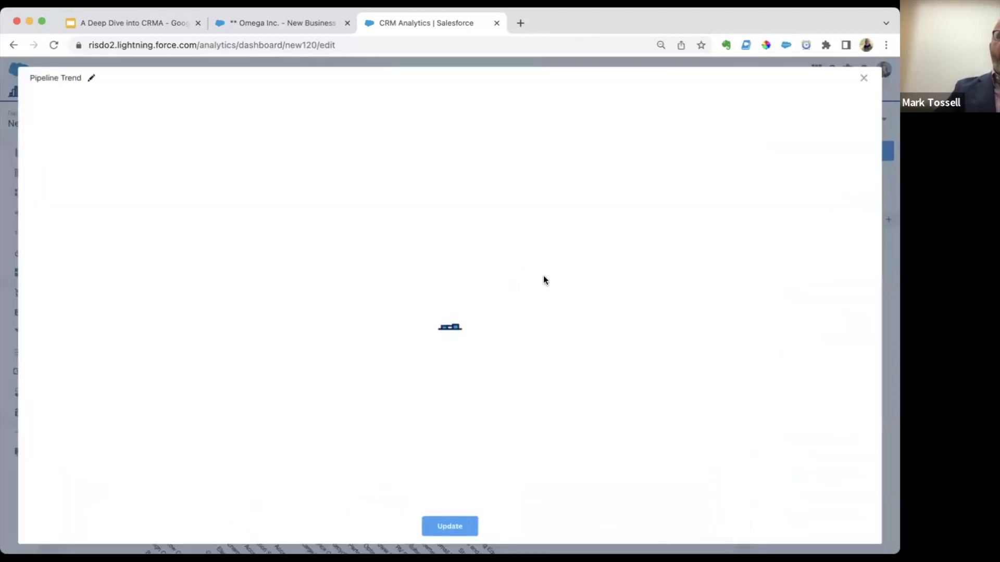
{"action": "left_click", "coordinate": [863, 78]}
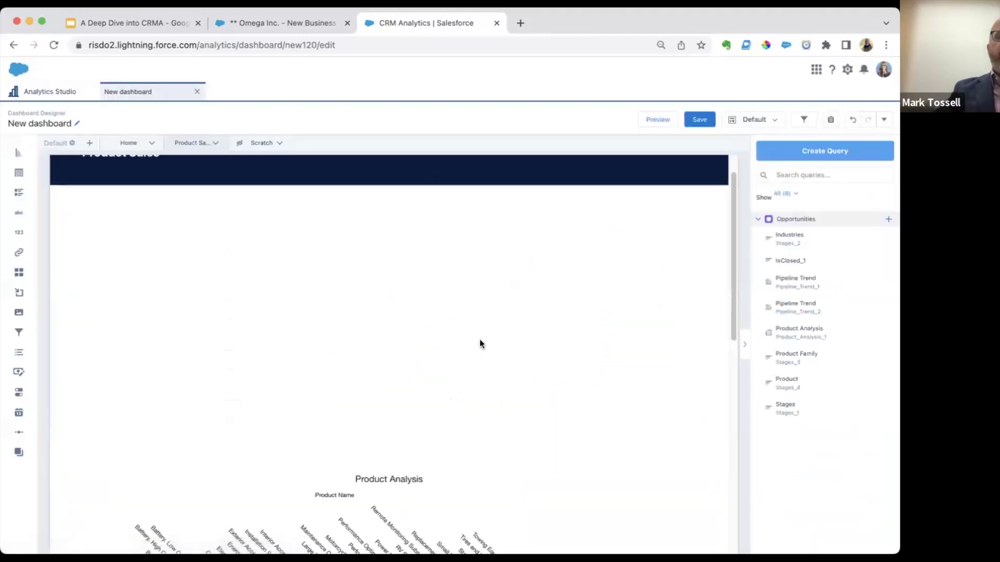
Open the Pipeline Trend query of the Trend by Close Date chart below the Product Sales heading for editing
{"action": "scroll", "coordinate": [475, 348], "scroll_direction": "down", "scroll_amount": 8}
{"action": "left_click_drag", "start_coordinate": [409, 370], "coordinate": [416, 362]}
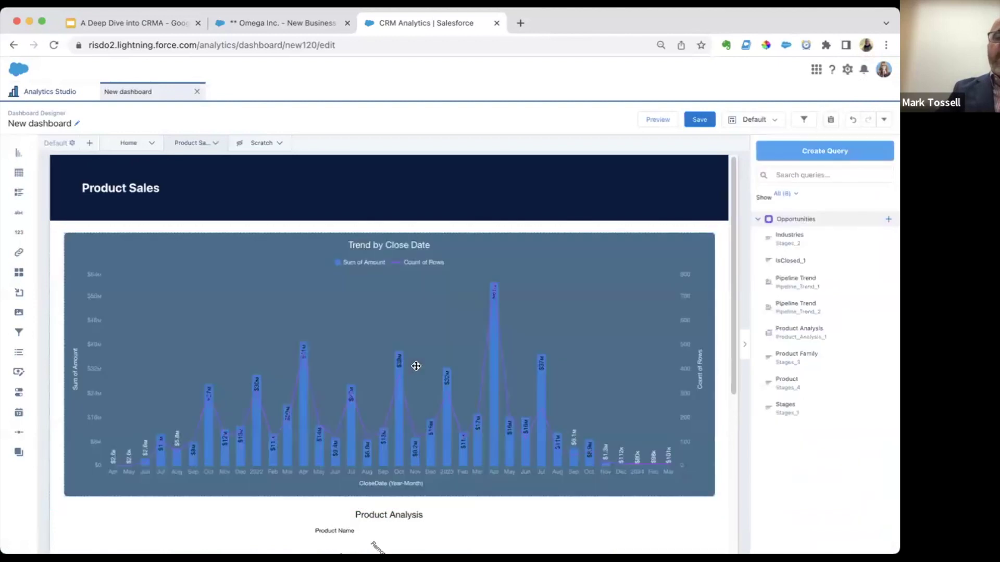
{"action": "left_click", "coordinate": [415, 365]}
{"action": "left_click", "coordinate": [676, 543]}
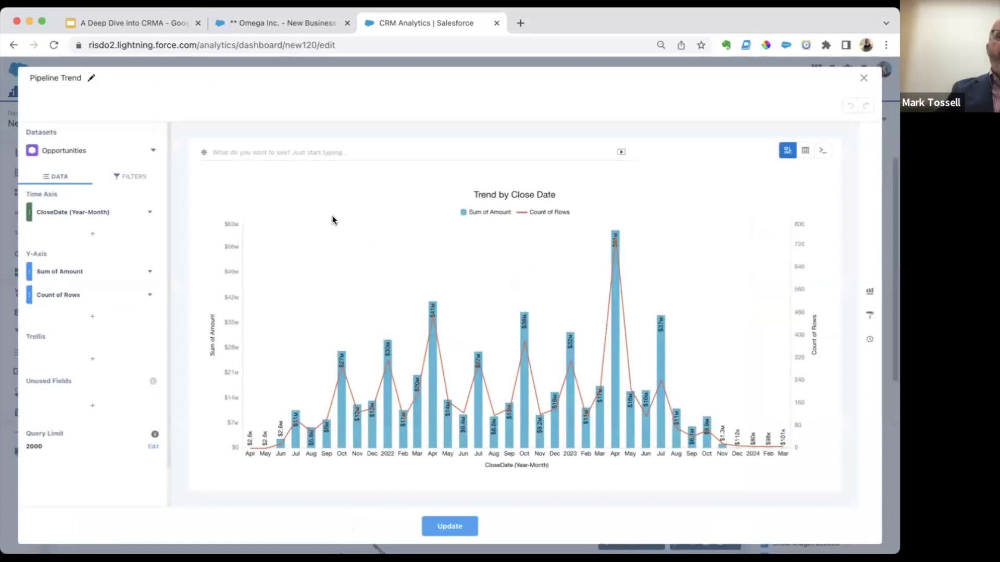
Filter the Pipeline Trend query so that Won equals Yes
{"action": "left_click", "coordinate": [822, 154]}
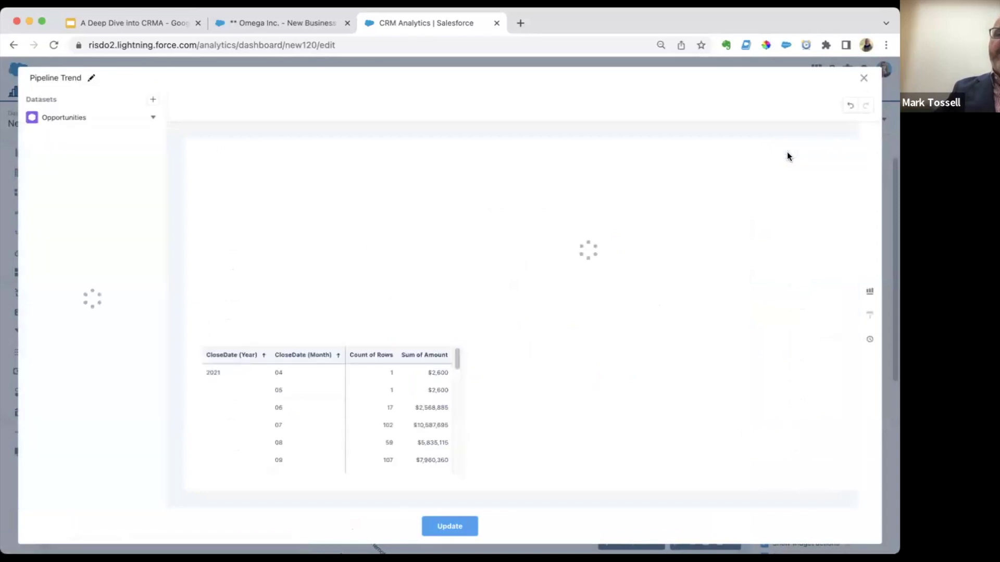
{"action": "left_click", "coordinate": [789, 151]}
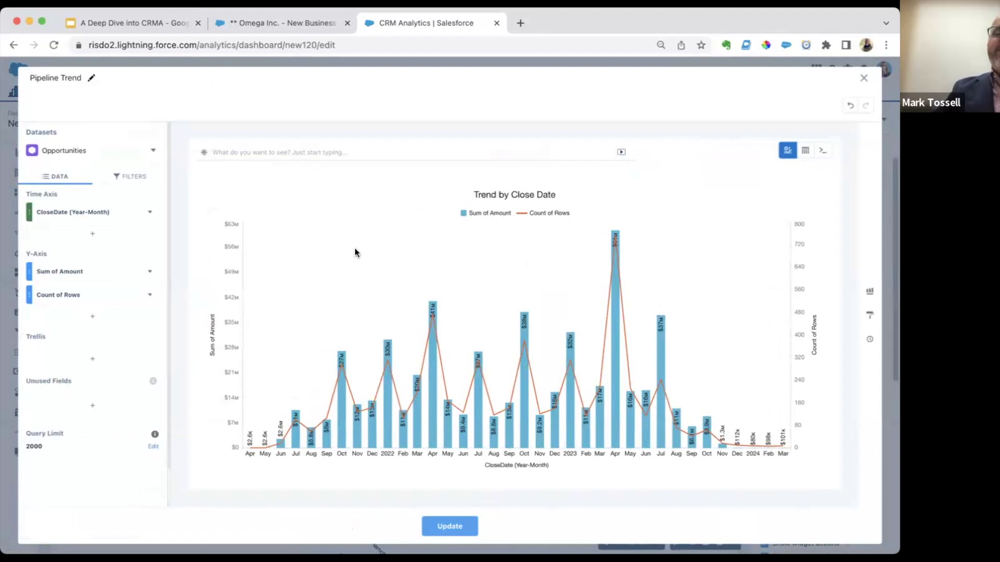
{"action": "left_click", "coordinate": [137, 177]}
{"action": "left_click", "coordinate": [131, 216]}
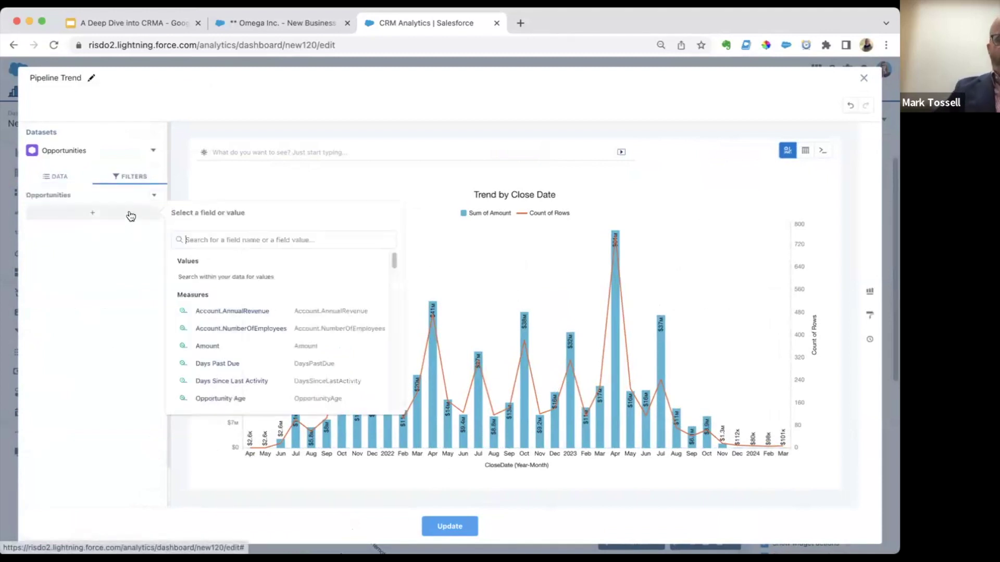
{"action": "type", "text": "won"}
{"action": "left_click", "coordinate": [266, 334]}
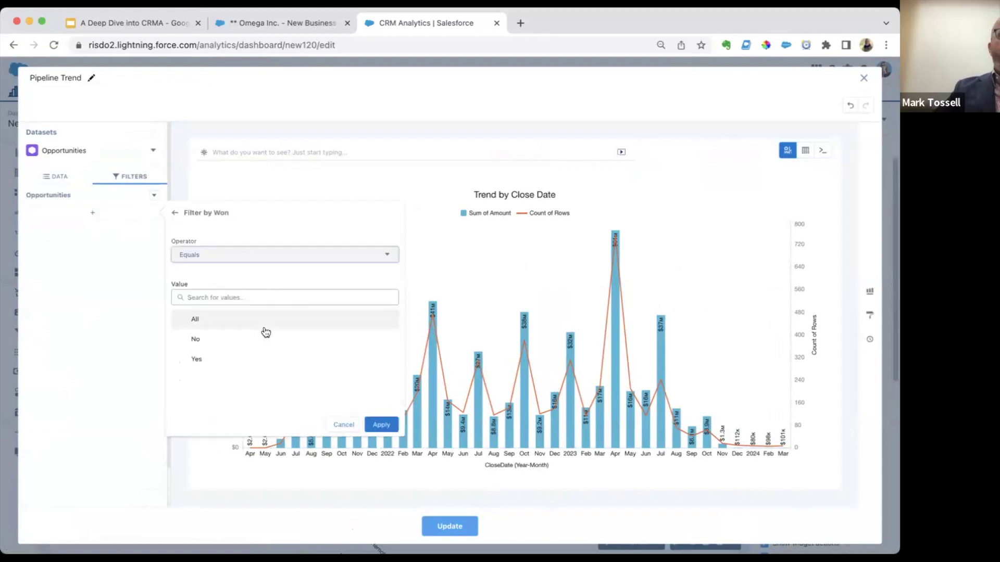
{"action": "left_click", "coordinate": [213, 360]}
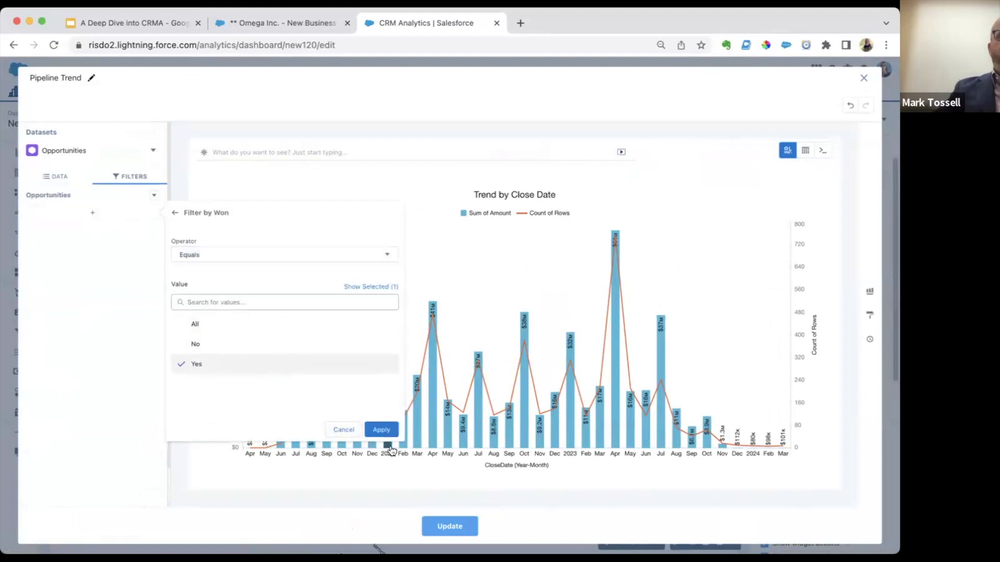
{"action": "left_click", "coordinate": [381, 425]}
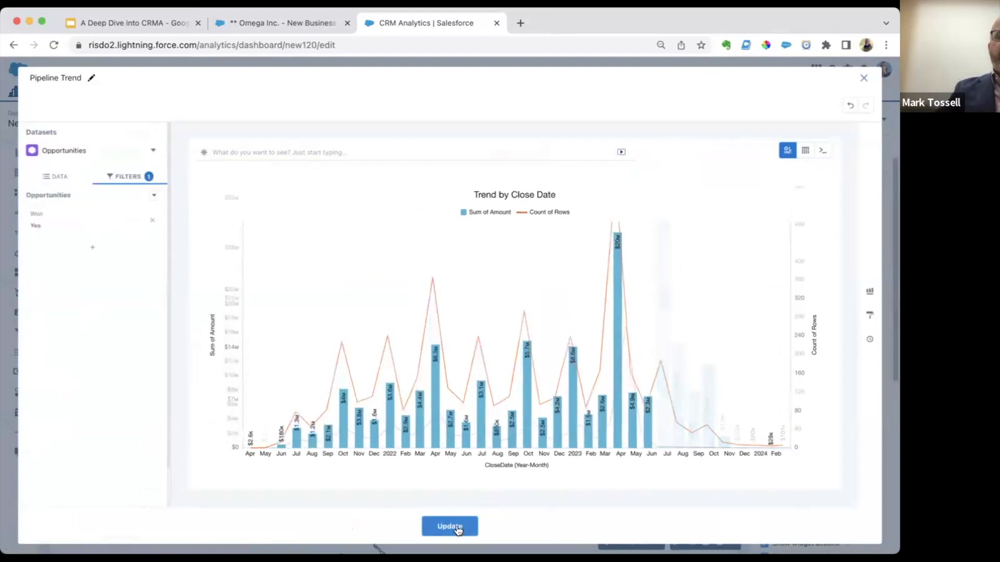
Change the chart's title to "Sales by Close Date"
{"action": "left_click", "coordinate": [869, 292]}
{"action": "left_click", "coordinate": [870, 314]}
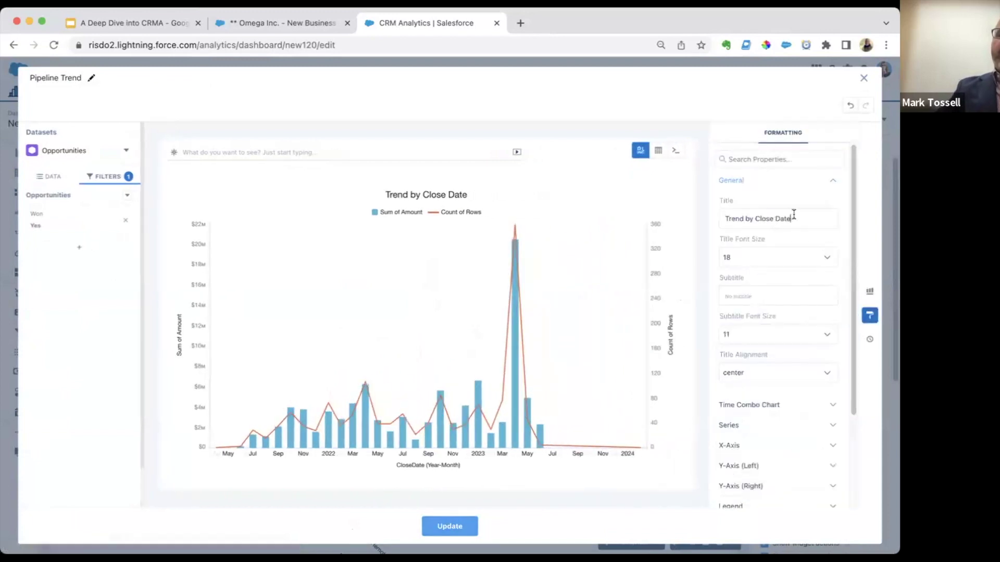
{"action": "type", "text": "Sales"}
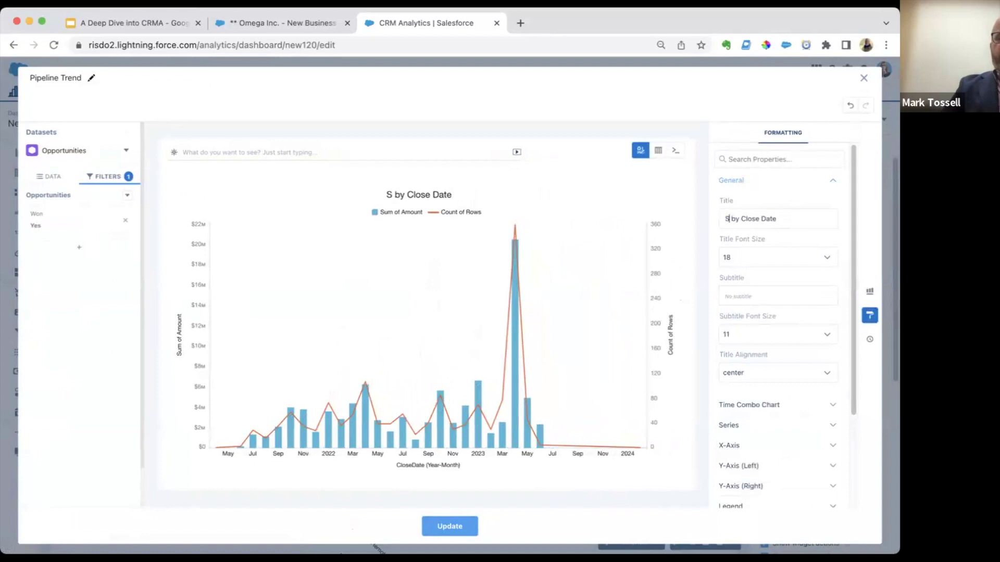
{"action": "left_click", "coordinate": [453, 526]}
Rename the query as Sales Trend and update the chart on the dashboard
{"action": "left_click", "coordinate": [92, 79]}
{"action": "double_click", "coordinate": [46, 77]}
{"action": "type", "text": "Sales"}
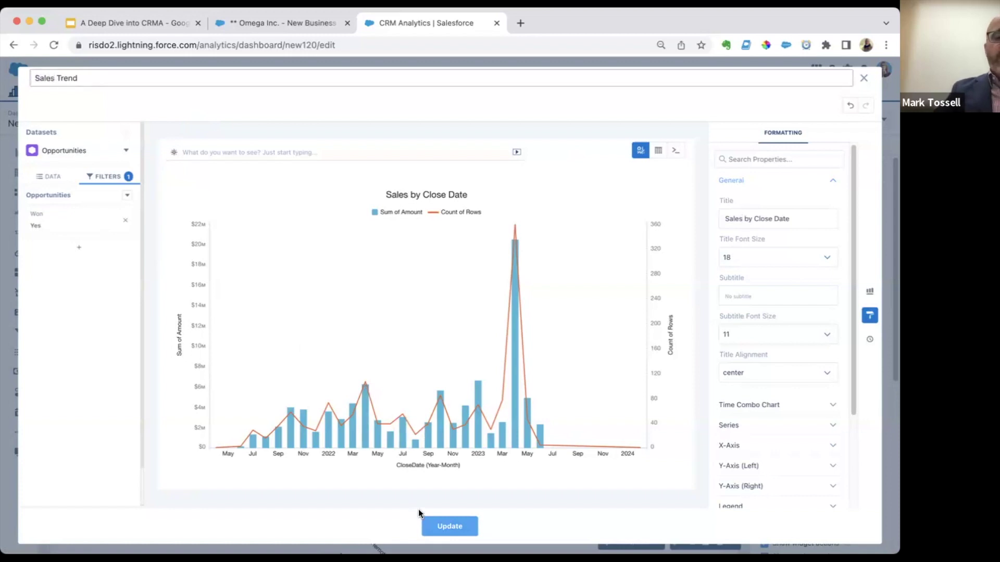
{"action": "left_click", "coordinate": [448, 526]}
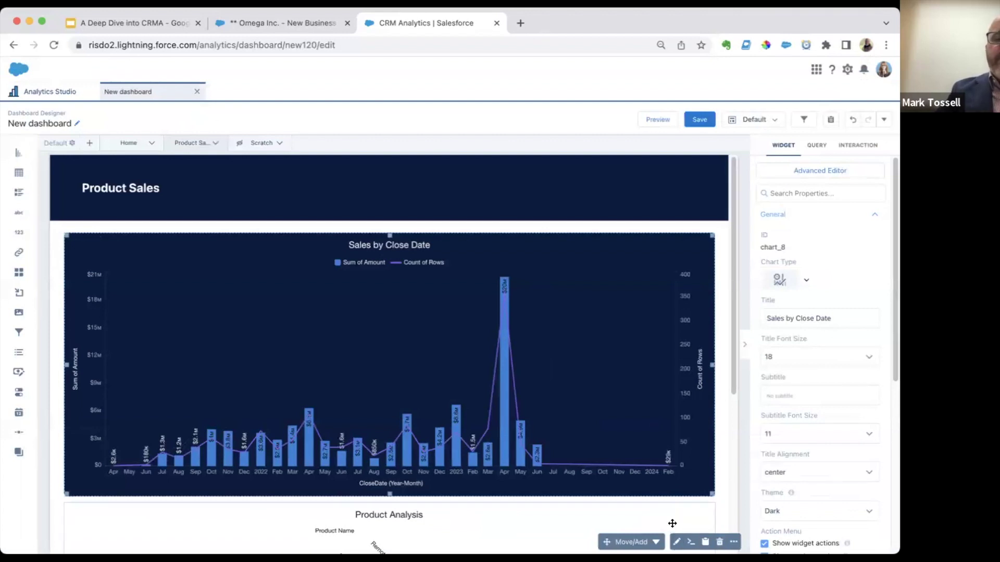
Add an absolute CloseDate filter from 4/17/2021 to 7/11/2023 to the Sales Trend query and update the chart
{"action": "left_click", "coordinate": [678, 542]}
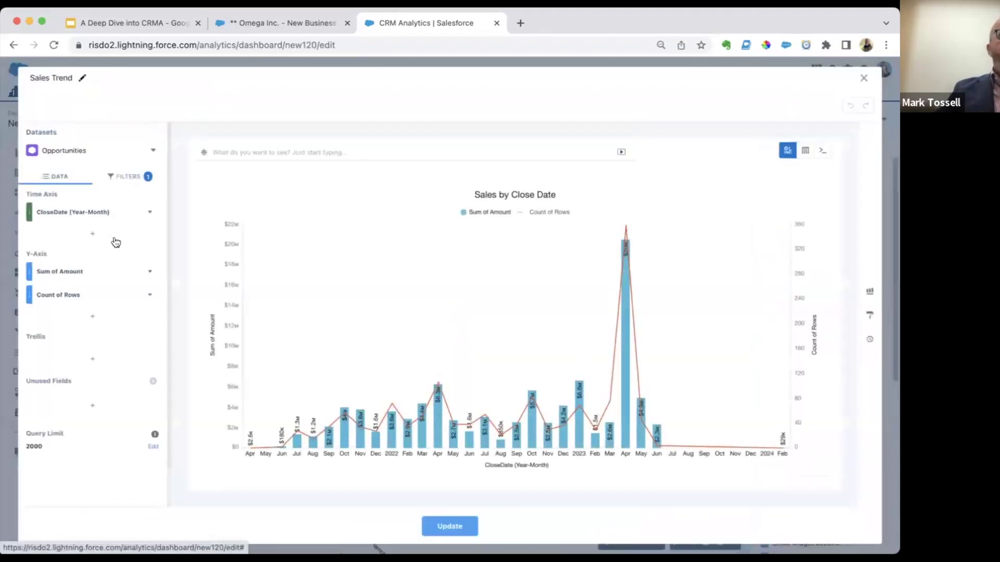
{"action": "left_click", "coordinate": [128, 176]}
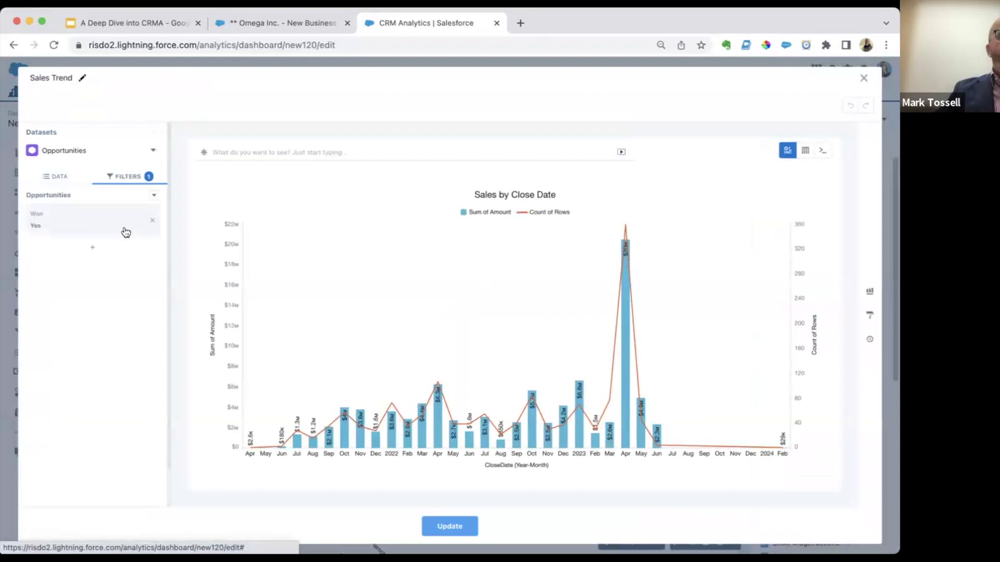
{"action": "left_click", "coordinate": [114, 254]}
{"action": "type", "text": "close"}
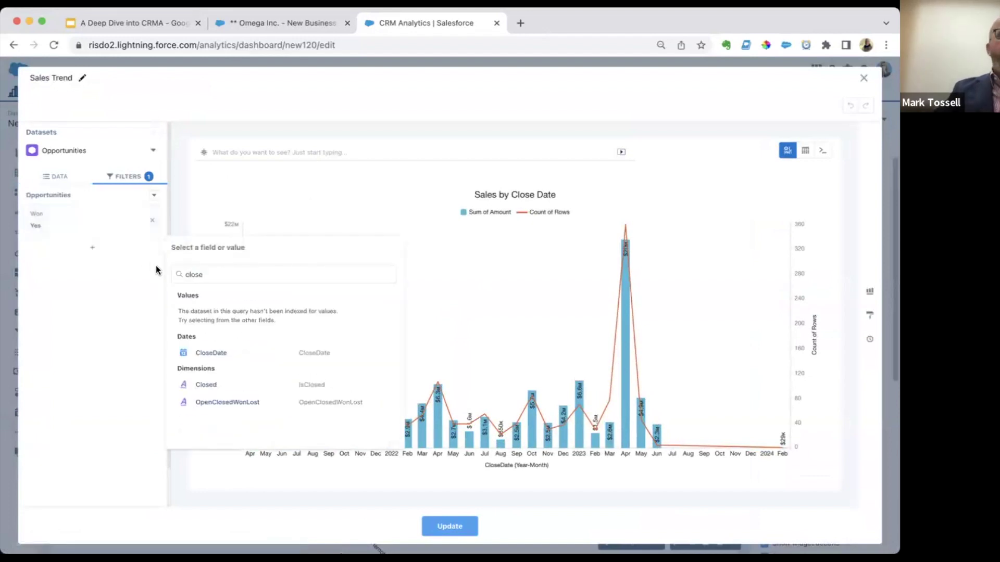
{"action": "left_click", "coordinate": [234, 351]}
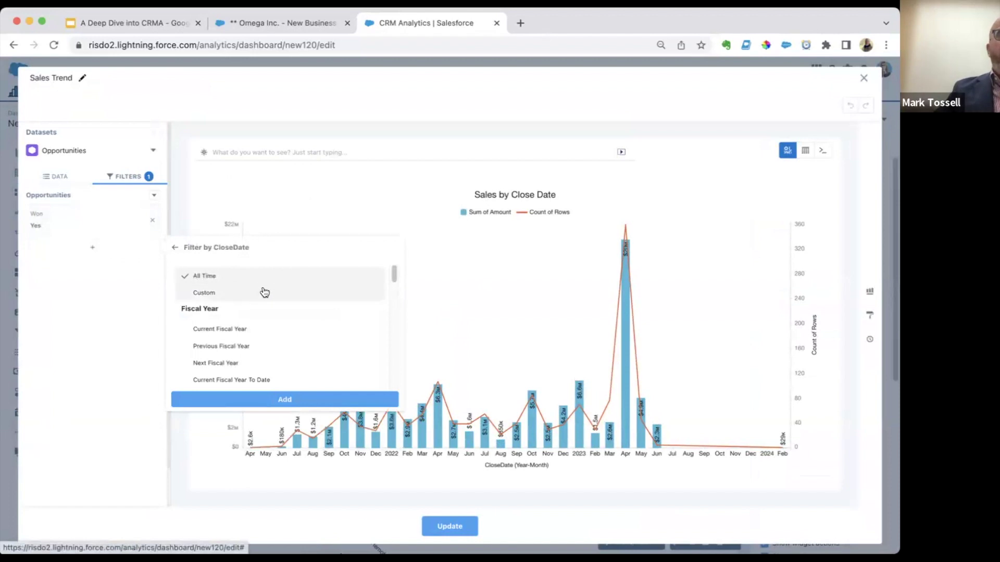
{"action": "scroll", "coordinate": [264, 290], "scroll_direction": "down", "scroll_amount": 7}
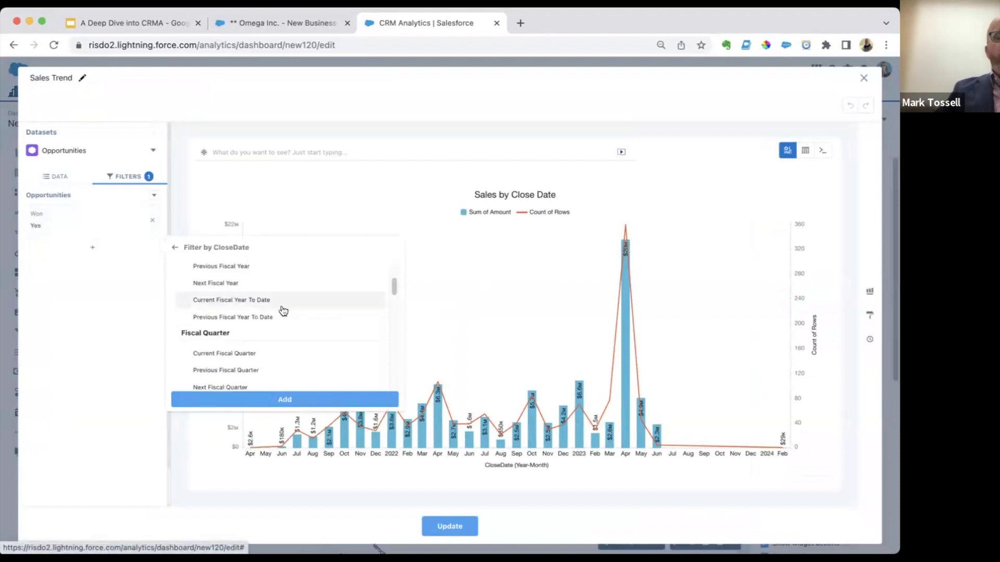
{"action": "scroll", "coordinate": [258, 337], "scroll_direction": "down", "scroll_amount": 4}
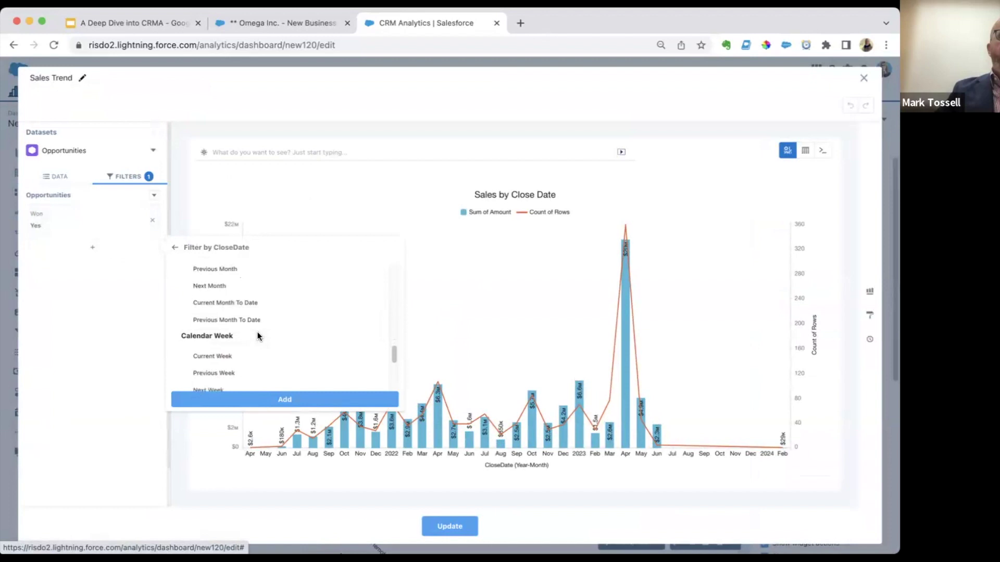
{"action": "scroll", "coordinate": [257, 336], "scroll_direction": "up", "scroll_amount": 10}
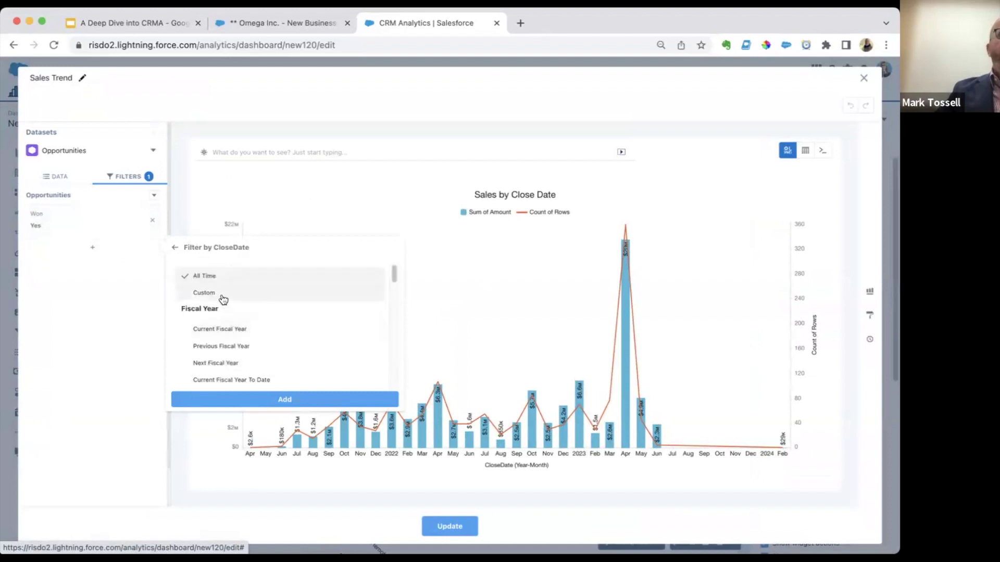
{"action": "left_click", "coordinate": [243, 295]}
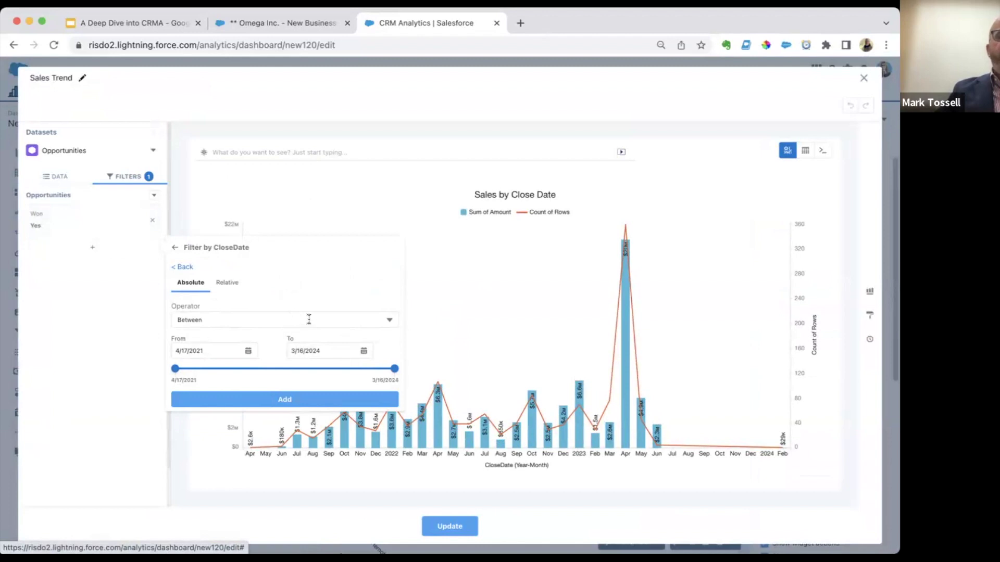
{"action": "left_click_drag", "start_coordinate": [393, 371], "coordinate": [343, 372]}
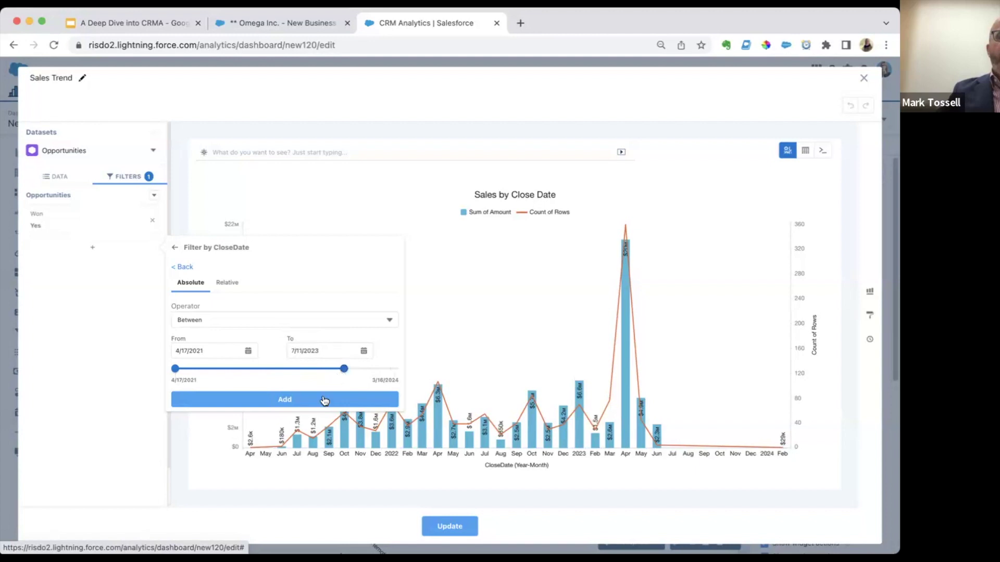
{"action": "left_click", "coordinate": [323, 401]}
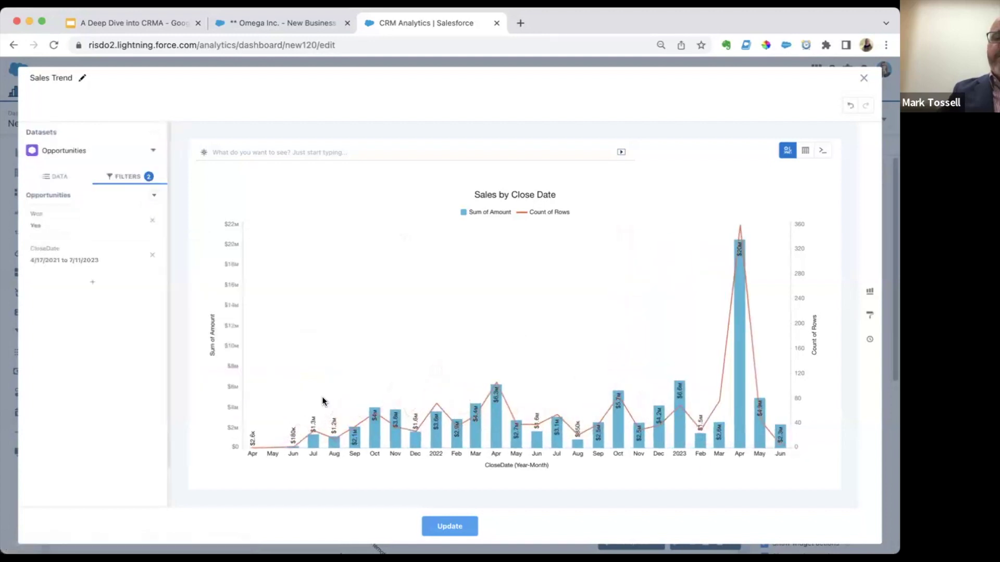
{"action": "left_click", "coordinate": [458, 529]}
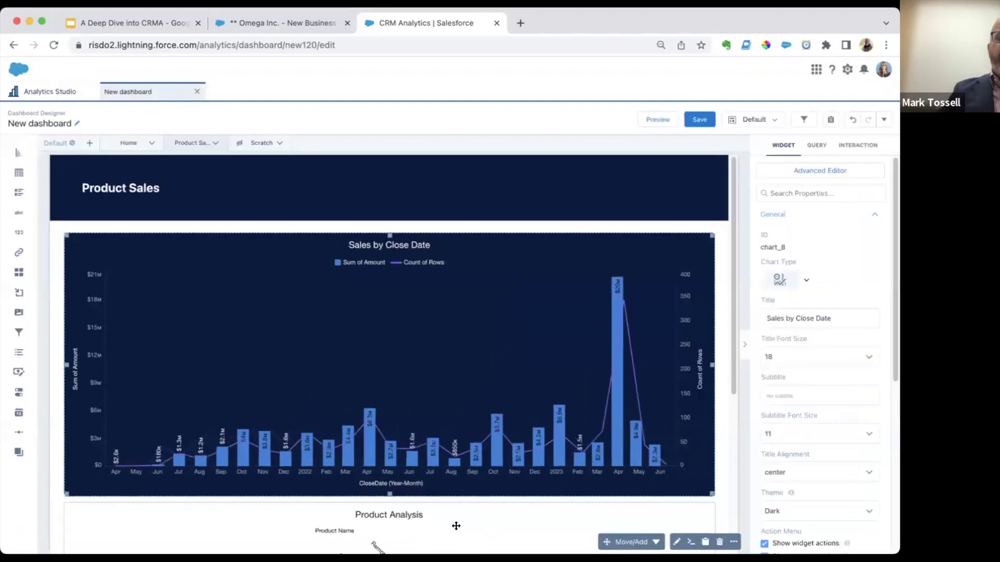
Review the Product Sales page layout, comparing the Sales by Close Date chart with the Product Analysis heat map
{"action": "scroll", "coordinate": [609, 411], "scroll_direction": "down", "scroll_amount": 4}
{"action": "left_click", "coordinate": [396, 438]}
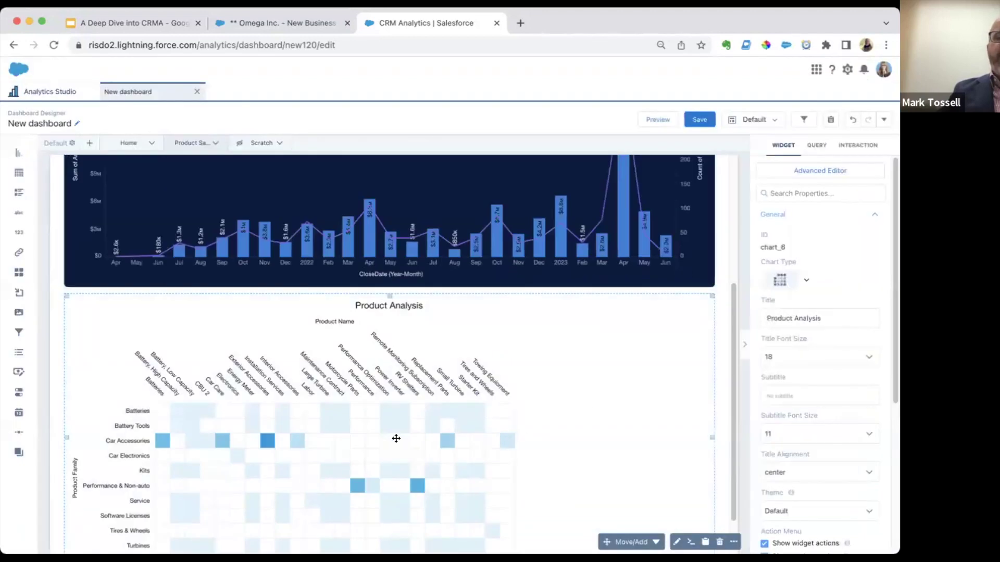
{"action": "scroll", "coordinate": [565, 406], "scroll_direction": "down", "scroll_amount": 1}
{"action": "left_click", "coordinate": [422, 546]}
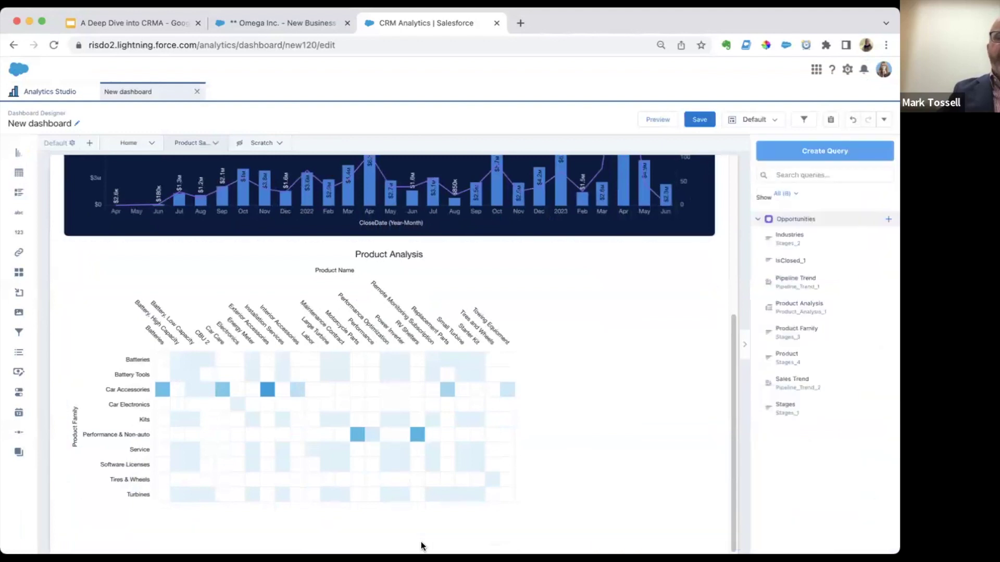
{"action": "scroll", "coordinate": [458, 358], "scroll_direction": "up", "scroll_amount": 5}
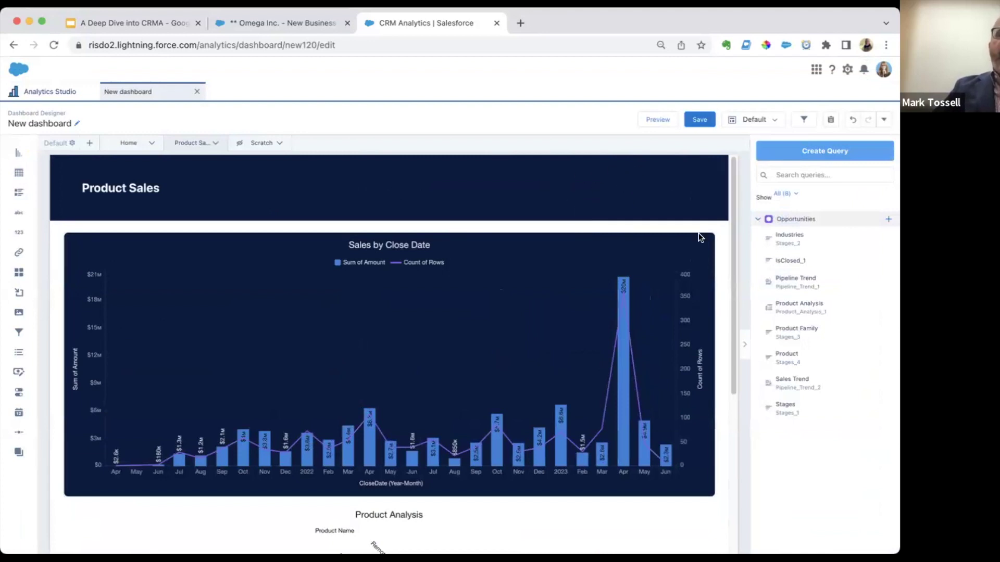
{"action": "scroll", "coordinate": [542, 351], "scroll_direction": "down", "scroll_amount": 5}
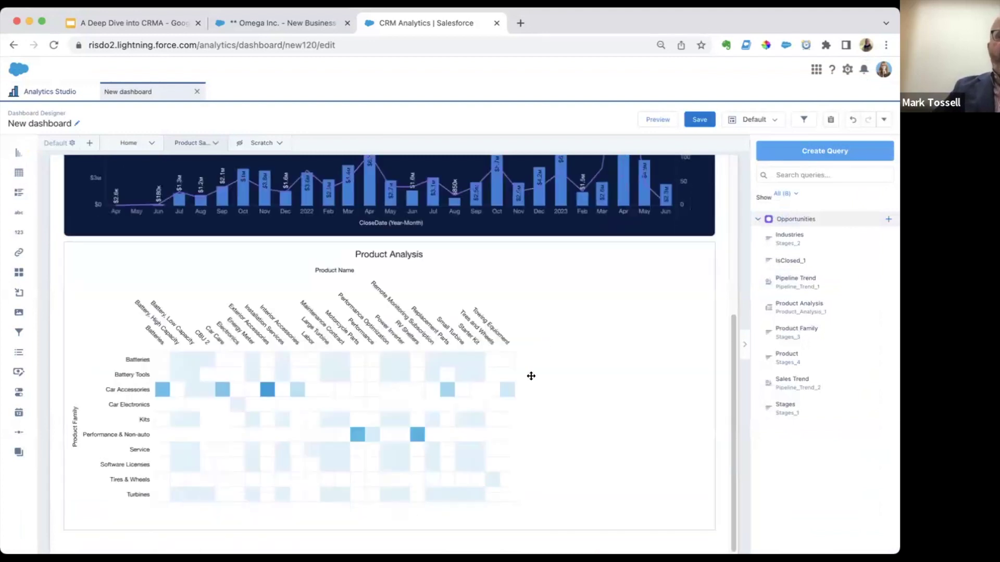
{"action": "scroll", "coordinate": [433, 369], "scroll_direction": "up", "scroll_amount": 4}
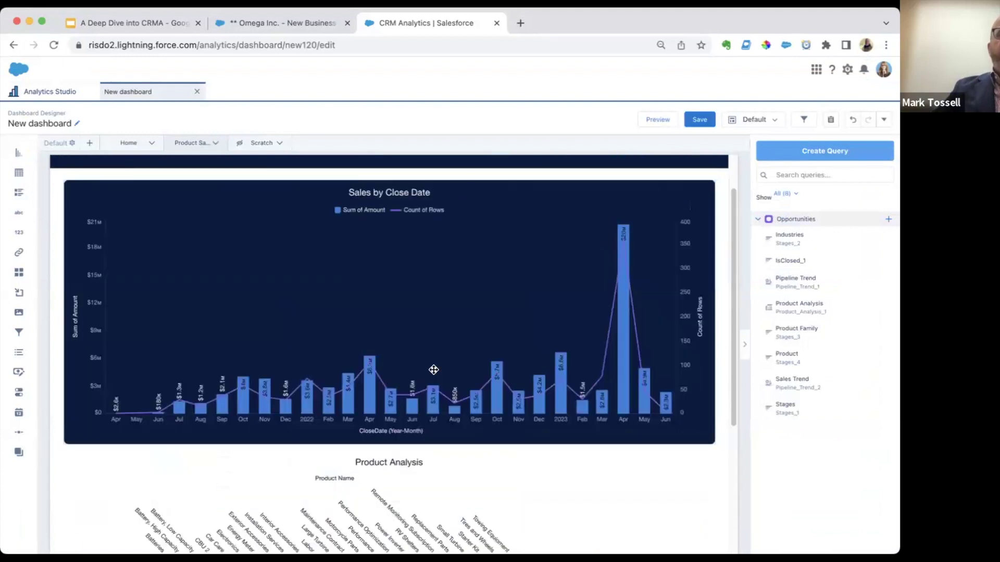
{"action": "scroll", "coordinate": [434, 370], "scroll_direction": "down", "scroll_amount": 4}
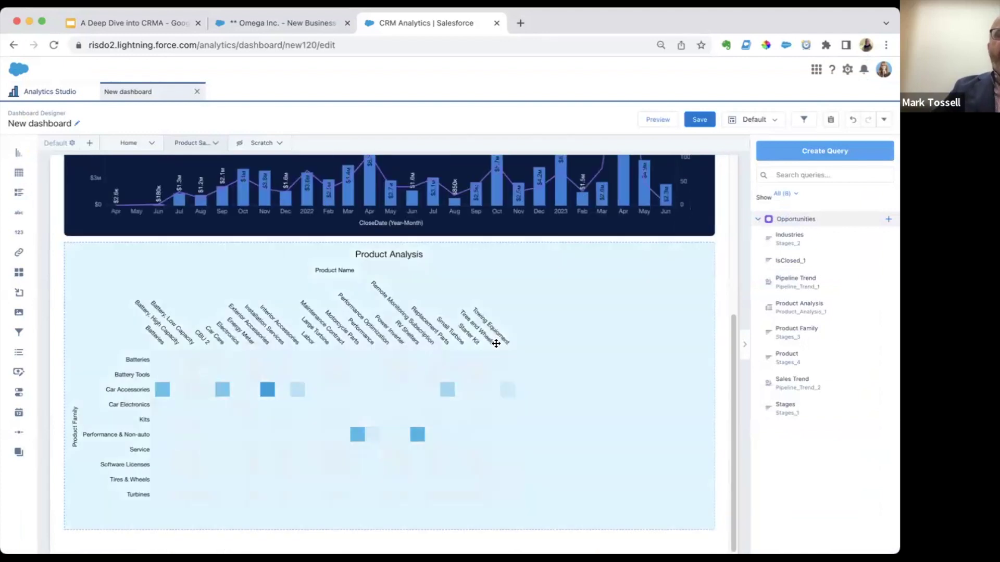
Look over the query settings of the Product Analysis heat map
{"action": "left_click", "coordinate": [494, 342]}
{"action": "left_click", "coordinate": [816, 146]}
{"action": "left_click", "coordinate": [836, 363]}
{"action": "left_click", "coordinate": [813, 406]}
{"action": "left_click", "coordinate": [718, 430]}
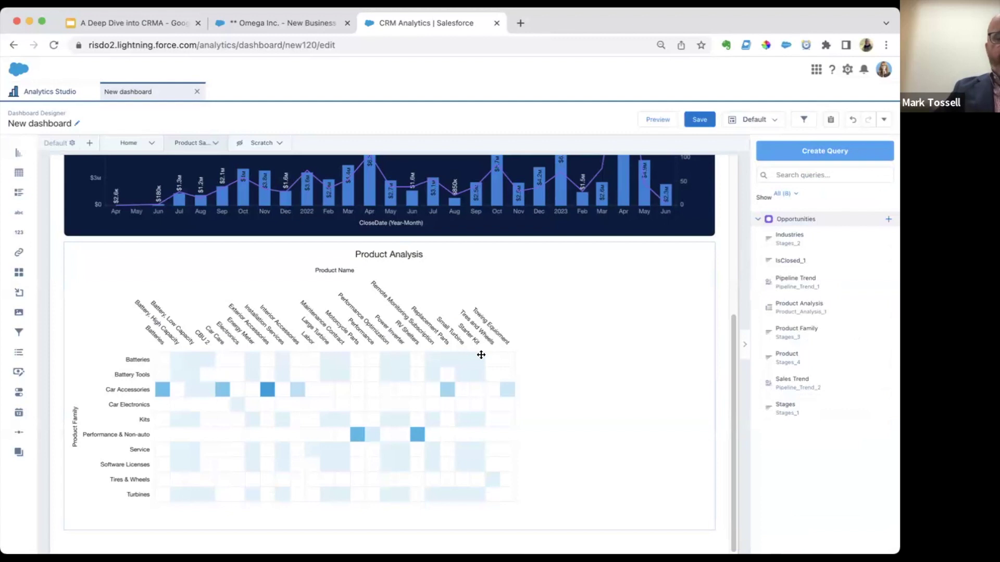
Preview the Product Sales page, briefly viewing it in full screen, and bring up the Product Analysis heat map
{"action": "key", "text": "super+e"}
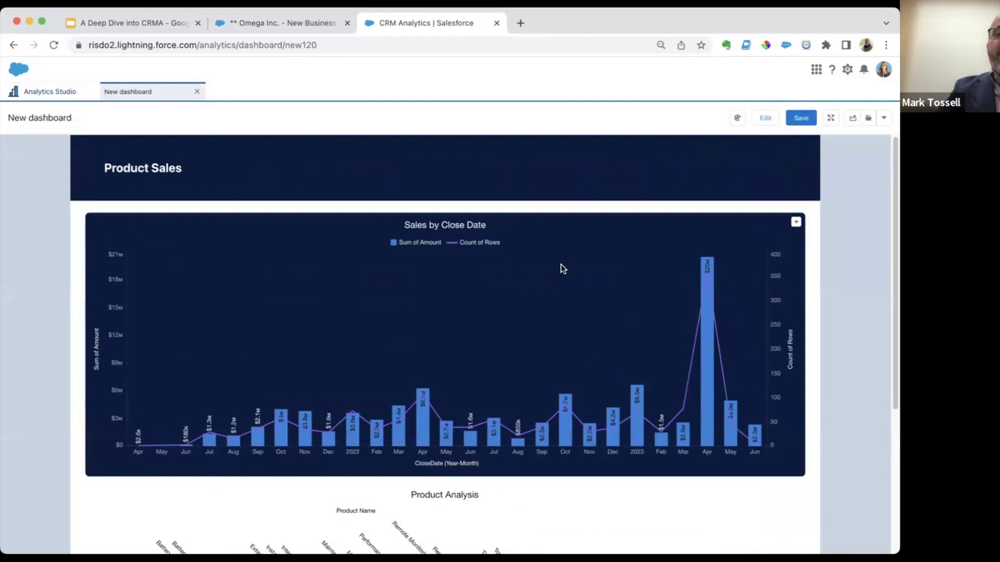
{"action": "key", "text": "super+shift+f"}
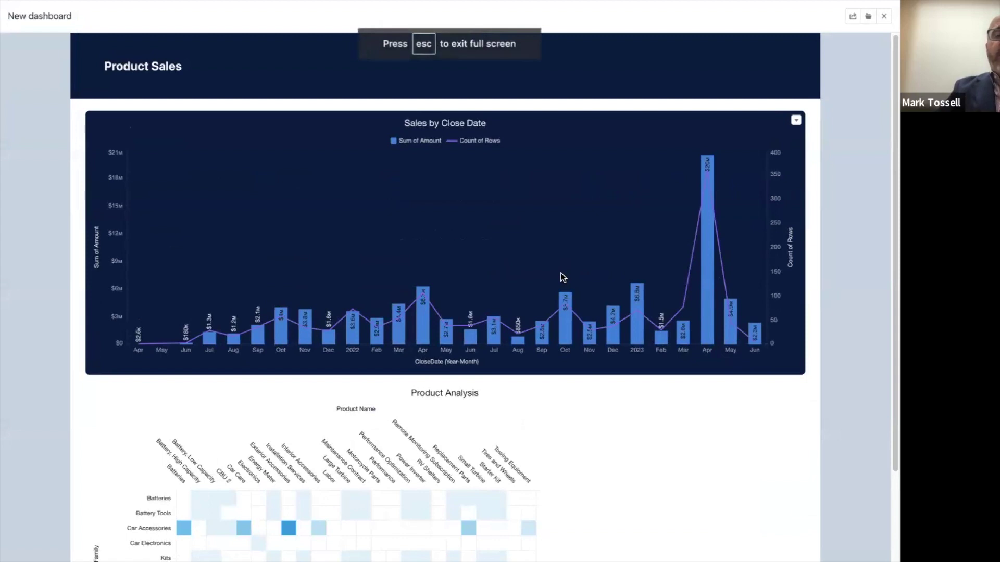
{"action": "key", "text": "Escape"}
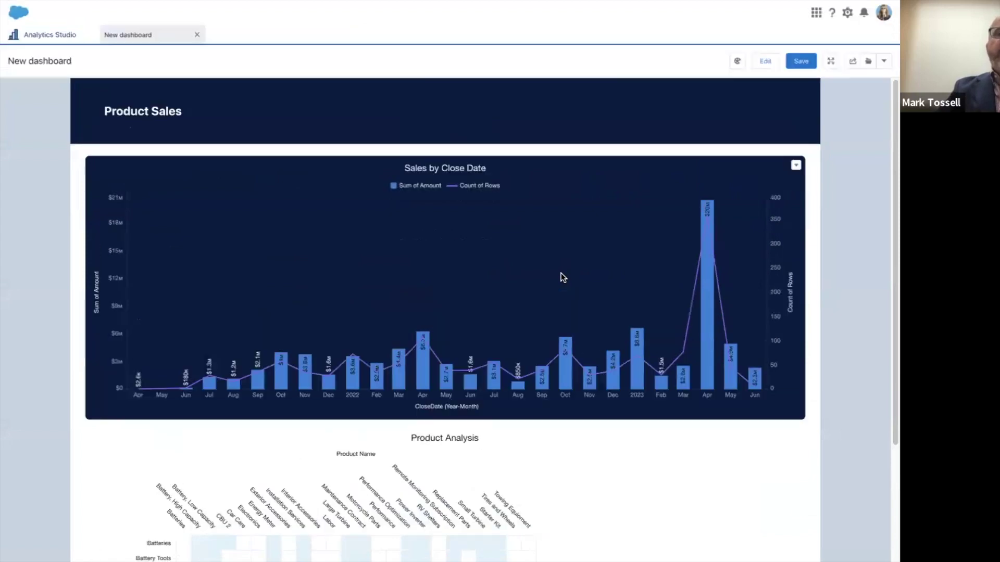
{"action": "scroll", "coordinate": [609, 354], "scroll_direction": "down", "scroll_amount": 5}
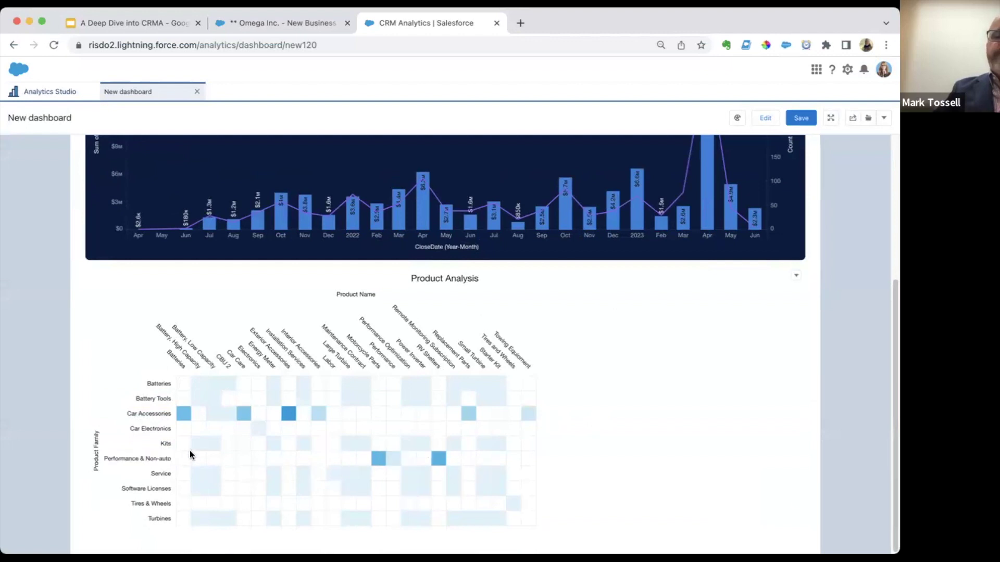
Select the Exterior Accessories, RV Shelters, Motorcycle Parts and Replacement Parts cells together in the heat map and compare the Sales by Close Date chart
{"action": "left_click", "coordinate": [287, 415]}
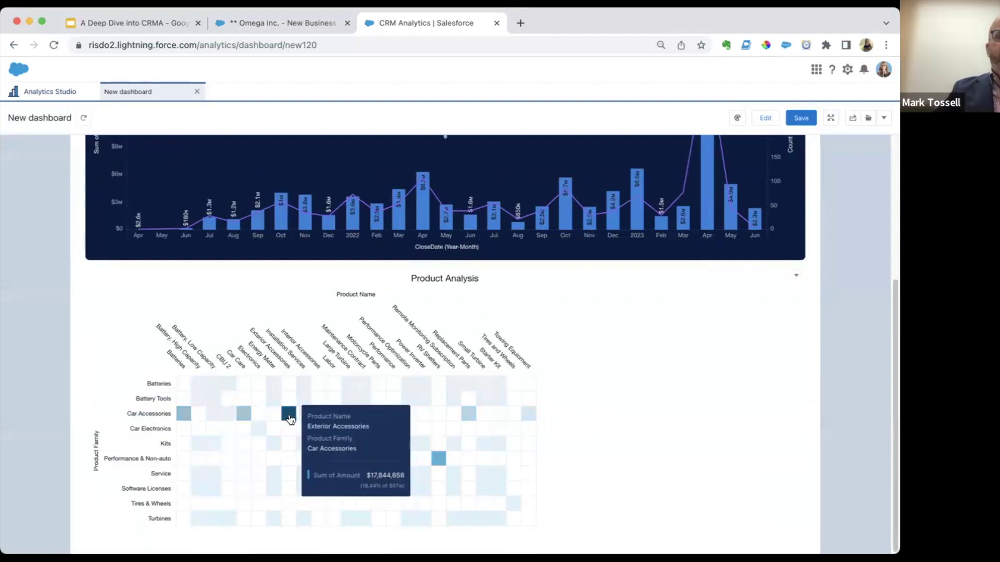
{"action": "left_click", "coordinate": [437, 460], "text": "super"}
{"action": "left_click", "coordinate": [376, 457], "text": "super"}
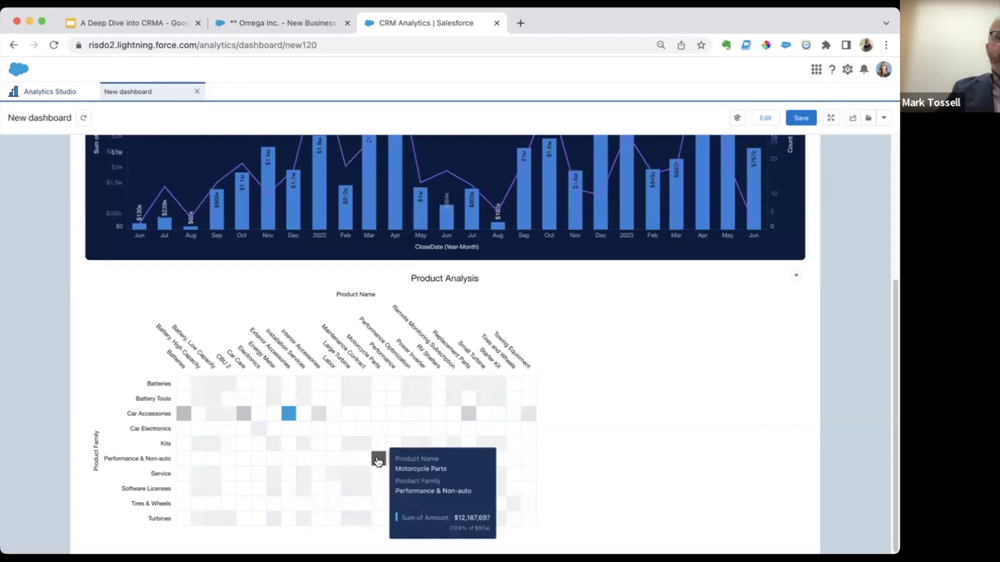
{"action": "left_click", "coordinate": [474, 415], "text": "super"}
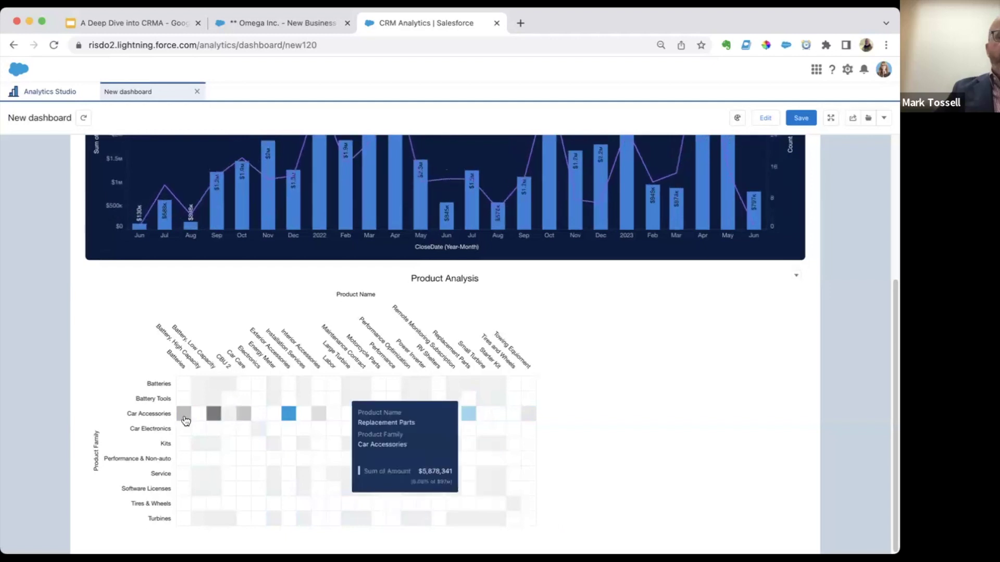
{"action": "scroll", "coordinate": [614, 411], "scroll_direction": "up", "scroll_amount": 5}
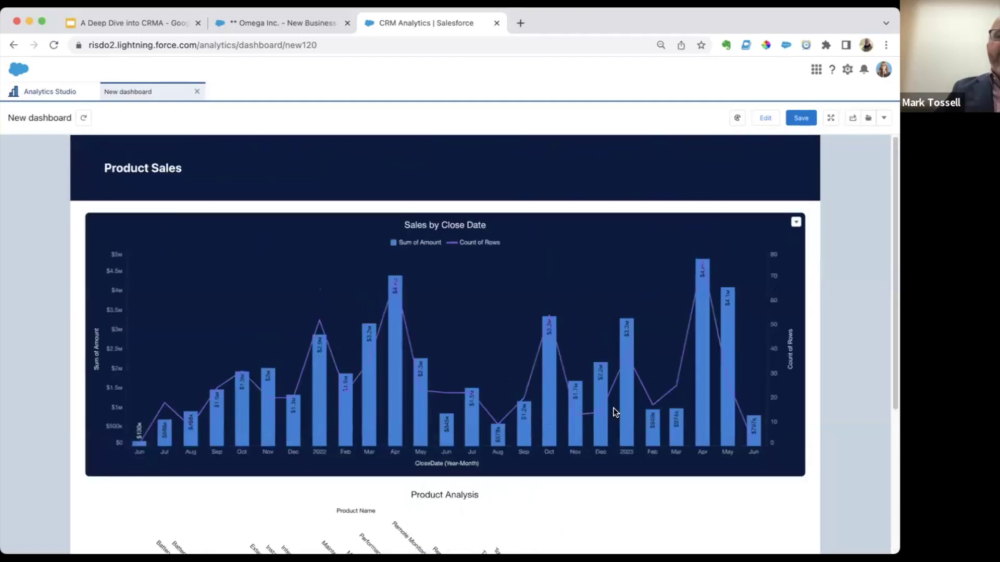
{"action": "scroll", "coordinate": [614, 412], "scroll_direction": "down", "scroll_amount": 5}
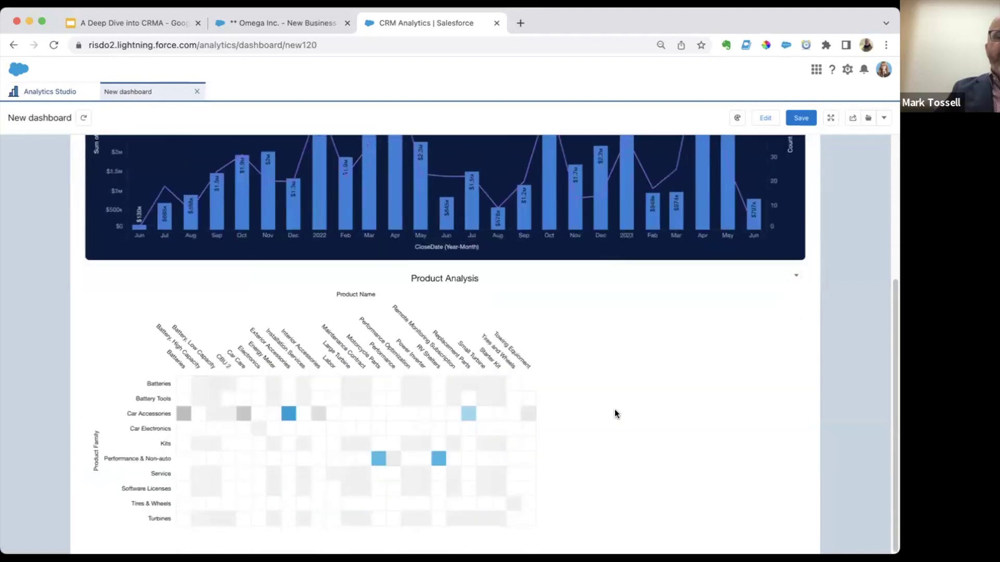
{"action": "scroll", "coordinate": [649, 428], "scroll_direction": "up", "scroll_amount": 5}
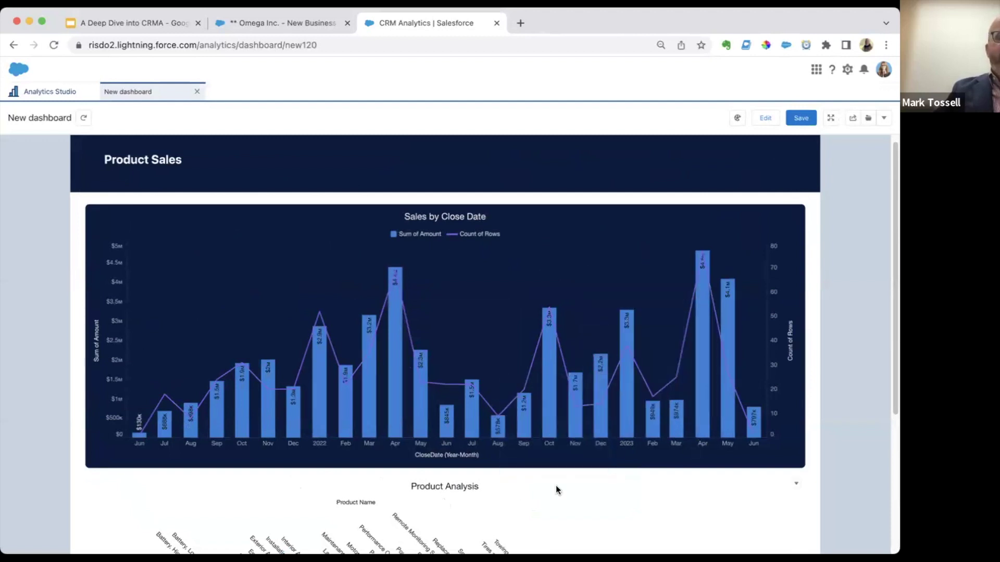
{"action": "scroll", "coordinate": [555, 487], "scroll_direction": "down", "scroll_amount": 4}
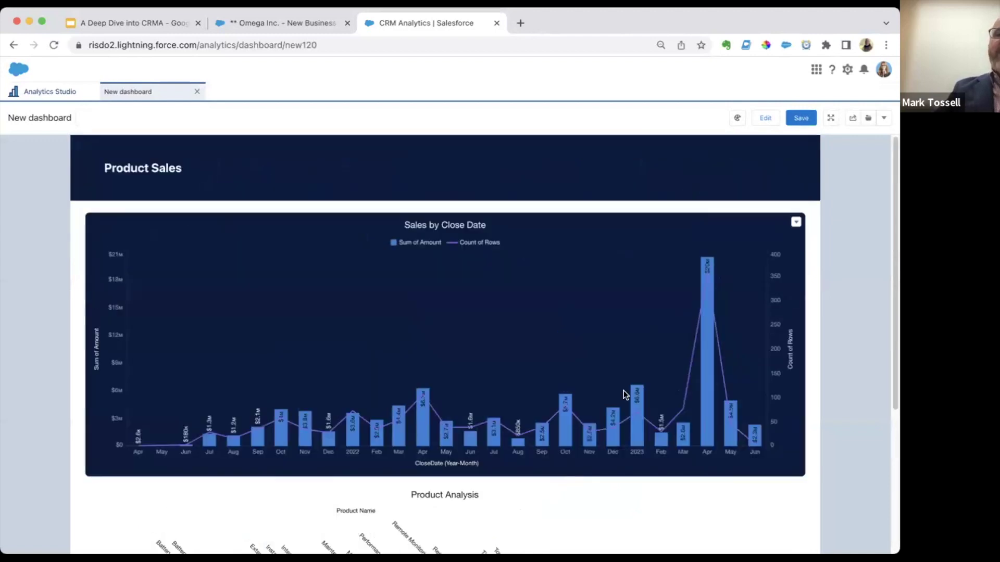
Return the dashboard to editing and open its Scratch page
{"action": "left_click", "coordinate": [765, 118]}
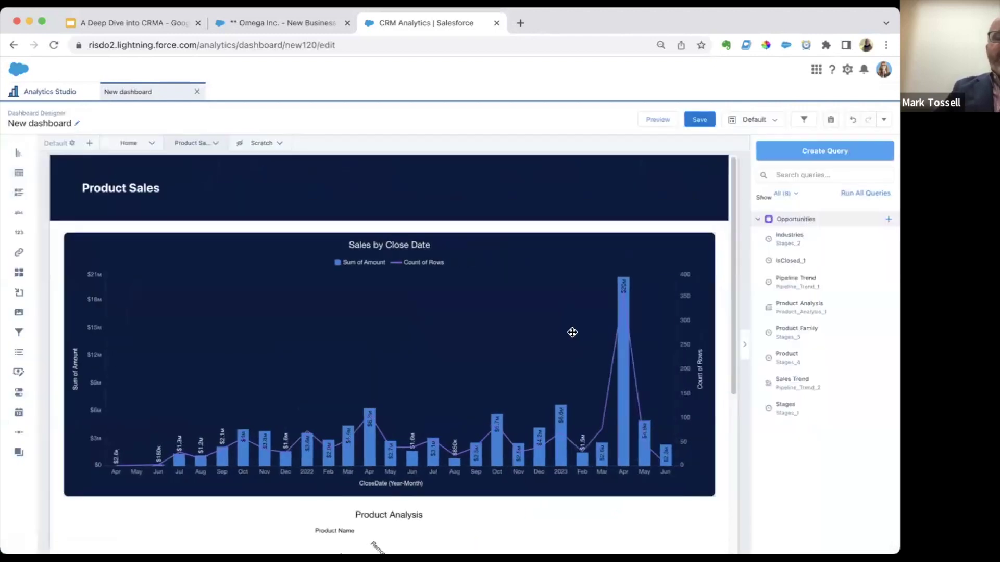
{"action": "scroll", "coordinate": [572, 332], "scroll_direction": "down", "scroll_amount": 5}
{"action": "scroll", "coordinate": [559, 396], "scroll_direction": "up", "scroll_amount": 5}
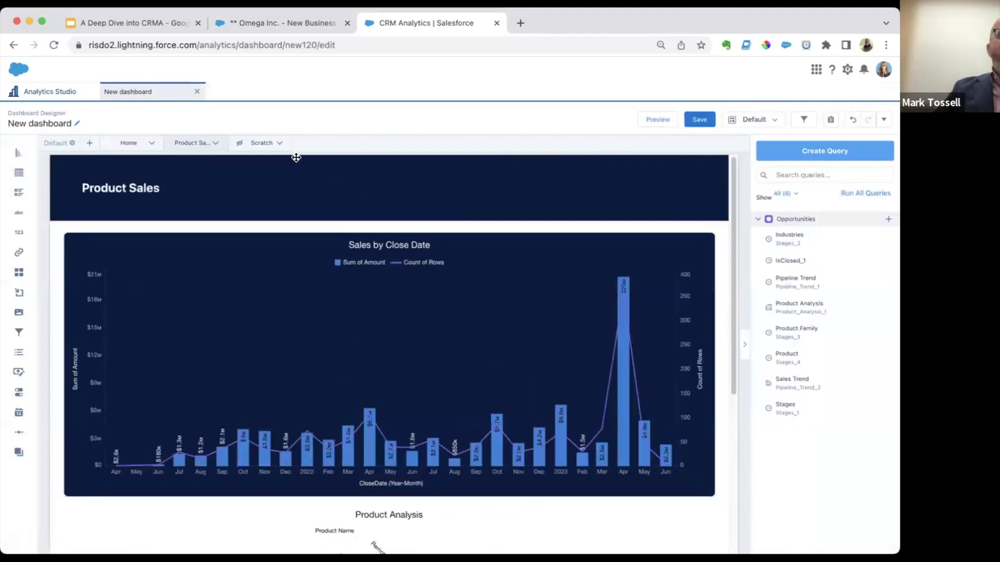
{"action": "left_click", "coordinate": [262, 142]}
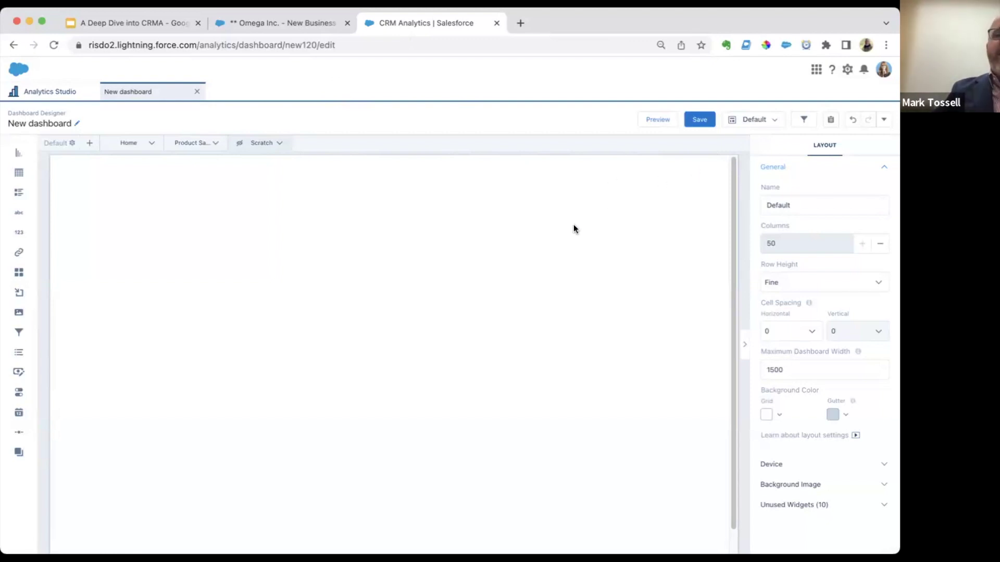
Create a query on the Opportunities dataset with Sum of Amount as its measure
{"action": "left_click", "coordinate": [830, 120]}
{"action": "left_click", "coordinate": [824, 149]}
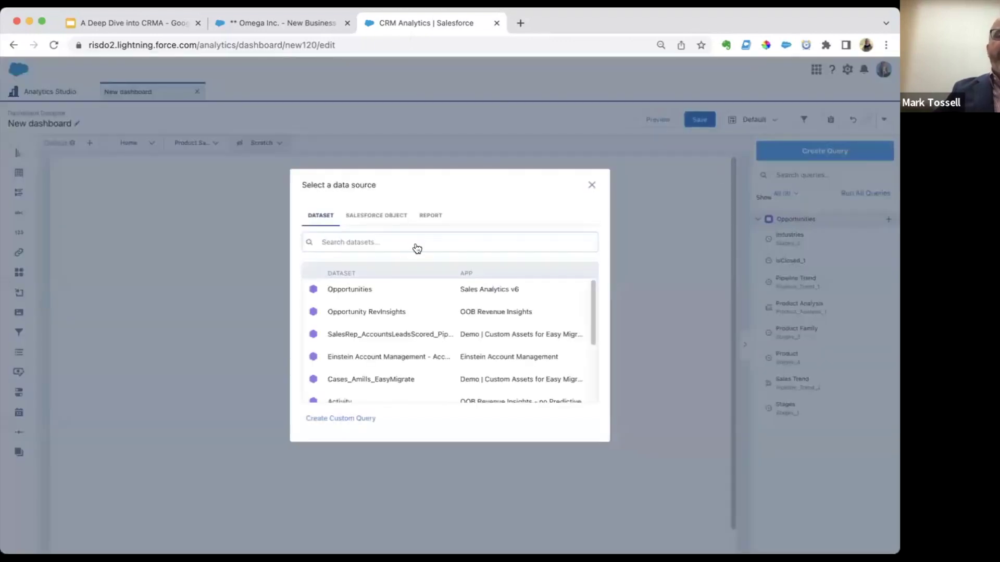
{"action": "left_click", "coordinate": [405, 292]}
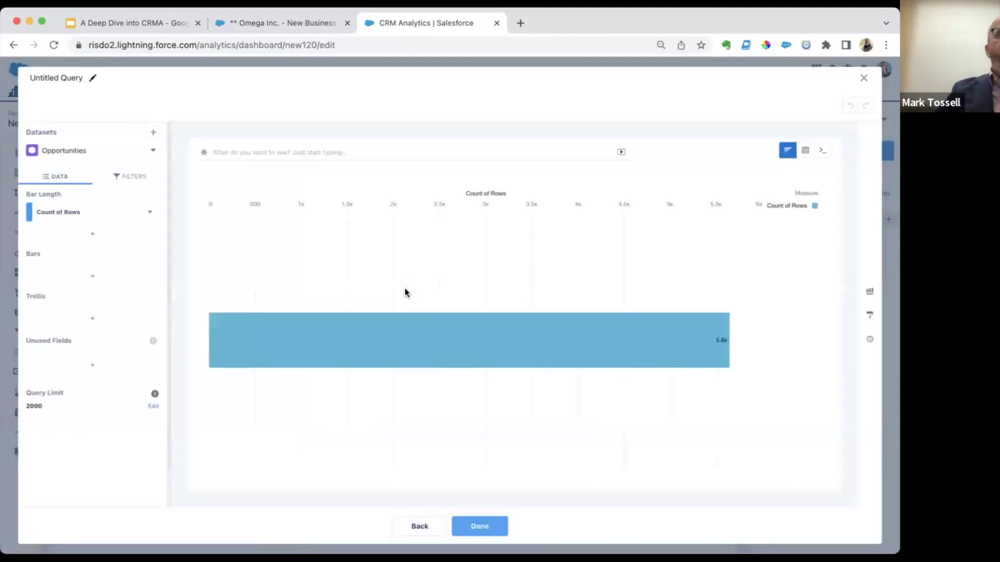
{"action": "left_click", "coordinate": [83, 213]}
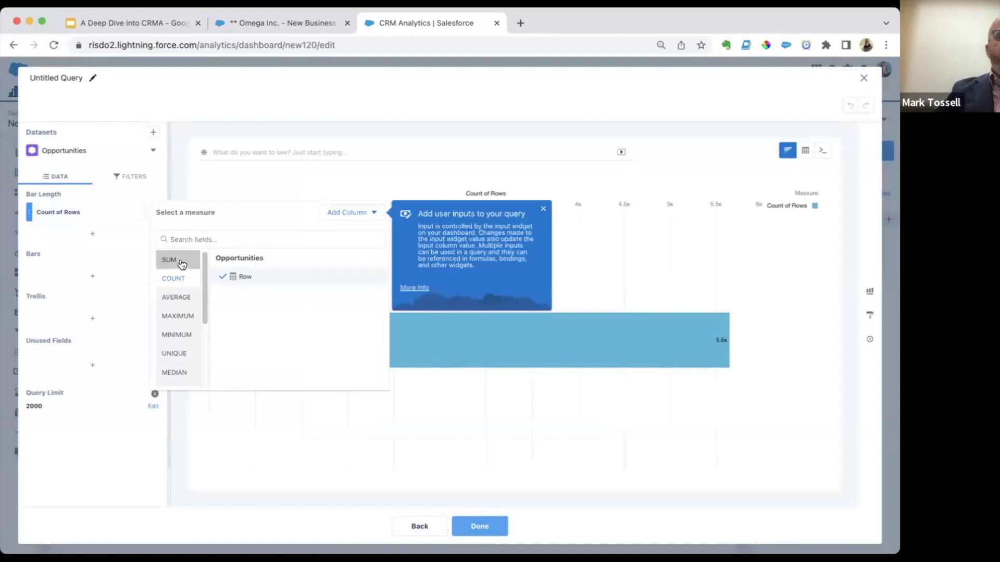
{"action": "left_click", "coordinate": [181, 265]}
{"action": "left_click", "coordinate": [249, 311]}
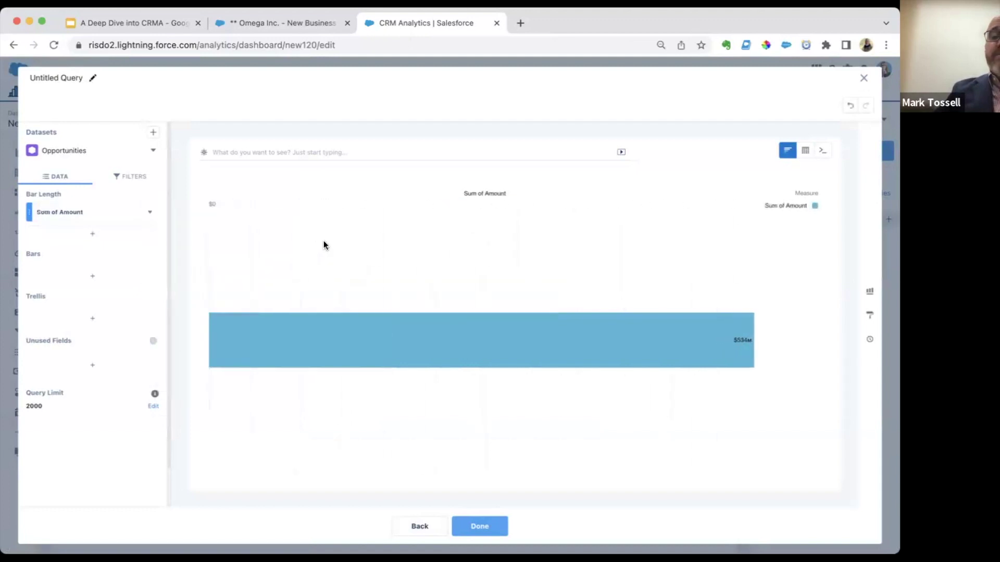
Group the new query by CloseDate (Year-Month) and show it as a Time Bar chart
{"action": "left_click", "coordinate": [129, 279]}
{"action": "type", "text": "close"}
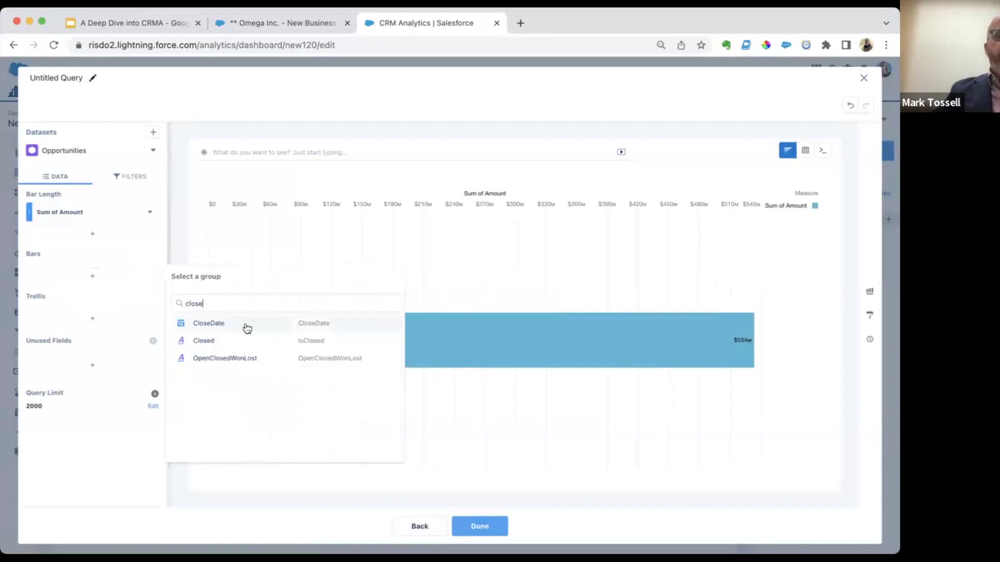
{"action": "left_click", "coordinate": [247, 326]}
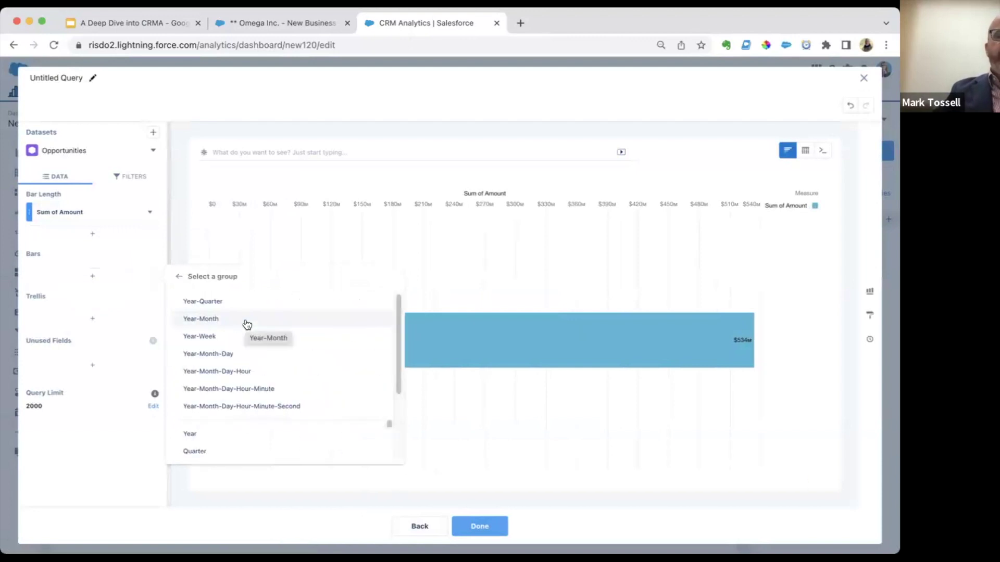
{"action": "left_click", "coordinate": [245, 321]}
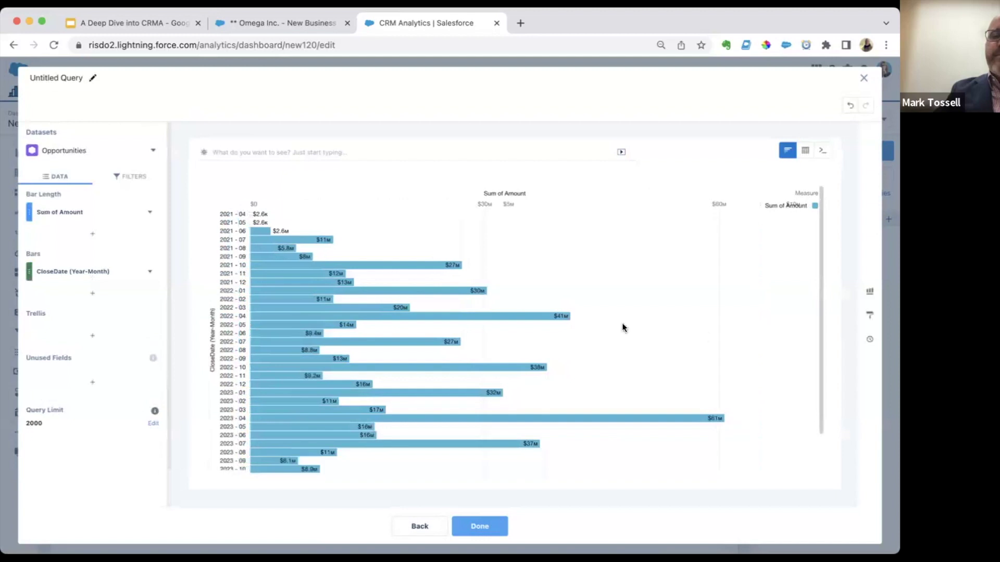
{"action": "left_click", "coordinate": [869, 292]}
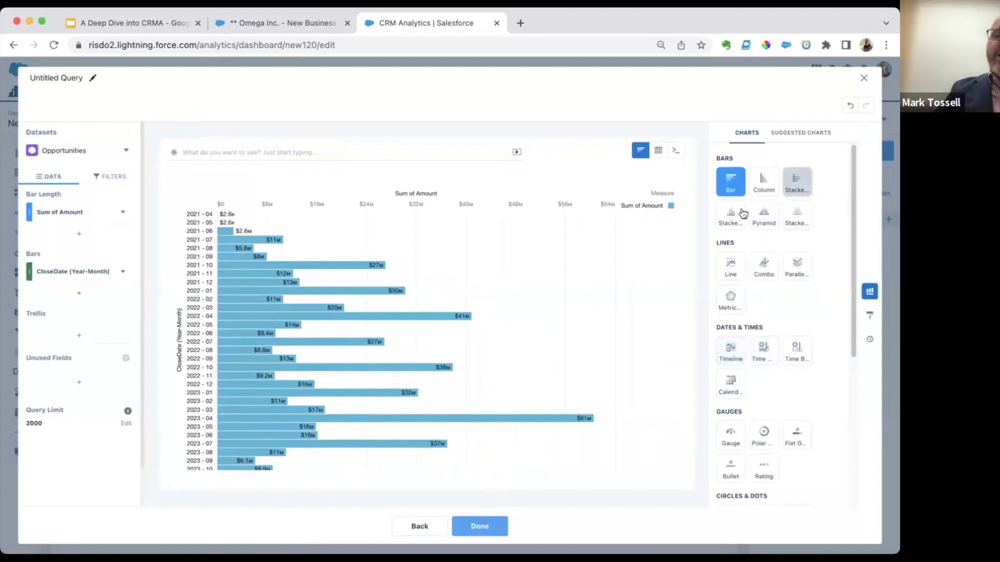
{"action": "left_click", "coordinate": [733, 347]}
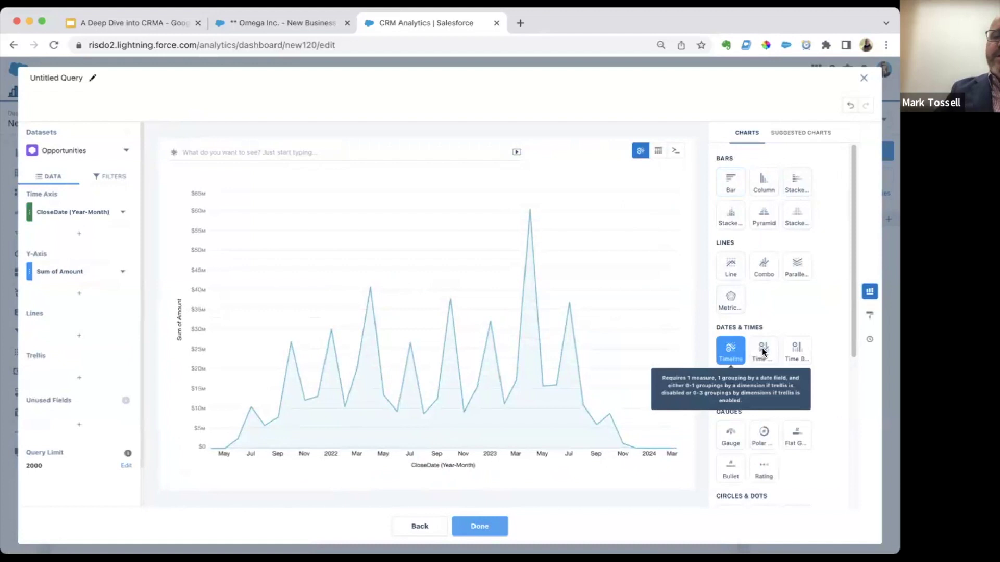
{"action": "left_click", "coordinate": [798, 351]}
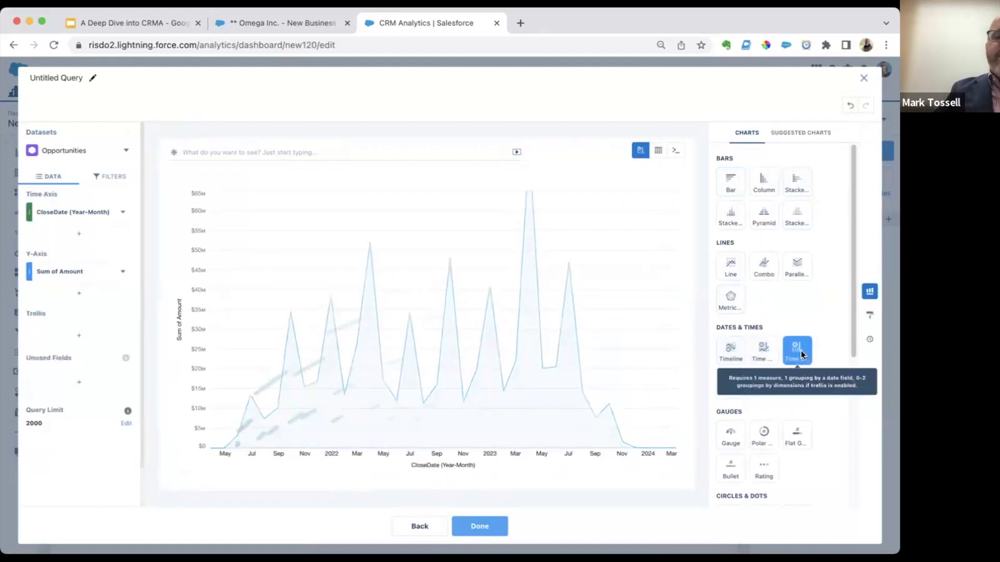
{"action": "left_click", "coordinate": [870, 291]}
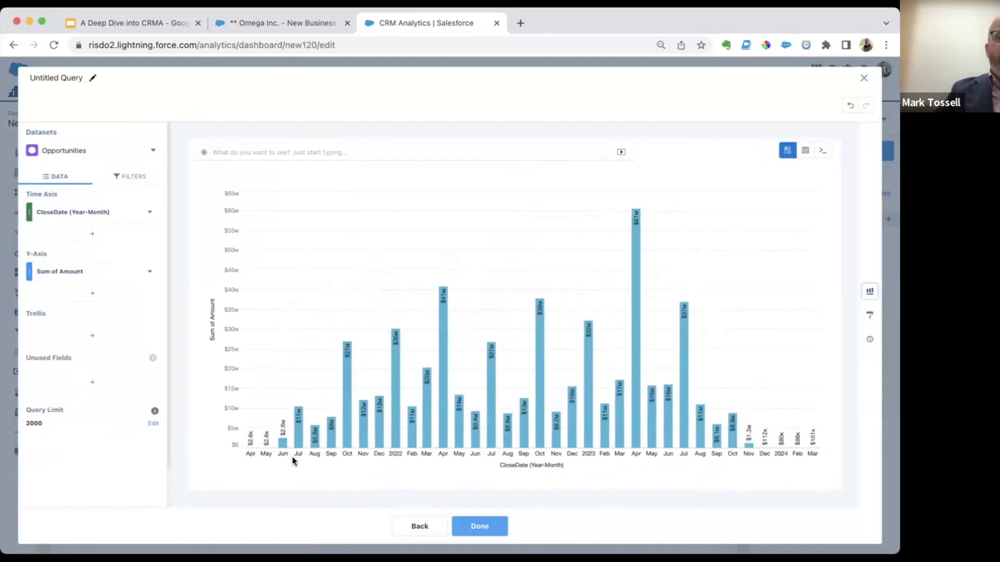
Add an absolute CloseDate filter from 7/8/2021 to 10/6/2023 to the query
{"action": "left_click", "coordinate": [130, 178]}
{"action": "left_click", "coordinate": [116, 212]}
{"action": "type", "text": "close"}
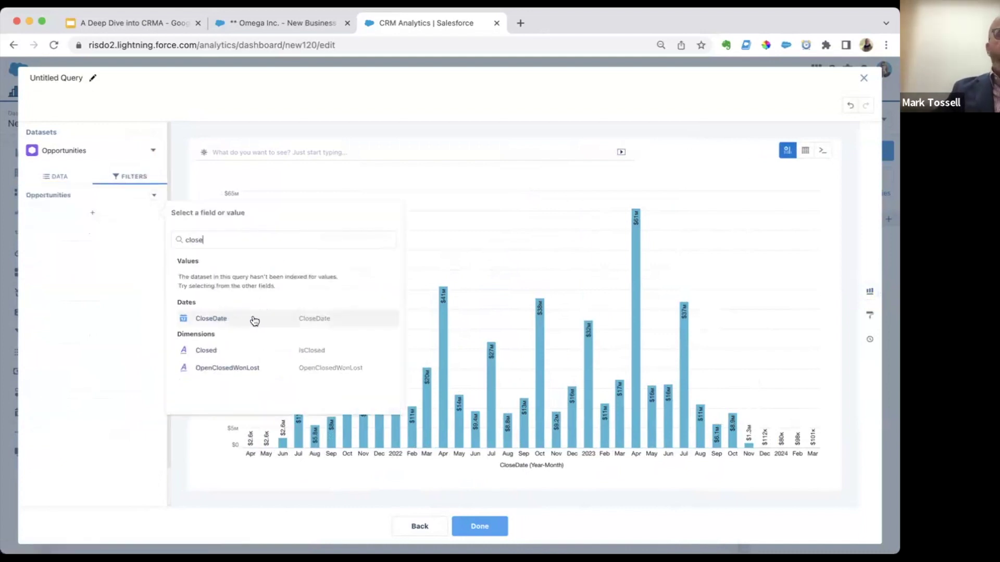
{"action": "left_click", "coordinate": [252, 317]}
{"action": "left_click", "coordinate": [223, 259]}
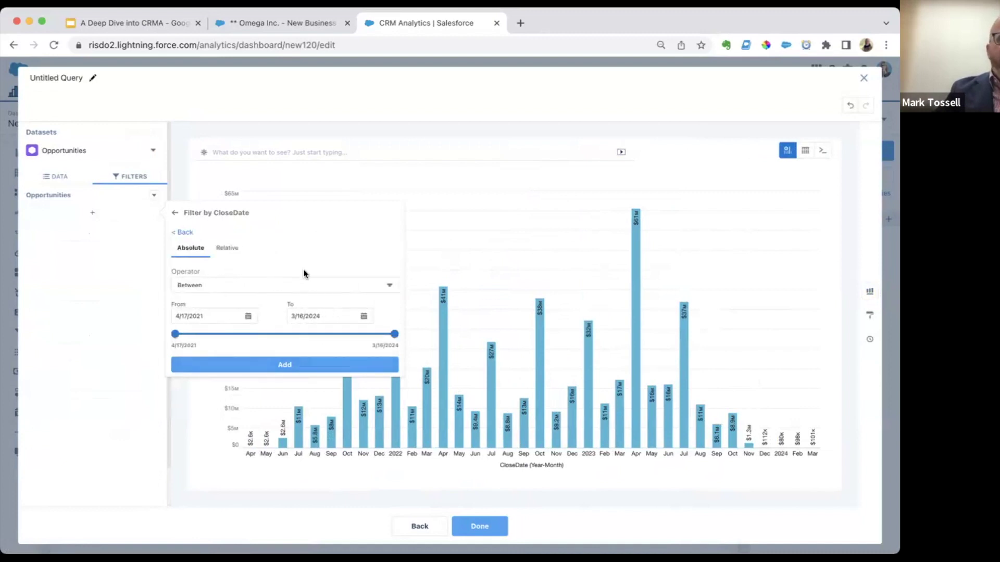
{"action": "left_click_drag", "start_coordinate": [176, 335], "coordinate": [193, 335]}
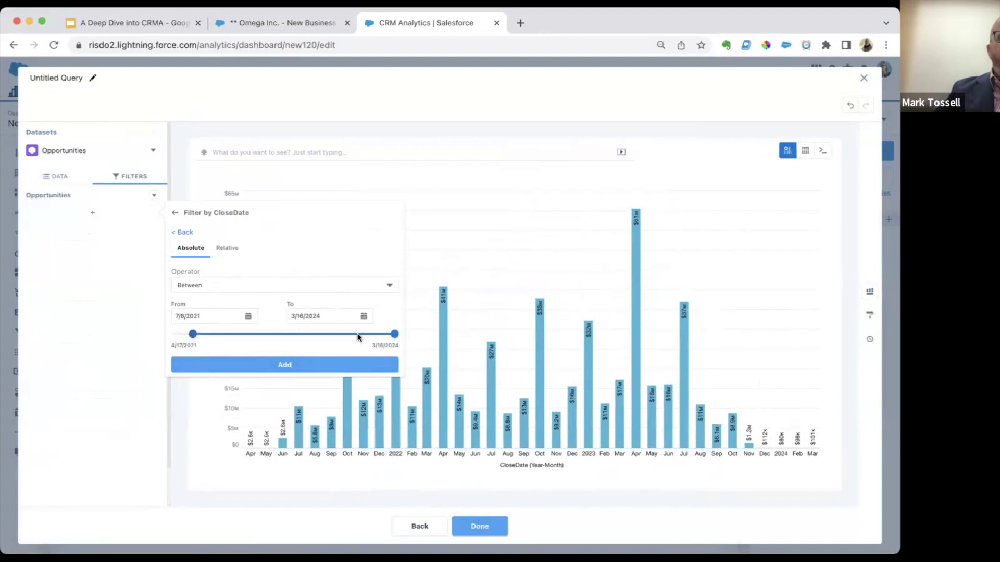
{"action": "left_click_drag", "start_coordinate": [395, 334], "coordinate": [375, 336]}
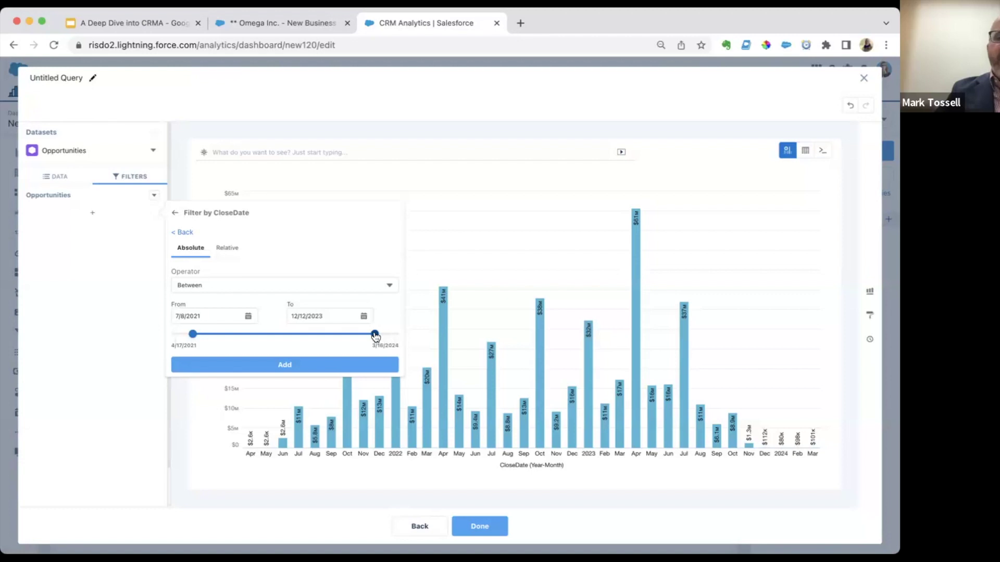
{"action": "mouse_move", "coordinate": [375, 336]}
{"action": "left_mouse_down"}
{"action": "mouse_move", "coordinate": [355, 336]}
{"action": "mouse_move", "coordinate": [372, 339]}
{"action": "left_mouse_up"}
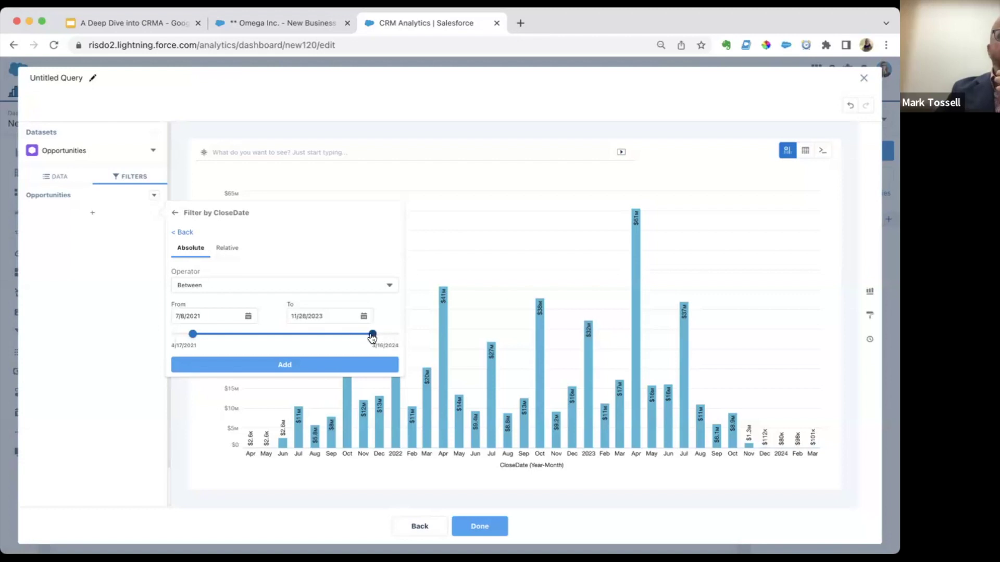
{"action": "left_click", "coordinate": [329, 366]}
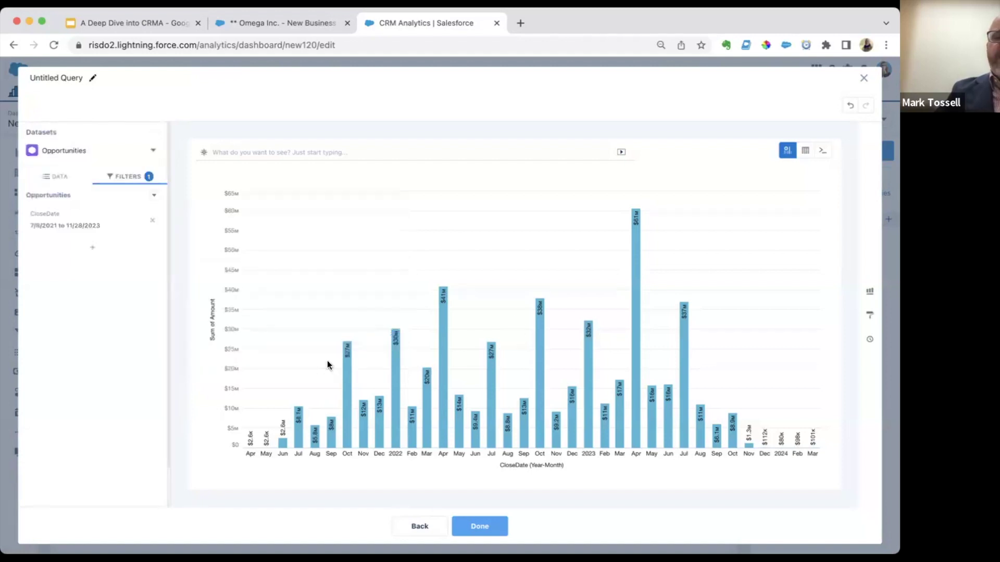
{"action": "left_click", "coordinate": [102, 220]}
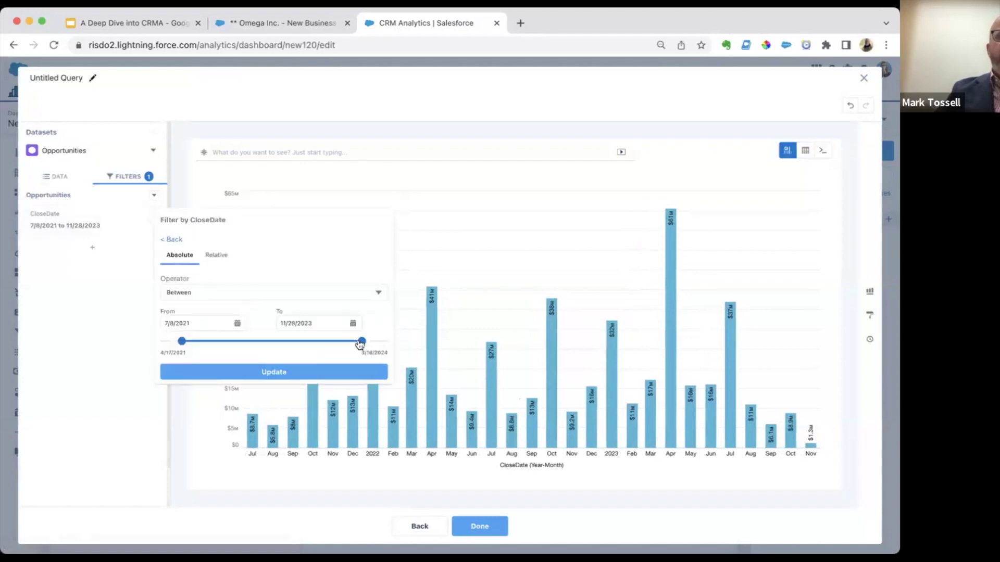
{"action": "left_click", "coordinate": [357, 370]}
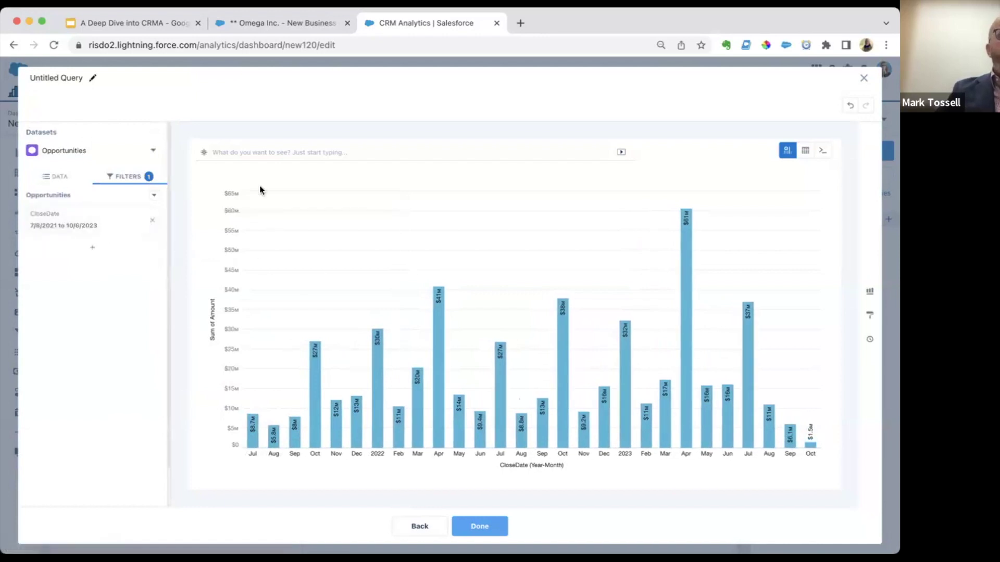
Name the query MoM and display its data as a Compare Table
{"action": "left_click", "coordinate": [59, 175]}
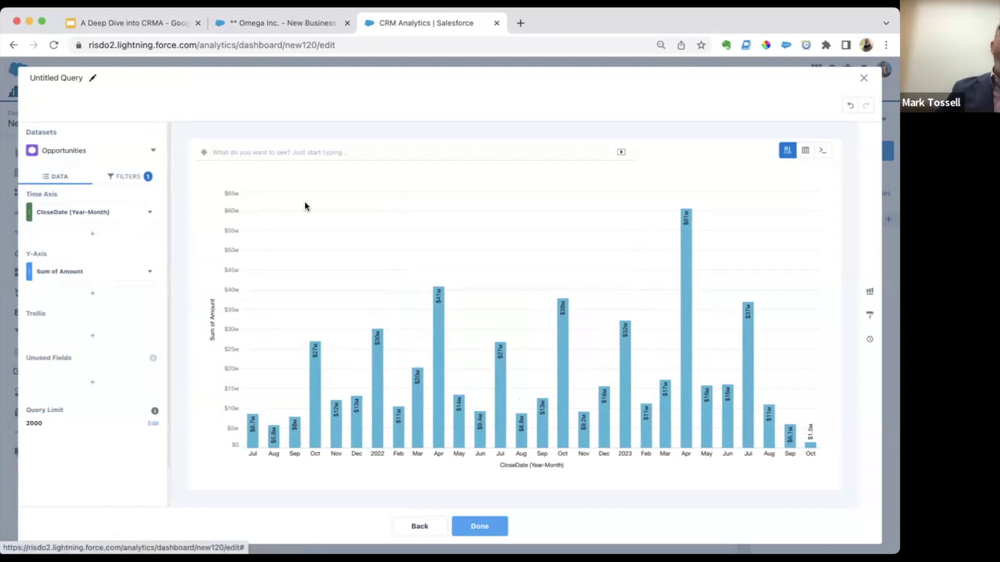
{"action": "left_click", "coordinate": [93, 78]}
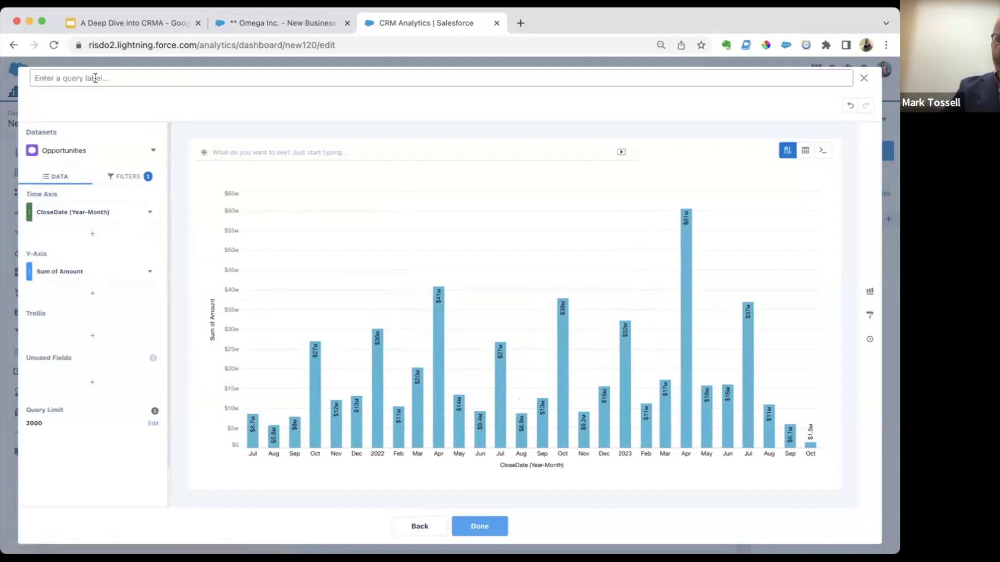
{"action": "type", "text": "MoM"}
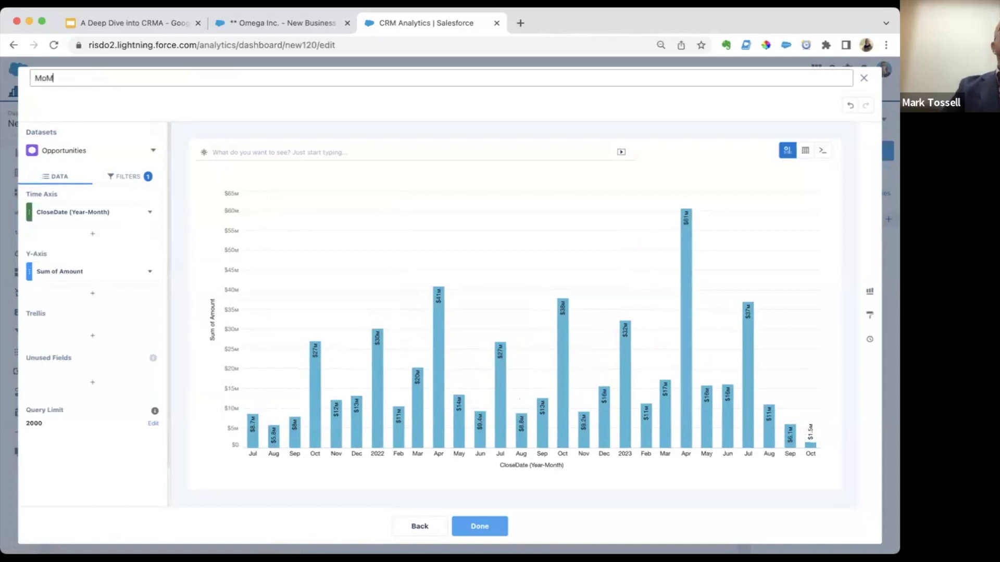
{"action": "left_click", "coordinate": [104, 102]}
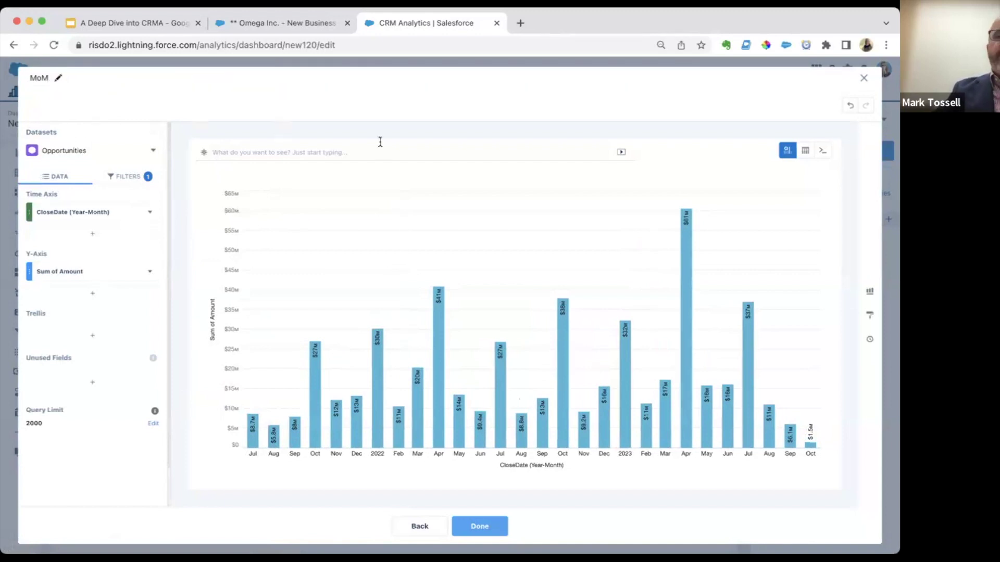
{"action": "left_click", "coordinate": [806, 152]}
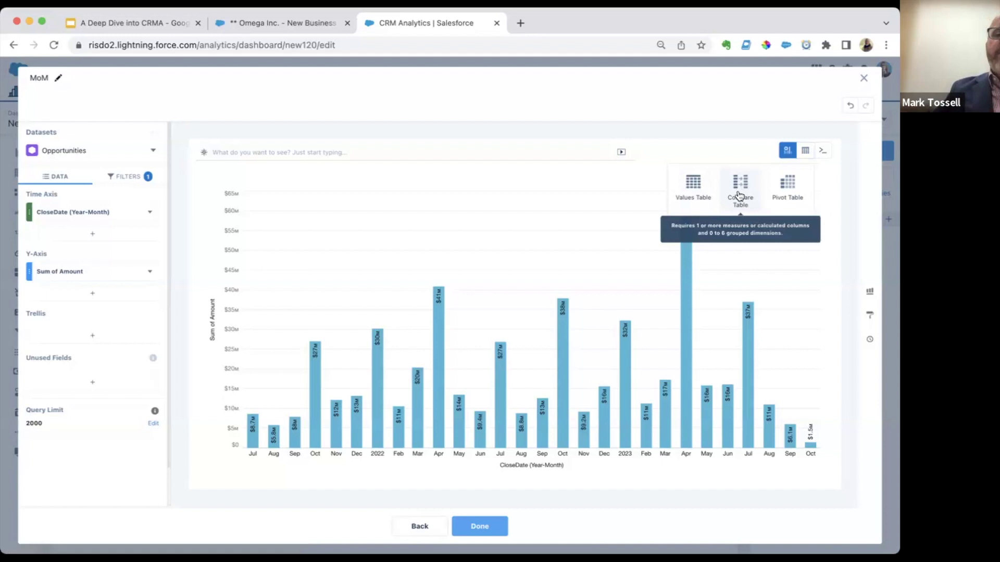
{"action": "left_click", "coordinate": [740, 187]}
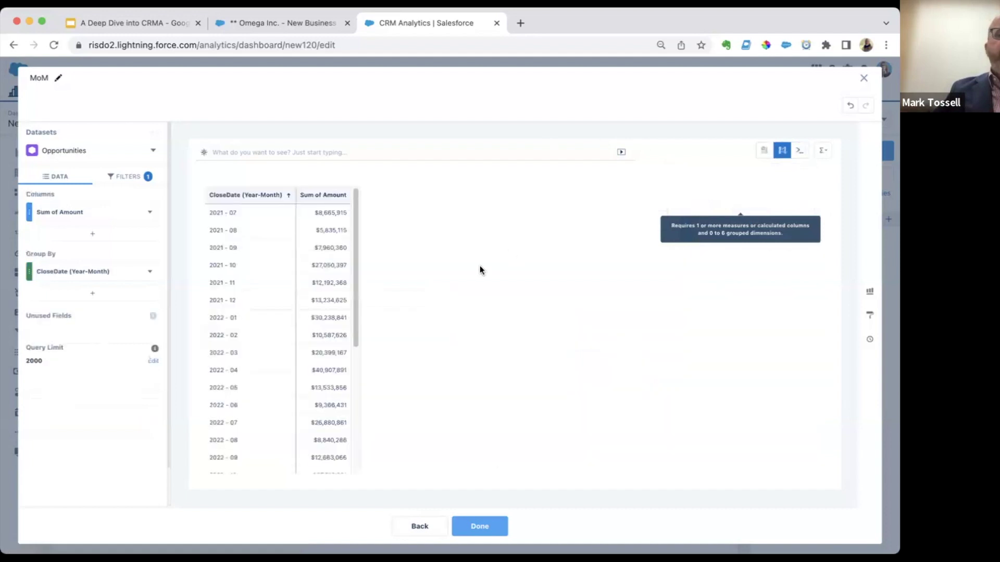
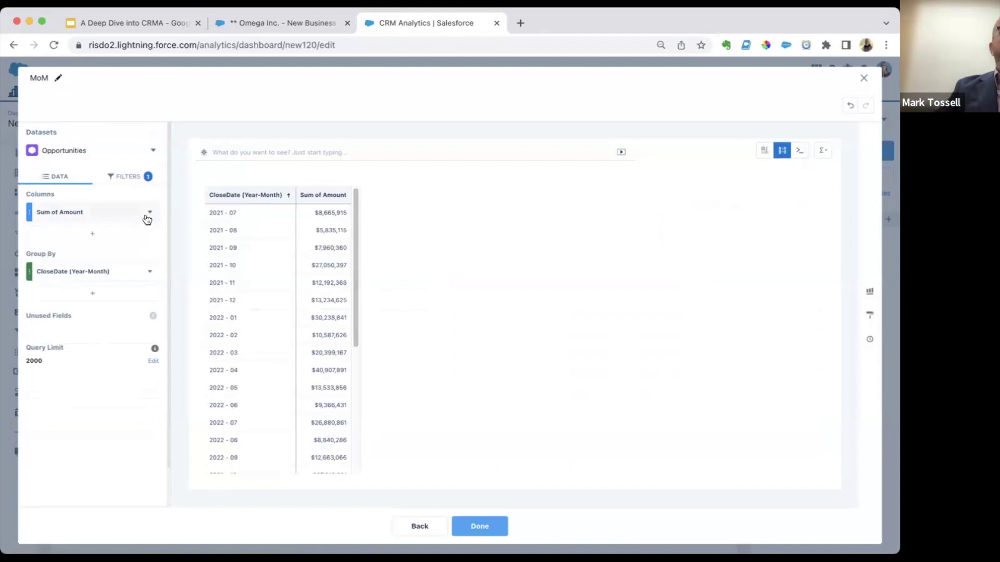
Add Count of Rows as a second column of the MoM compare table
{"action": "left_click", "coordinate": [138, 237]}
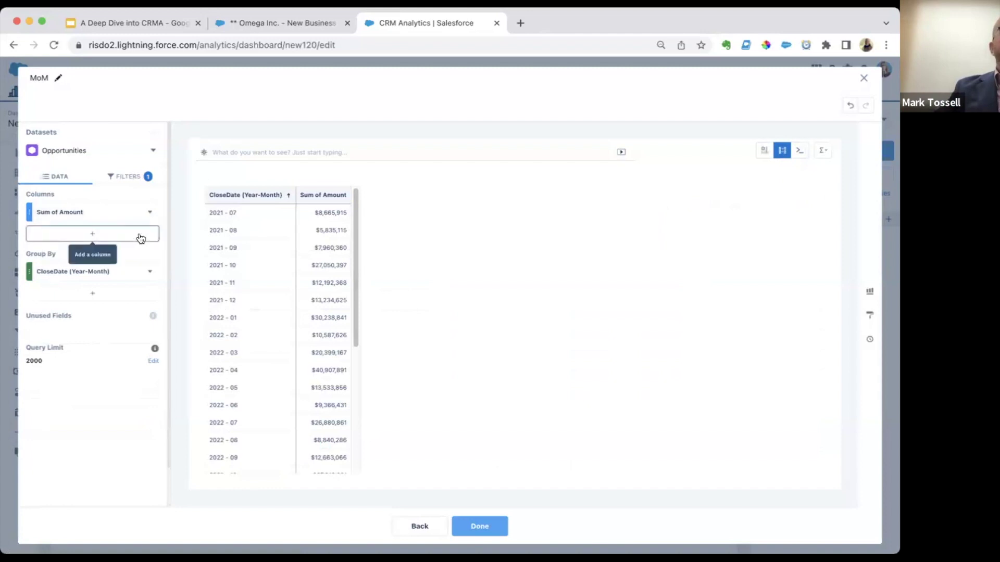
{"action": "left_click", "coordinate": [193, 301]}
{"action": "left_click", "coordinate": [259, 298]}
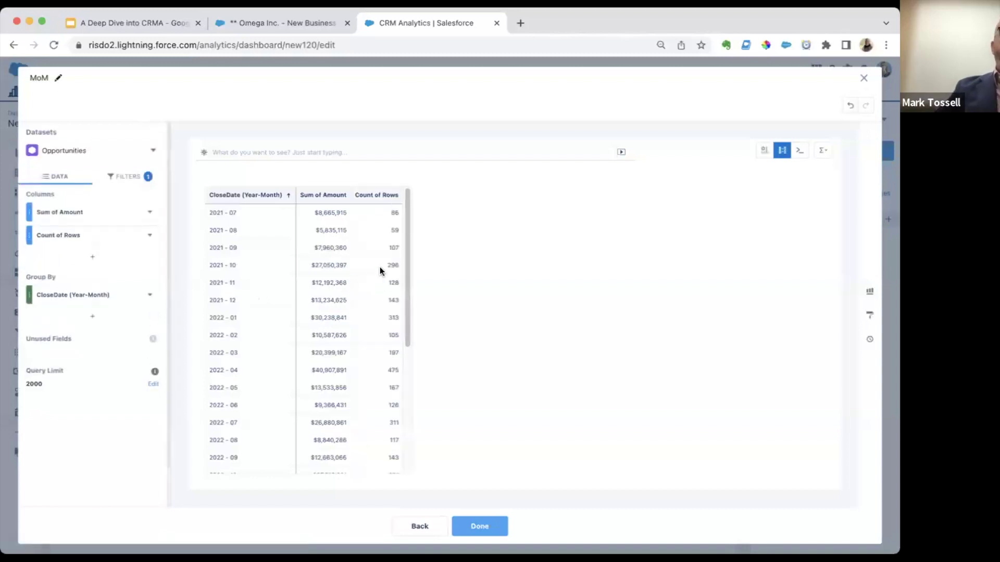
Edit the Count of Rows column and give it the header MoM %
{"action": "left_click", "coordinate": [150, 236]}
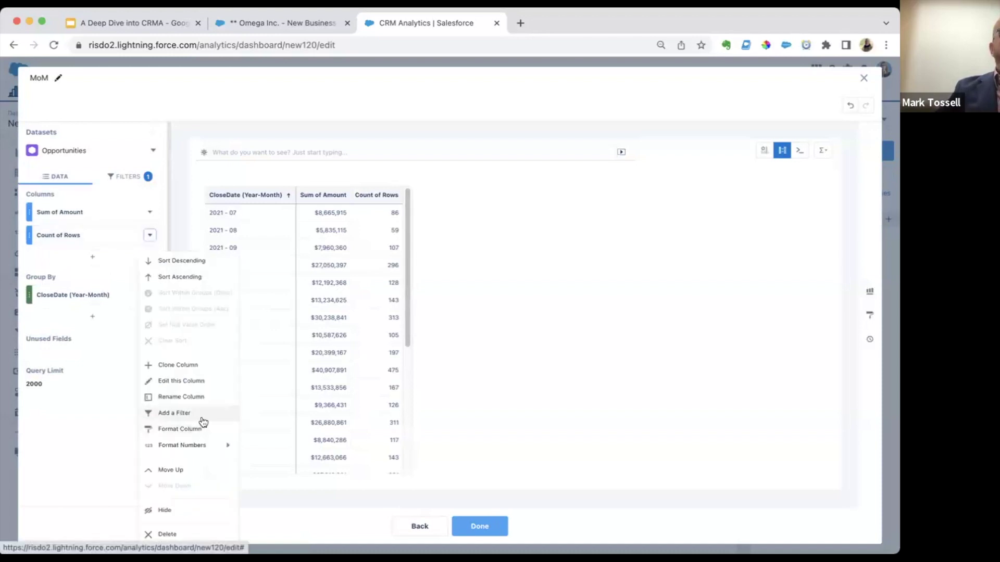
{"action": "left_click", "coordinate": [207, 384]}
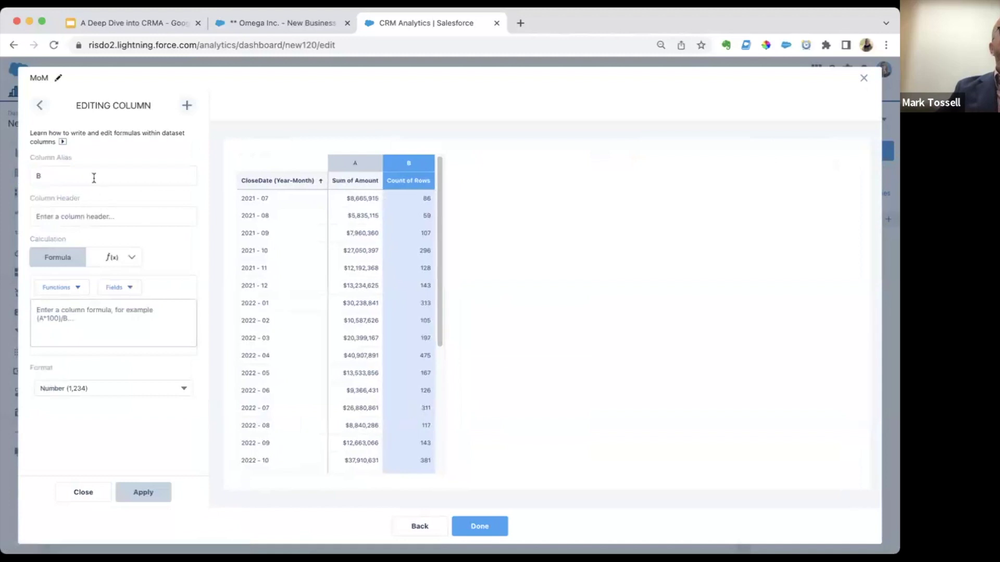
{"action": "left_click", "coordinate": [83, 215]}
{"action": "type", "text": "Mo"}
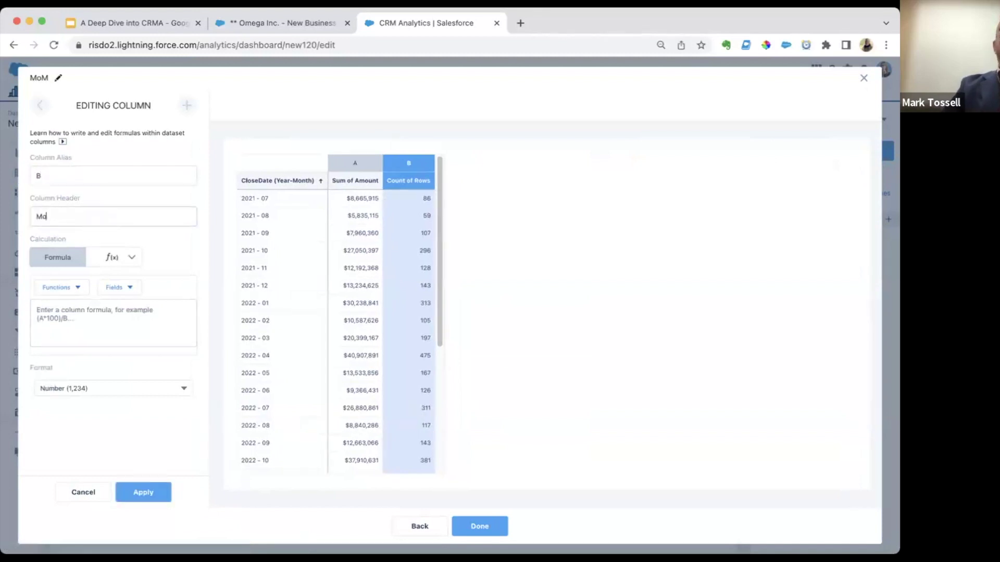
{"action": "type", "text": "M %"}
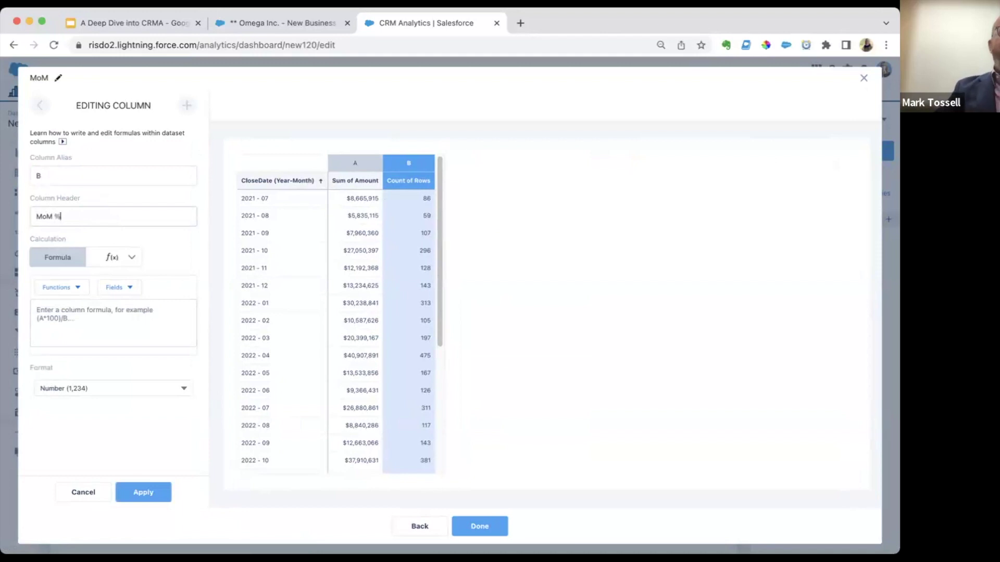
Apply a Percentage of Group calculation on Sum of Amount to the MoM % column, without a reset group
{"action": "left_click", "coordinate": [117, 322]}
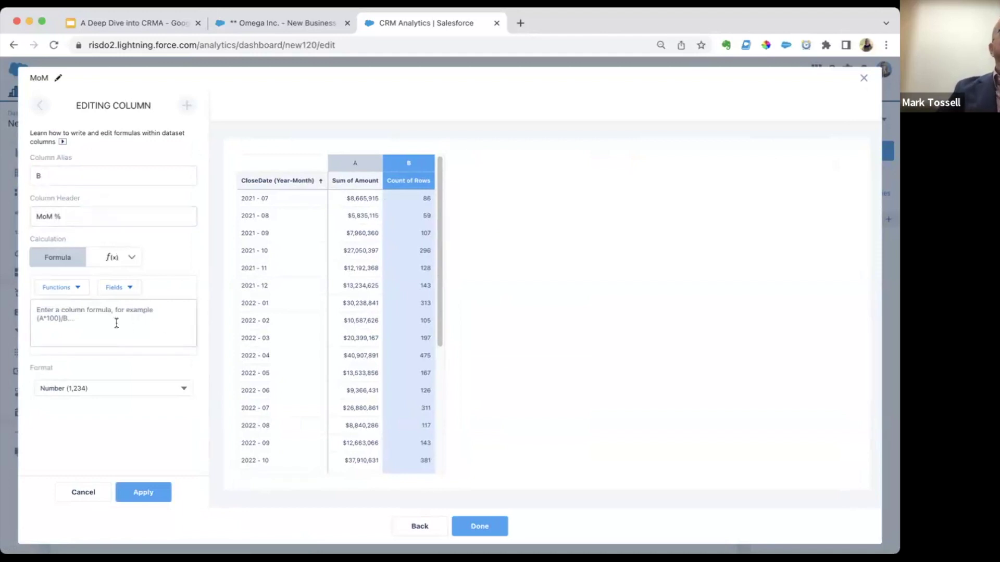
{"action": "left_click", "coordinate": [80, 289]}
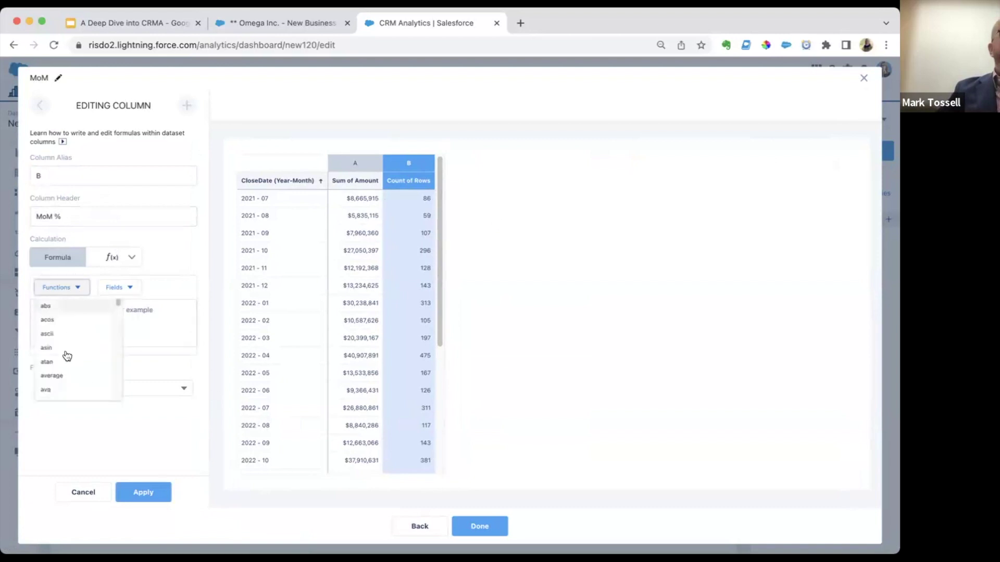
{"action": "left_click", "coordinate": [147, 322]}
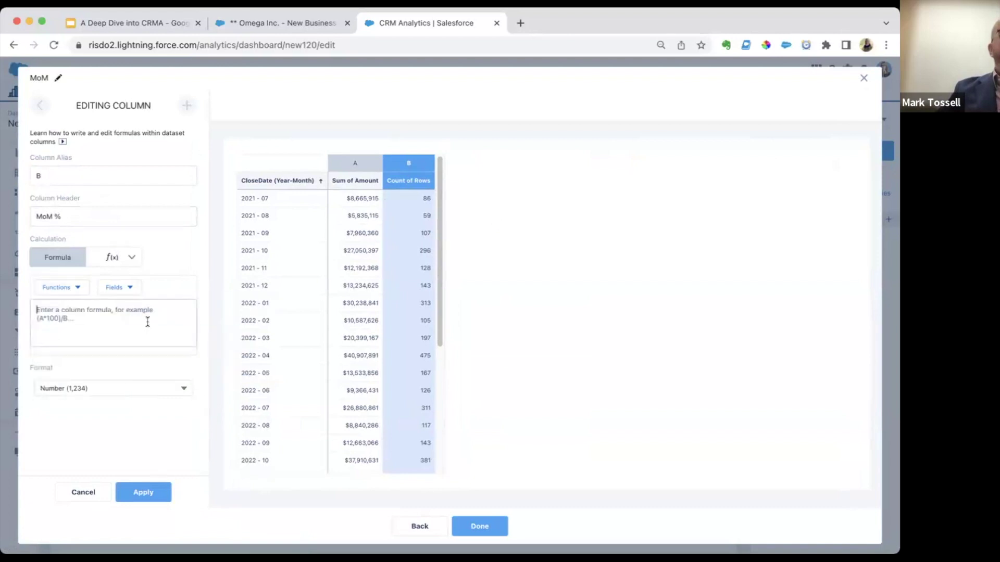
{"action": "left_click", "coordinate": [134, 260]}
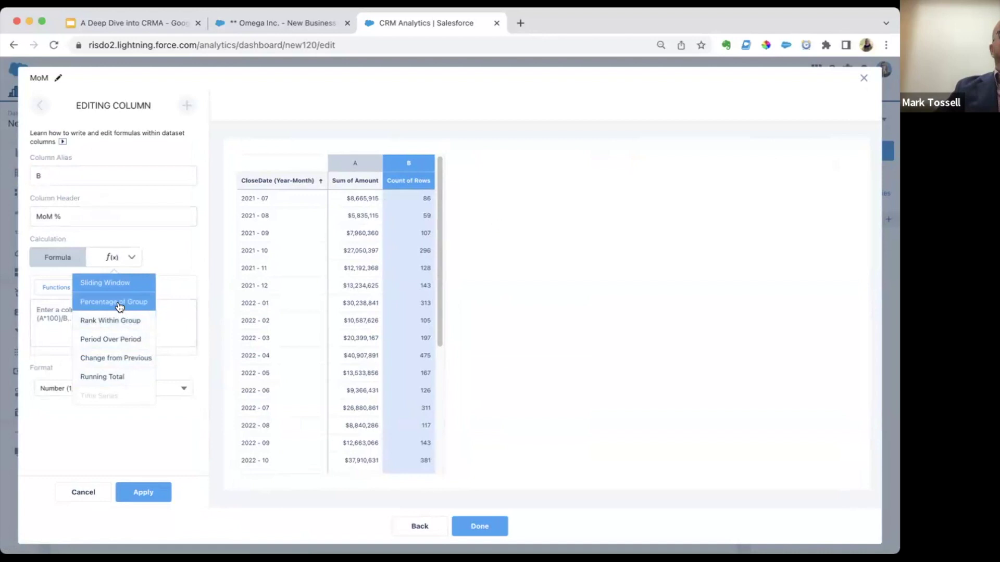
{"action": "left_click", "coordinate": [122, 304]}
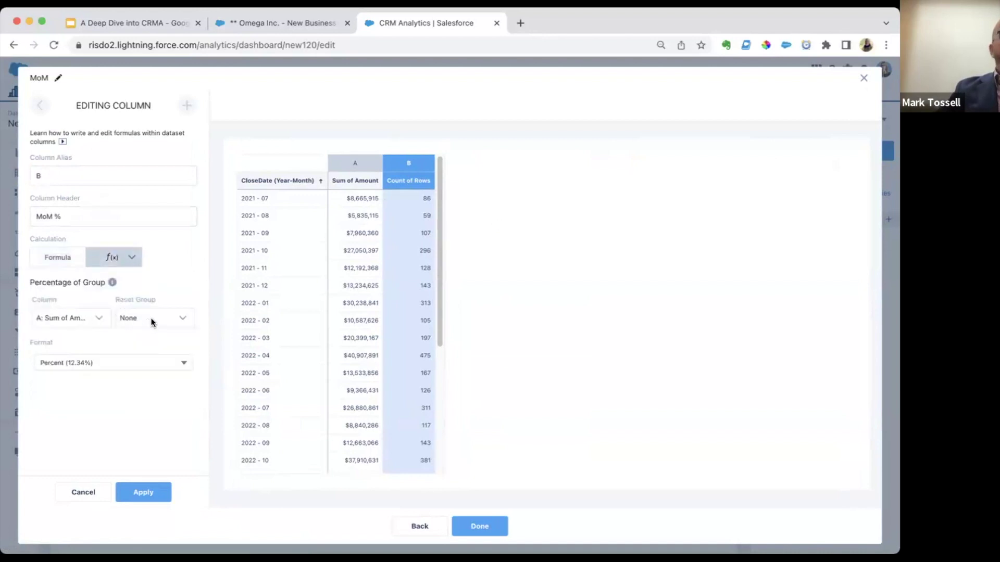
{"action": "left_click", "coordinate": [148, 493]}
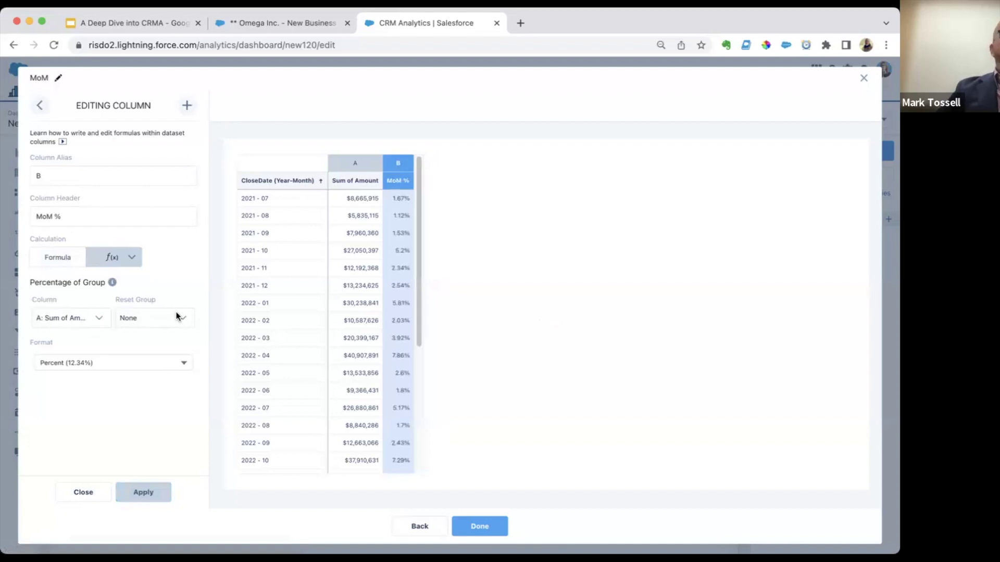
Try a different predefined calculation for the MoM % column, and leave the query to return to the data source selection
{"action": "left_click", "coordinate": [127, 262]}
{"action": "left_click", "coordinate": [134, 318]}
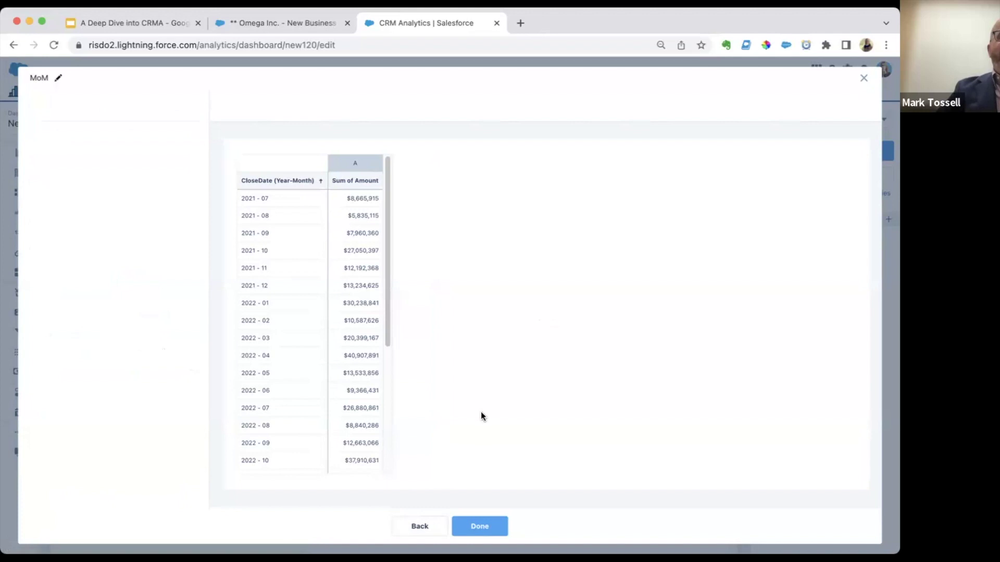
{"action": "left_click", "coordinate": [420, 527]}
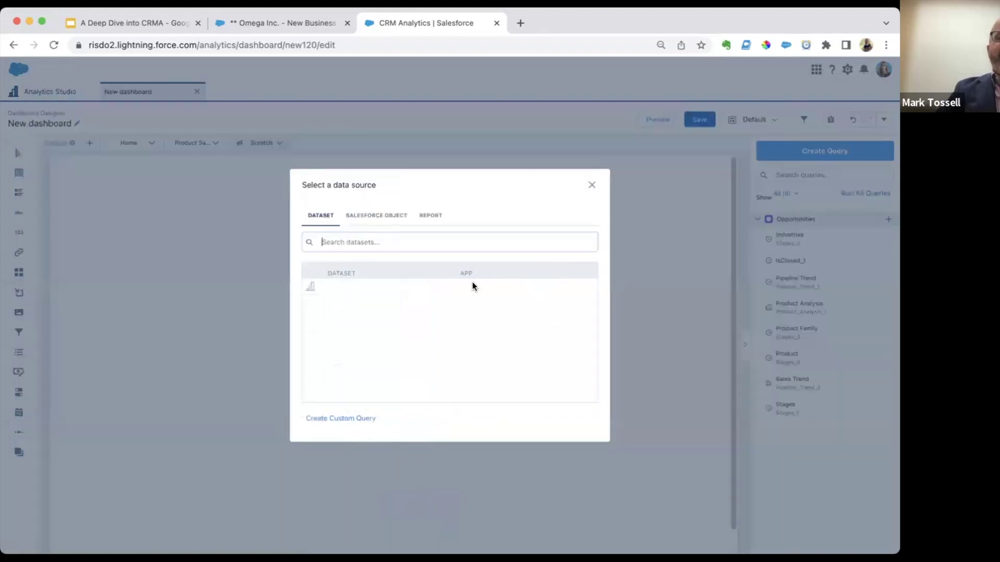
Start a new query on the Opportunities dataset with Sum of Amount as its measure
{"action": "left_click", "coordinate": [390, 290]}
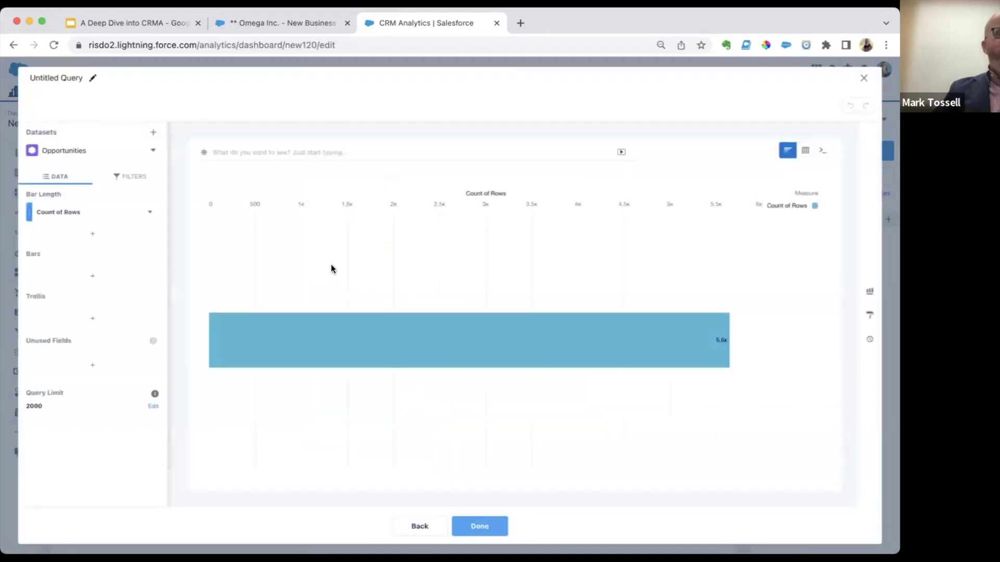
{"action": "left_click", "coordinate": [66, 212]}
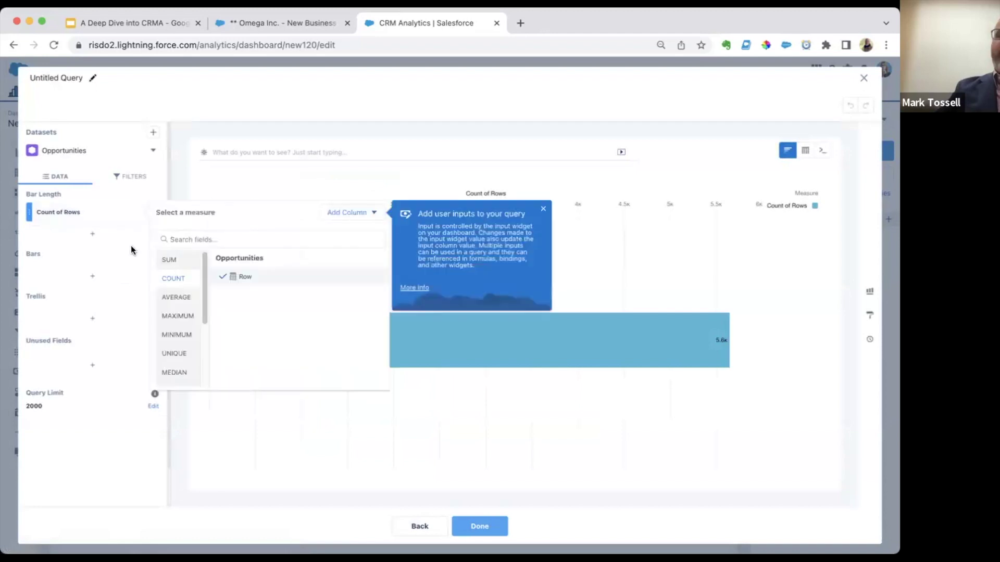
{"action": "left_click", "coordinate": [176, 262]}
{"action": "left_click", "coordinate": [271, 309]}
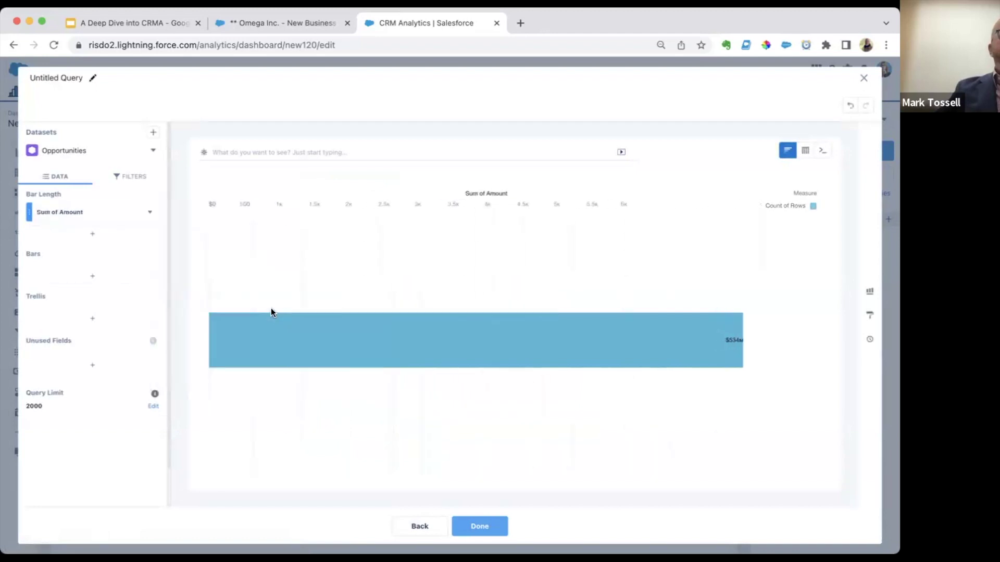
Group the Sum of Amount query by CloseDate (Year-Month) and chart it as a Time Bar
{"action": "left_click", "coordinate": [107, 281]}
{"action": "type", "text": "close"}
{"action": "left_click", "coordinate": [252, 328]}
{"action": "left_click", "coordinate": [233, 328]}
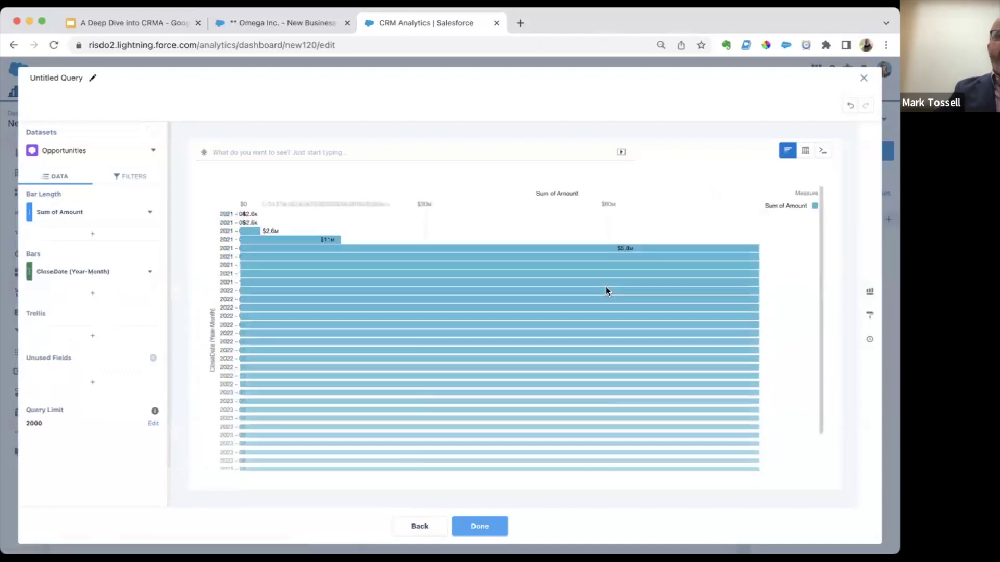
{"action": "left_click", "coordinate": [868, 292]}
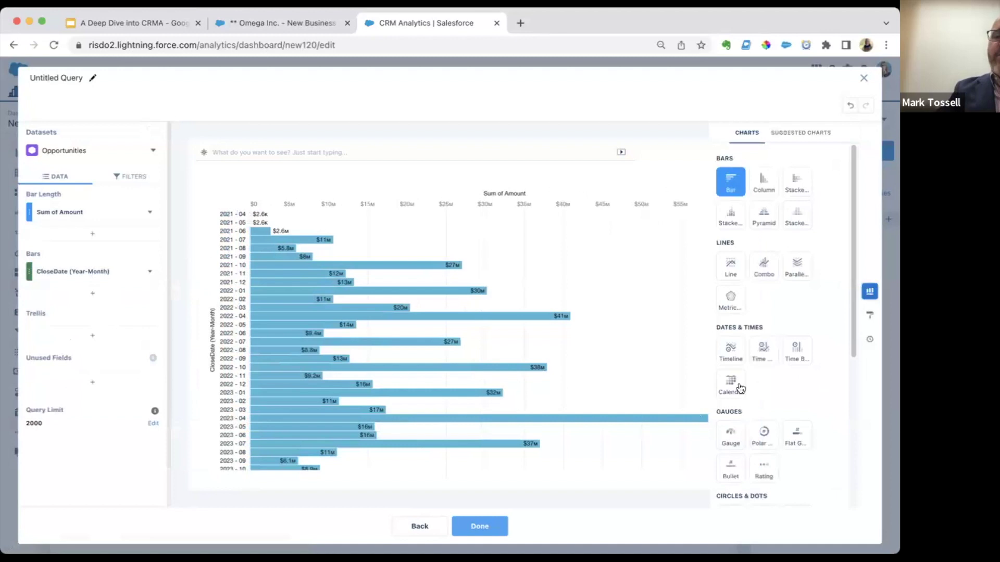
{"action": "scroll", "coordinate": [770, 385], "scroll_direction": "down", "scroll_amount": 1}
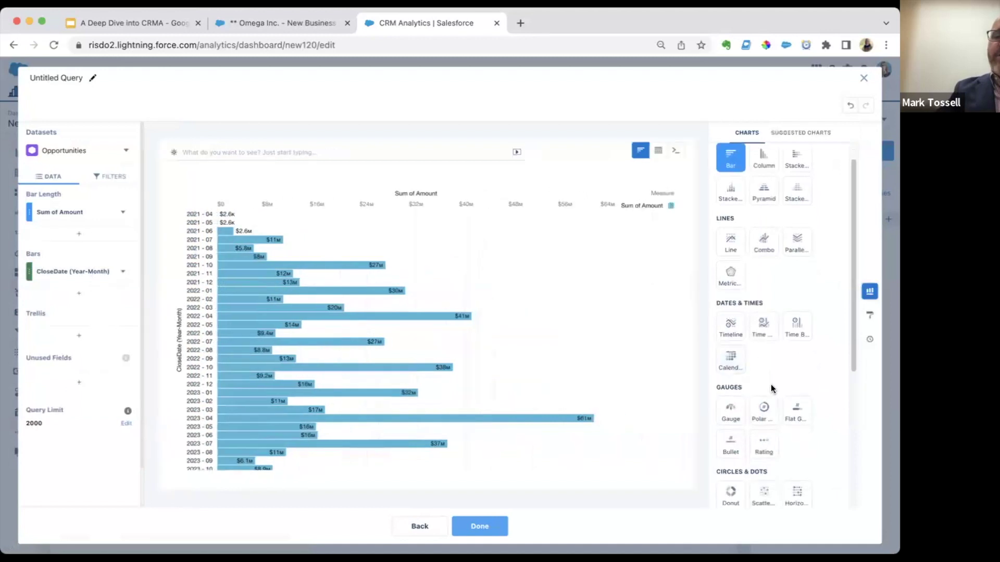
{"action": "left_click", "coordinate": [799, 325]}
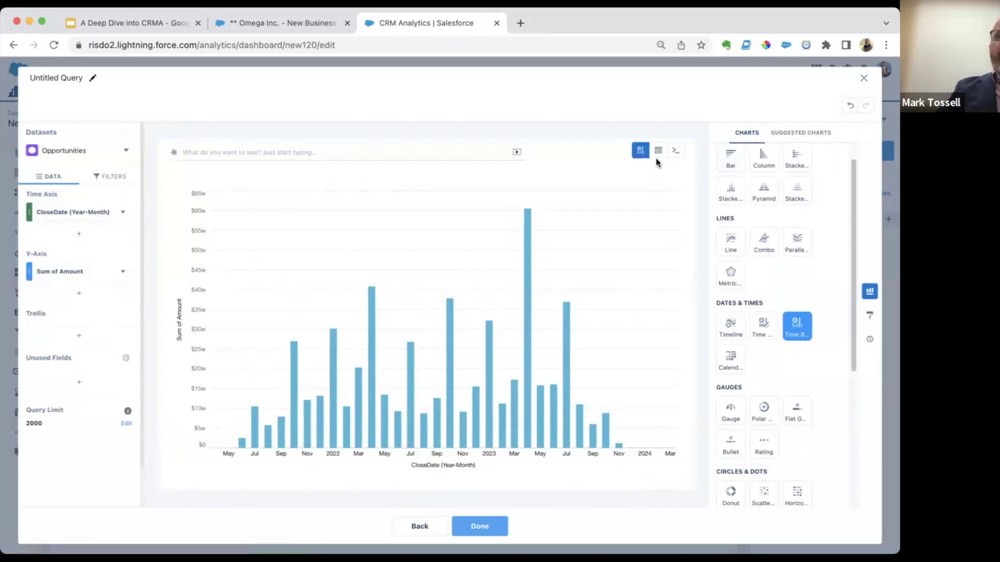
Switch the query to a Compare Table and add a Count of Rows column
{"action": "mouse_move", "coordinate": [658, 151]}
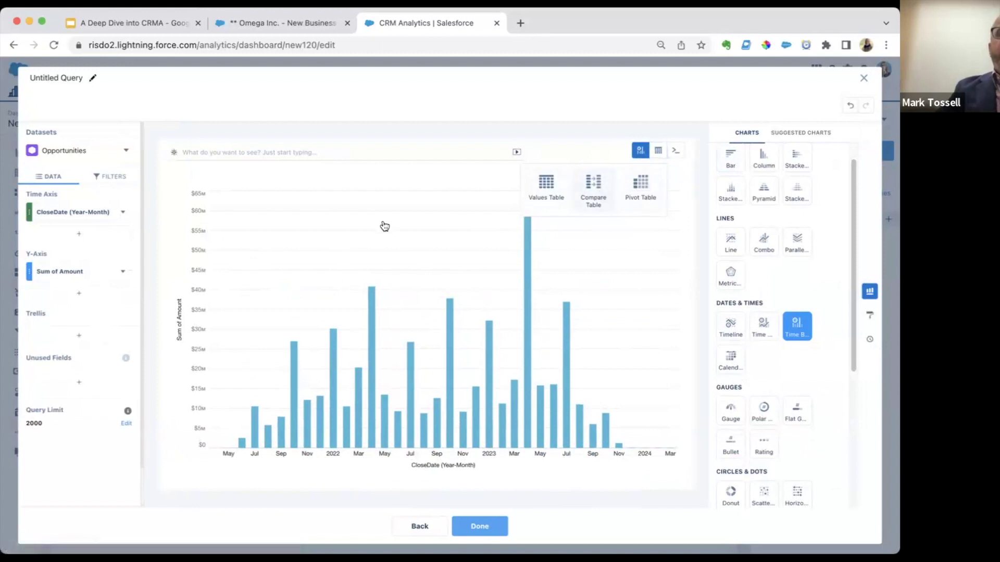
{"action": "left_click", "coordinate": [546, 187]}
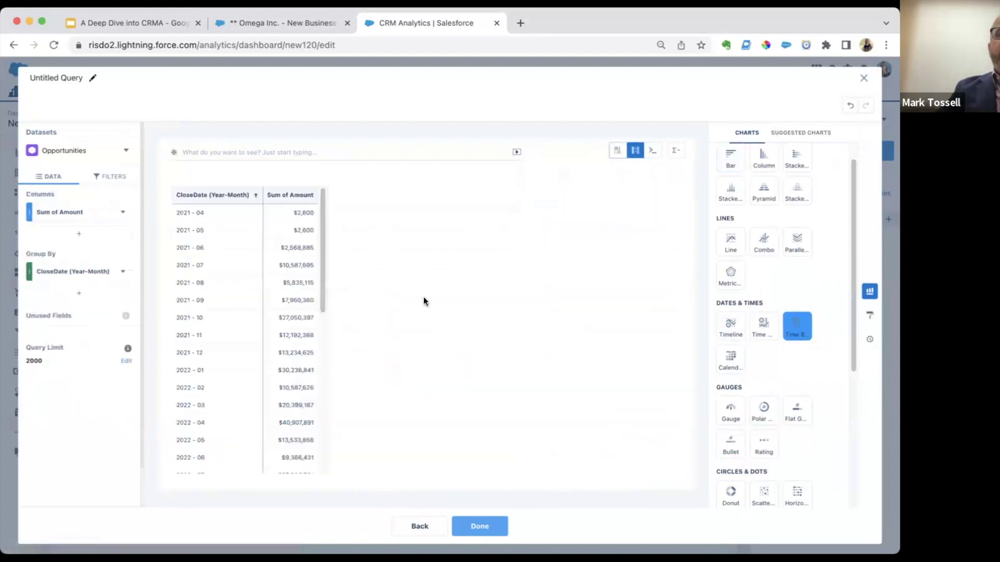
{"action": "left_click", "coordinate": [79, 234]}
{"action": "left_click", "coordinate": [161, 300]}
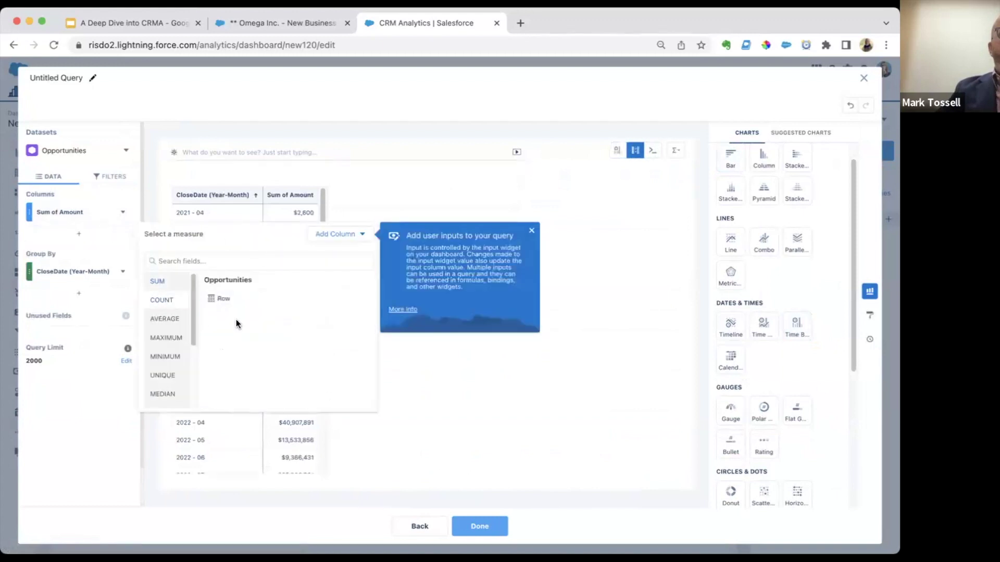
{"action": "left_click", "coordinate": [229, 299]}
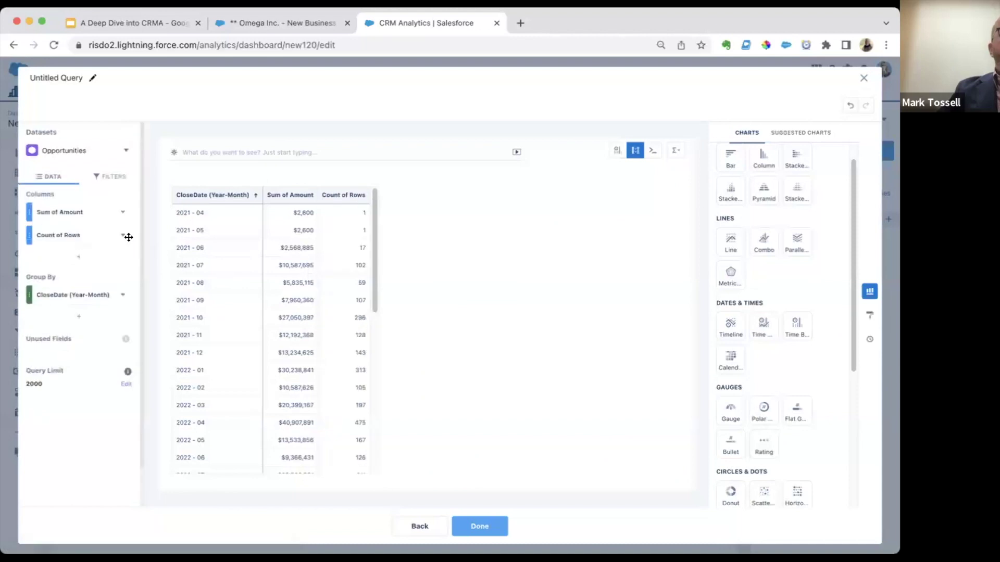
Turn the Count of Rows column into a Period Over Period calculation on Sum of Amount, Month Over Month, as % Change in percent format
{"action": "left_click", "coordinate": [123, 235]}
{"action": "left_click", "coordinate": [163, 380]}
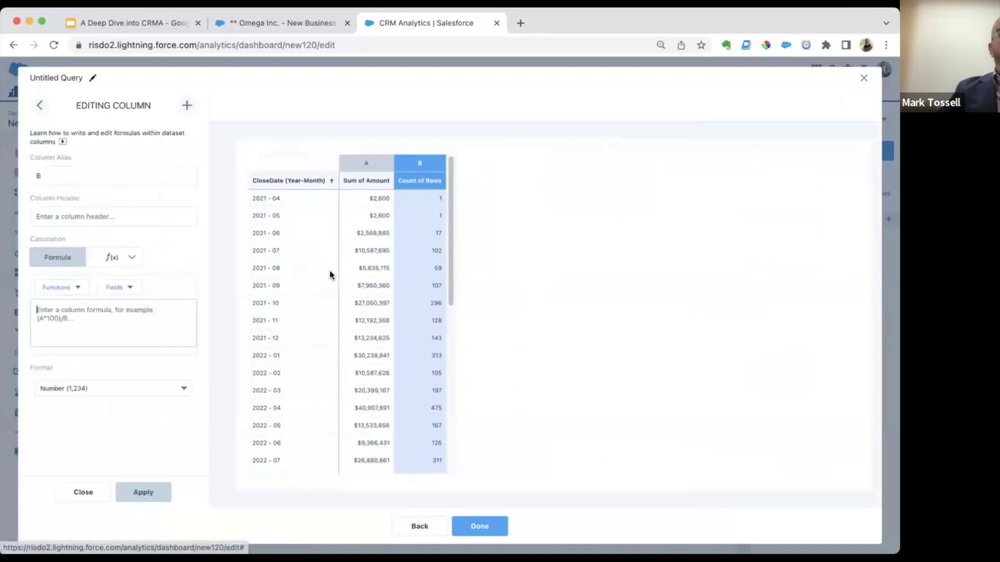
{"action": "left_click", "coordinate": [120, 259]}
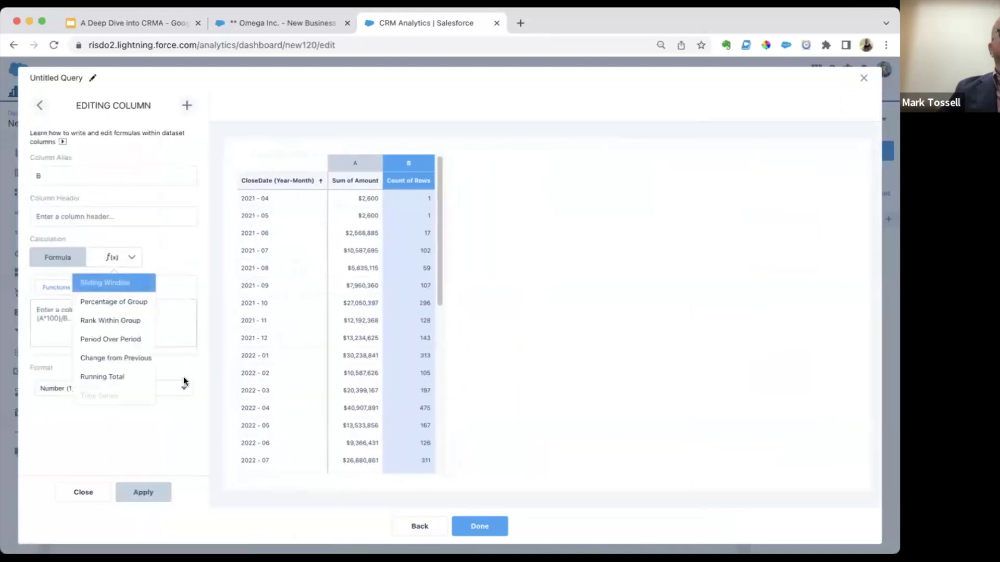
{"action": "left_click", "coordinate": [133, 339]}
{"action": "left_click", "coordinate": [165, 321]}
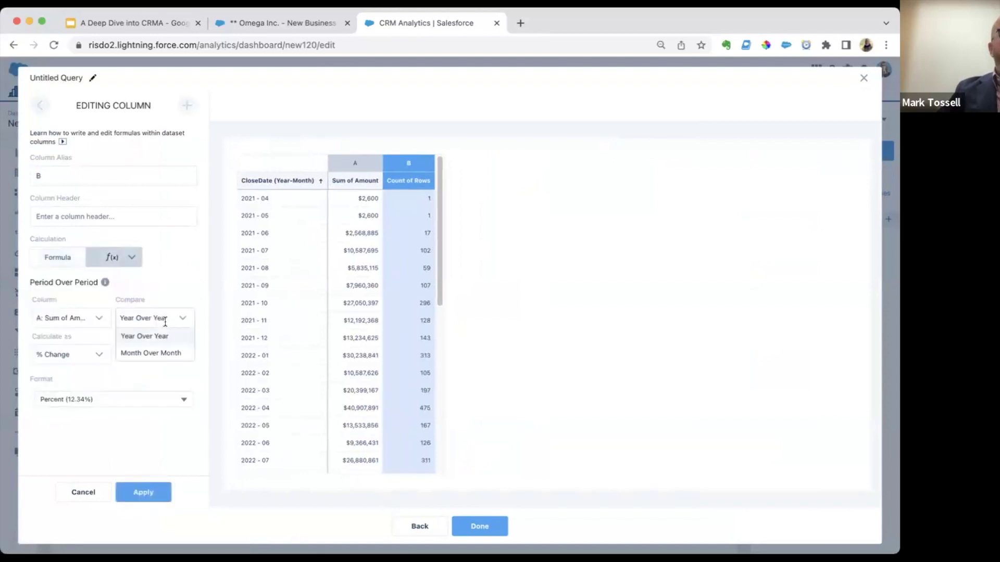
{"action": "left_click", "coordinate": [166, 354]}
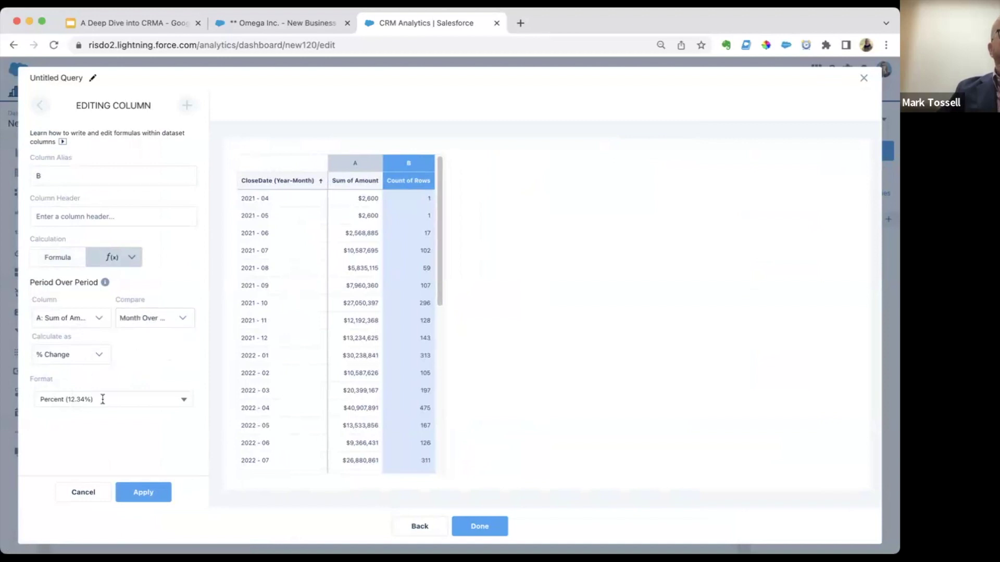
{"action": "left_click", "coordinate": [160, 399]}
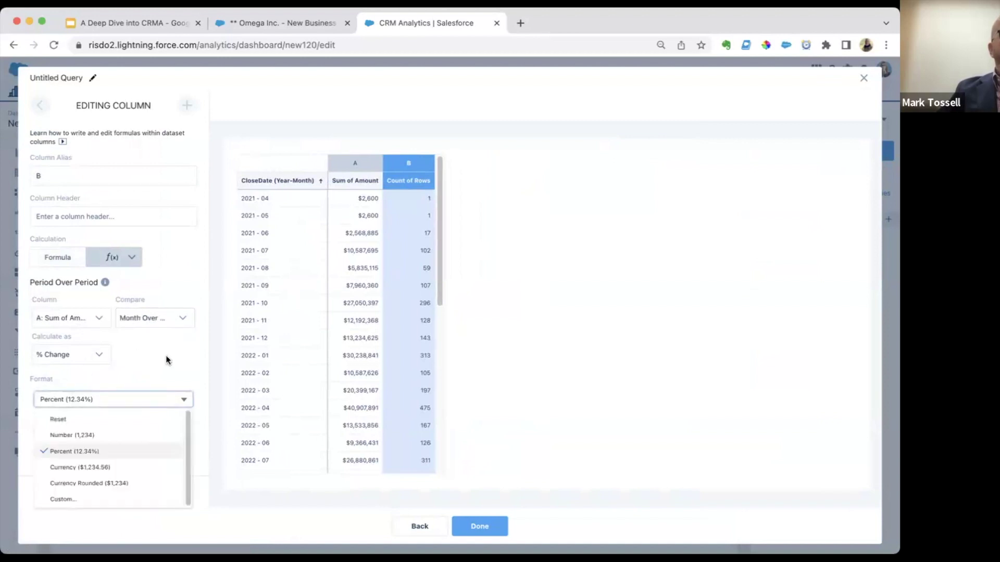
{"action": "left_click", "coordinate": [166, 355]}
{"action": "left_click", "coordinate": [154, 493]}
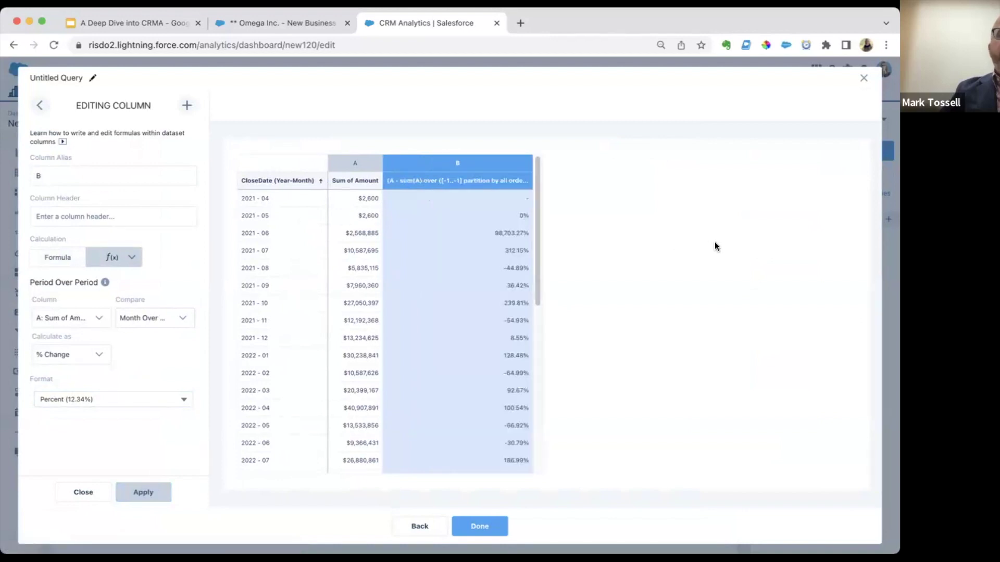
{"action": "left_click", "coordinate": [82, 492]}
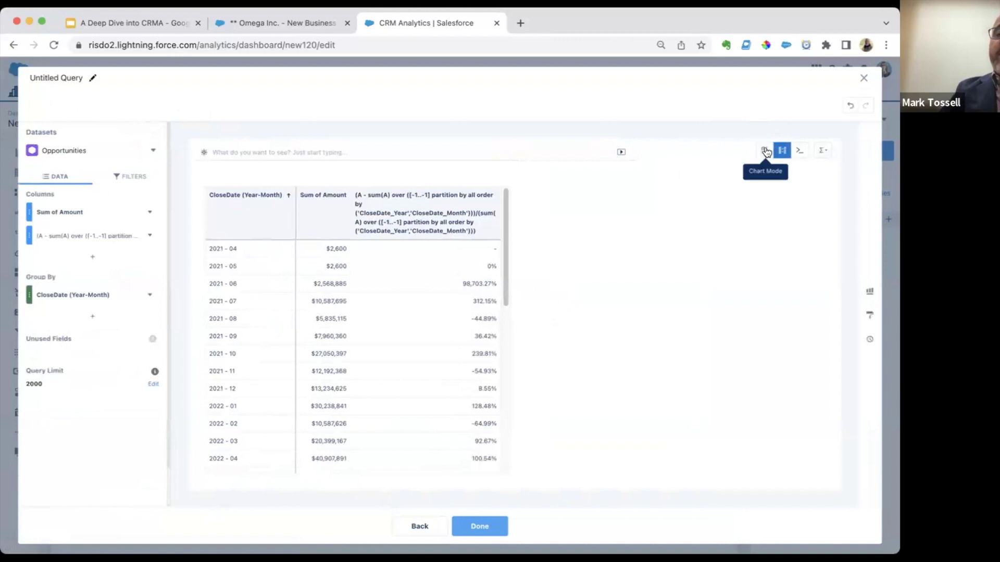
Return the query to chart mode and inspect the percent-change bar for 2021-06
{"action": "left_click", "coordinate": [763, 151]}
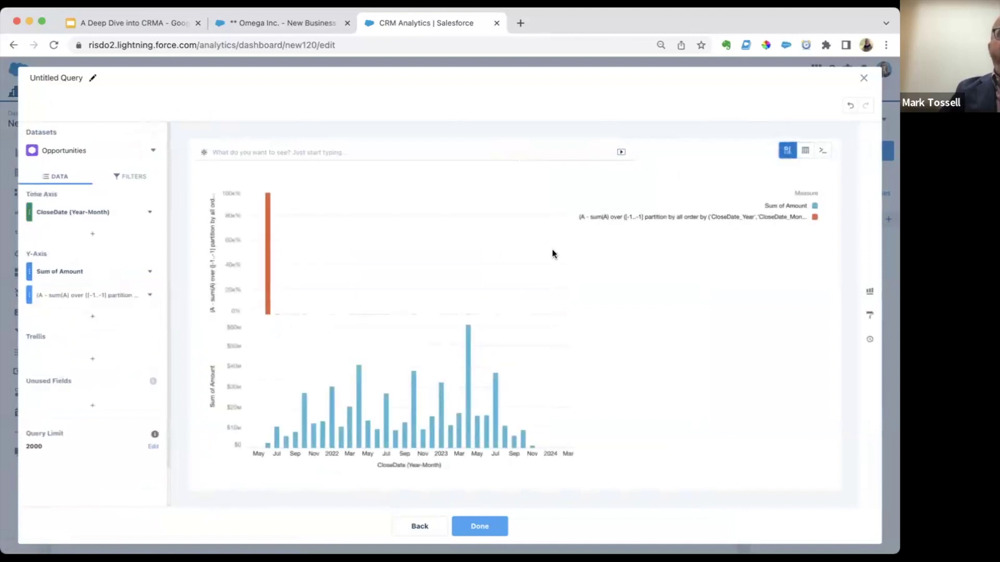
{"action": "mouse_move", "coordinate": [269, 273]}
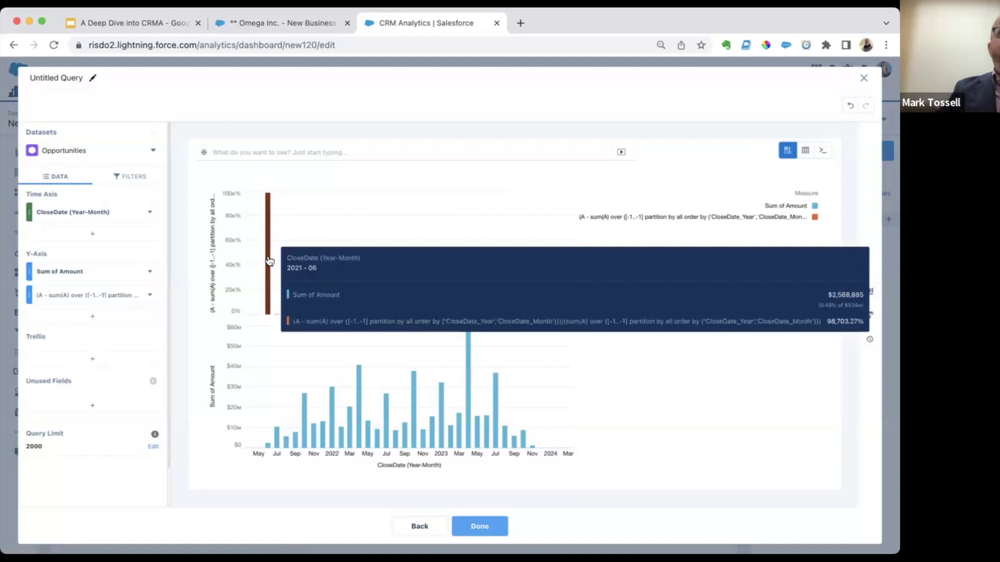
Filter the query by CloseDate with a custom range from 7/9/2021 to 12/17/2023
{"action": "left_click", "coordinate": [126, 176]}
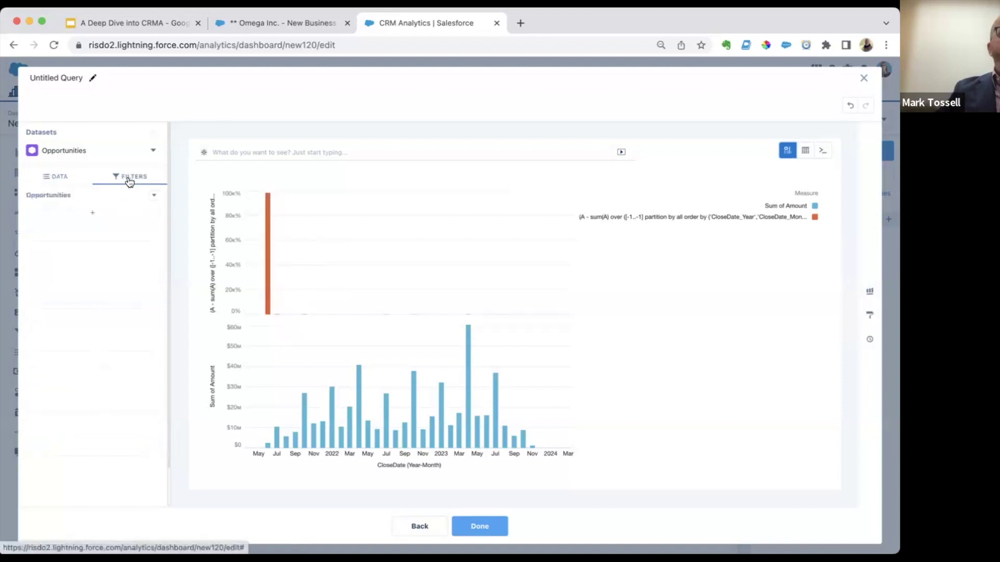
{"action": "left_click", "coordinate": [120, 214]}
{"action": "type", "text": "close"}
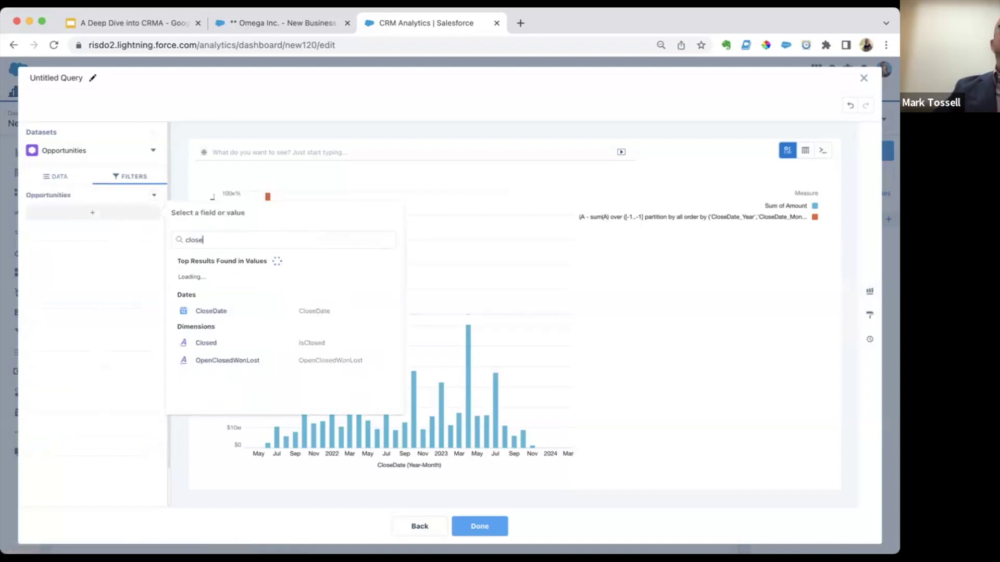
{"action": "left_click", "coordinate": [231, 316]}
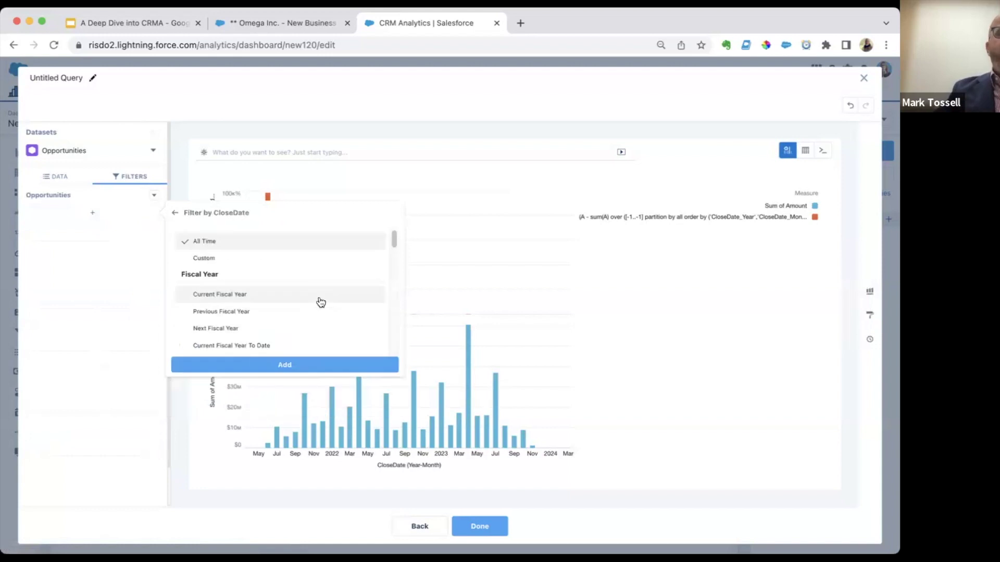
{"action": "left_click", "coordinate": [241, 257]}
{"action": "left_click_drag", "start_coordinate": [177, 335], "coordinate": [193, 336]}
{"action": "left_click_drag", "start_coordinate": [395, 341], "coordinate": [375, 340]}
{"action": "left_click", "coordinate": [368, 365]}
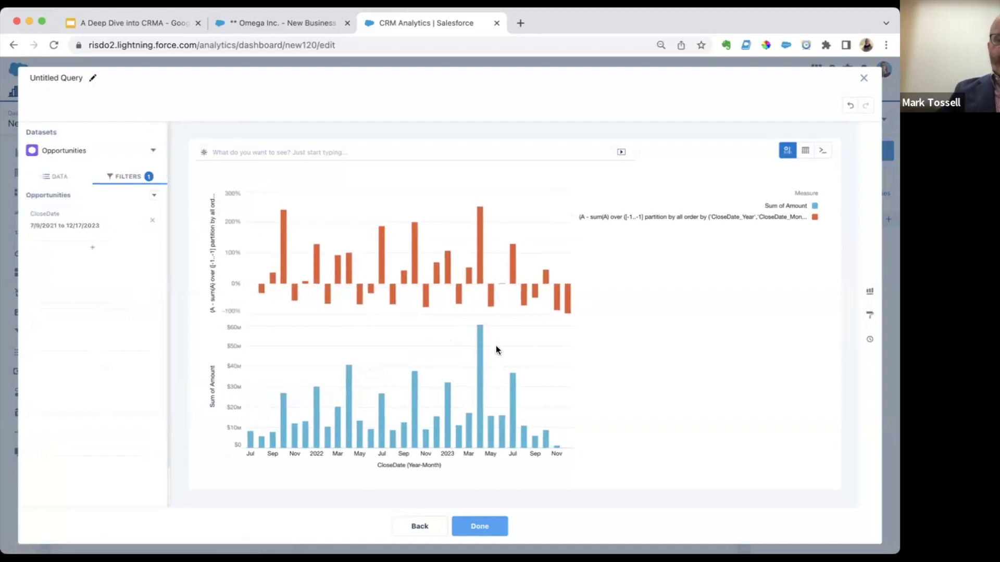
Name the query MoM, hide its chart legend and finish the query
{"action": "left_click", "coordinate": [93, 78]}
{"action": "type", "text": "MoM"}
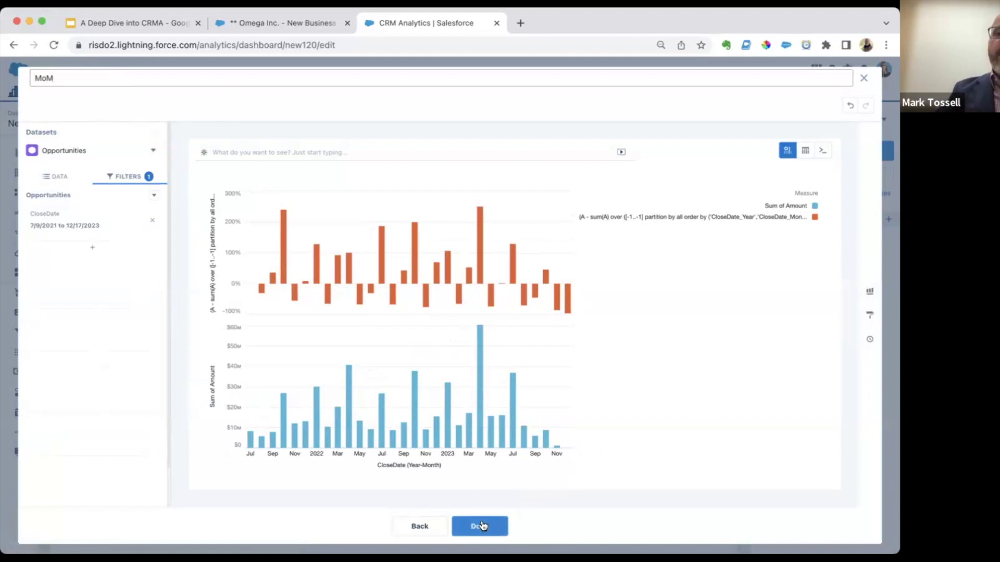
{"action": "left_click", "coordinate": [870, 315]}
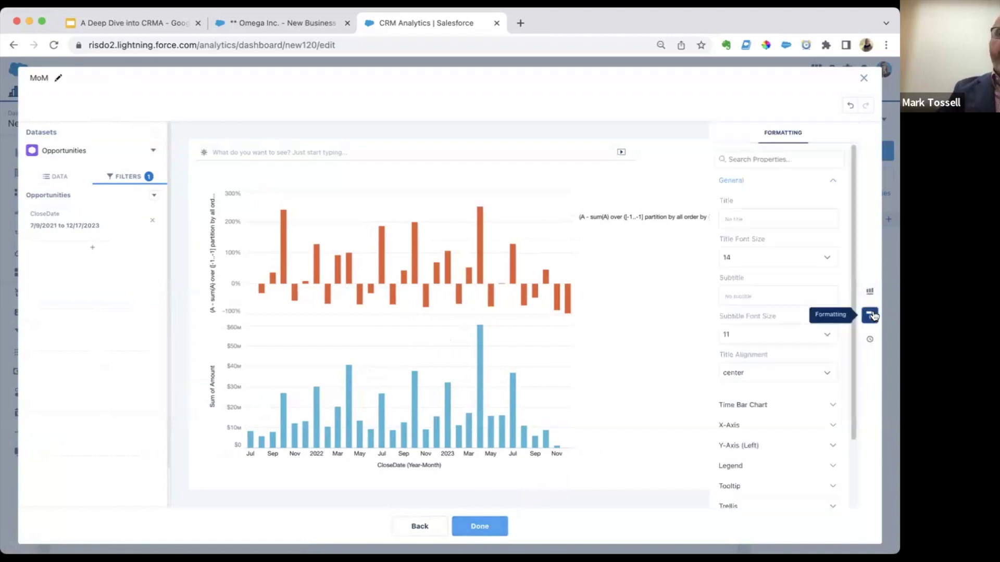
{"action": "left_click", "coordinate": [766, 453]}
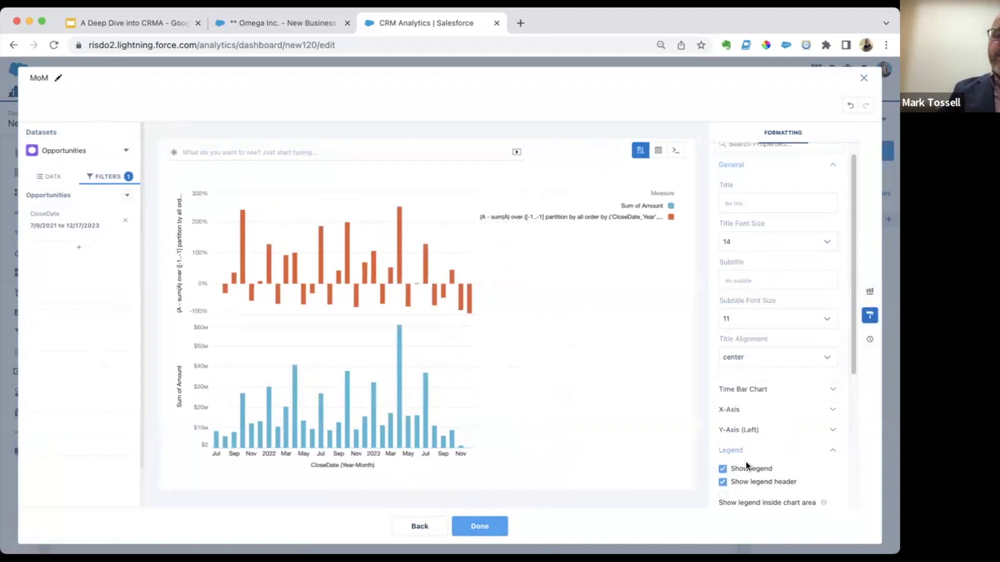
{"action": "left_click", "coordinate": [721, 469]}
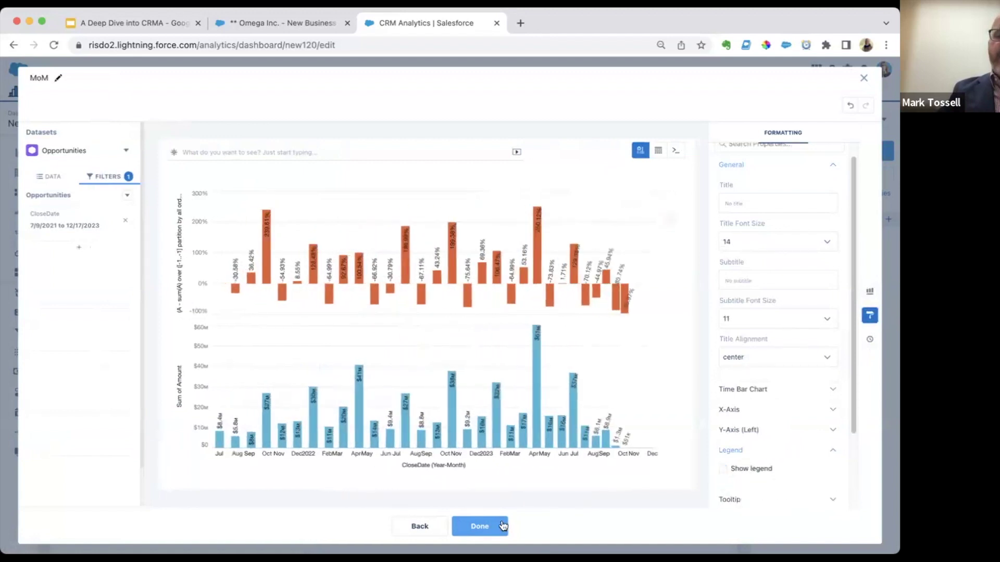
{"action": "left_click", "coordinate": [479, 526]}
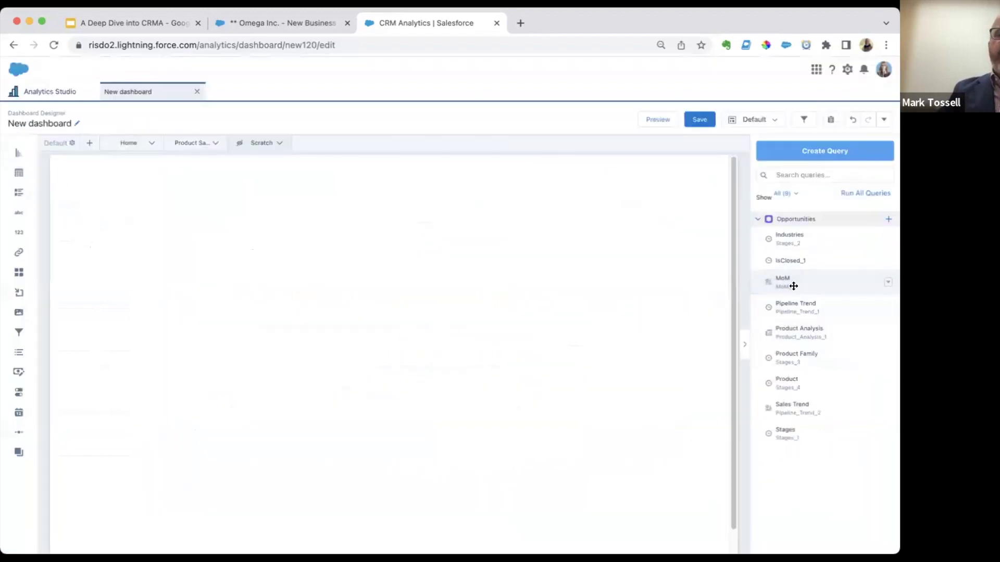
Place the MoM query as a chart on the Scratch page and enlarge it to nearly the full page width
{"action": "left_click_drag", "start_coordinate": [432, 245], "coordinate": [278, 203]}
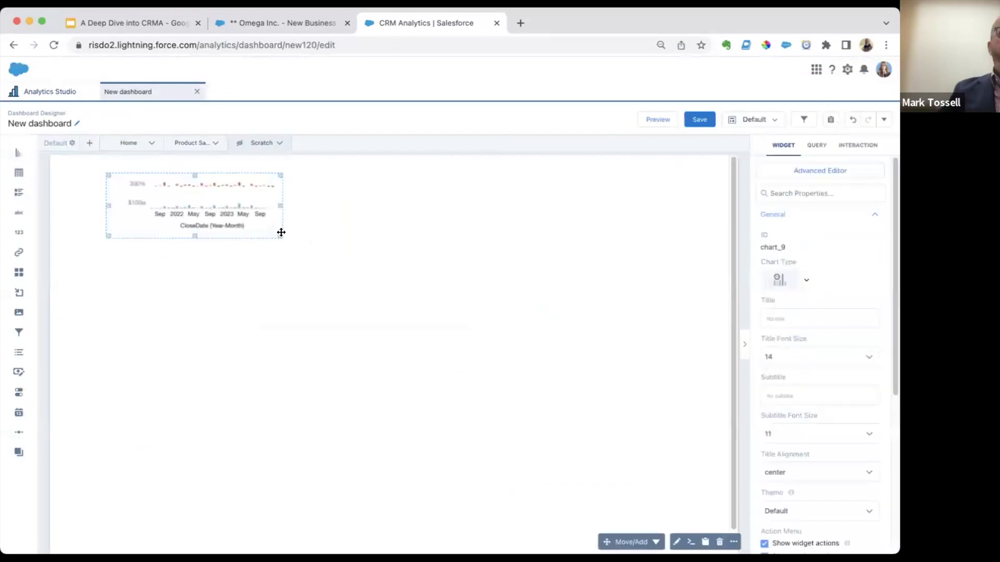
{"action": "left_click_drag", "start_coordinate": [282, 238], "coordinate": [453, 520]}
{"action": "left_click", "coordinate": [528, 380]}
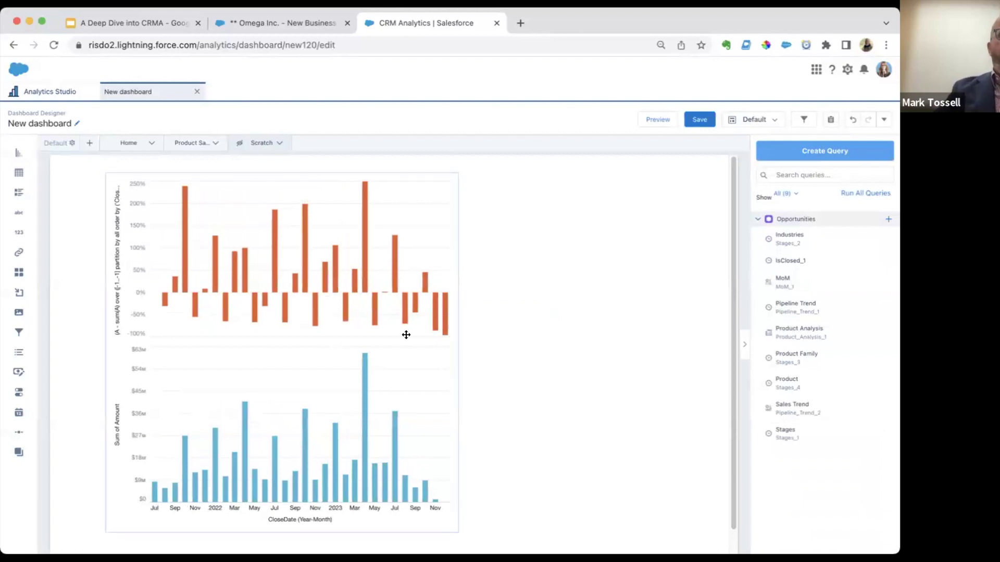
{"action": "left_click", "coordinate": [409, 320]}
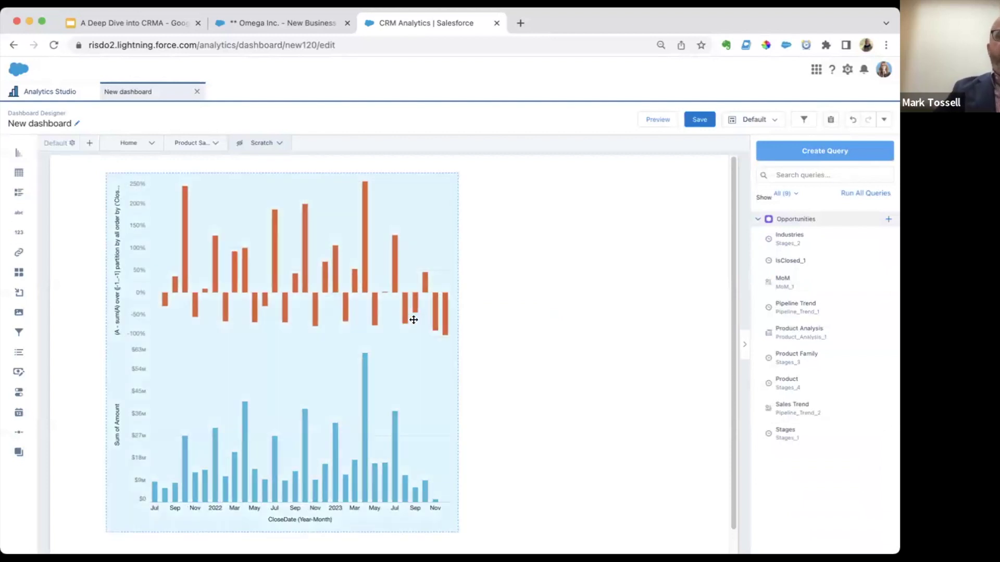
{"action": "left_click_drag", "start_coordinate": [456, 351], "coordinate": [684, 348]}
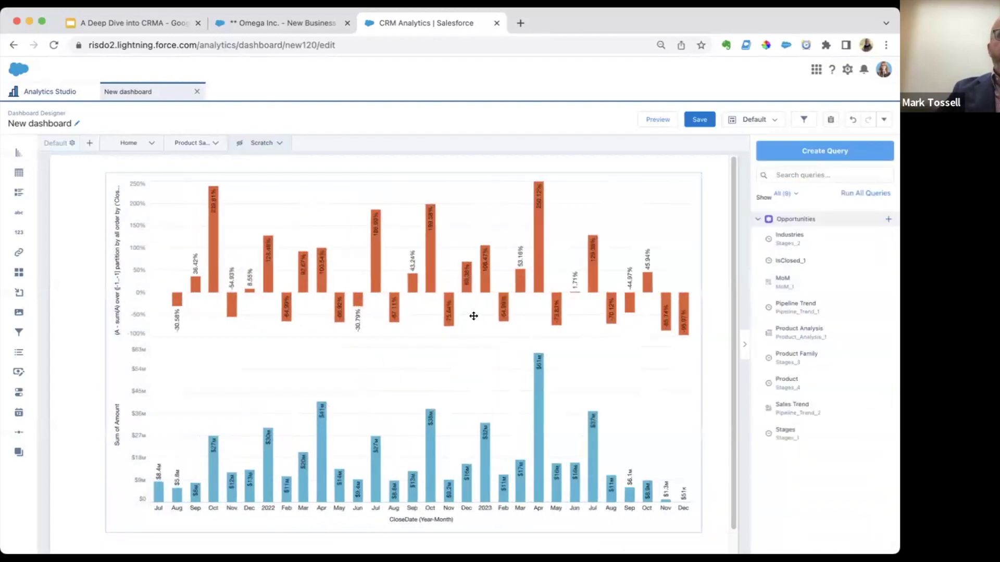
Add the Breakdown by Industry chart from the Home page to the Scratch page as well
{"action": "scroll", "coordinate": [259, 307], "scroll_direction": "down", "scroll_amount": 1}
{"action": "left_click", "coordinate": [131, 142]}
{"action": "scroll", "coordinate": [173, 338], "scroll_direction": "down", "scroll_amount": 4}
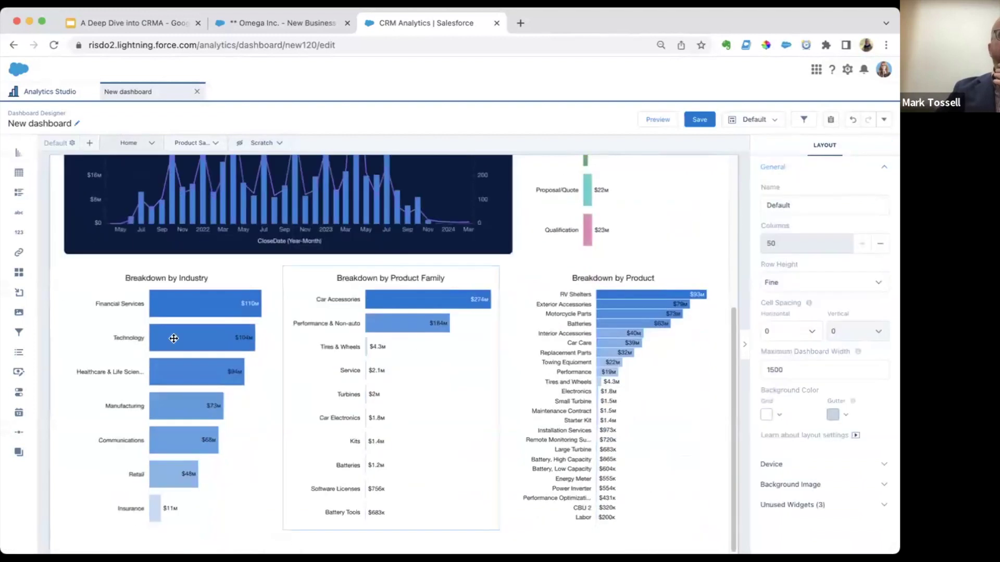
{"action": "left_click", "coordinate": [173, 339]}
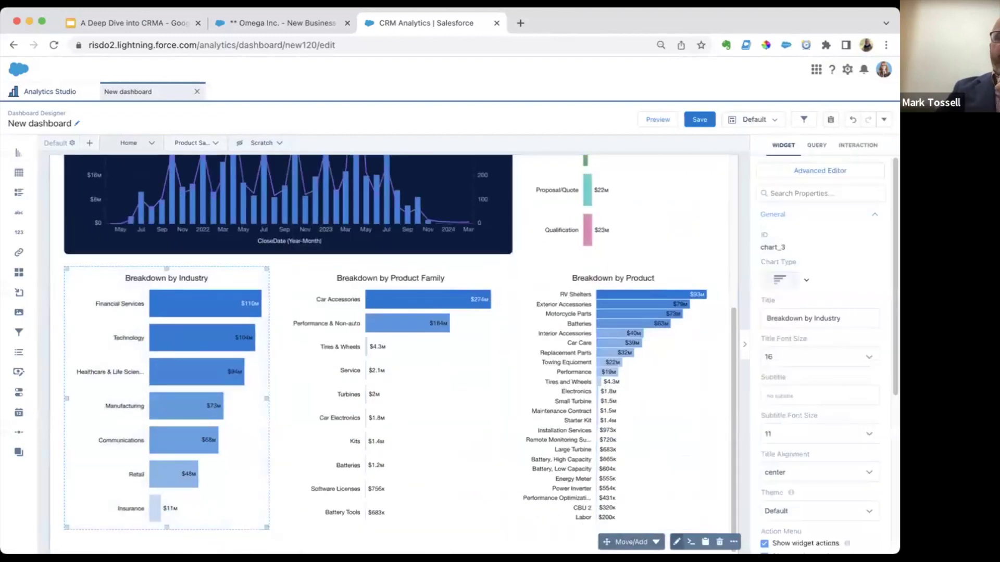
{"action": "left_click", "coordinate": [656, 543]}
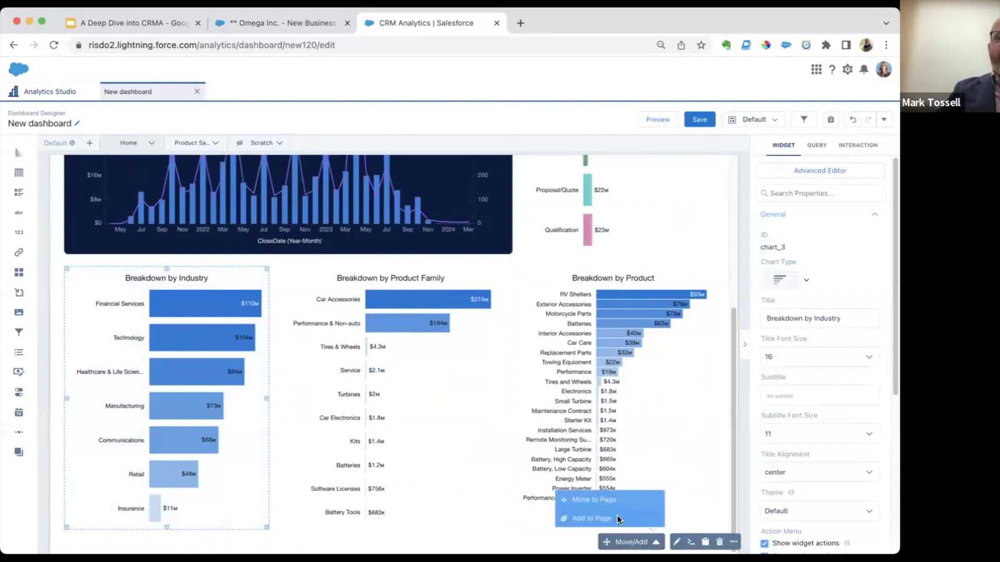
{"action": "left_click", "coordinate": [619, 518]}
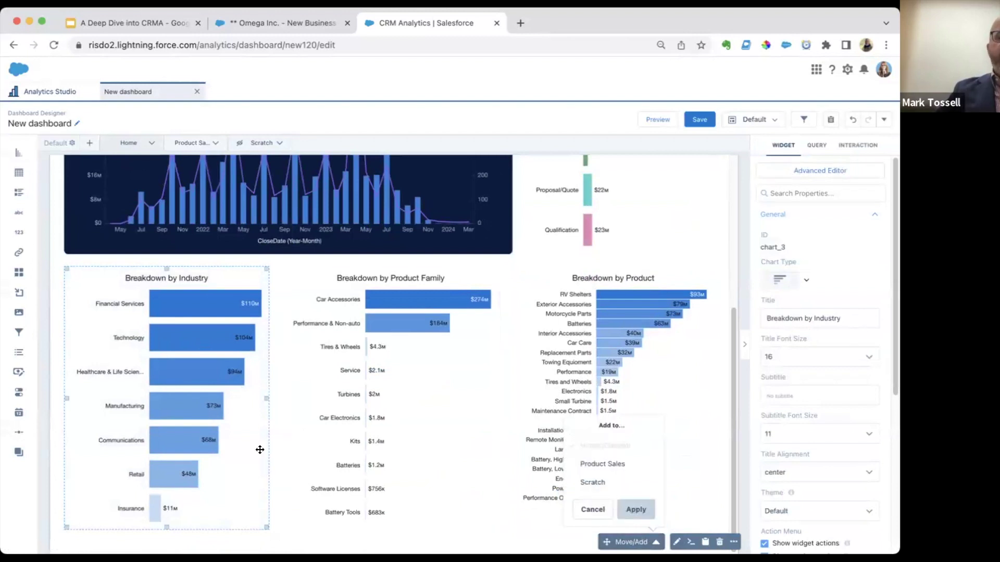
{"action": "left_click", "coordinate": [622, 483]}
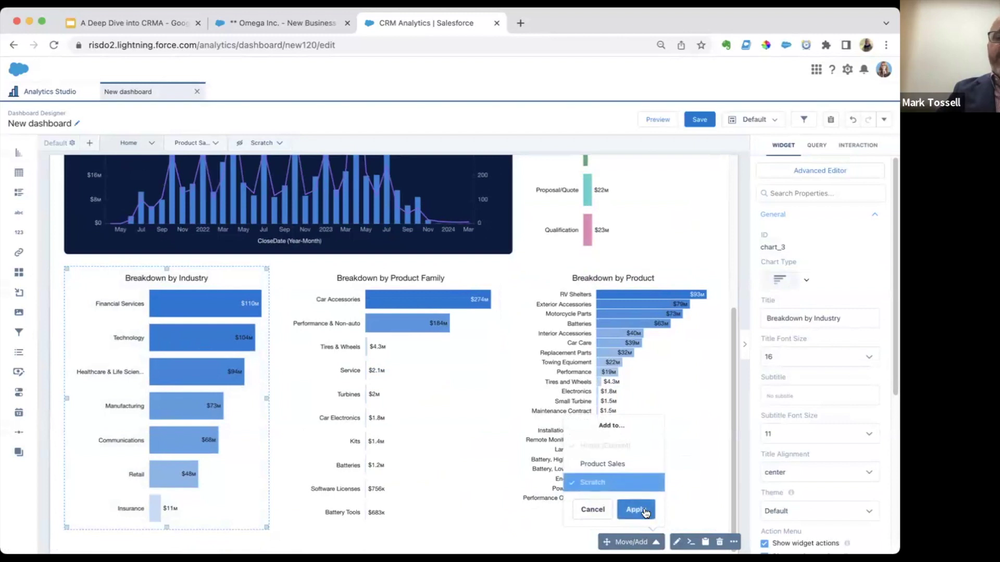
{"action": "left_click", "coordinate": [645, 508]}
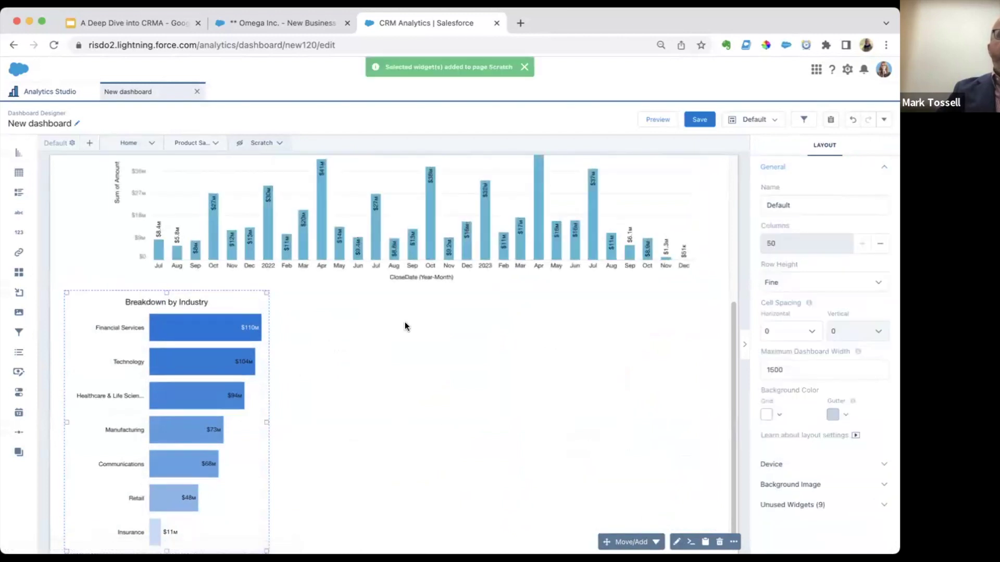
Shift the MoM chart to the left page margin and narrow it to free space beside it
{"action": "scroll", "coordinate": [404, 326], "scroll_direction": "up", "scroll_amount": 5}
{"action": "left_click", "coordinate": [425, 331]}
{"action": "left_click_drag", "start_coordinate": [425, 332], "coordinate": [401, 326]}
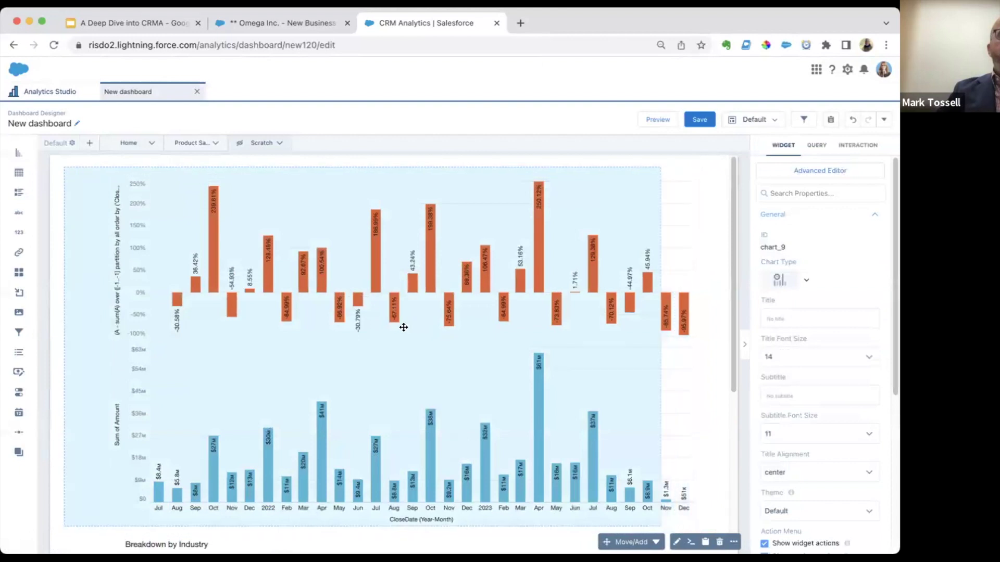
{"action": "left_click_drag", "start_coordinate": [658, 346], "coordinate": [473, 354]}
Fit the Breakdown by Industry chart beside the MoM chart at matching height, and widen the MoM chart to close the gap
{"action": "scroll", "coordinate": [307, 470], "scroll_direction": "down", "scroll_amount": 5}
{"action": "left_click", "coordinate": [210, 431]}
{"action": "left_click_drag", "start_coordinate": [267, 424], "coordinate": [651, 262]}
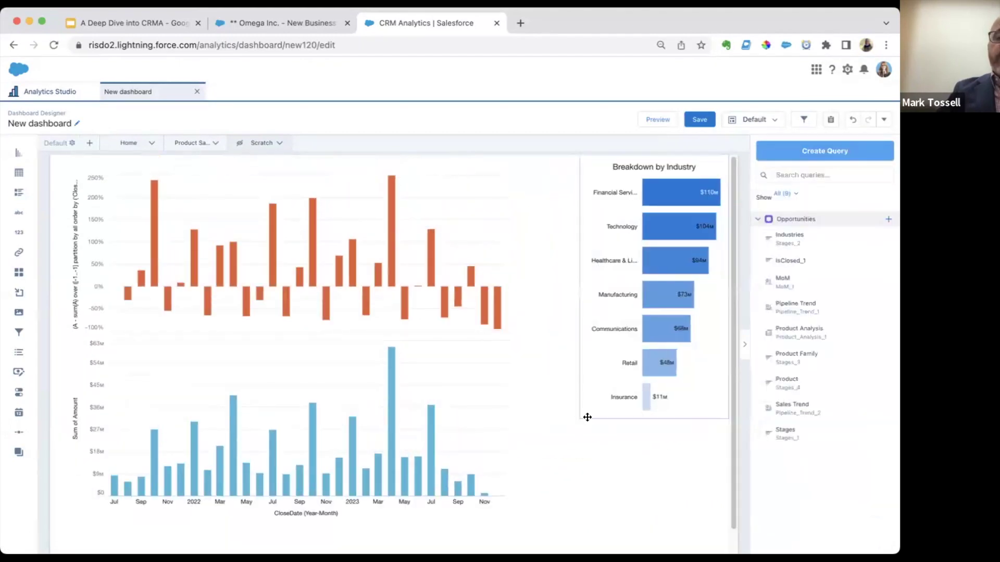
{"action": "left_click", "coordinate": [587, 417]}
{"action": "left_click_drag", "start_coordinate": [546, 482], "coordinate": [542, 510]}
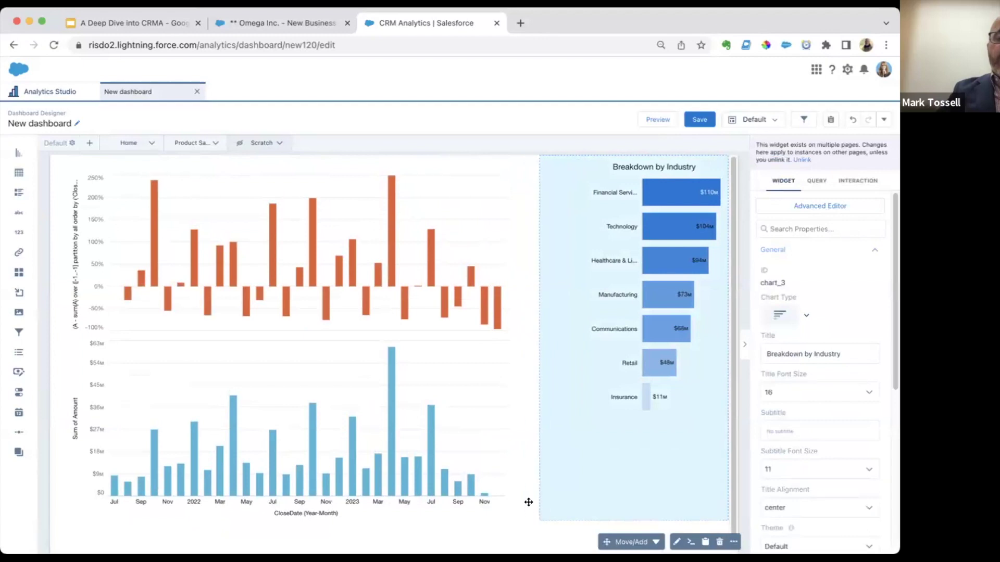
{"action": "left_click", "coordinate": [412, 447]}
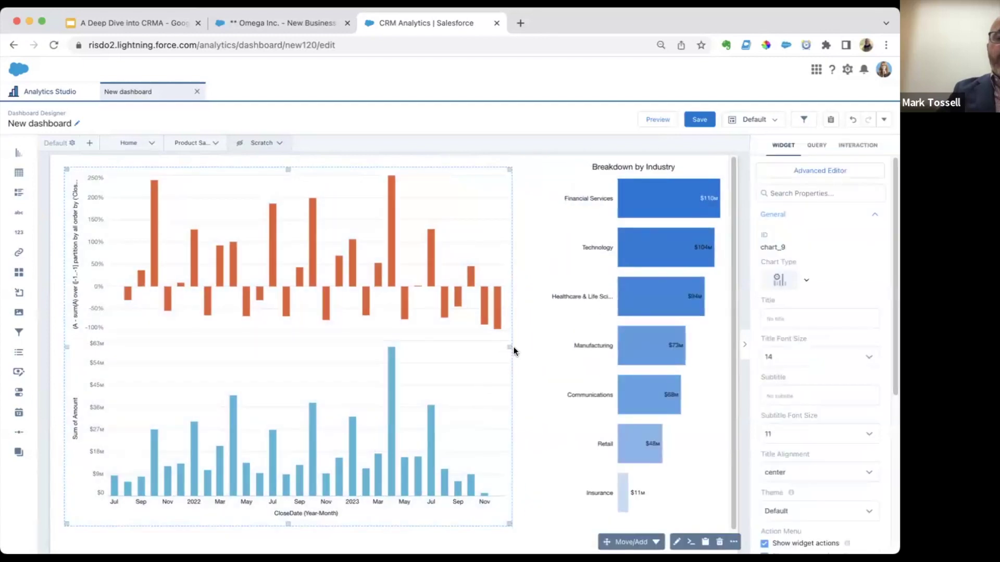
{"action": "left_click_drag", "start_coordinate": [508, 348], "coordinate": [532, 353]}
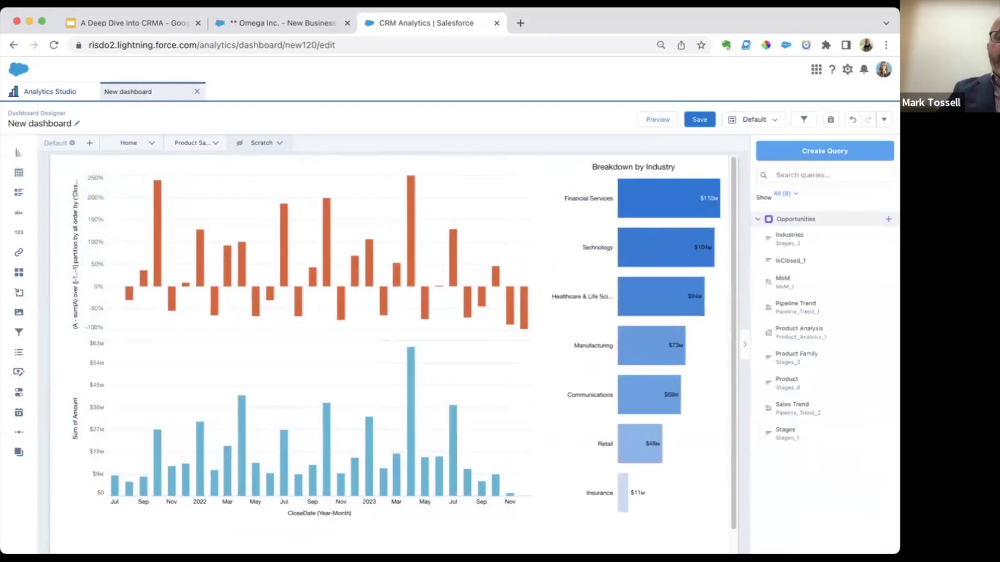
Preview the Scratch page and test filtering the MoM chart by Financial Services and by Insurance, clearing each selection
{"action": "key", "text": "super+e"}
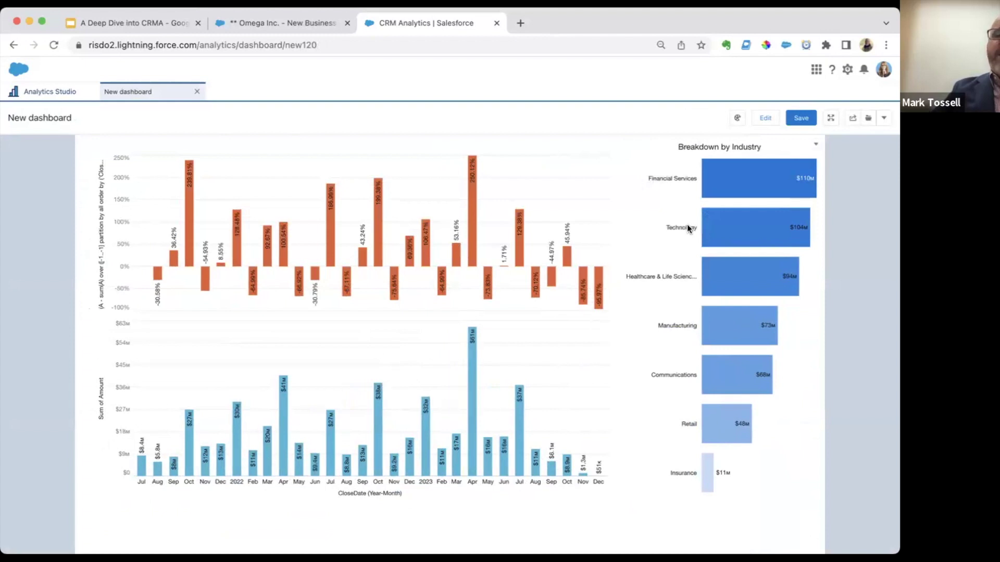
{"action": "left_click", "coordinate": [752, 183]}
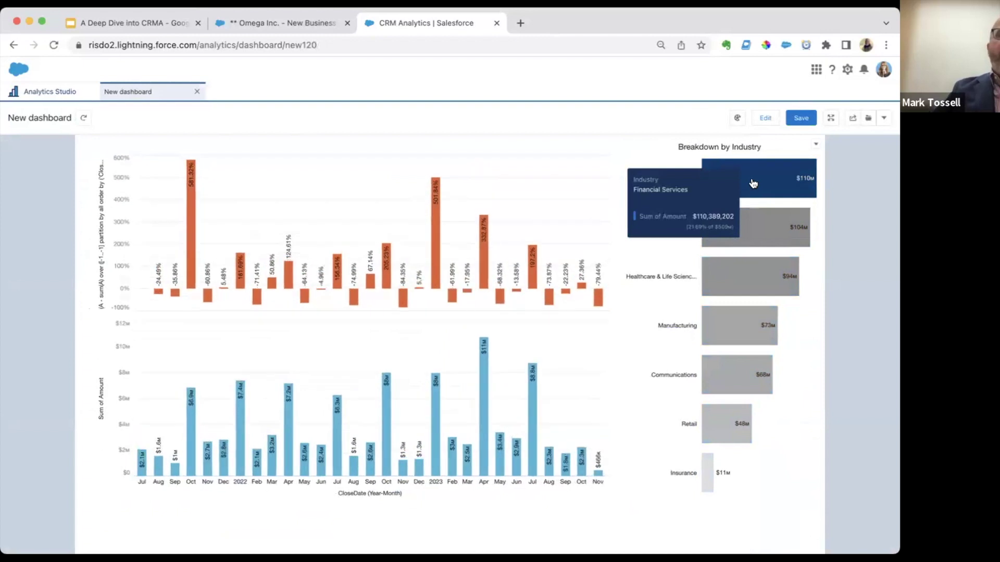
{"action": "left_click", "coordinate": [753, 183]}
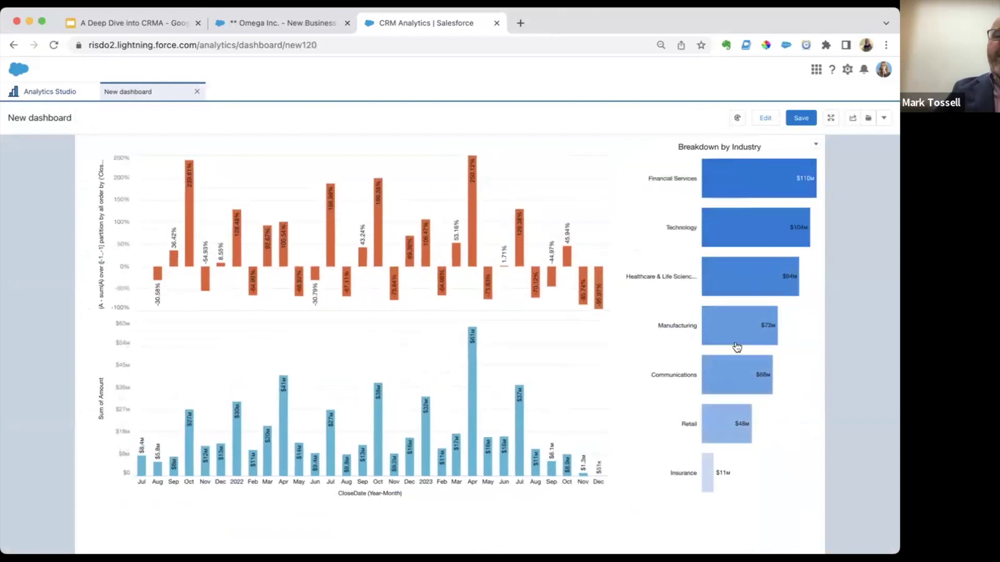
{"action": "left_click", "coordinate": [708, 471]}
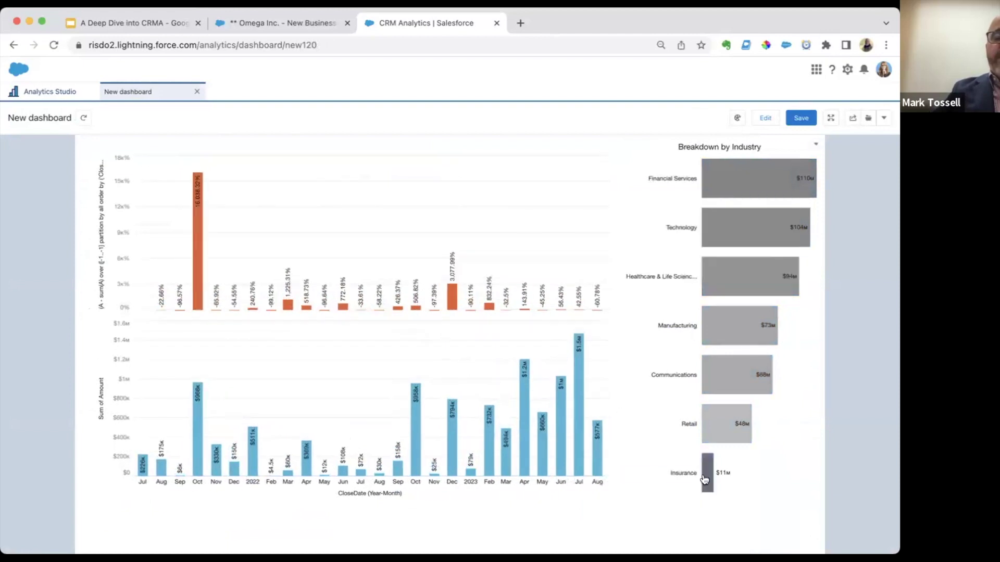
{"action": "mouse_move", "coordinate": [751, 199]}
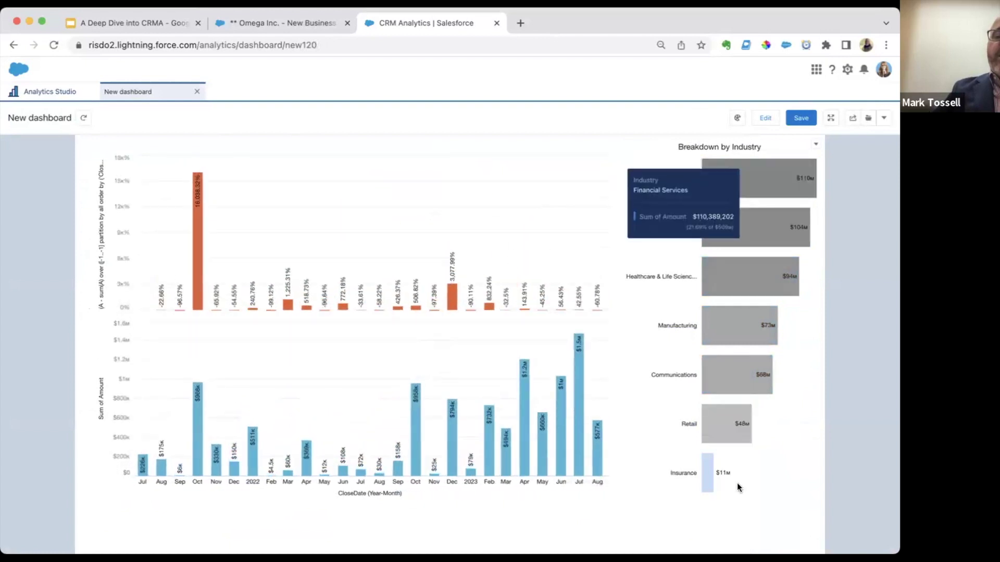
{"action": "left_click", "coordinate": [707, 471]}
{"action": "left_click", "coordinate": [707, 471]}
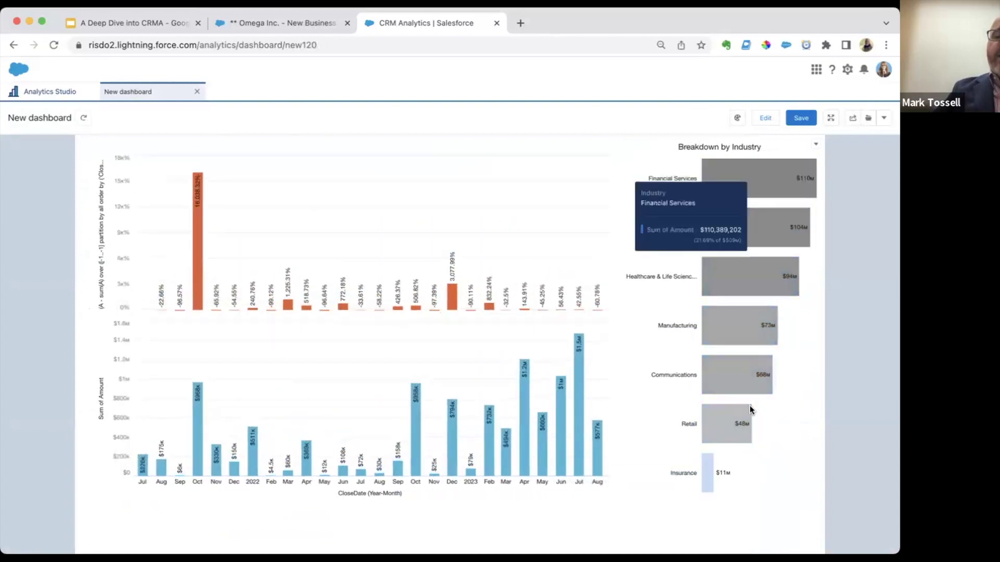
{"action": "left_click", "coordinate": [708, 471]}
Test a combined industry selection of Financial Services, Technology and Healthcare & Life Sciences on the MoM chart
{"action": "left_click", "coordinate": [758, 182]}
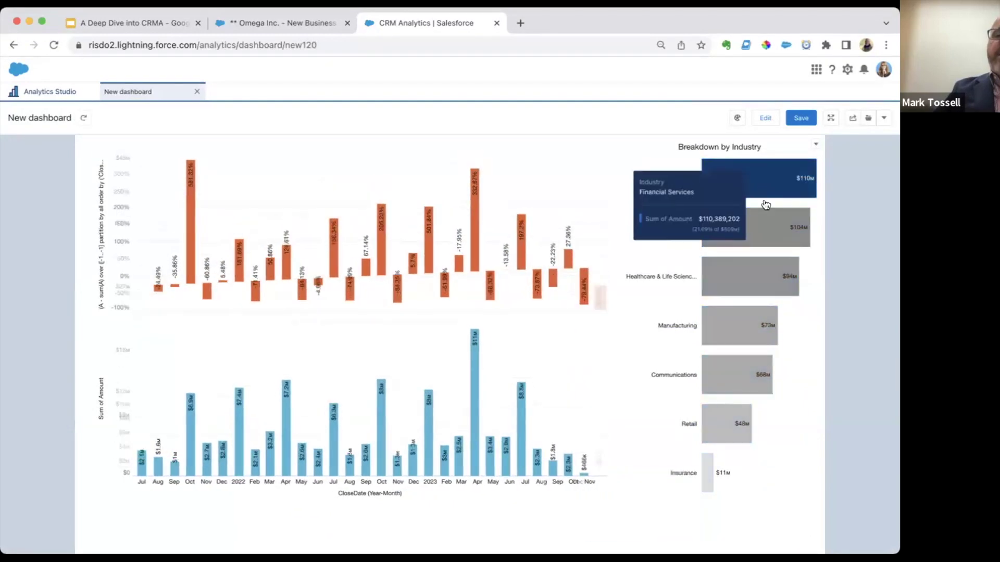
{"action": "left_click", "coordinate": [769, 232]}
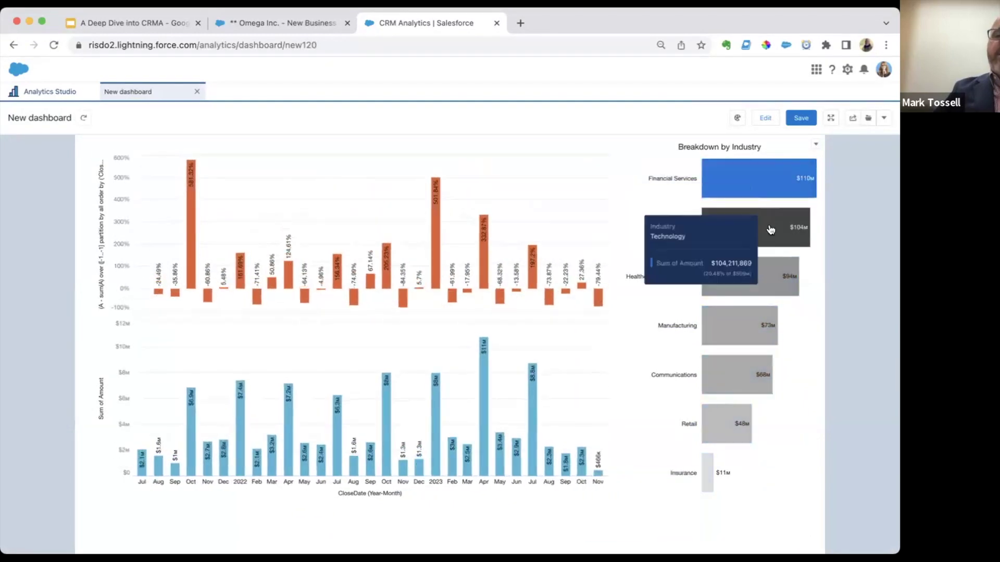
{"action": "left_click", "coordinate": [767, 273]}
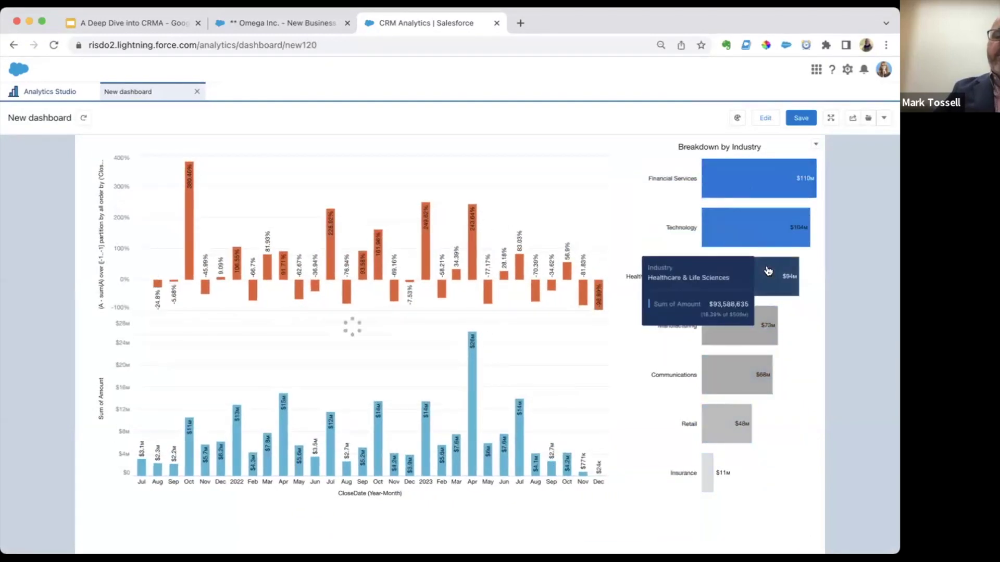
Return to editing the dashboard and look over the Product Sales page
{"action": "left_click", "coordinate": [765, 119]}
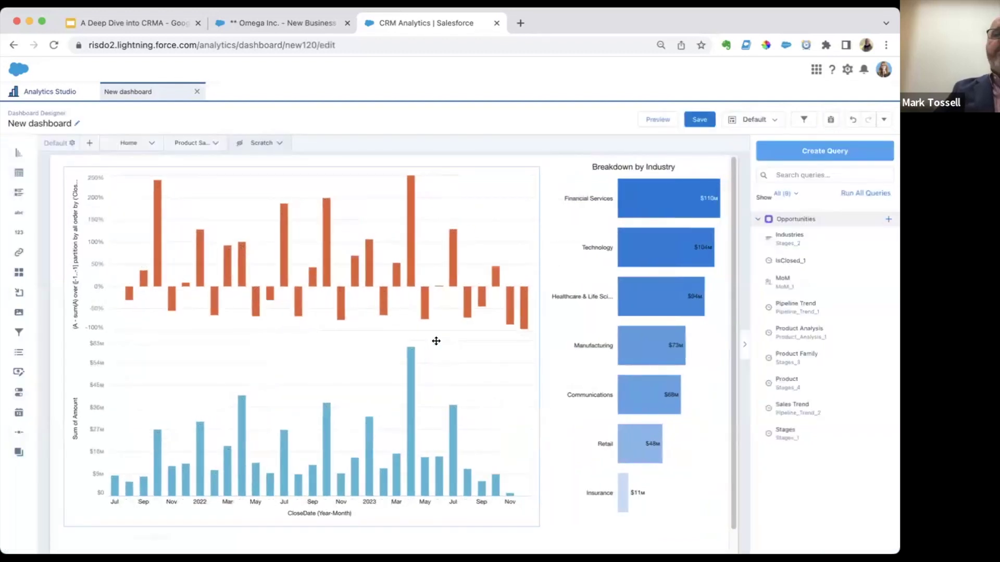
{"action": "left_click", "coordinate": [203, 144]}
{"action": "scroll", "coordinate": [424, 331], "scroll_direction": "down", "scroll_amount": 5}
{"action": "scroll", "coordinate": [446, 361], "scroll_direction": "up", "scroll_amount": 5}
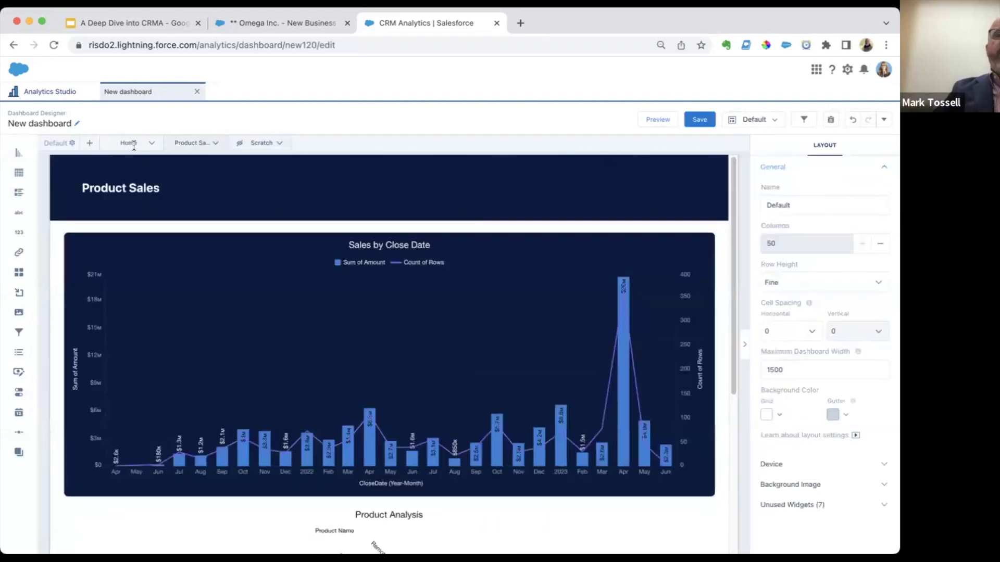
Add a navigation widget below the breakdown charts on the Home page and shrink it to a compact two-tab bar
{"action": "scroll", "coordinate": [404, 272], "scroll_direction": "down", "scroll_amount": 5}
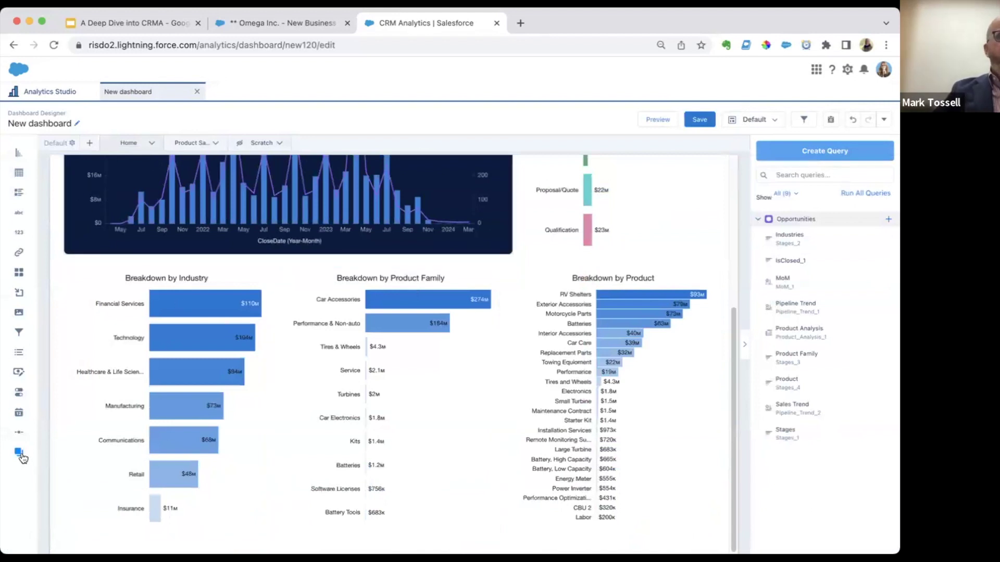
{"action": "left_click_drag", "start_coordinate": [21, 456], "coordinate": [243, 507]}
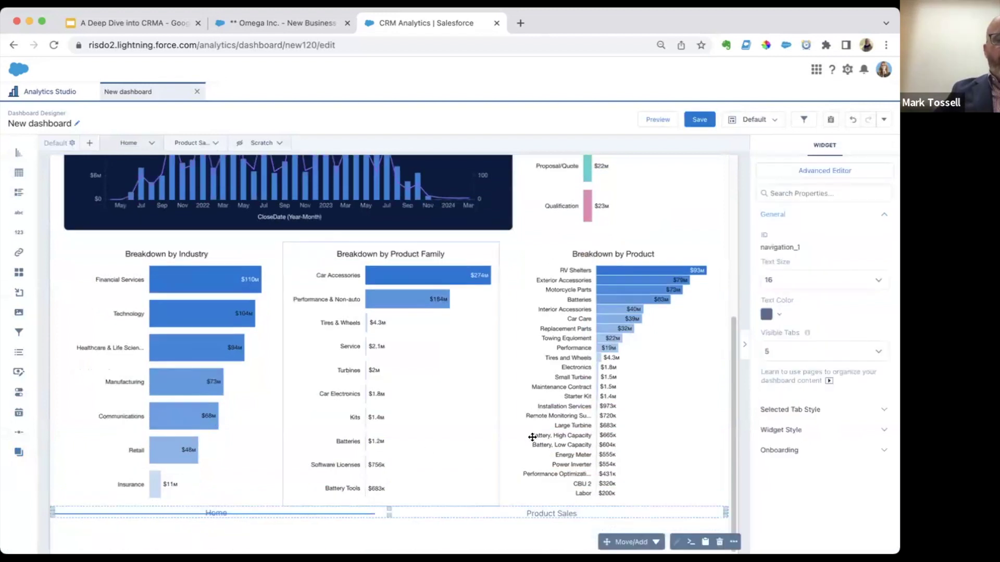
{"action": "left_click_drag", "start_coordinate": [725, 514], "coordinate": [471, 541]}
{"action": "left_click_drag", "start_coordinate": [322, 519], "coordinate": [308, 486]}
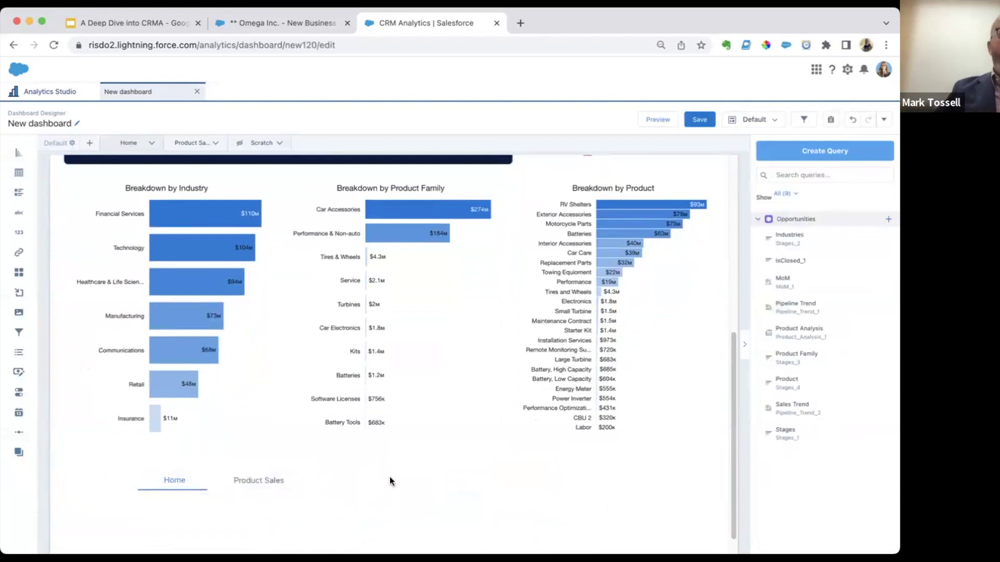
{"action": "left_click", "coordinate": [266, 472]}
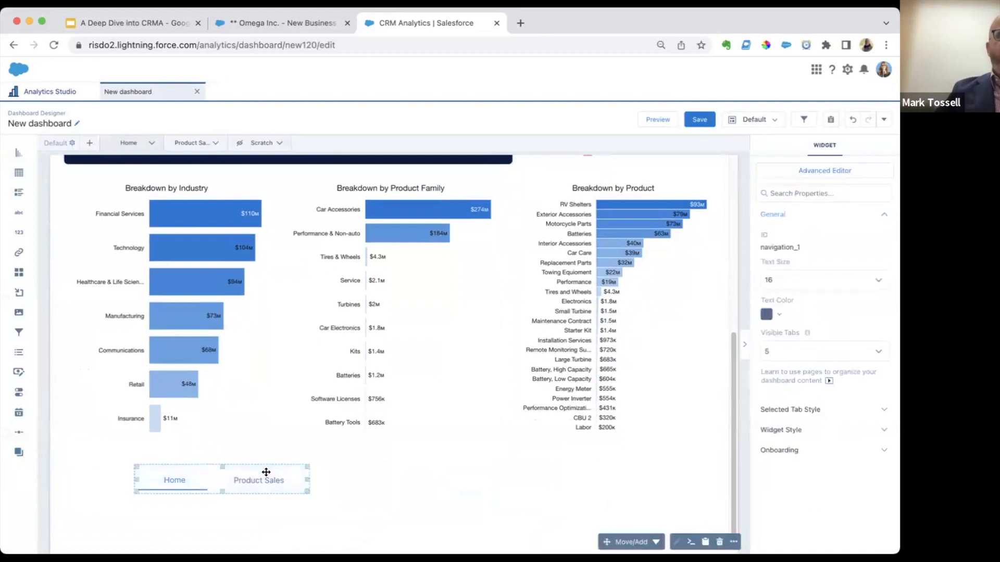
Shift the Home page's Product Sales title up and left in the header, and place the navigation widget directly beneath it
{"action": "scroll", "coordinate": [266, 458], "scroll_direction": "up", "scroll_amount": 4}
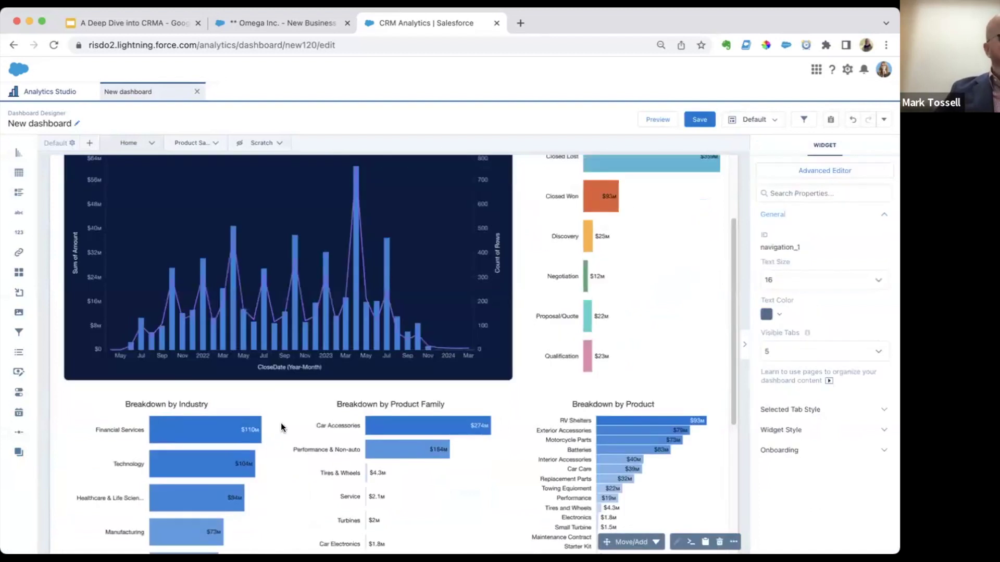
{"action": "scroll", "coordinate": [281, 428], "scroll_direction": "up", "scroll_amount": 2}
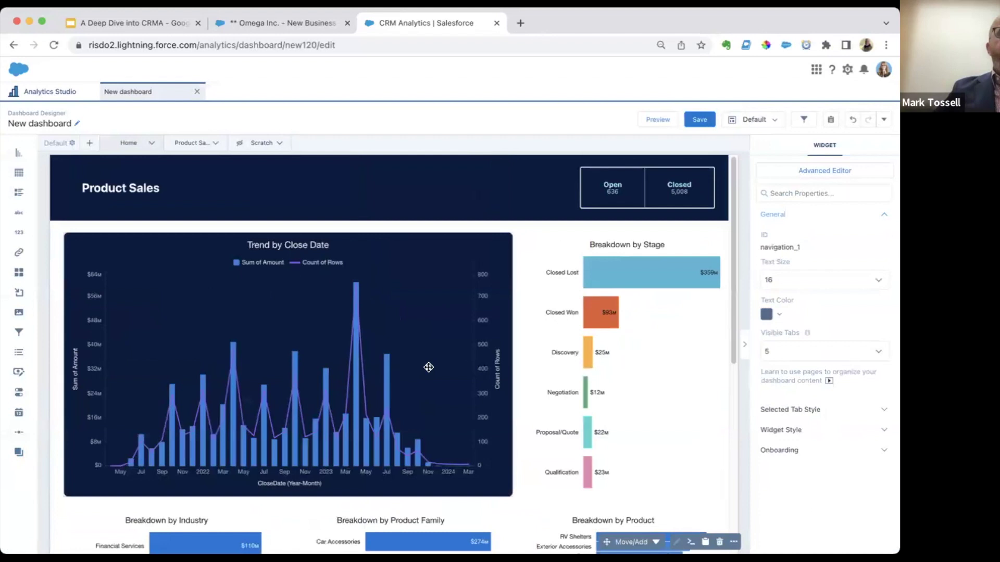
{"action": "left_click", "coordinate": [178, 196]}
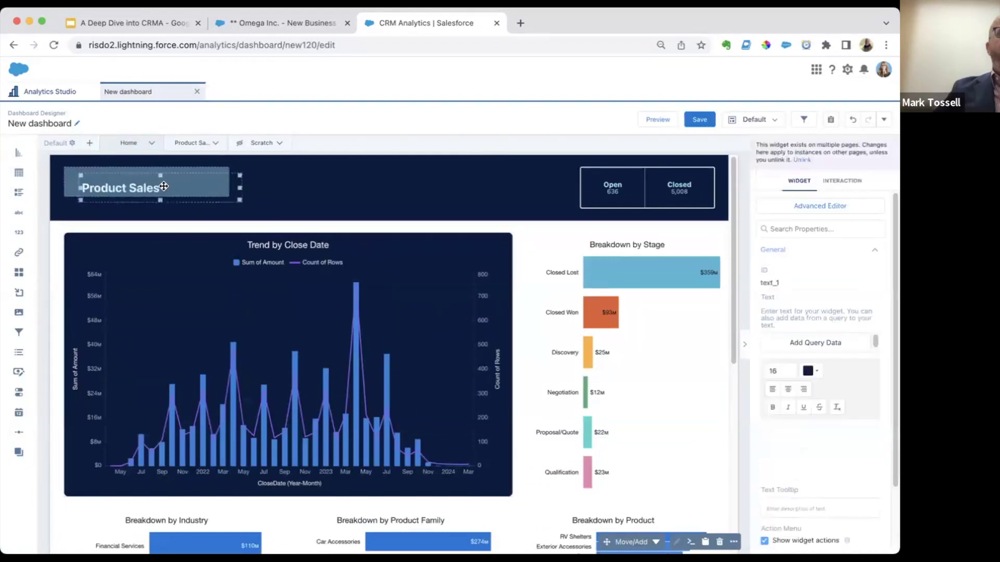
{"action": "scroll", "coordinate": [228, 513], "scroll_direction": "down", "scroll_amount": 5}
{"action": "left_click", "coordinate": [229, 514]}
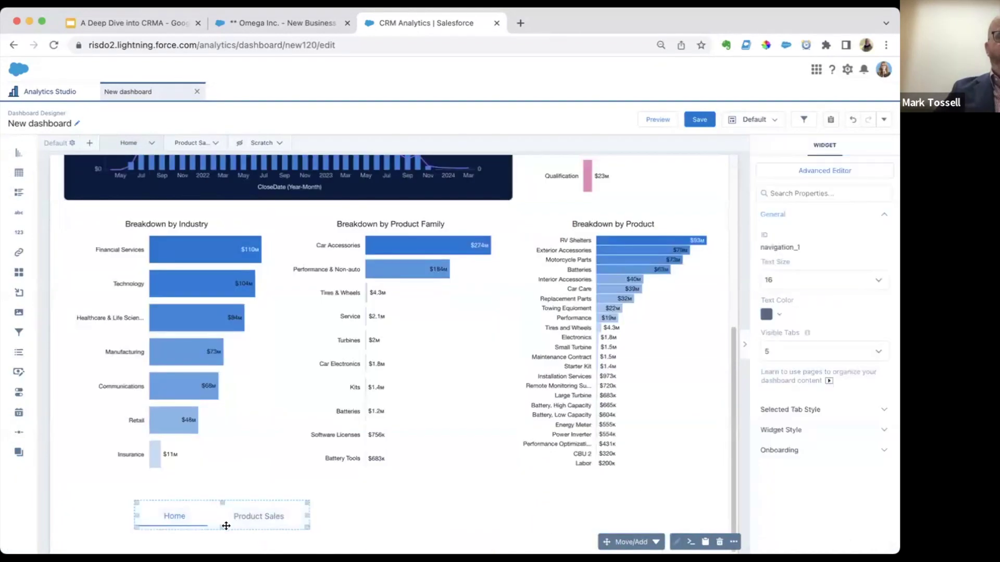
{"action": "left_click_drag", "start_coordinate": [223, 526], "coordinate": [195, 219]}
{"action": "left_click", "coordinate": [220, 506]}
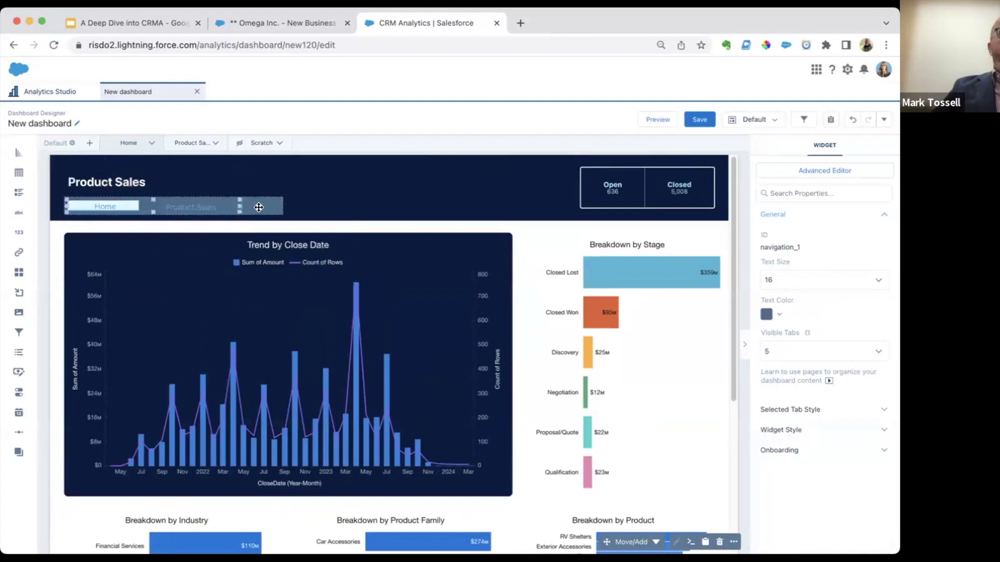
Remove the bottom border from the navigation widget's selected tab style and clear the border around the whole widget
{"action": "left_click", "coordinate": [797, 410]}
{"action": "scroll", "coordinate": [799, 402], "scroll_direction": "down", "scroll_amount": 2}
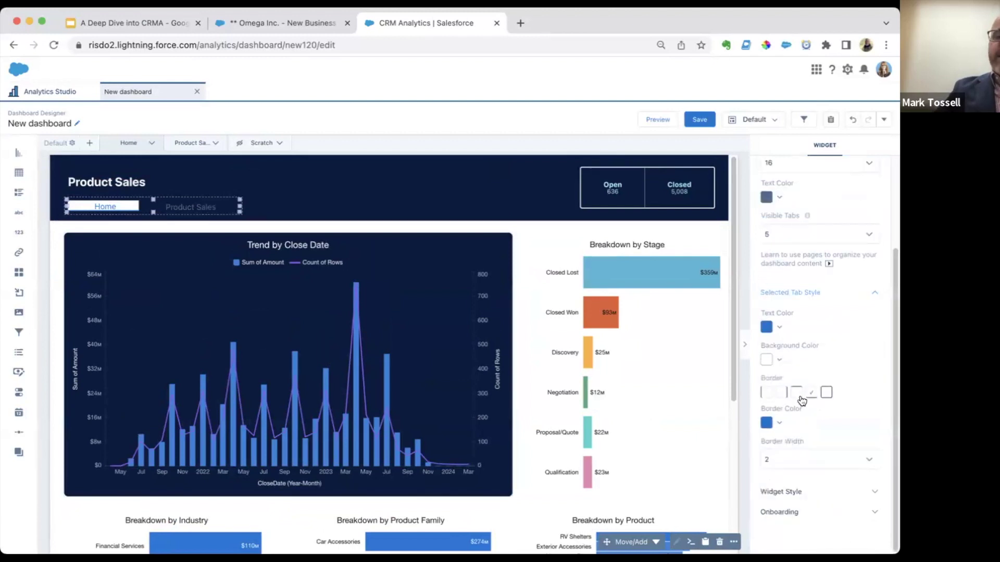
{"action": "left_click", "coordinate": [811, 395]}
{"action": "left_click", "coordinate": [798, 492]}
{"action": "scroll", "coordinate": [798, 492], "scroll_direction": "down", "scroll_amount": 3}
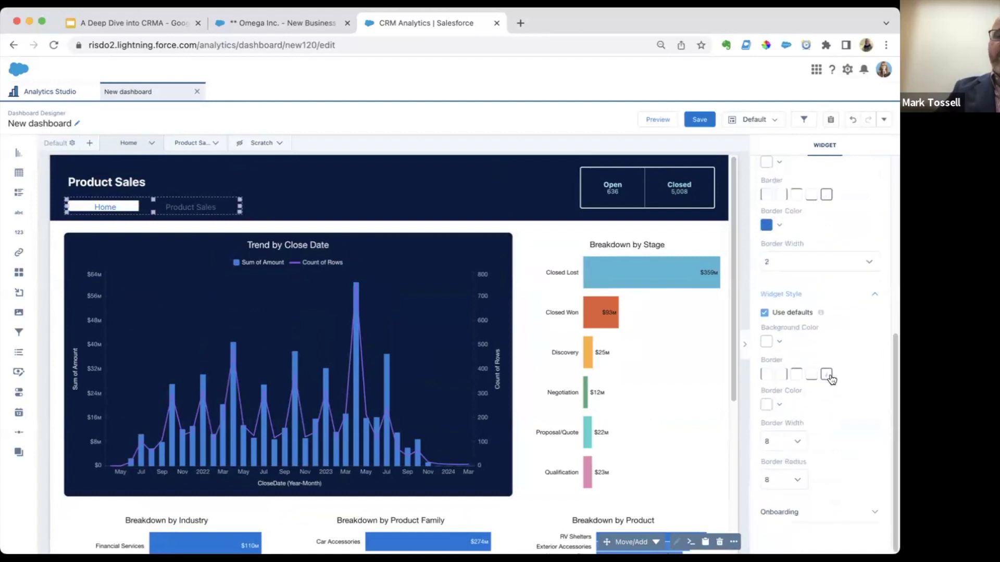
{"action": "left_click", "coordinate": [744, 414]}
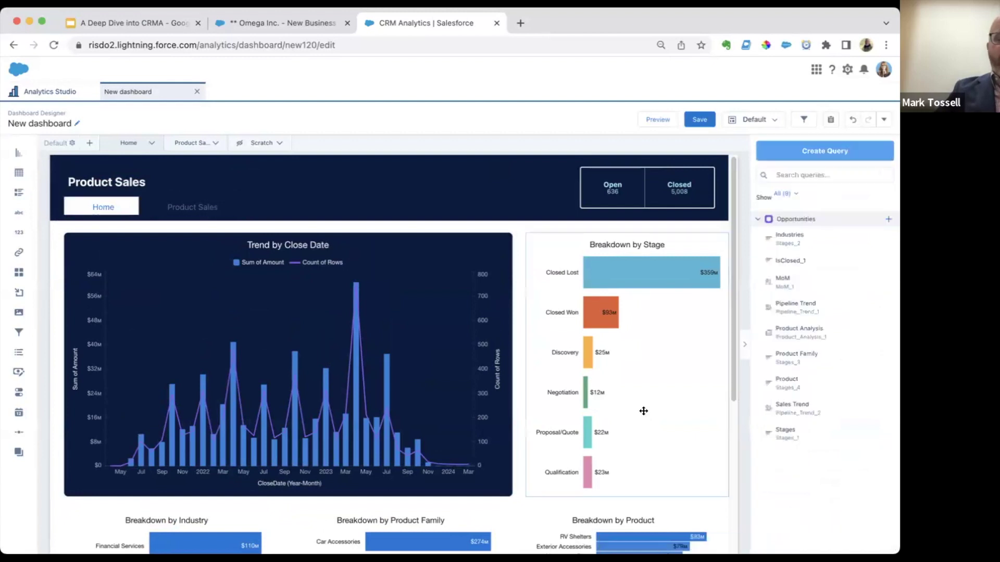
Move the navigation widget to the middle of the Home header and add it to the Product Sales page as well
{"action": "left_click", "coordinate": [215, 205]}
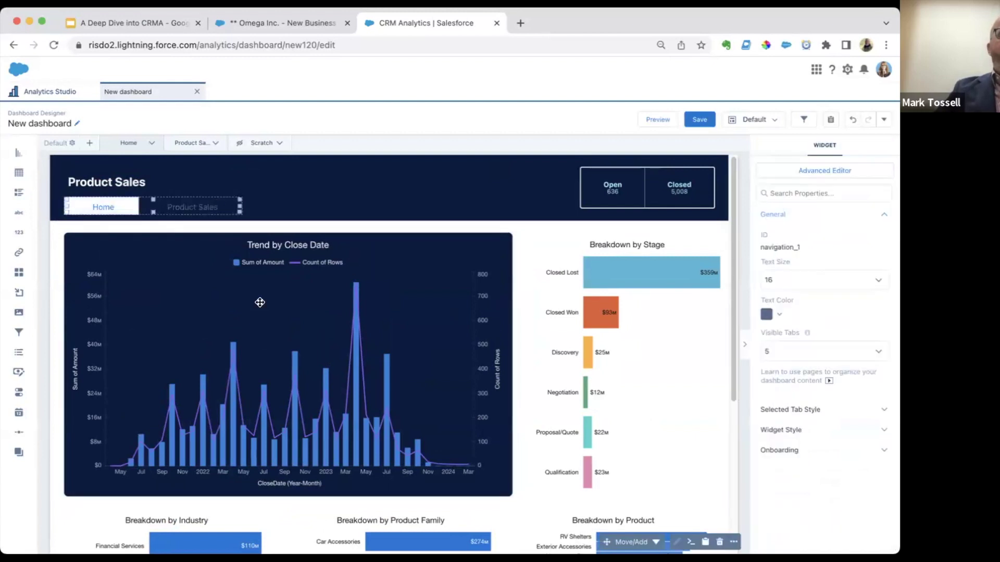
{"action": "left_click_drag", "start_coordinate": [180, 207], "coordinate": [405, 198]}
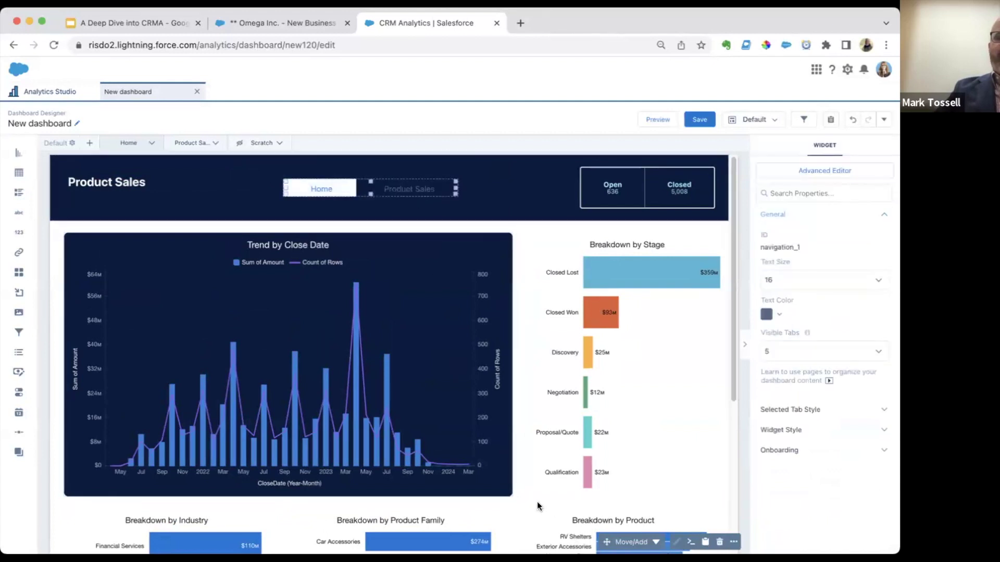
{"action": "left_click", "coordinate": [633, 542]}
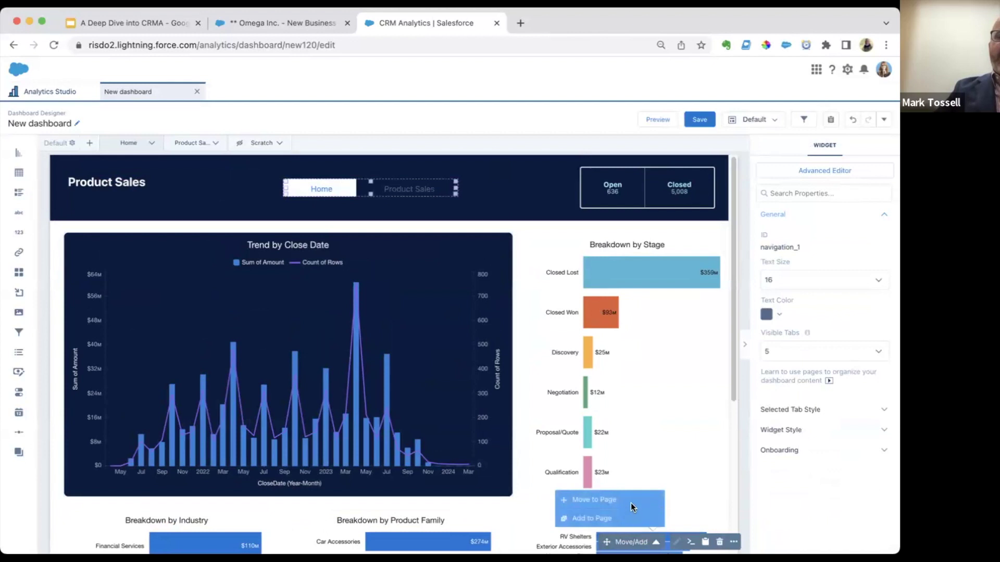
{"action": "left_click", "coordinate": [631, 517]}
{"action": "left_click", "coordinate": [624, 463]}
{"action": "left_click", "coordinate": [637, 509]}
On the Product Sales page, move the navigation widget from below the Product Analysis chart to the middle of the header
{"action": "left_click", "coordinate": [192, 142]}
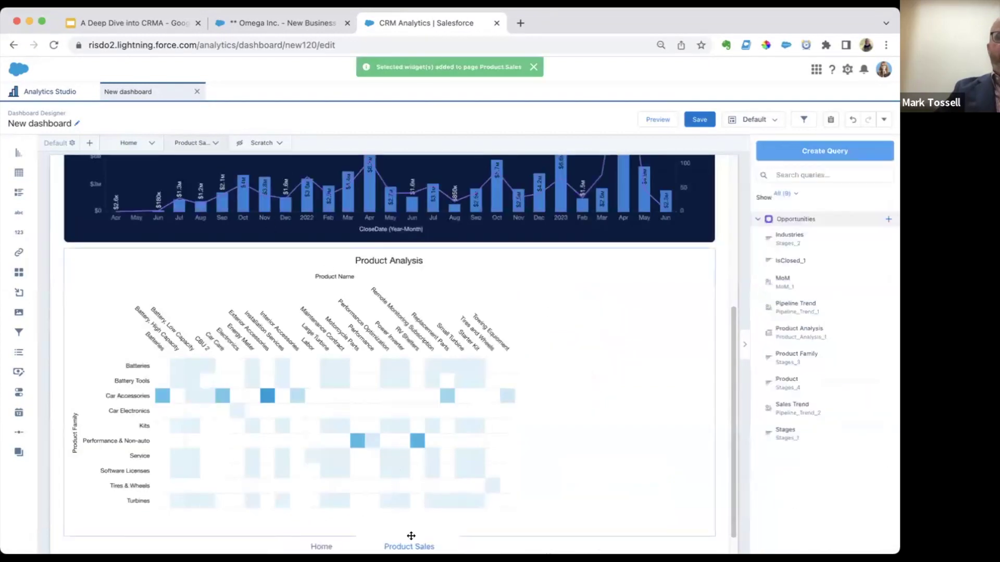
{"action": "left_click_drag", "start_coordinate": [411, 539], "coordinate": [445, 191]}
{"action": "left_click", "coordinate": [740, 254]}
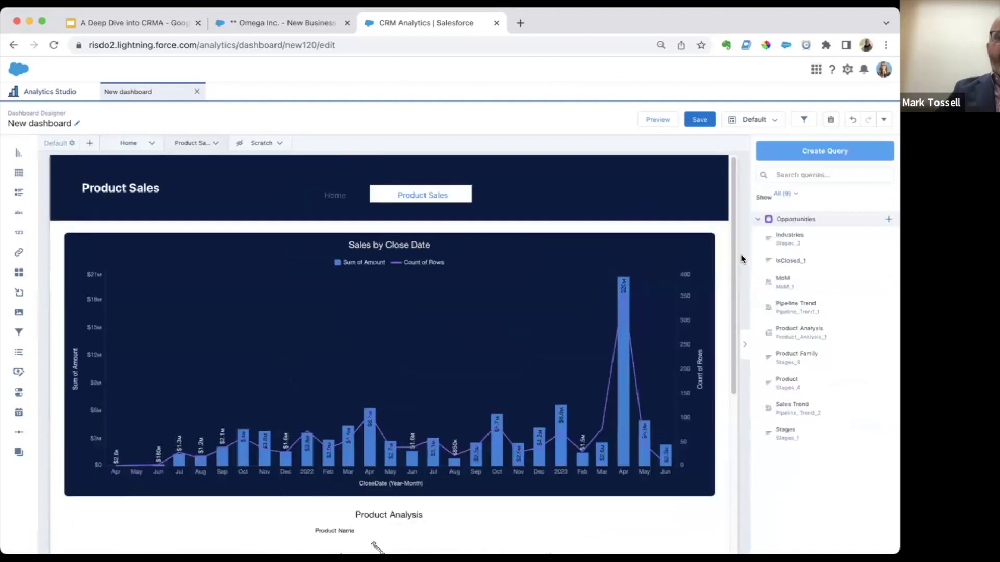
Preview the dashboard and test switching between the Home and Product Sales pages with the navigation widget
{"action": "key", "text": "super+e"}
{"action": "left_click", "coordinate": [384, 179]}
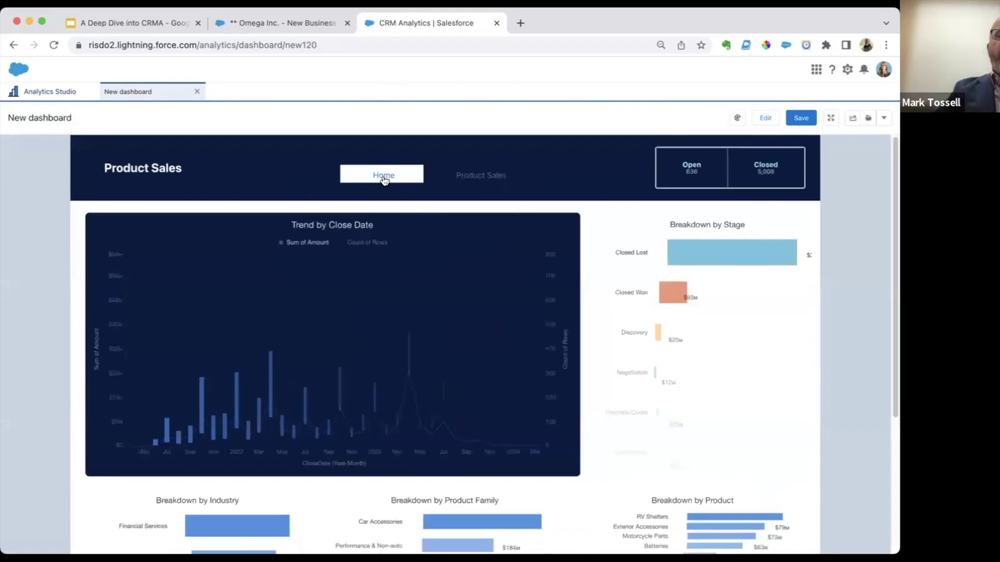
{"action": "left_click", "coordinate": [475, 170]}
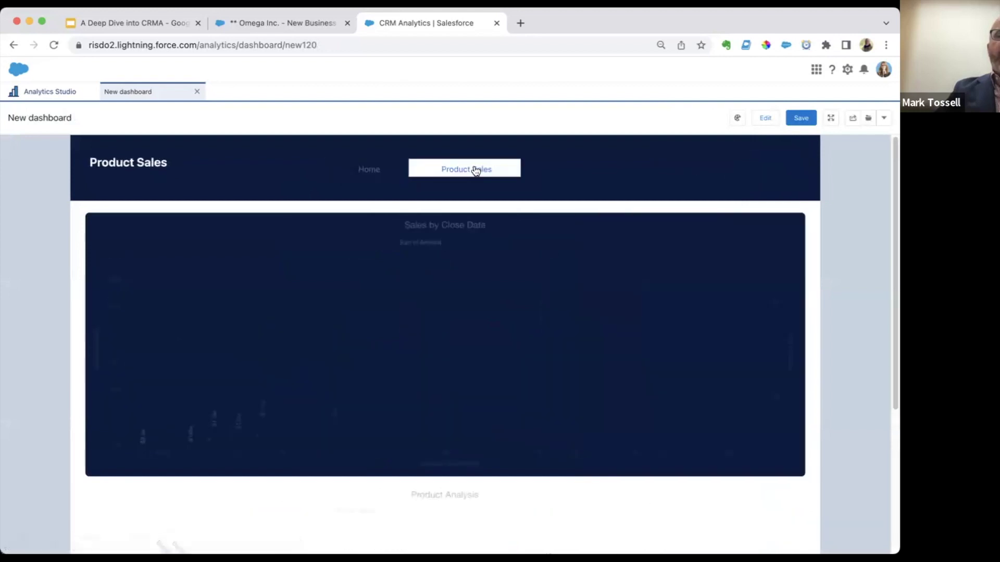
{"action": "left_click", "coordinate": [384, 173]}
Filter Home by Performance & Non-auto in Breakdown by Product Family and check how the selection affects the Product Sales page
{"action": "scroll", "coordinate": [450, 277], "scroll_direction": "down", "scroll_amount": 4}
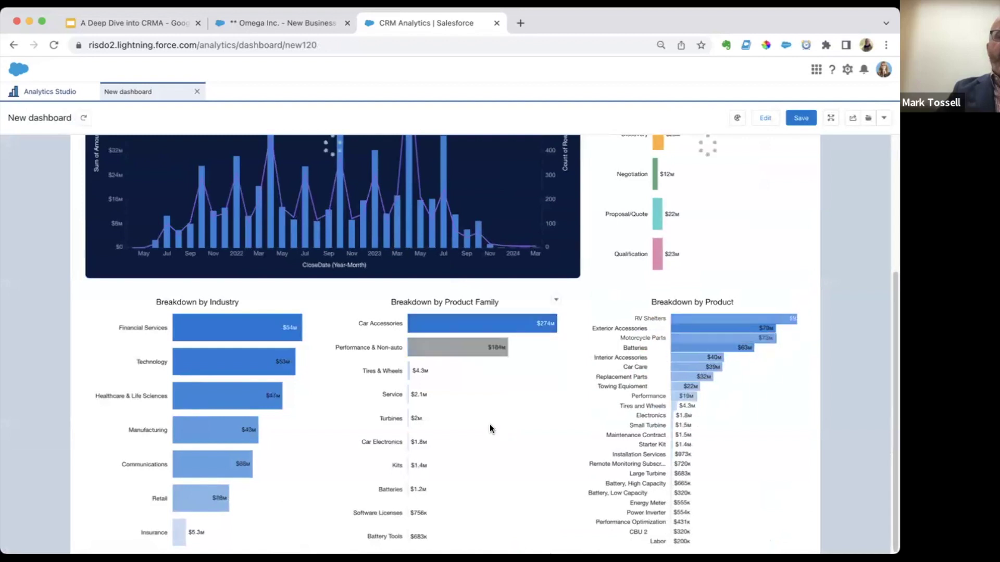
{"action": "scroll", "coordinate": [323, 238], "scroll_direction": "up", "scroll_amount": 4}
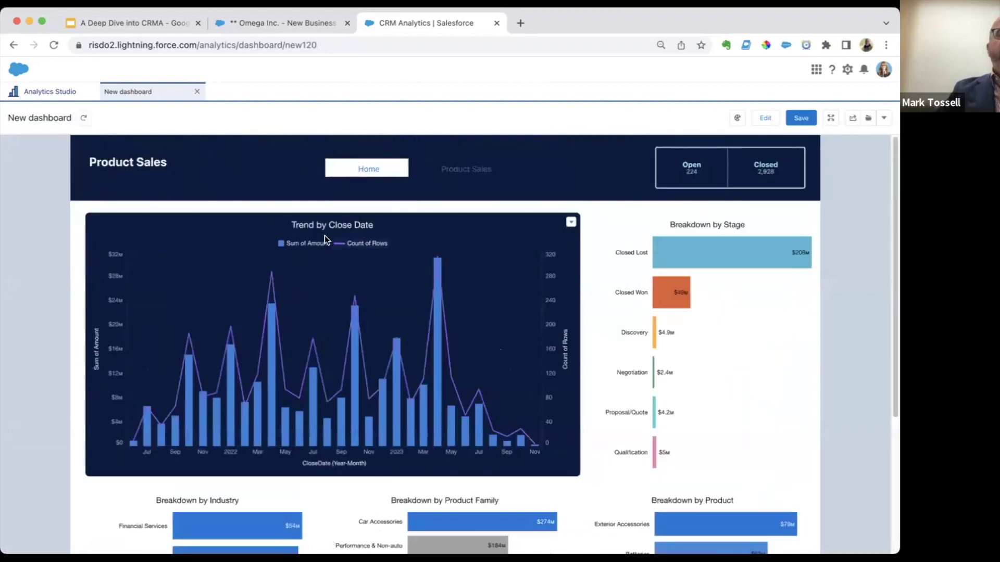
{"action": "left_click", "coordinate": [474, 169]}
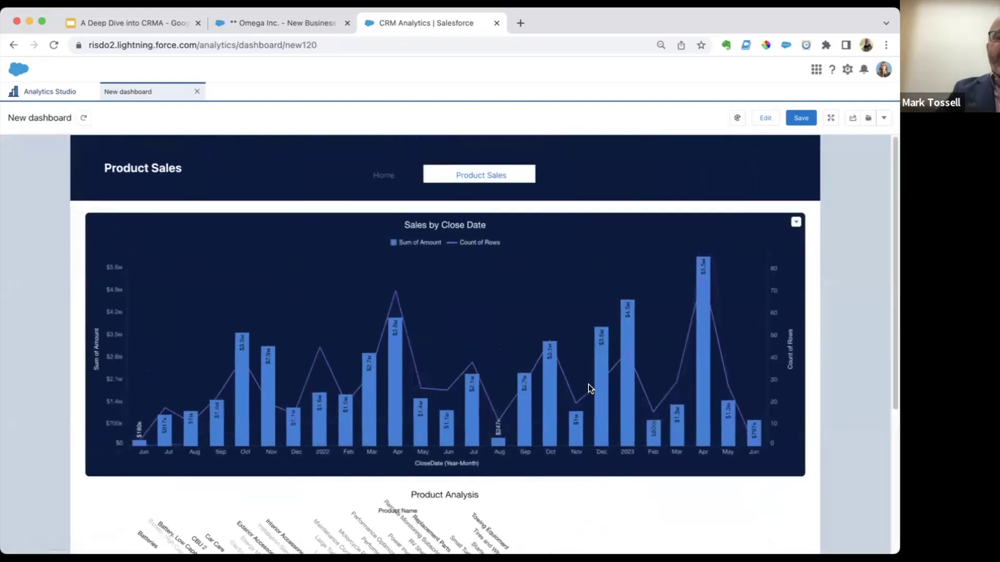
{"action": "scroll", "coordinate": [590, 388], "scroll_direction": "down", "scroll_amount": 4}
{"action": "scroll", "coordinate": [589, 391], "scroll_direction": "up", "scroll_amount": 4}
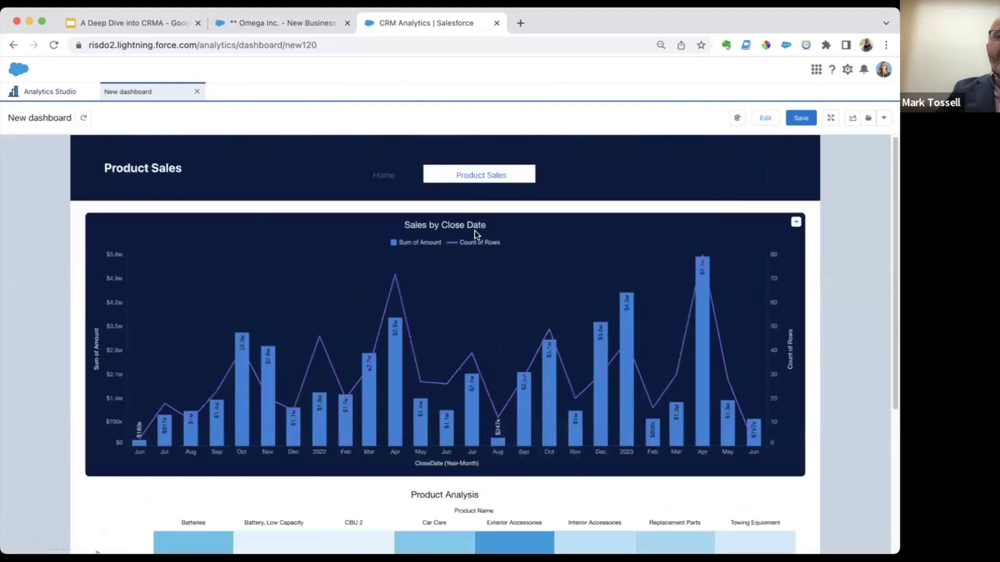
Reset the dashboard to its initial view and switch to the closing Thank you slide in Google Slides
{"action": "left_click", "coordinate": [84, 118]}
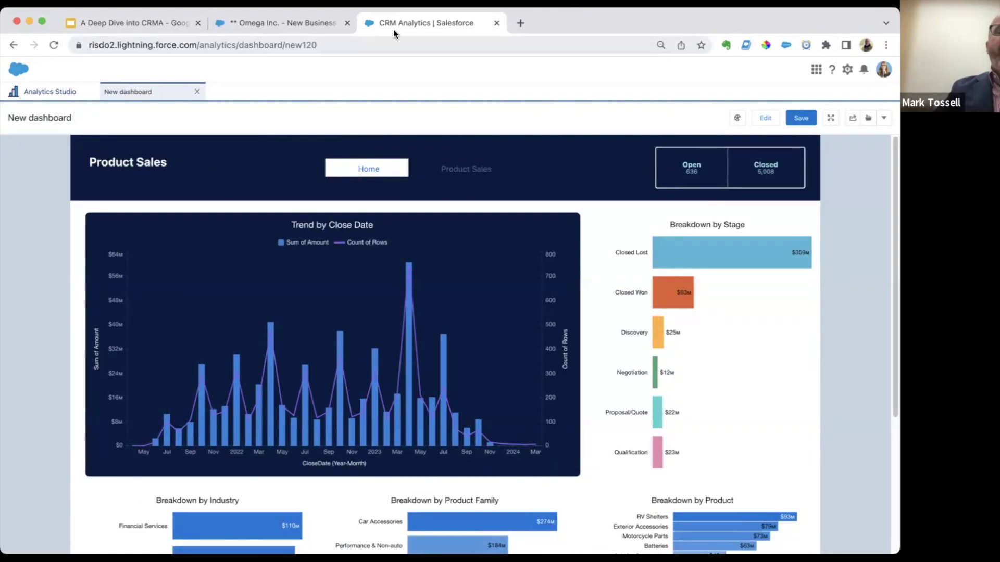
{"action": "left_click", "coordinate": [128, 20]}
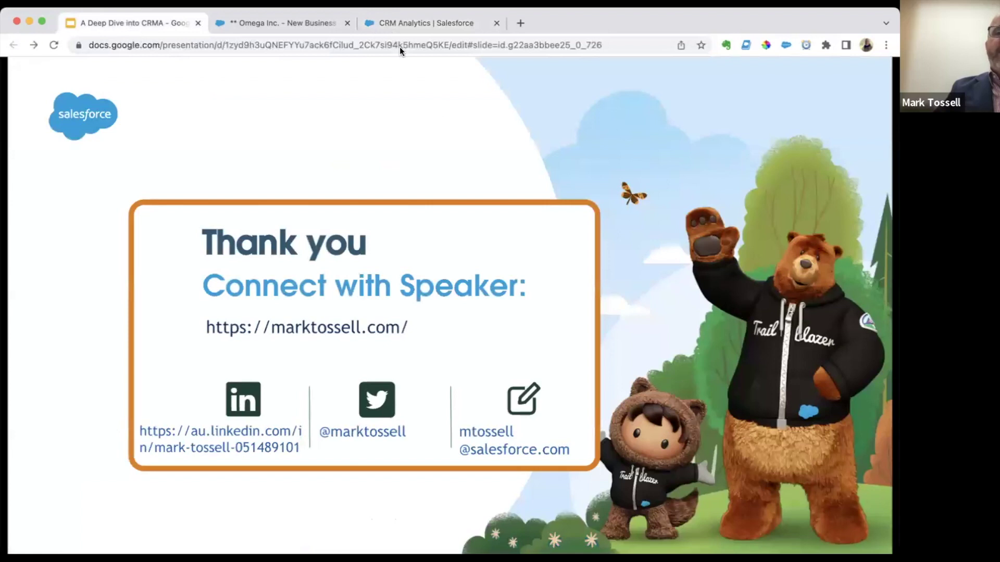